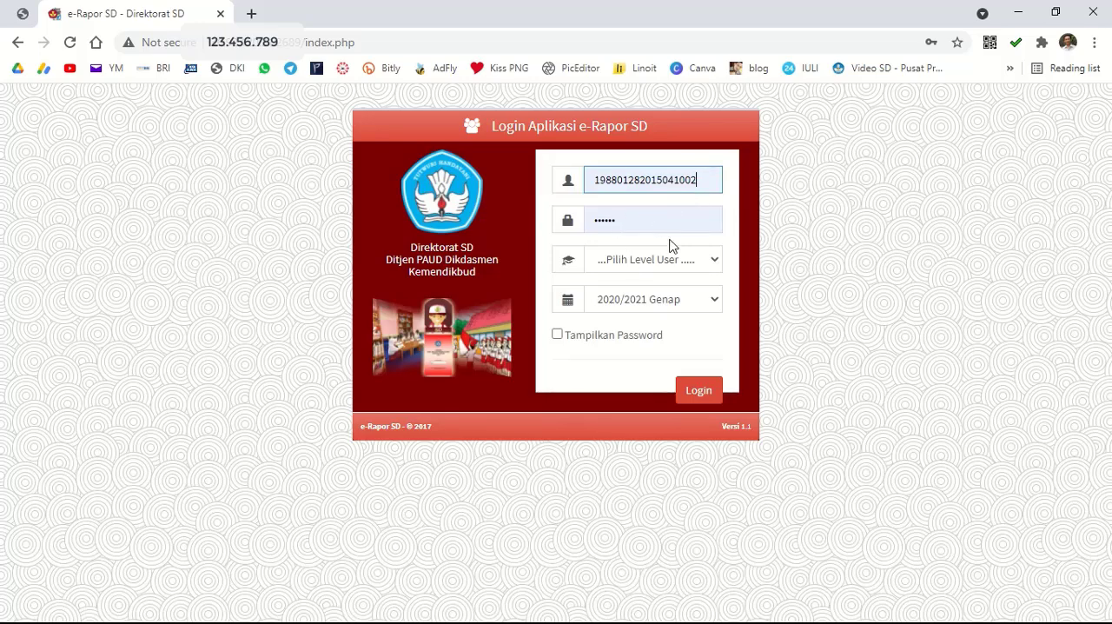
Log in to the report card application with user level Guru for the 2020/2021 Genap period.
left_click(688, 259)
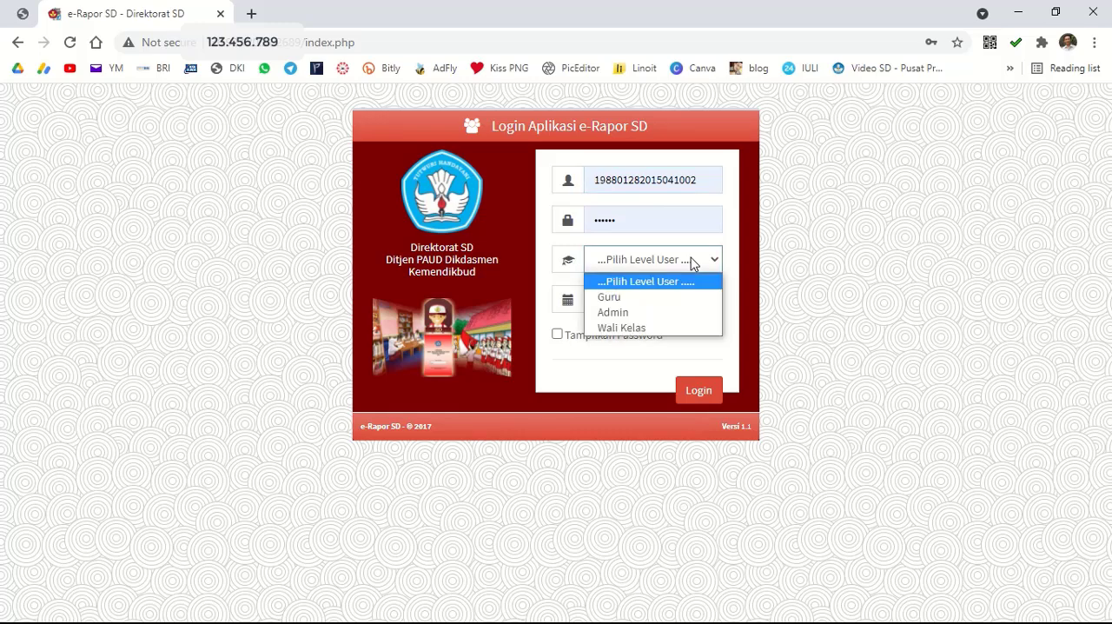
left_click(643, 302)
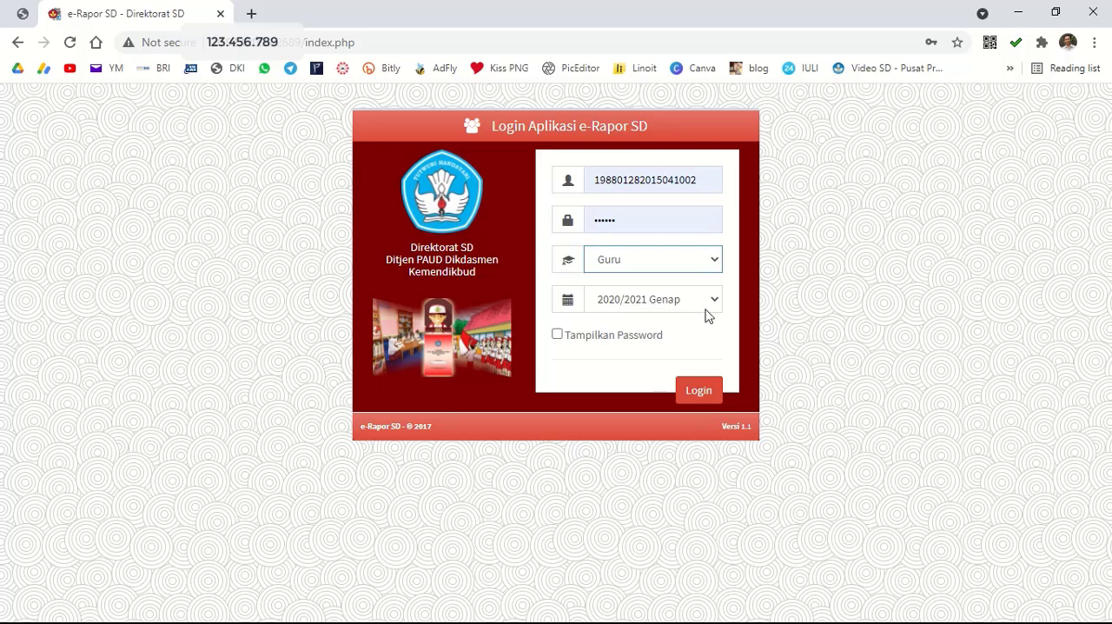
left_click(700, 391)
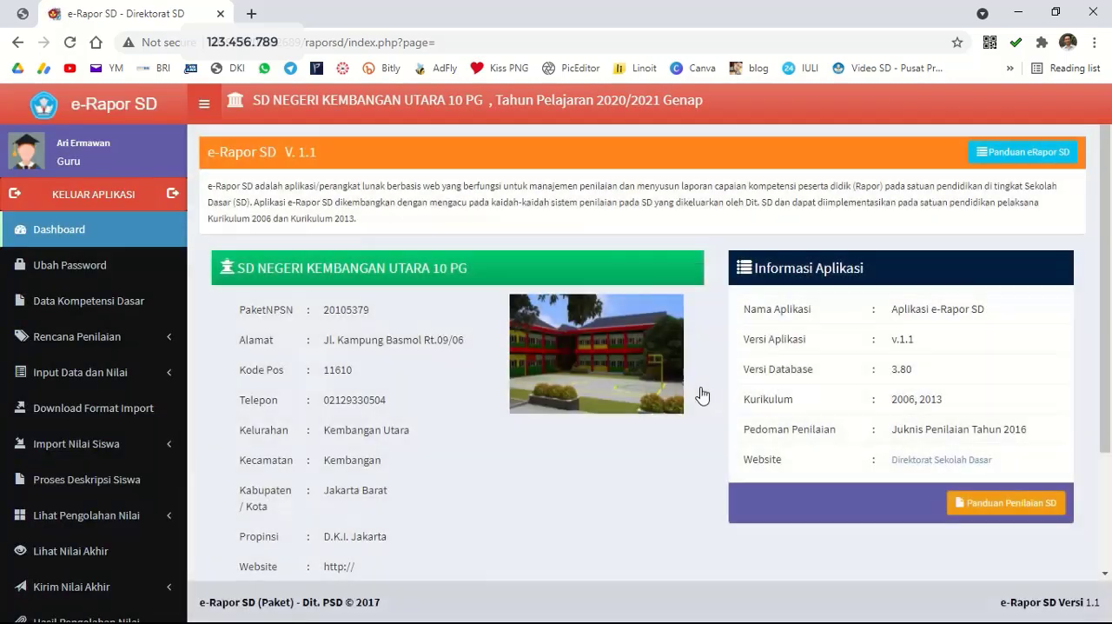
Open the basic competency data (Data Kompetensi Dasar) for the subject Pendidikan Pancasila dan Kewarganegaraan.
left_click(140, 304)
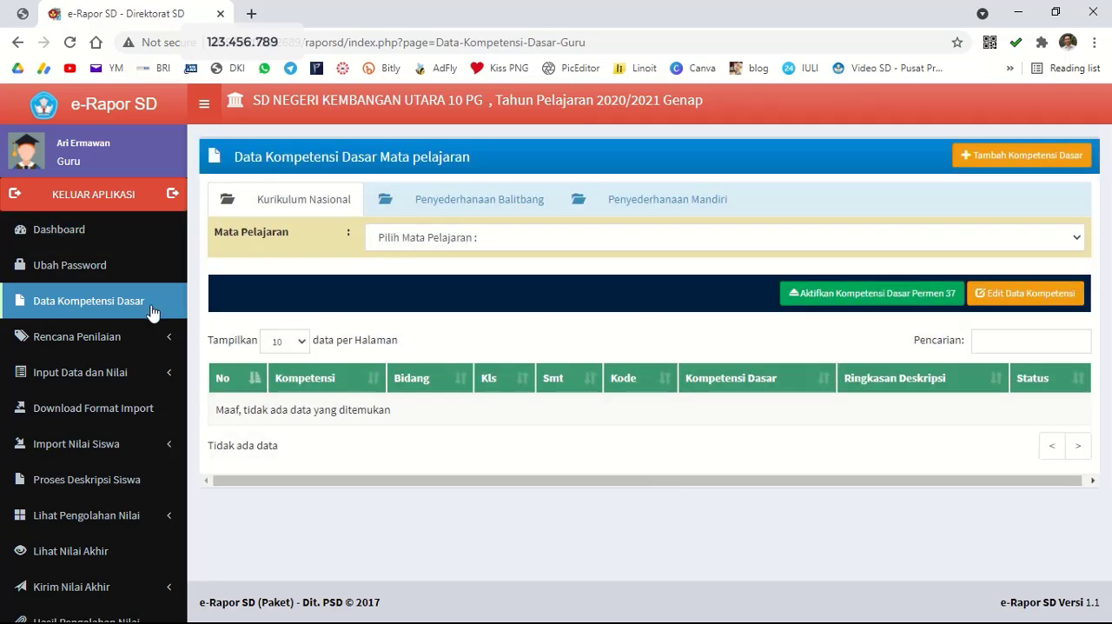
left_click(420, 241)
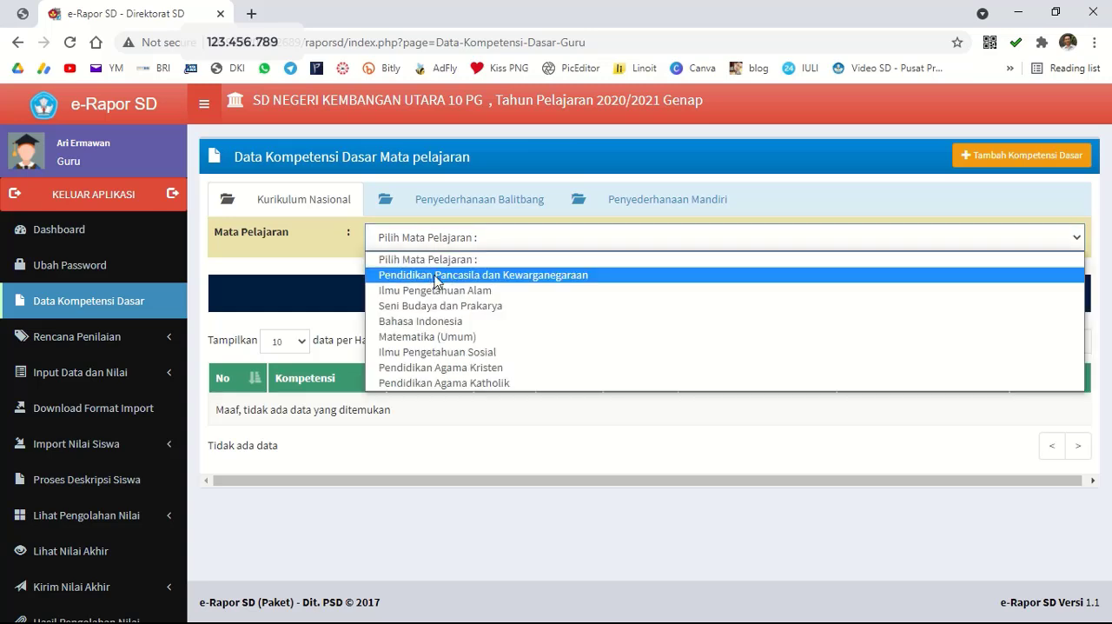
left_click(435, 275)
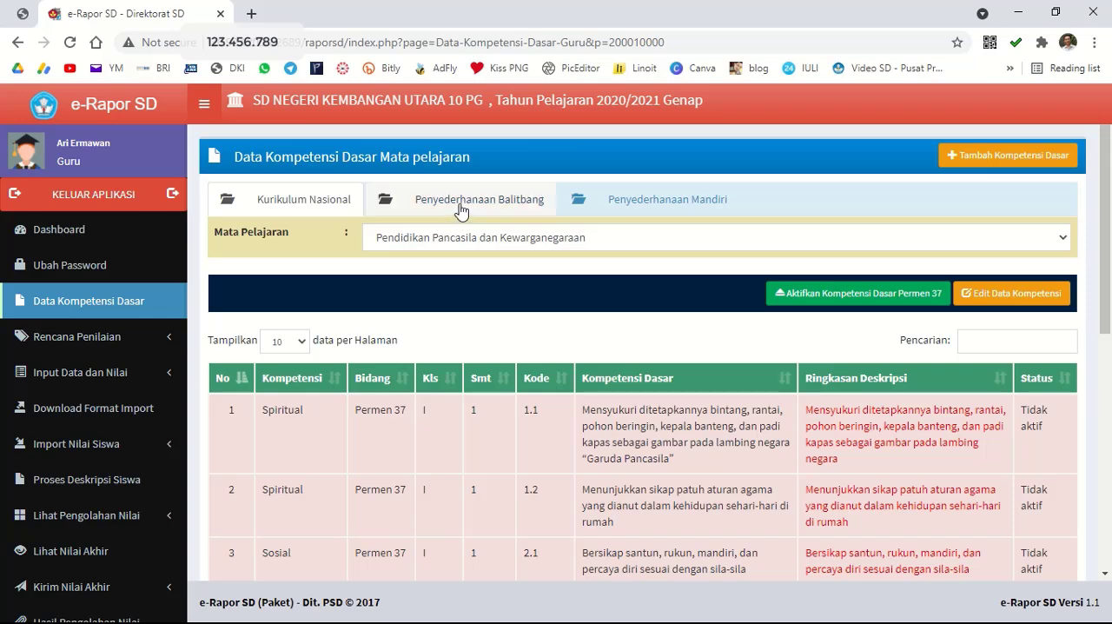
Compare the competency statuses for Pendidikan Pancasila dan Kewarganegaraan under Penyederhanaan Balitbang and Kurikulum Nasional.
left_click(461, 211)
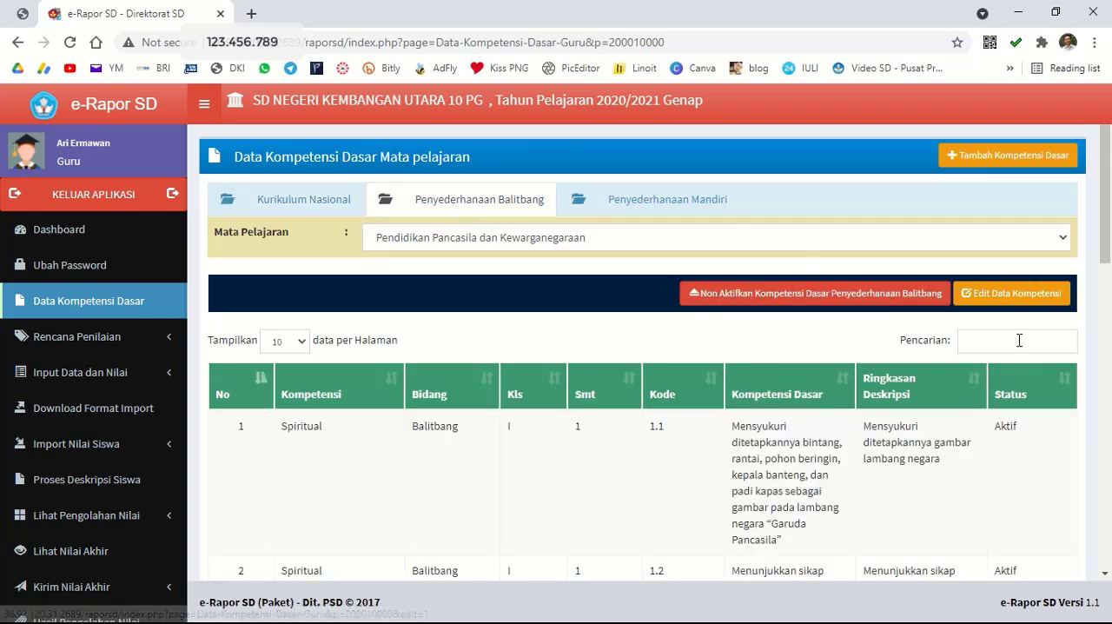
scroll(1022, 457, "down", 3)
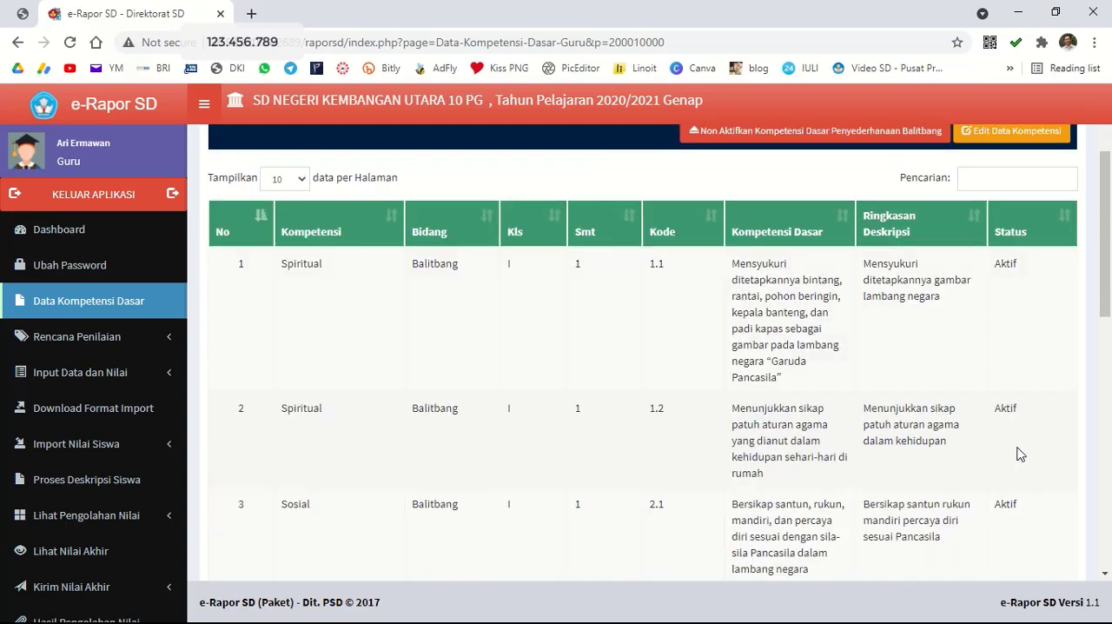
scroll(1018, 452, "up", 1)
scroll(1013, 439, "up", 1)
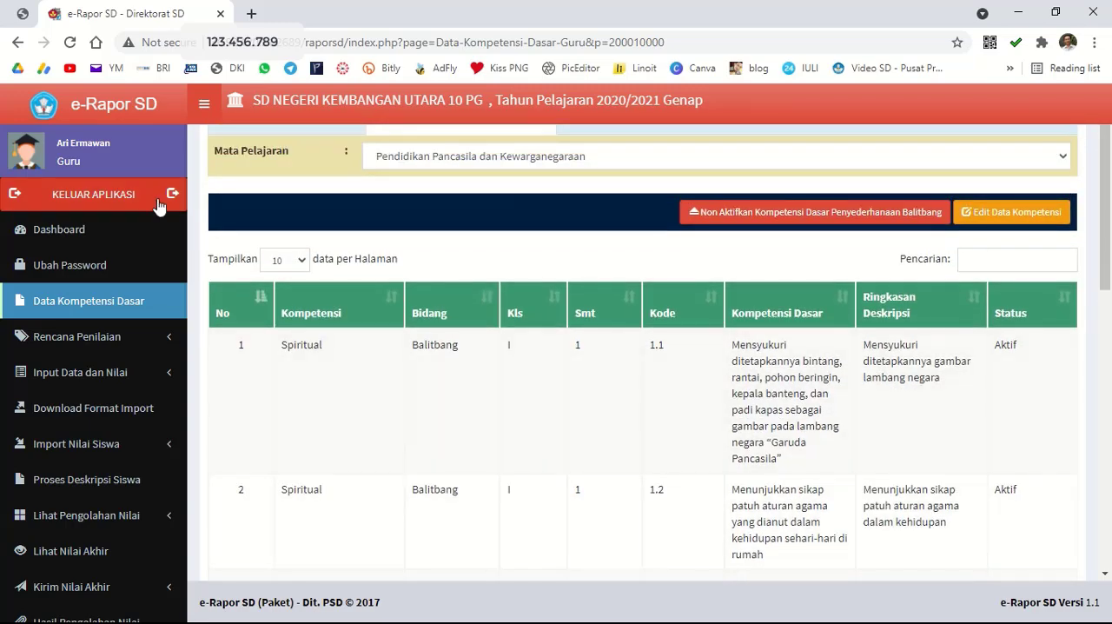
scroll(354, 270, "up", 2)
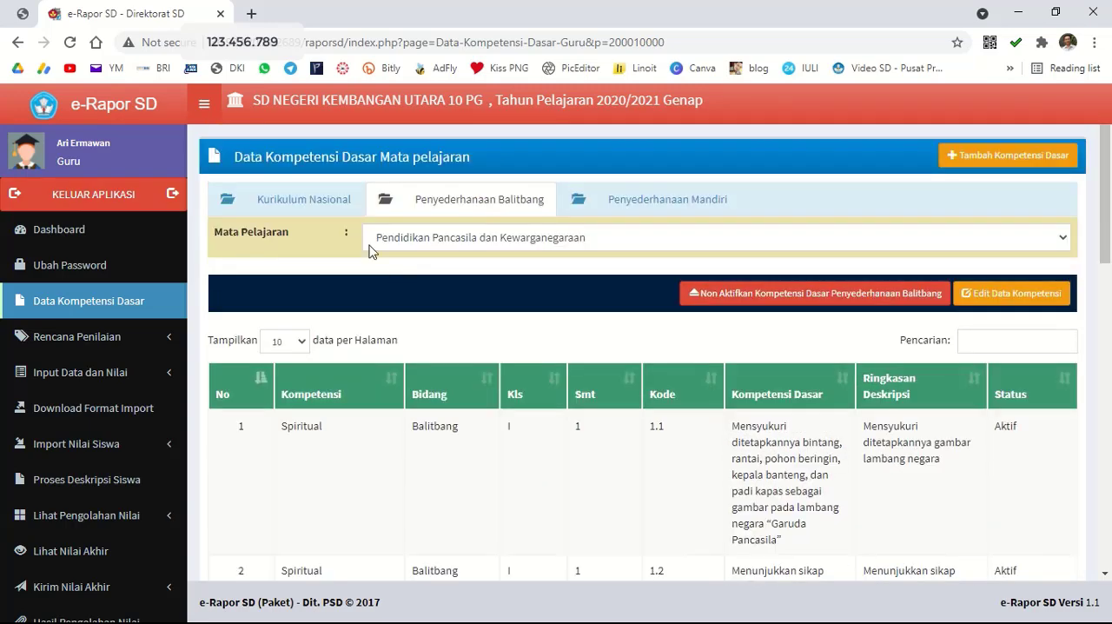
left_click(276, 208)
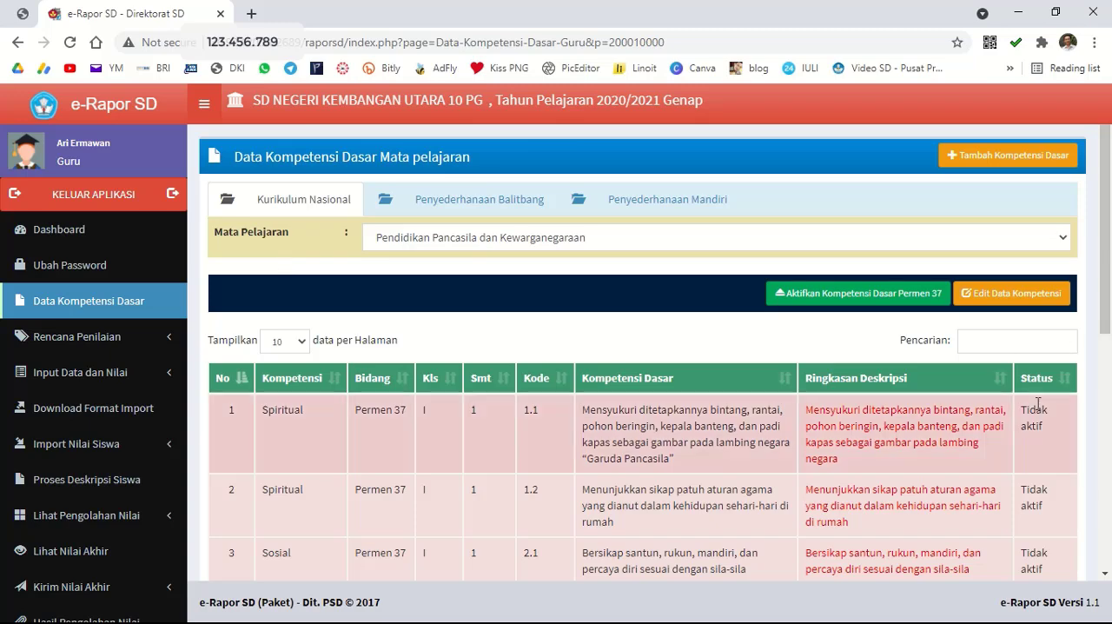
Check the competency statuses for Ilmu Pengetahuan Alam under Kurikulum Nasional and Penyederhanaan Balitbang.
left_click(484, 244)
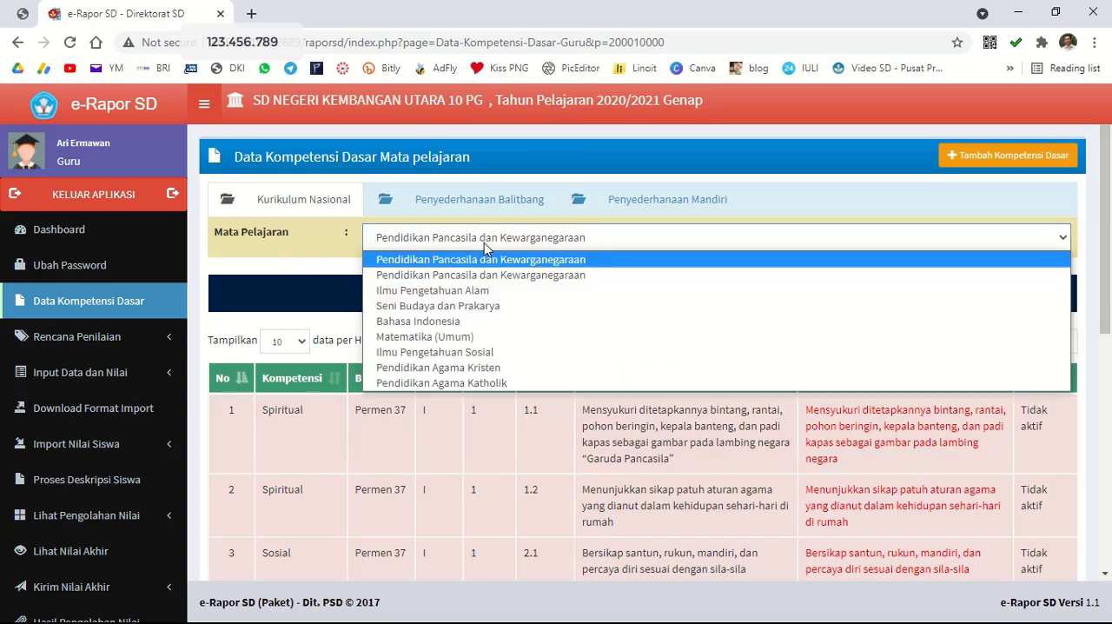
left_click(477, 292)
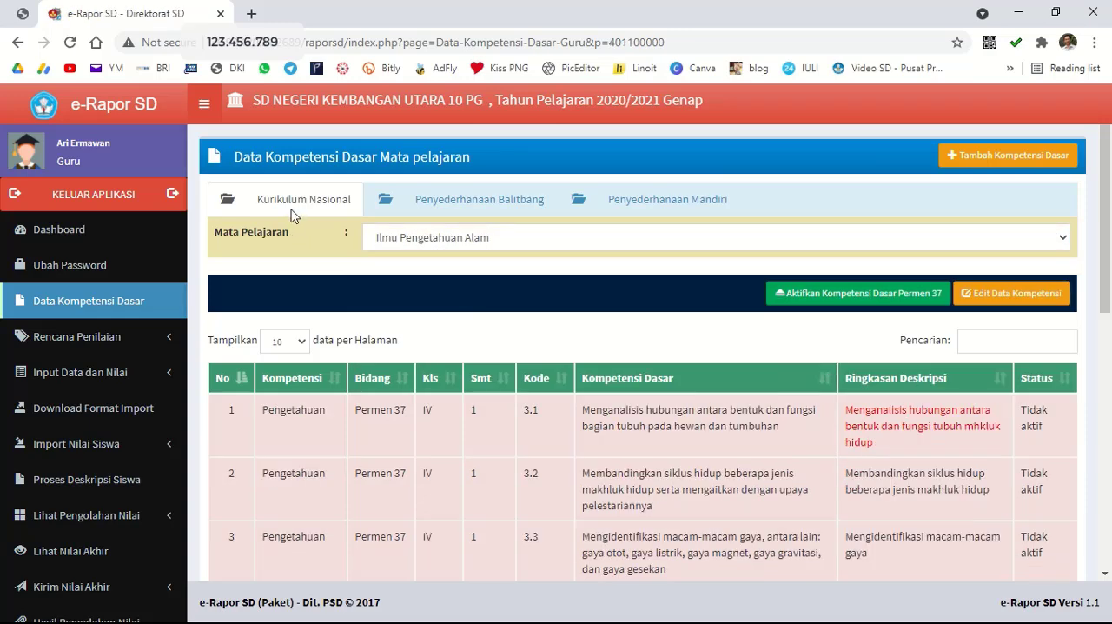
left_click(432, 199)
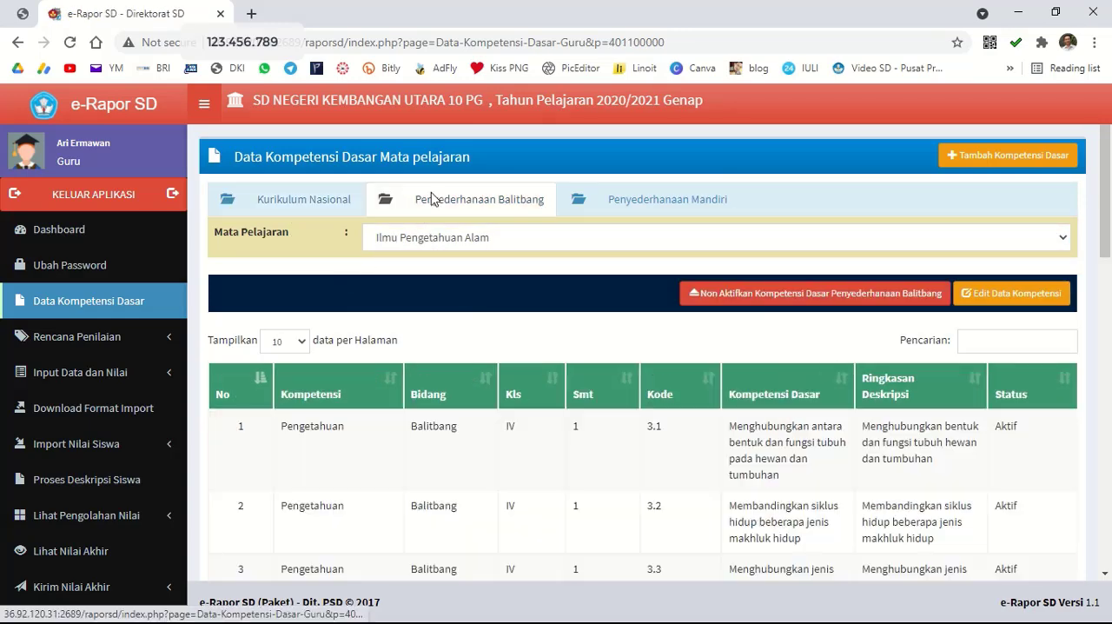
Display the competencies for Seni Budaya dan Prakarya and check their status under Kurikulum Nasional.
left_click(474, 243)
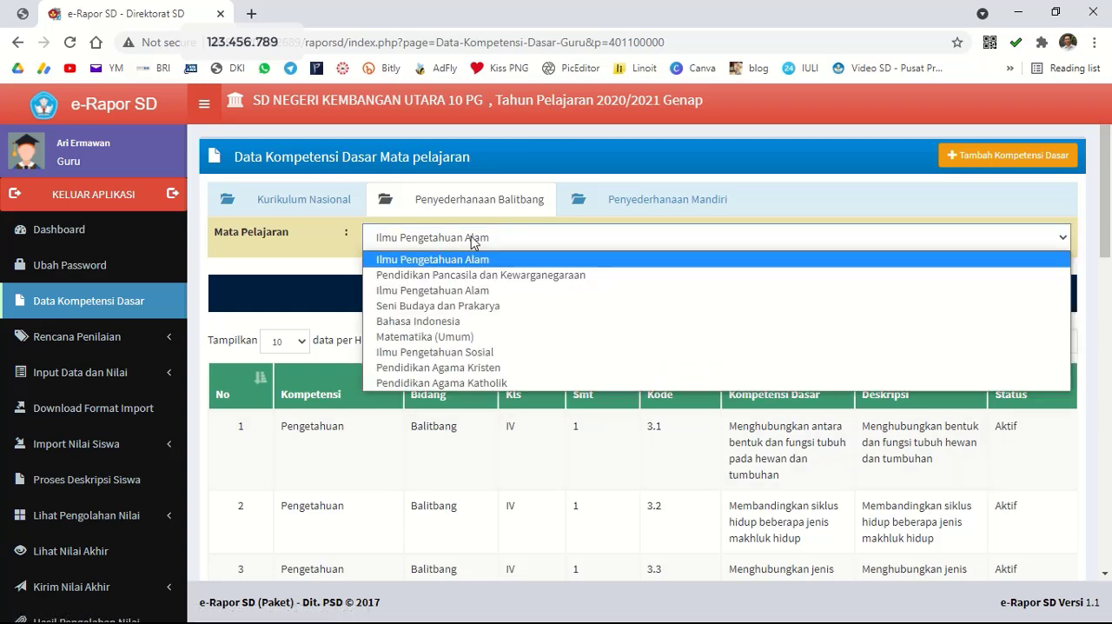
left_click(480, 306)
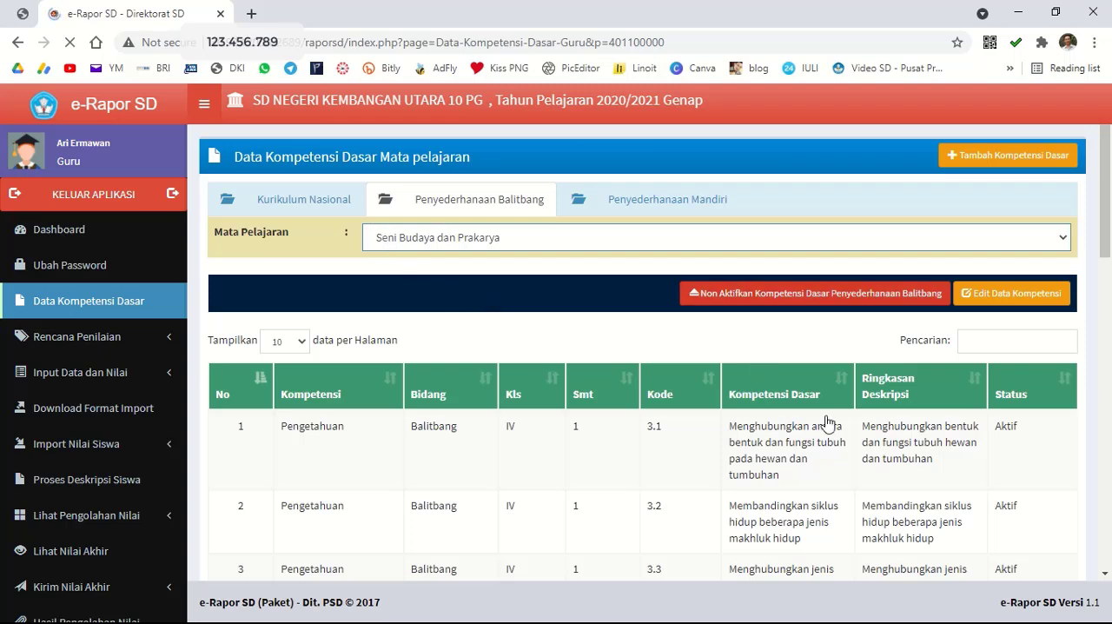
left_click(289, 203)
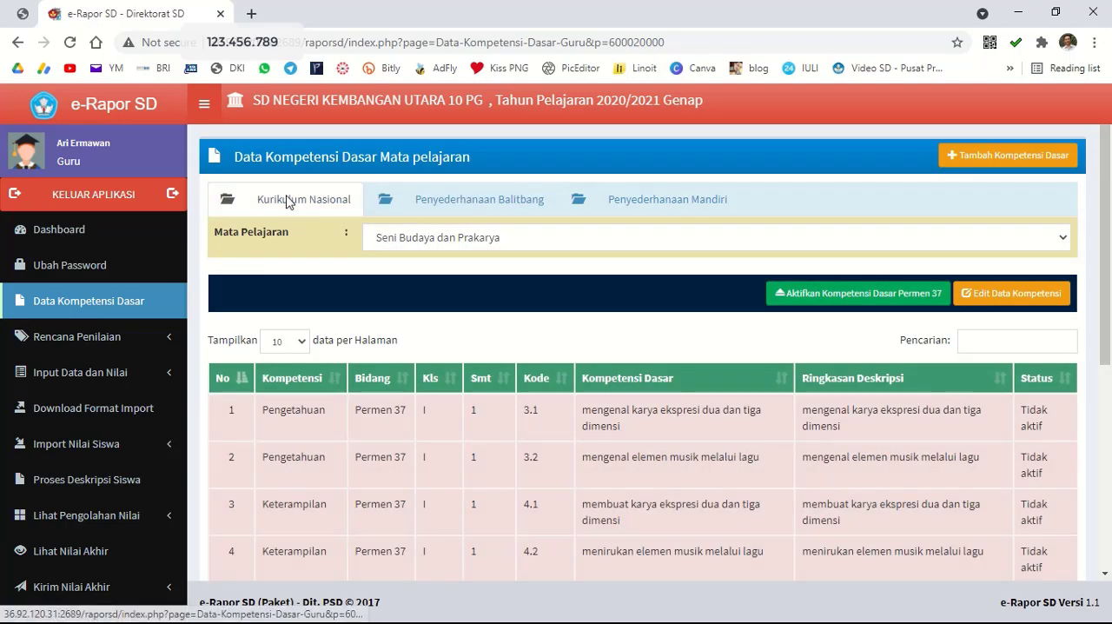
Check the competency statuses for Bahasa Indonesia under Kurikulum Nasional and Penyederhanaan Balitbang.
left_click(476, 243)
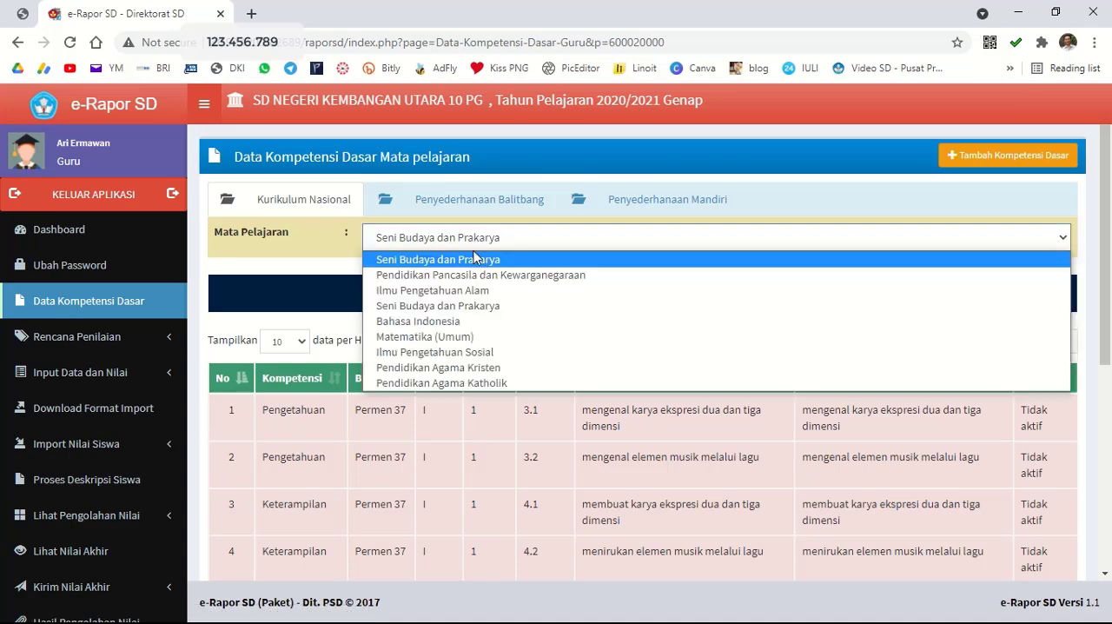
left_click(467, 321)
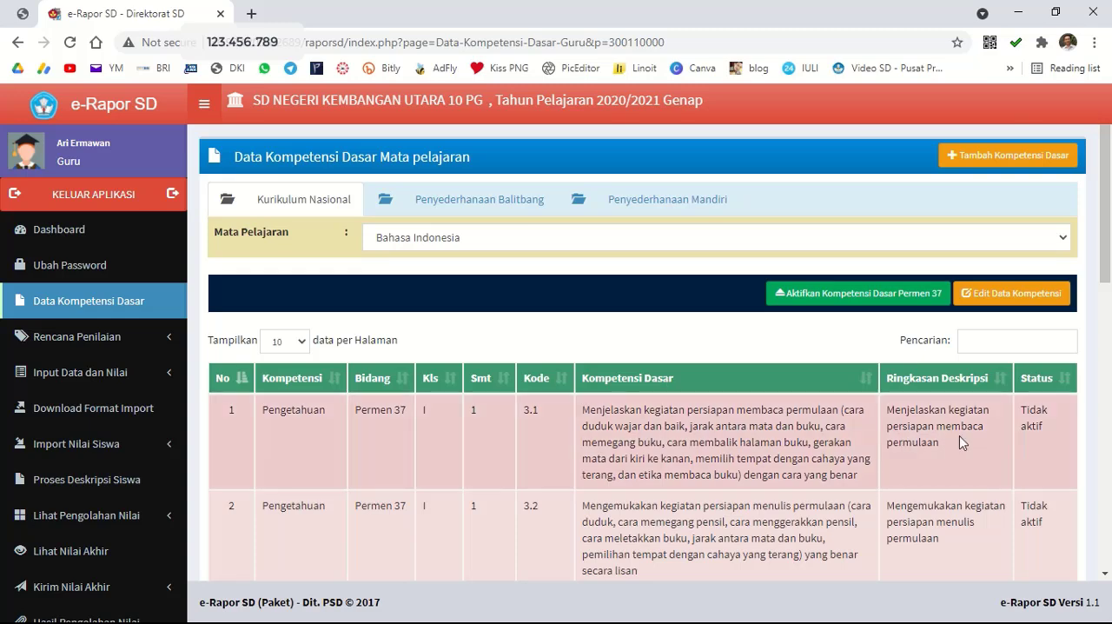
left_click(473, 221)
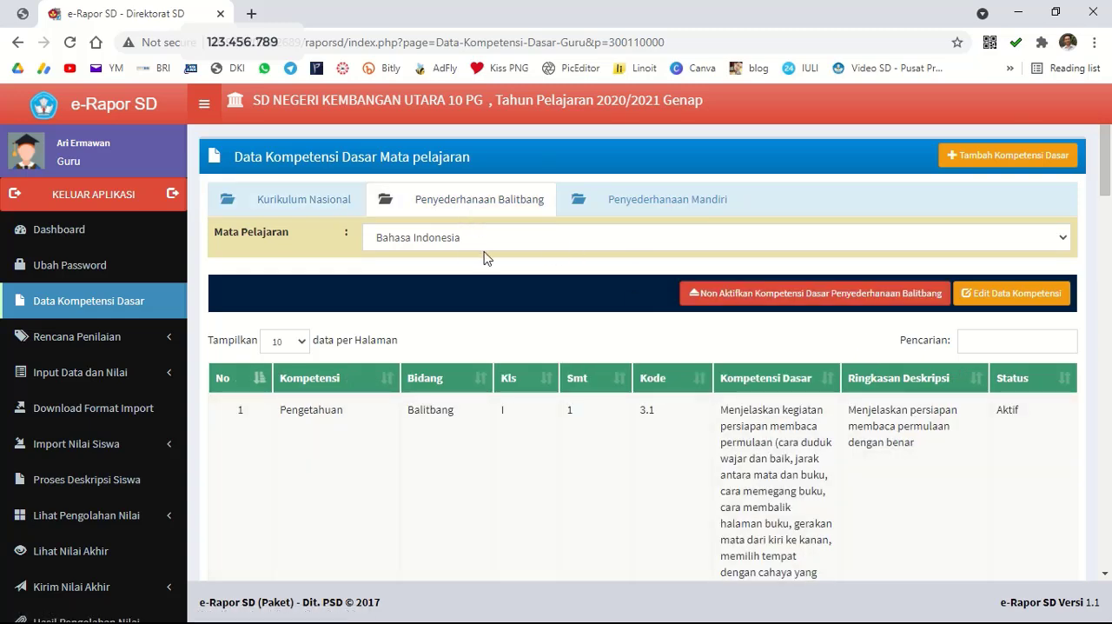
Choose Matematika (Umum) under Penyederhanaan Balitbang and Ilmu Pengetahuan Sosial under Kurikulum Nasional to check their competency statuses.
left_click(465, 240)
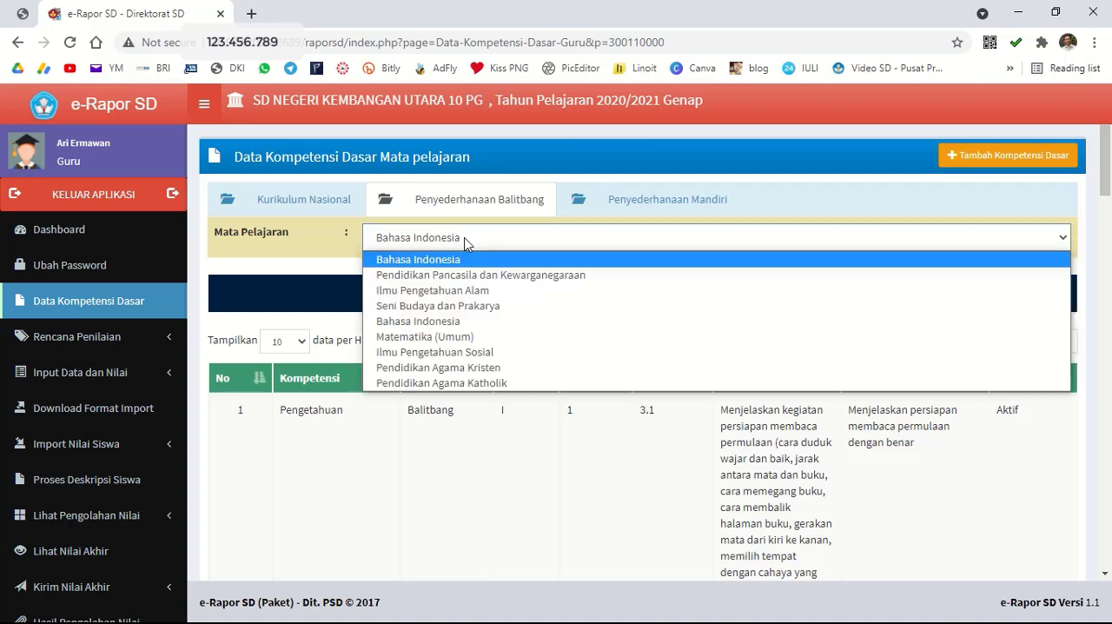
left_click(451, 338)
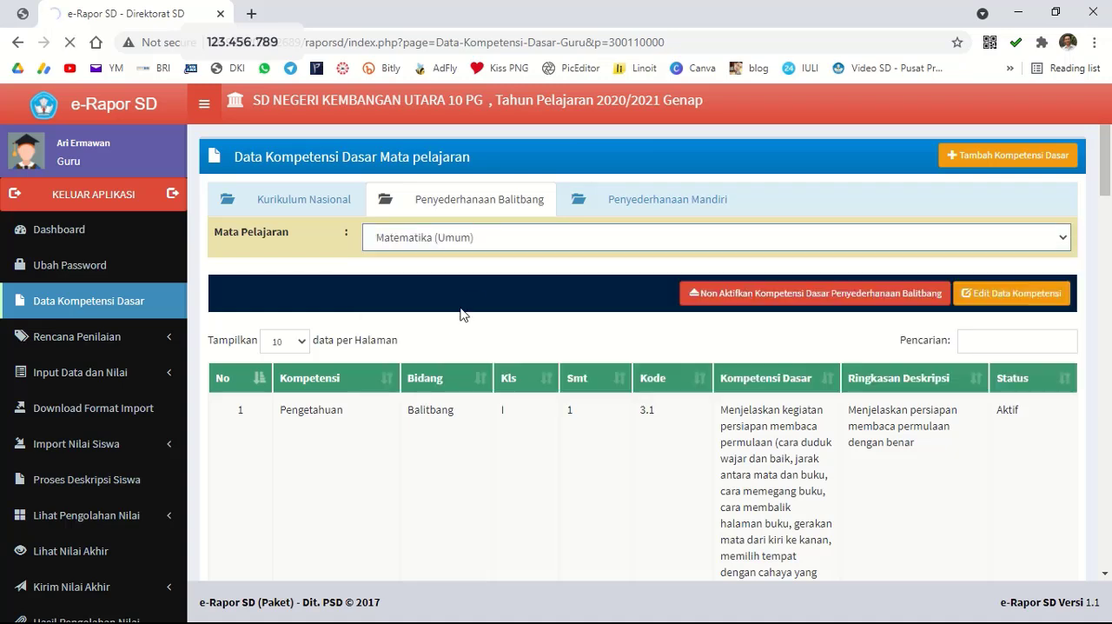
left_click(261, 199)
left_click(426, 250)
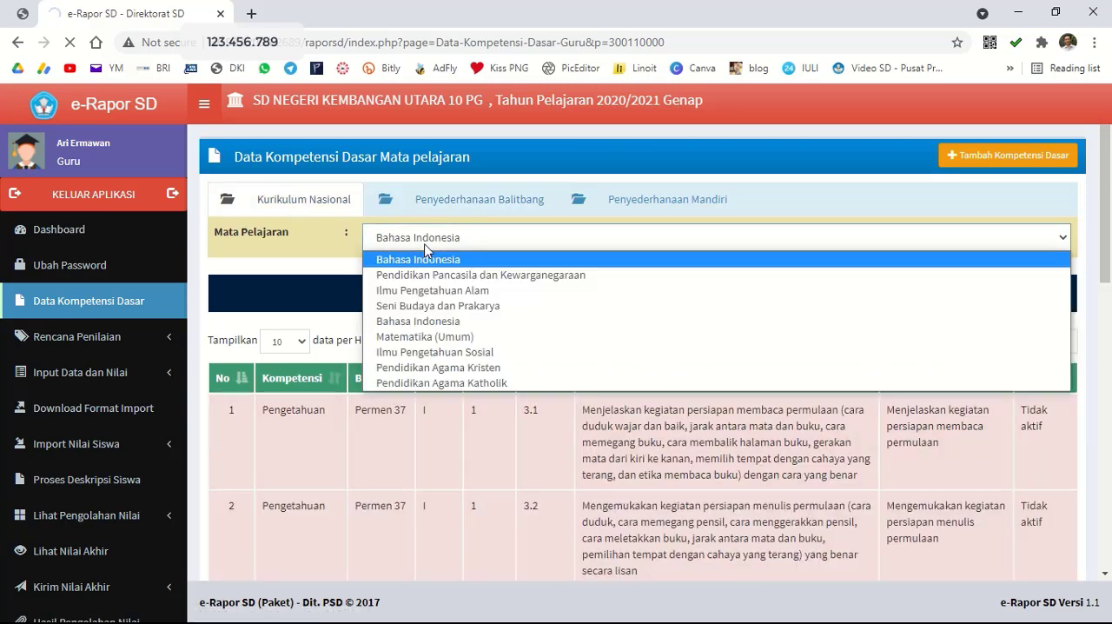
left_click(453, 352)
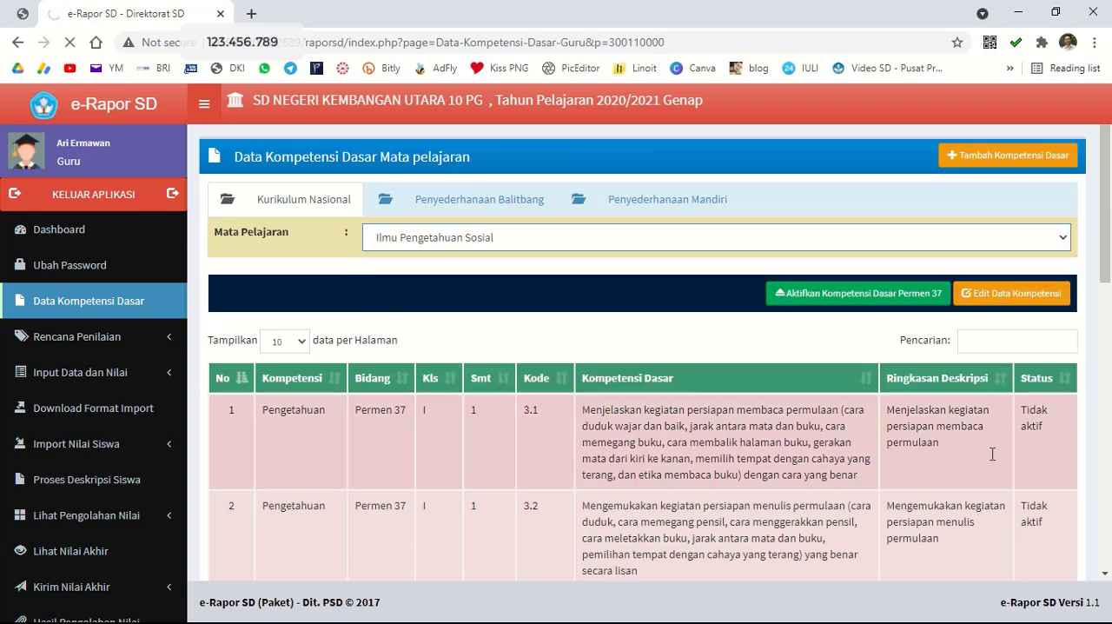
Choose Pendidikan Agama Kristen under Penyederhanaan Balitbang to check its competency status.
left_click(456, 203)
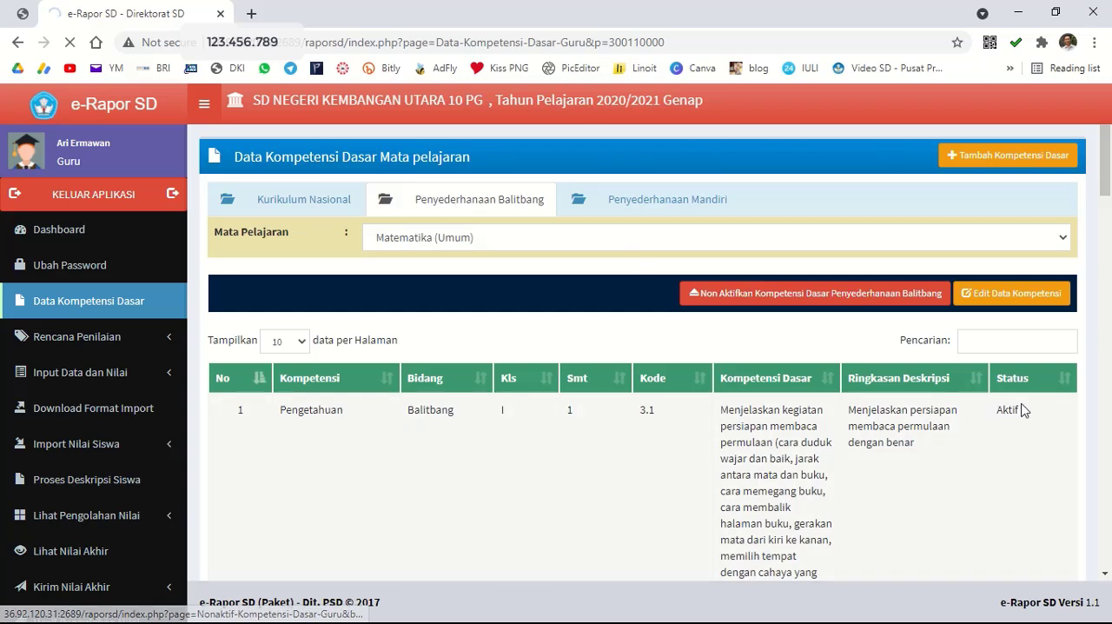
left_click(511, 239)
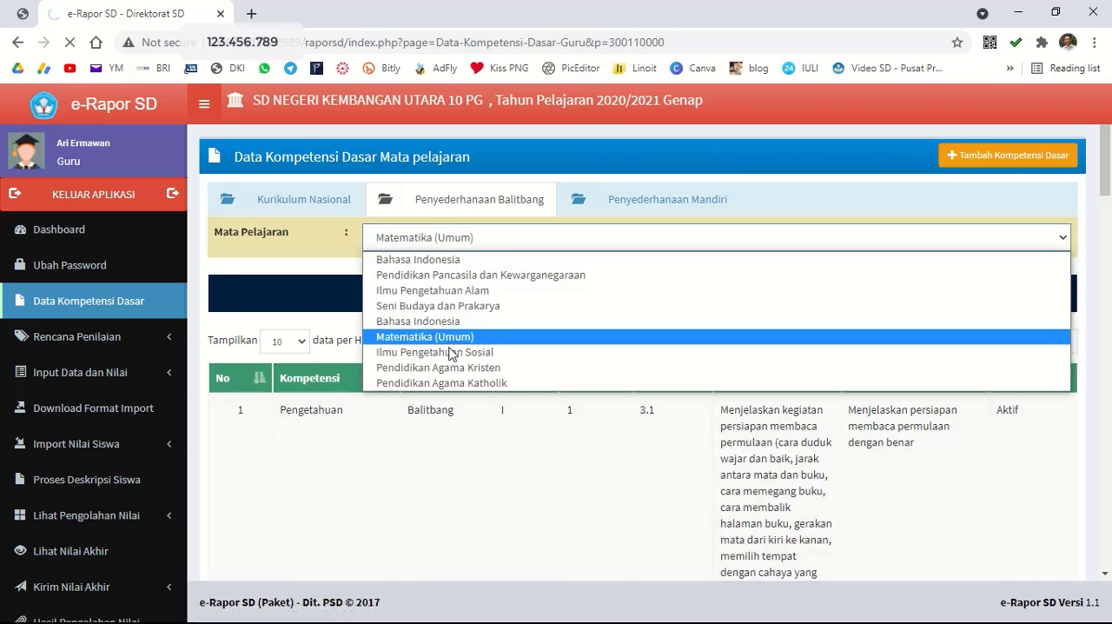
left_click(447, 369)
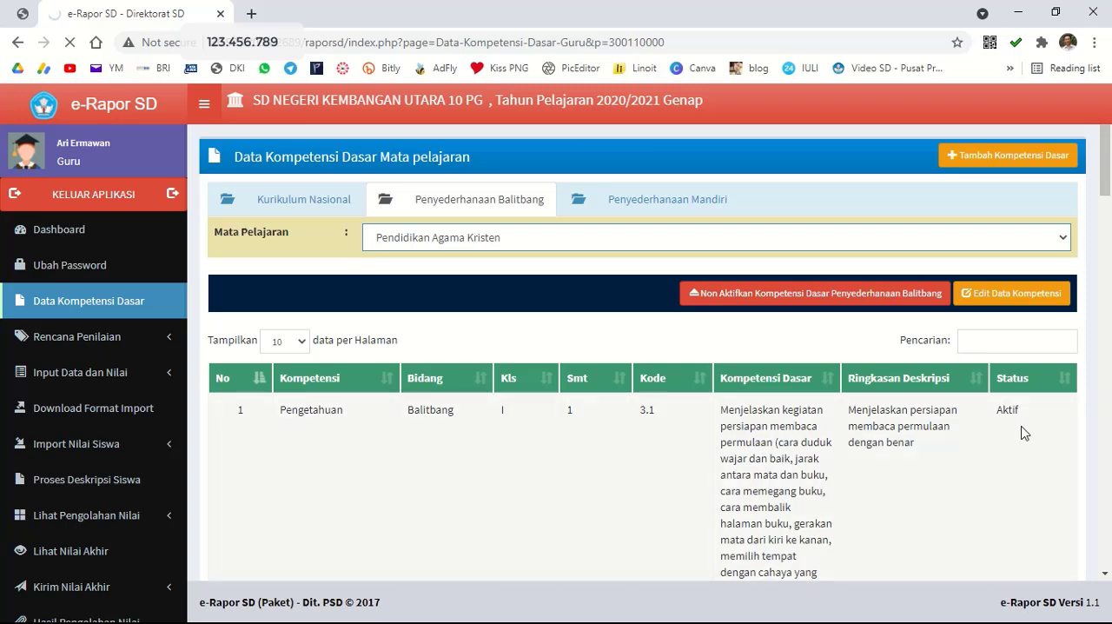
Select Pendidikan Agama Katholik and compare its competency statuses under Kurikulum Nasional and Penyederhanaan Balitbang.
left_click(252, 201)
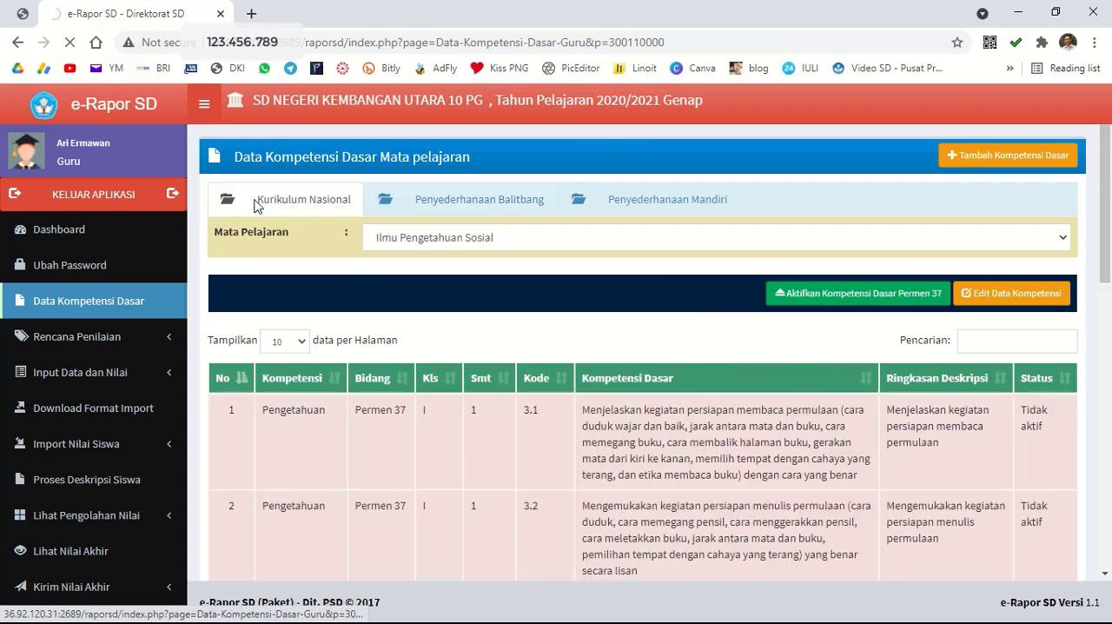
left_click(435, 241)
left_click(491, 383)
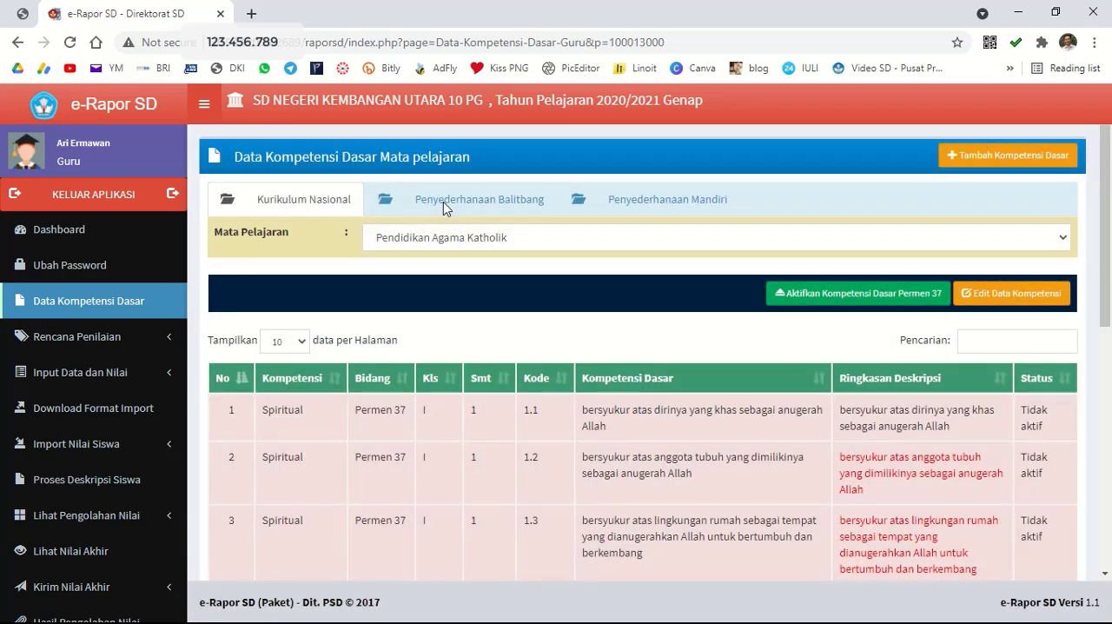
left_click(444, 201)
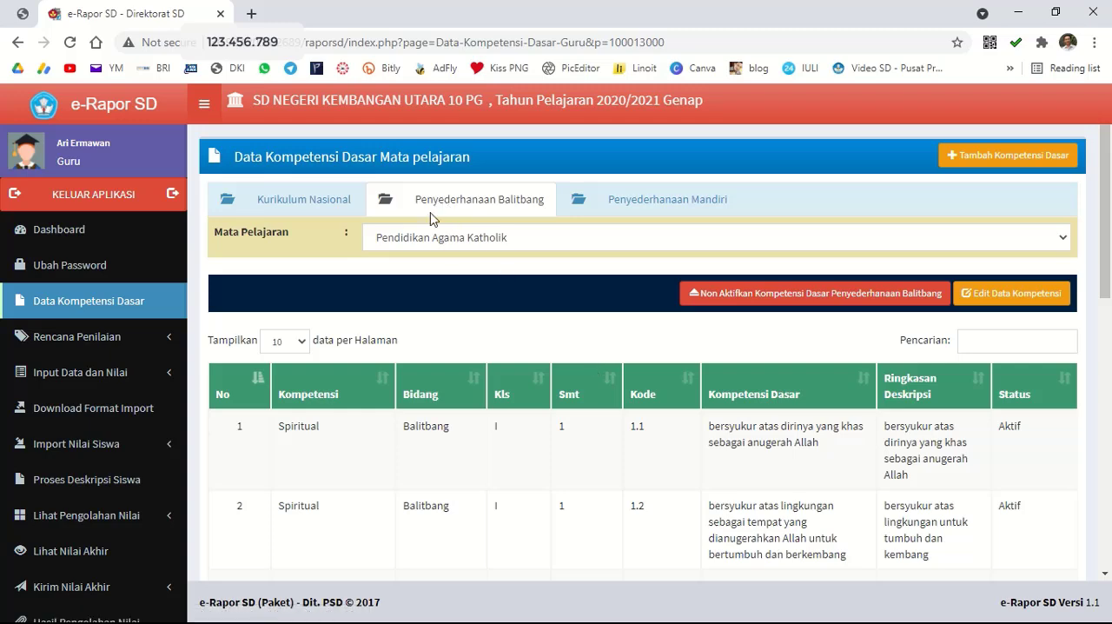
left_click(303, 207)
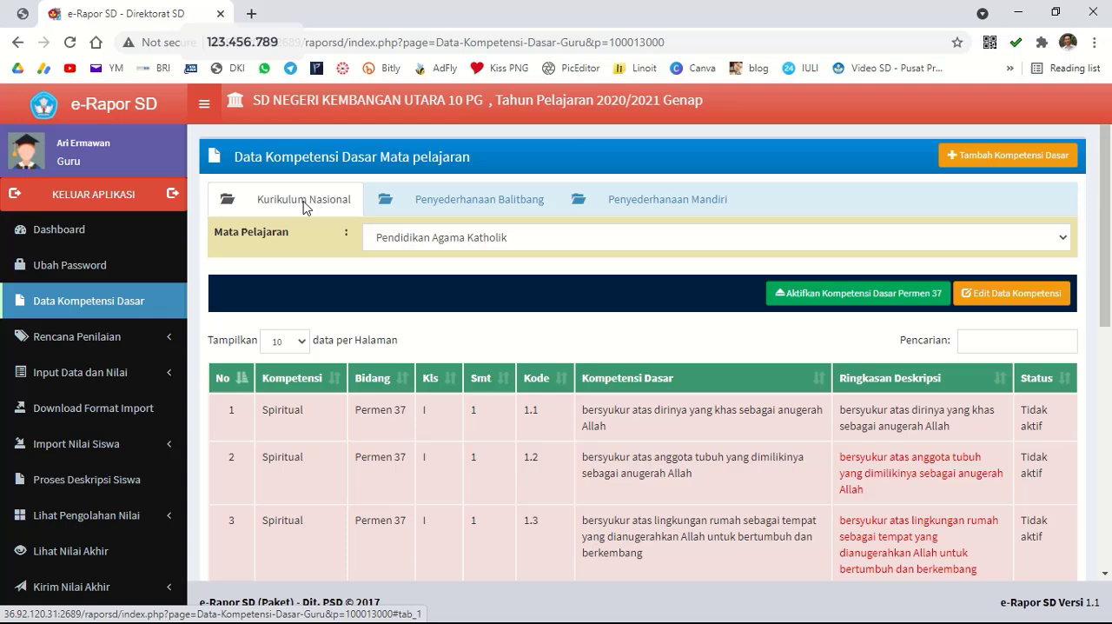
left_click(467, 203)
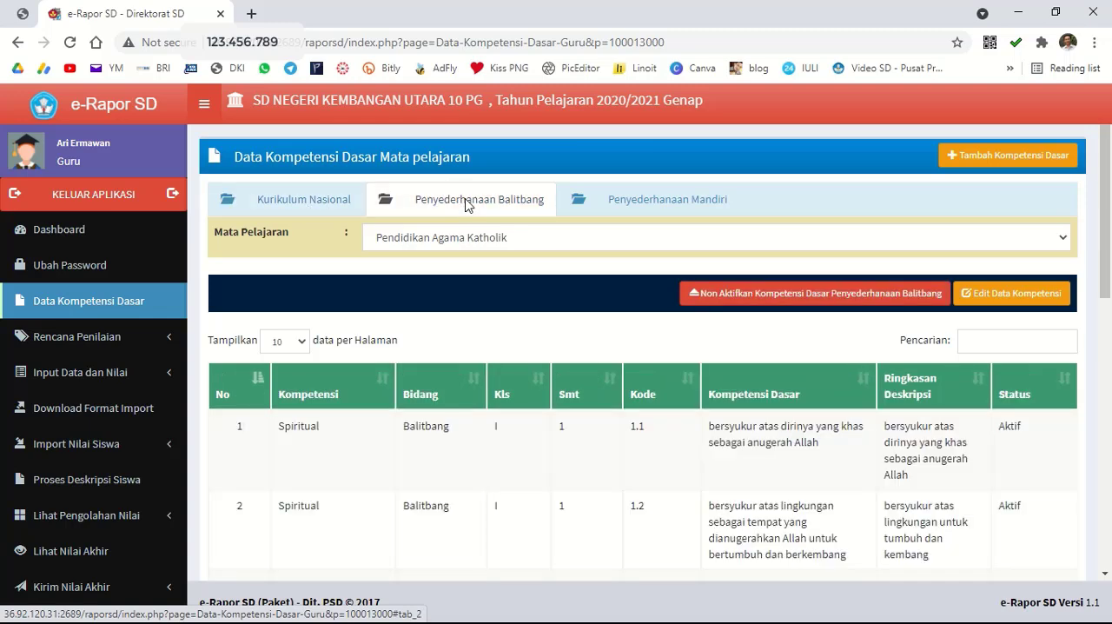
Activate the Permen 37 basic competencies for Pendidikan Pancasila dan Kewarganegaraan.
left_click(418, 246)
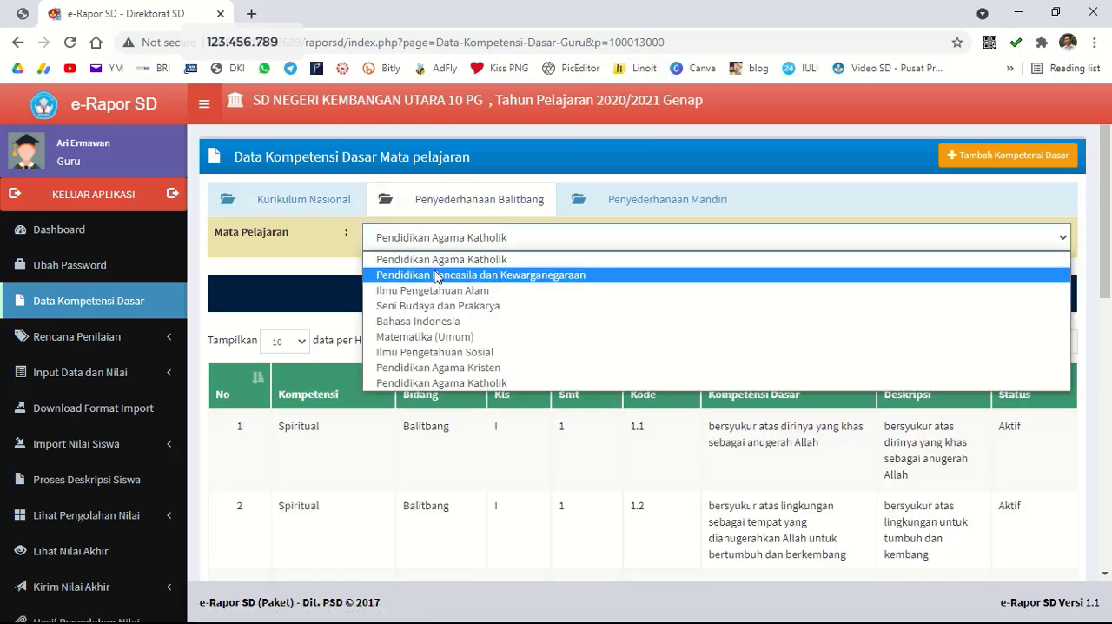
left_click(437, 276)
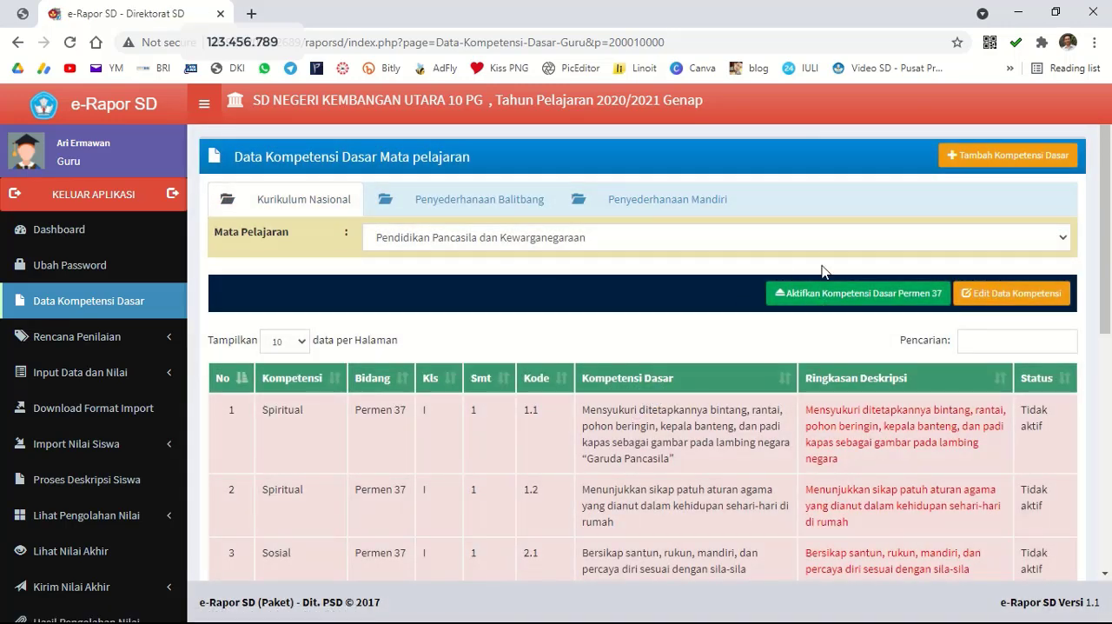
left_click(851, 300)
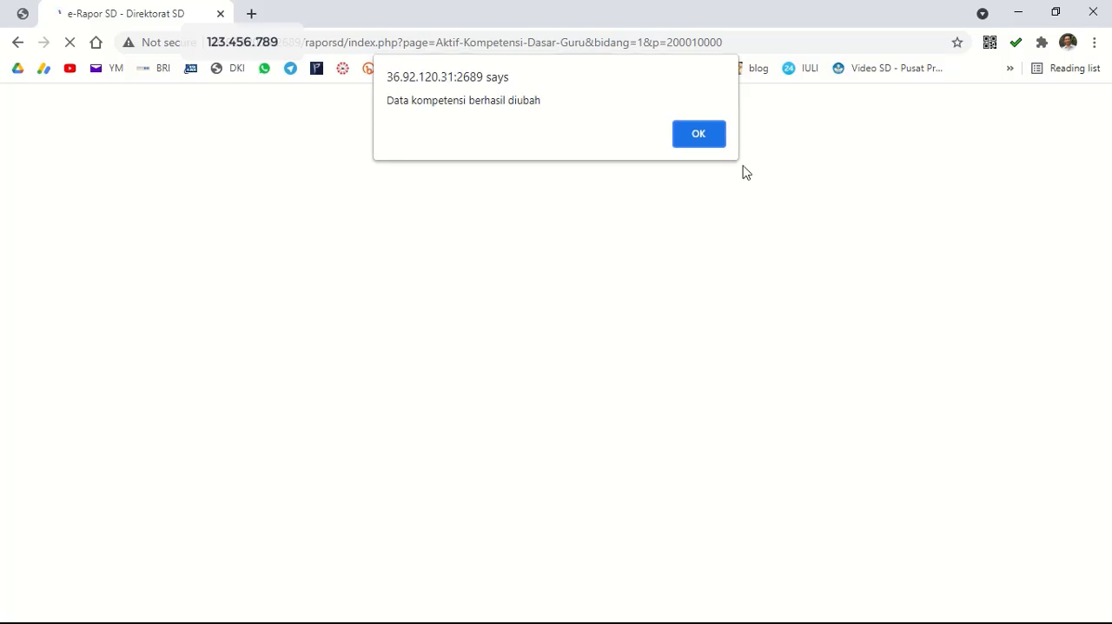
left_click(699, 135)
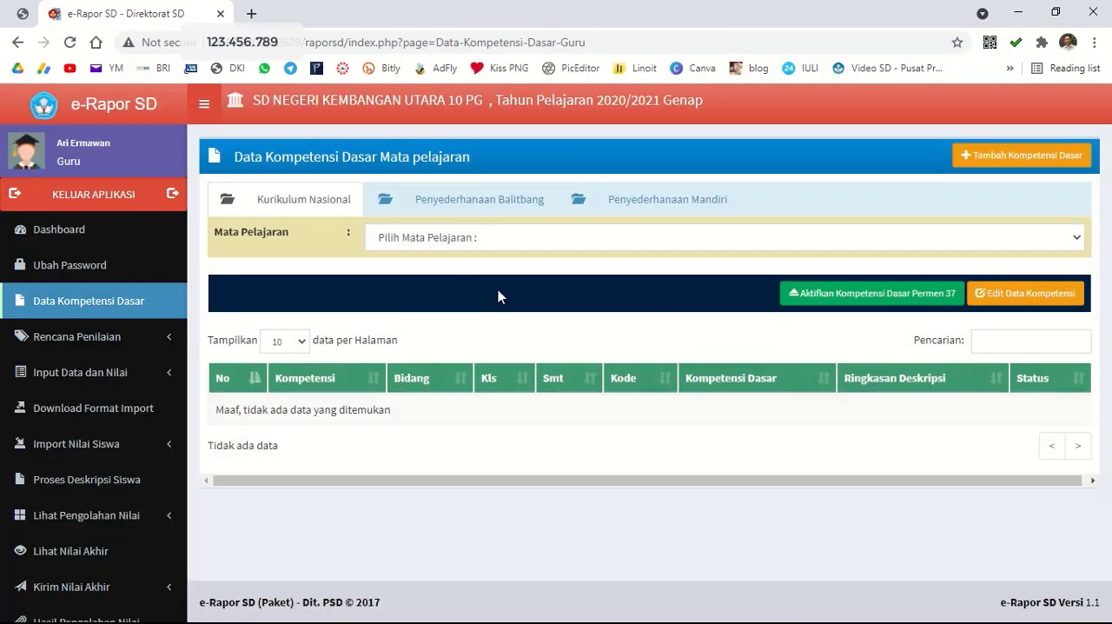
Reselect Pendidikan Pancasila dan Kewarganegaraan and compare its competency statuses under Kurikulum Nasional and Penyederhanaan Balitbang.
left_click(470, 246)
left_click(476, 275)
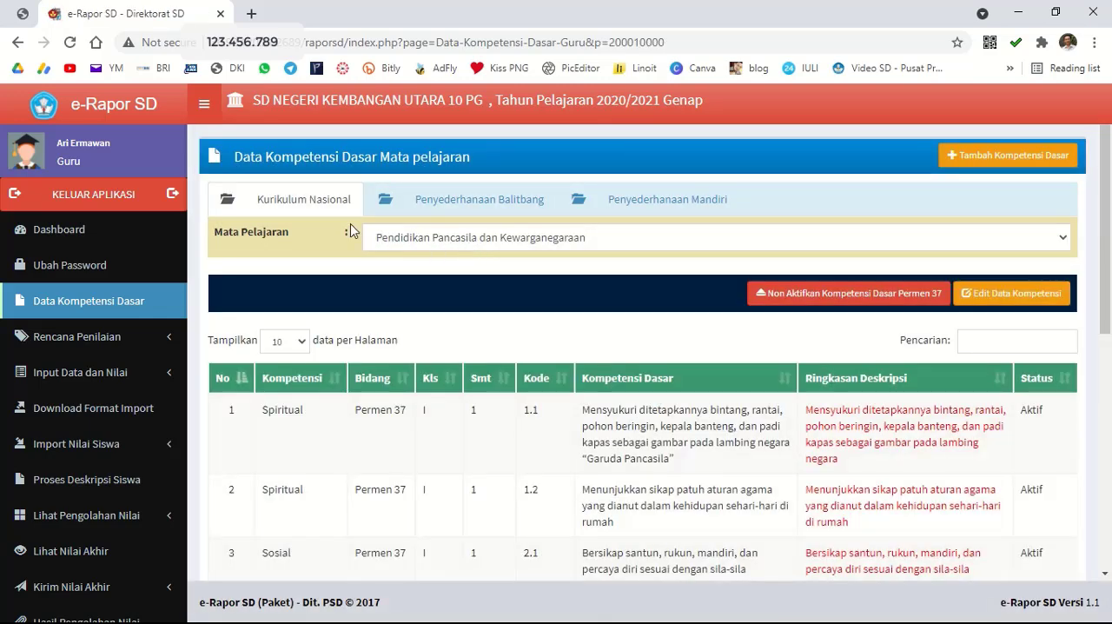
left_click(491, 202)
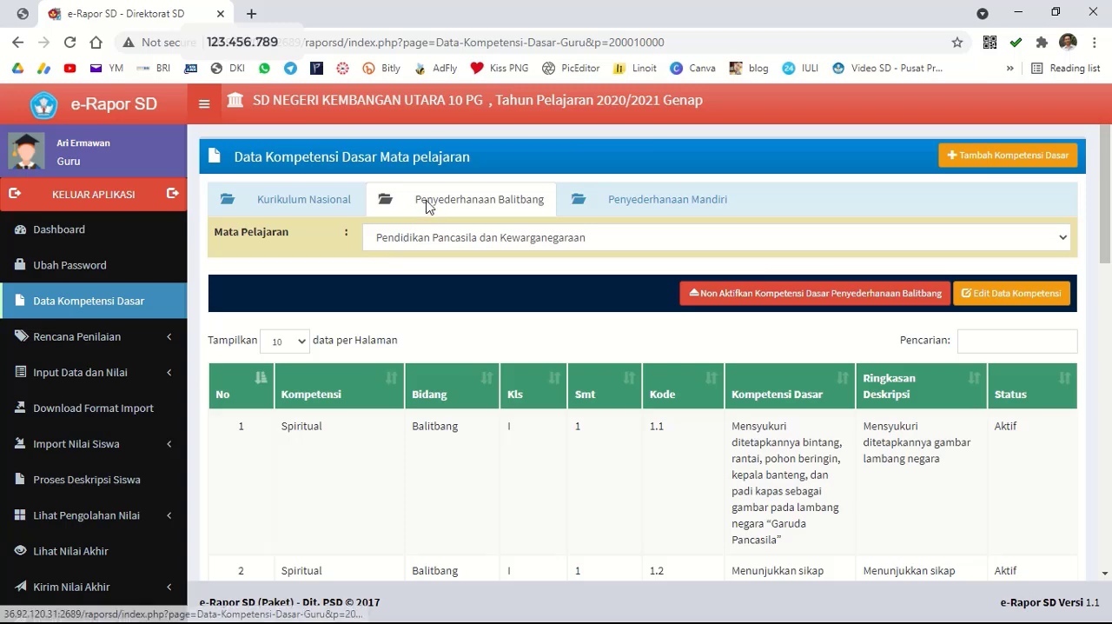
Deactivate the Permen 37 basic competencies of Pendidikan Pancasila dan Kewarganegaraan under Kurikulum Nasional.
left_click(329, 214)
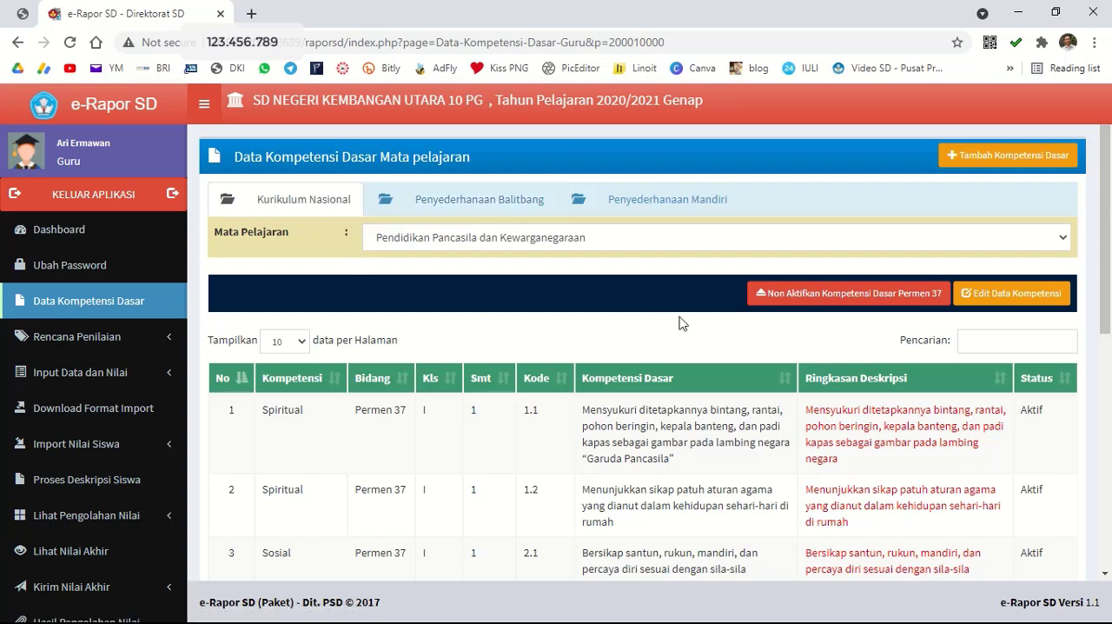
left_click(799, 301)
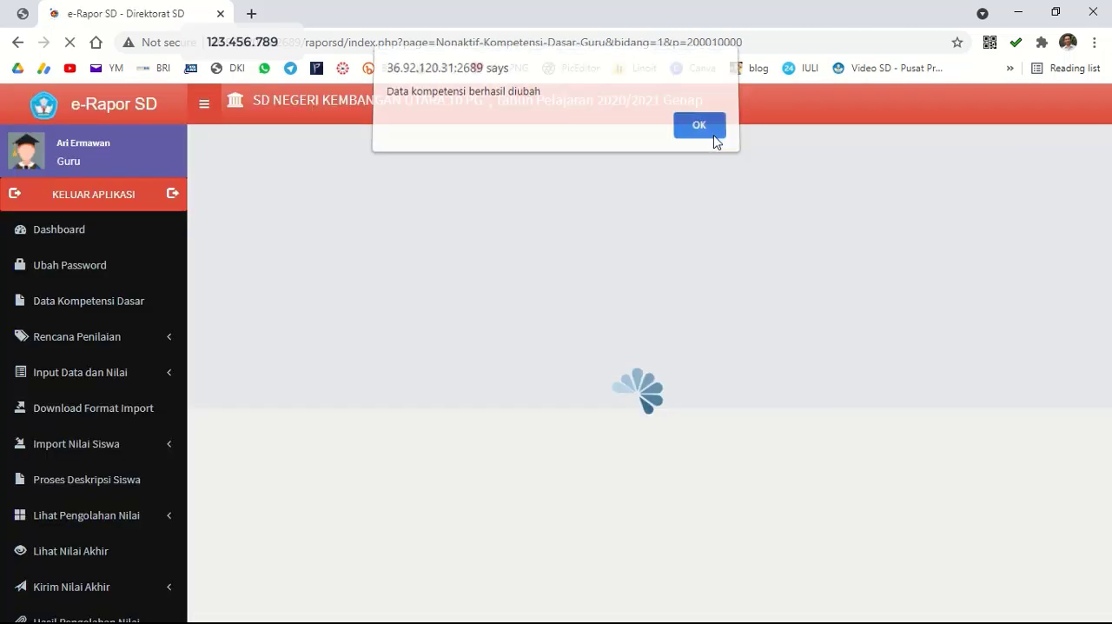
left_click(716, 139)
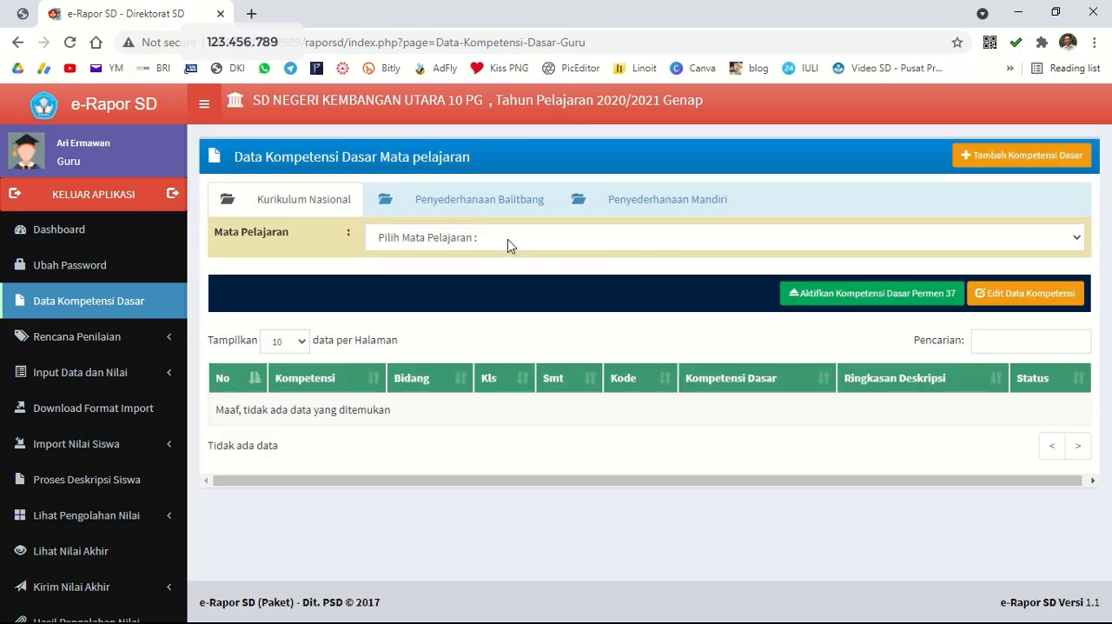
Recheck the Pendidikan Pancasila dan Kewarganegaraan competency statuses under both Kurikulum Nasional and Penyederhanaan Balitbang.
left_click(510, 239)
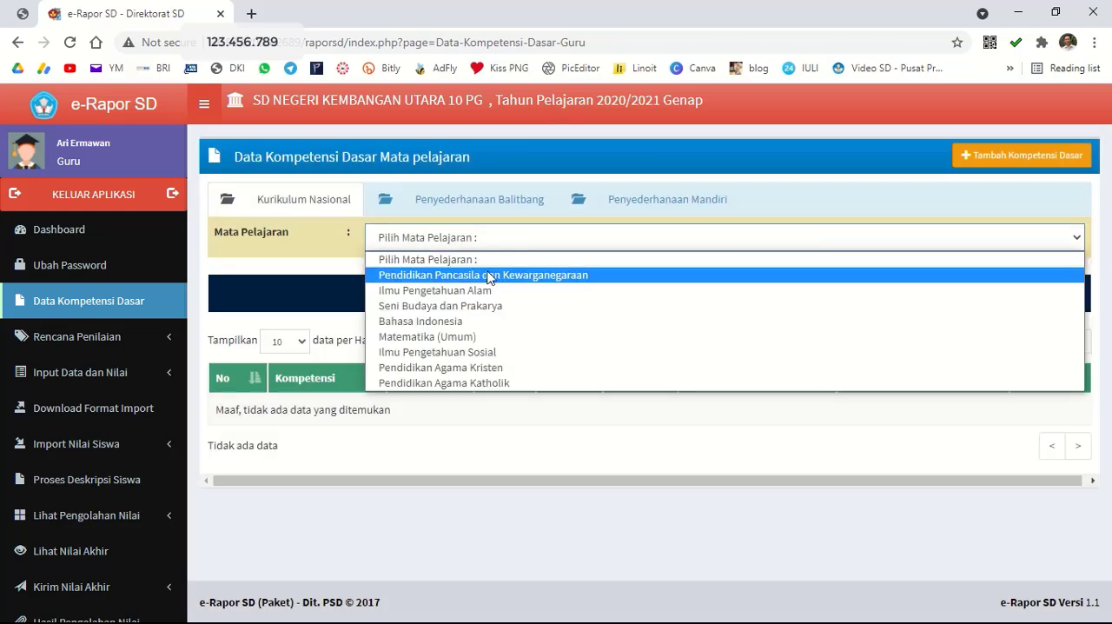
left_click(487, 276)
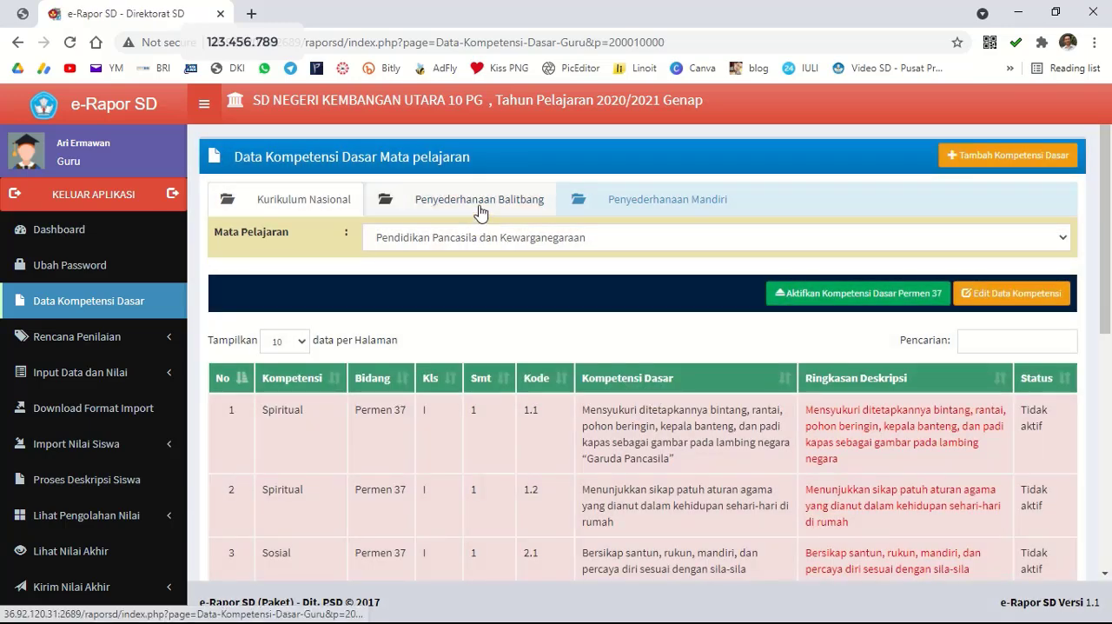
left_click(480, 208)
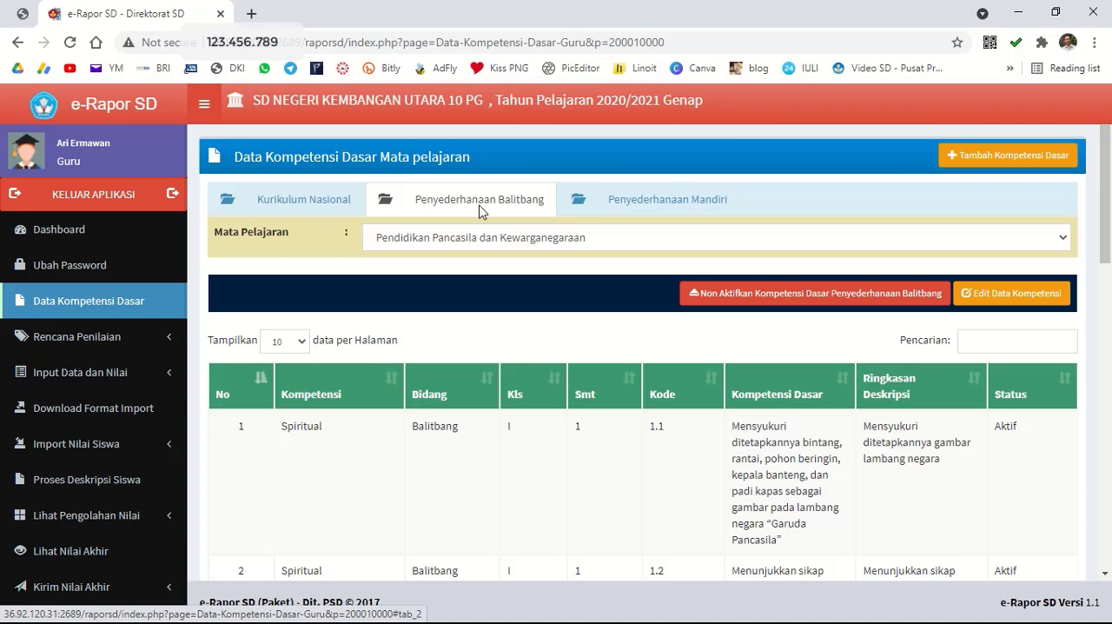
left_click(296, 211)
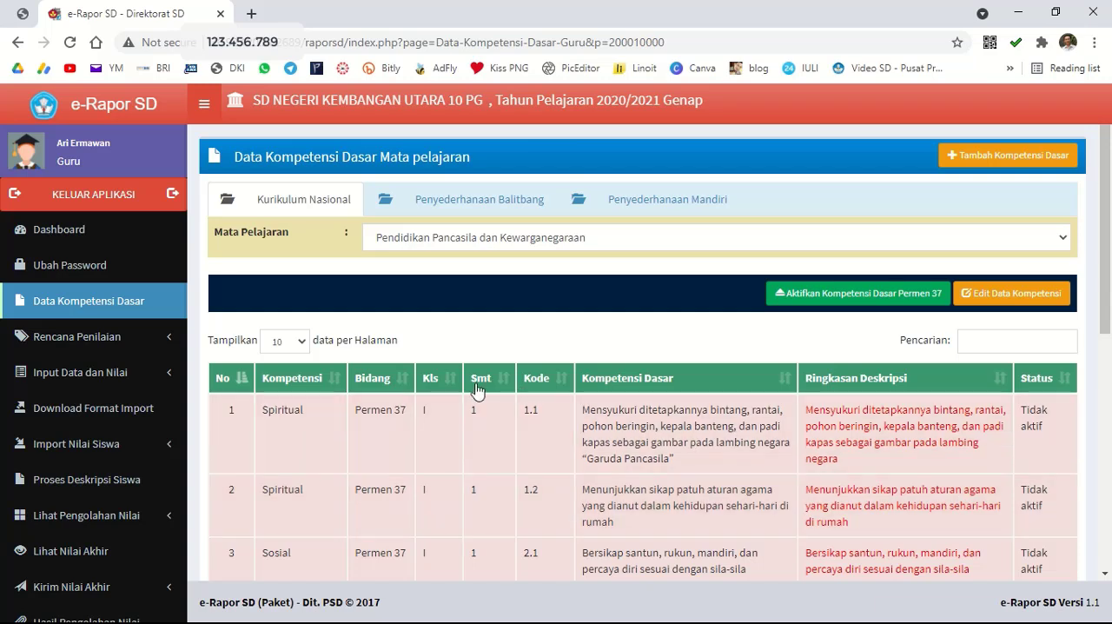
Start a knowledge assessment plan (Rencana Nilai Pengetahuan) for class 6 A, Bahasa Indonesia, with 3 daily assessments.
left_click(171, 345)
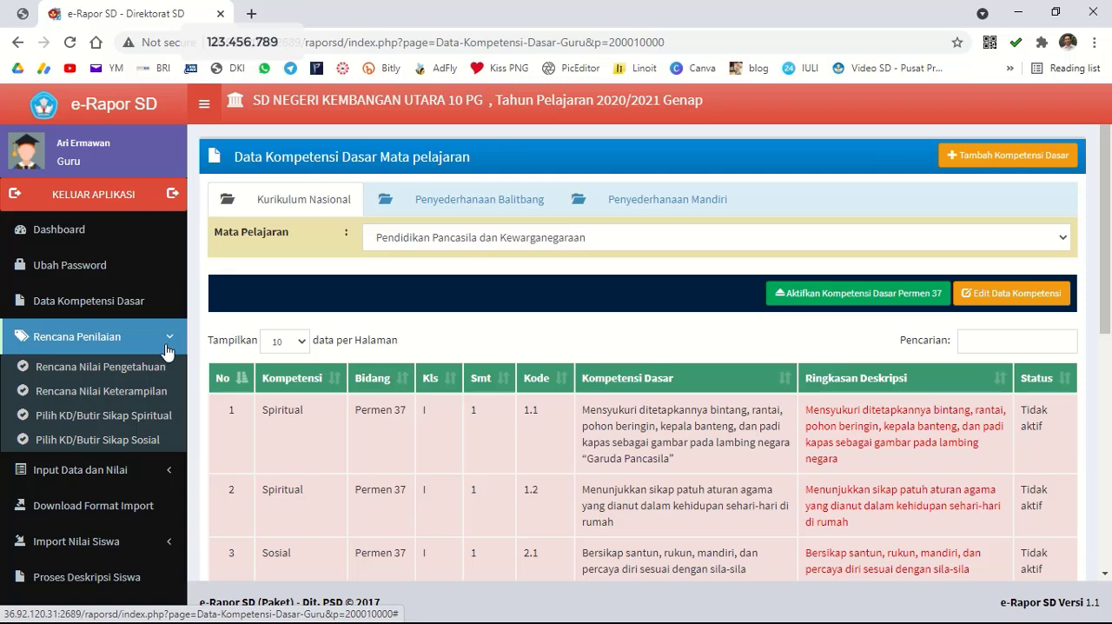
left_click(118, 369)
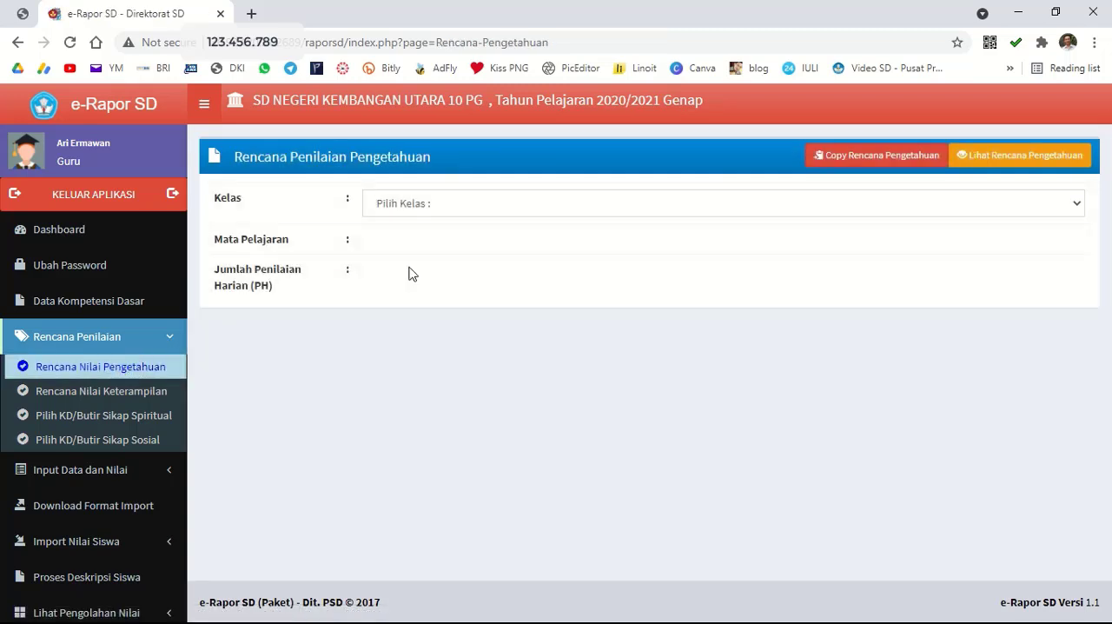
left_click(414, 212)
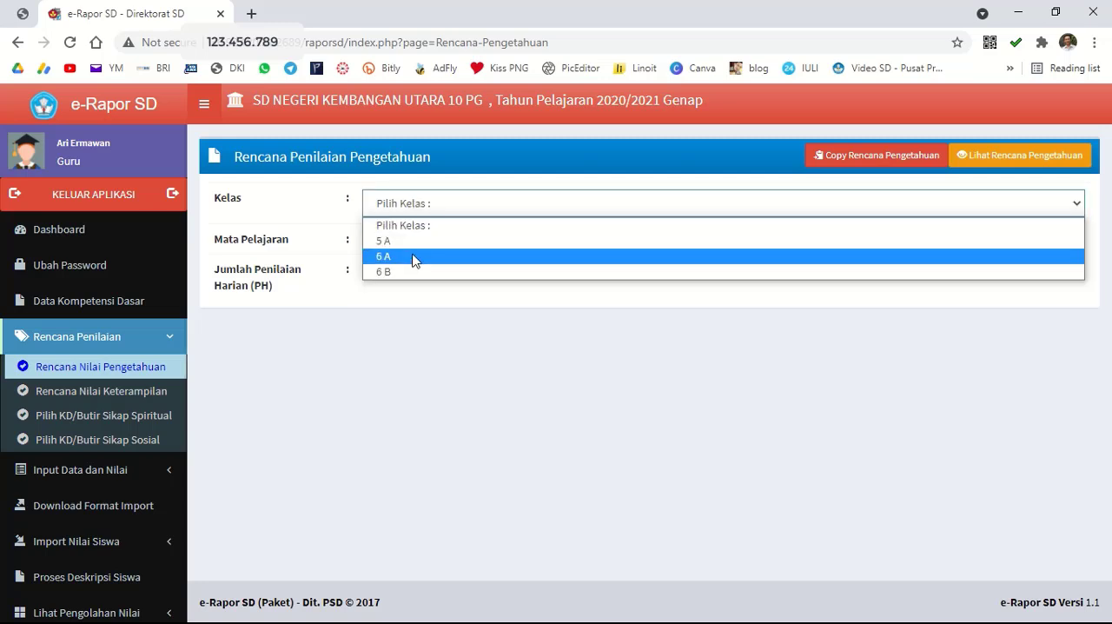
left_click(415, 256)
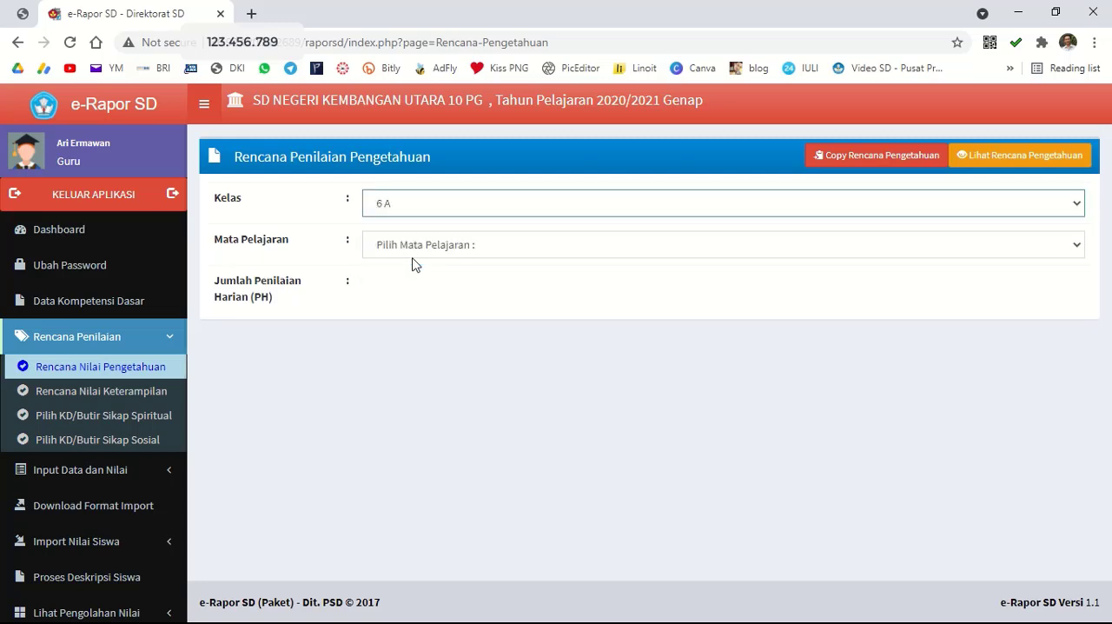
left_click(417, 251)
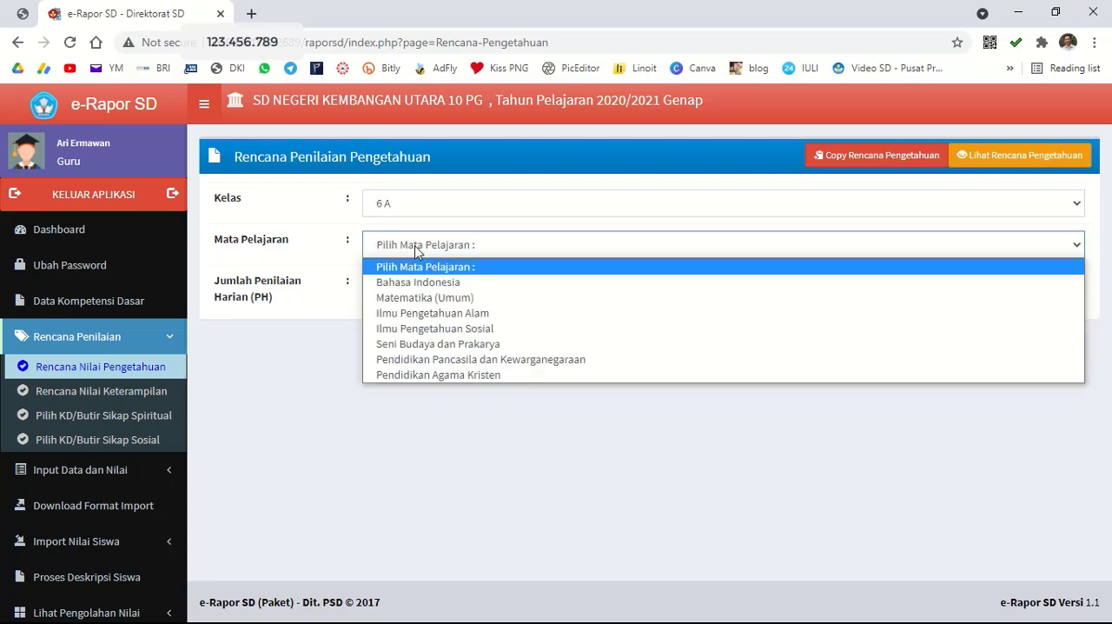
left_click(439, 283)
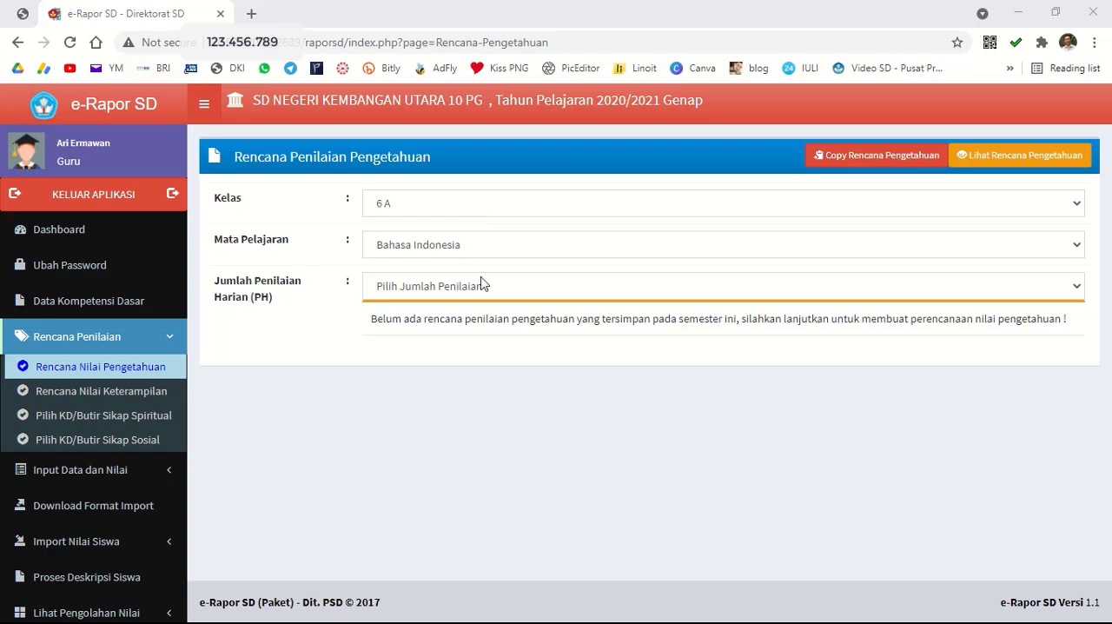
left_click(502, 287)
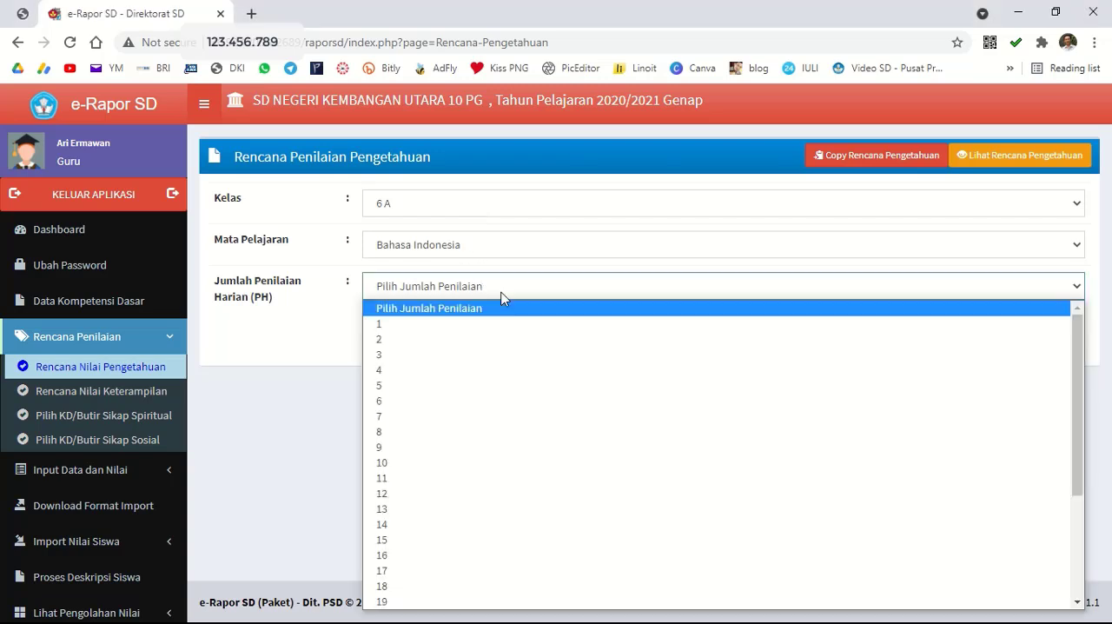
left_click(442, 355)
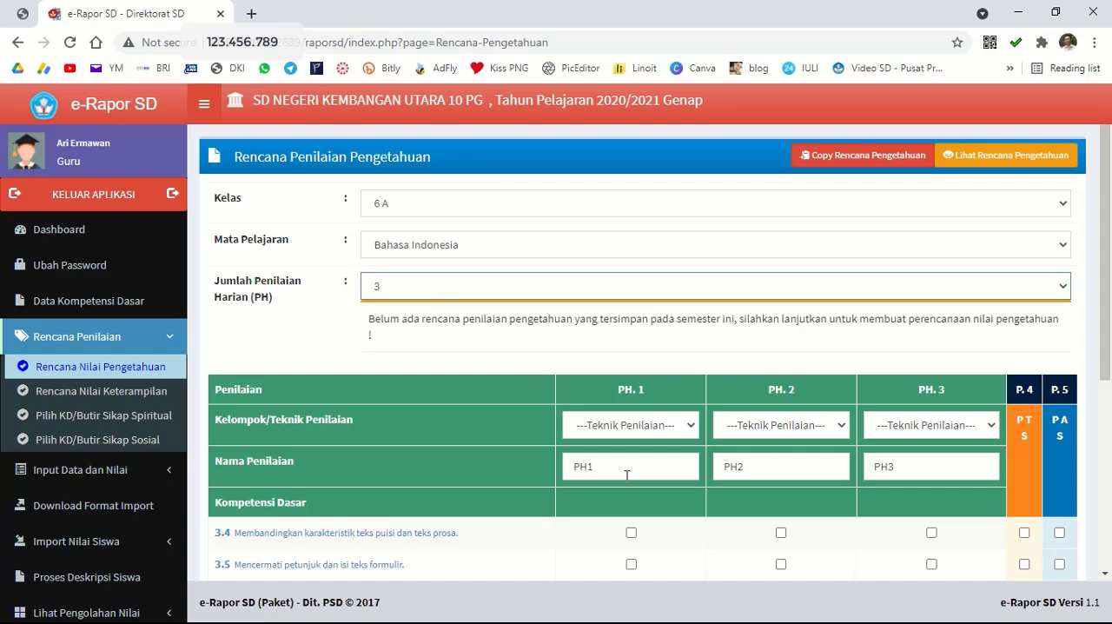
Assign competency 3.4 to PH. 1, 3.5 to PH. 2, 3.6 to PH. 3, 3.4 and 3.5 to PTS, and all three to PAS.
scroll(626, 474, "down", 4)
scroll(719, 427, "up", 1)
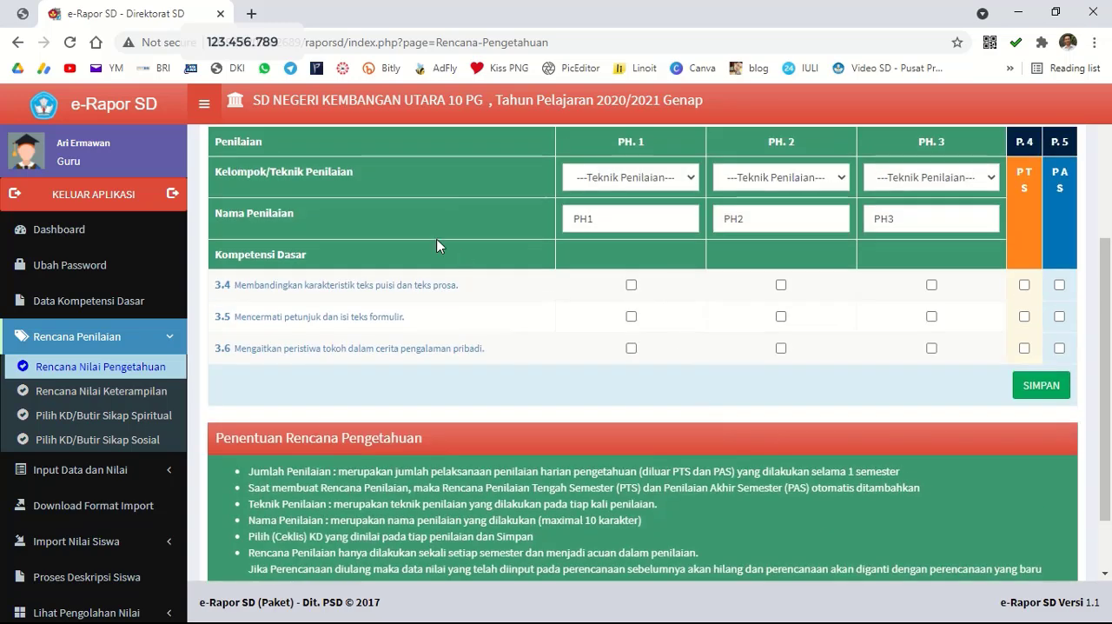
left_click(631, 285)
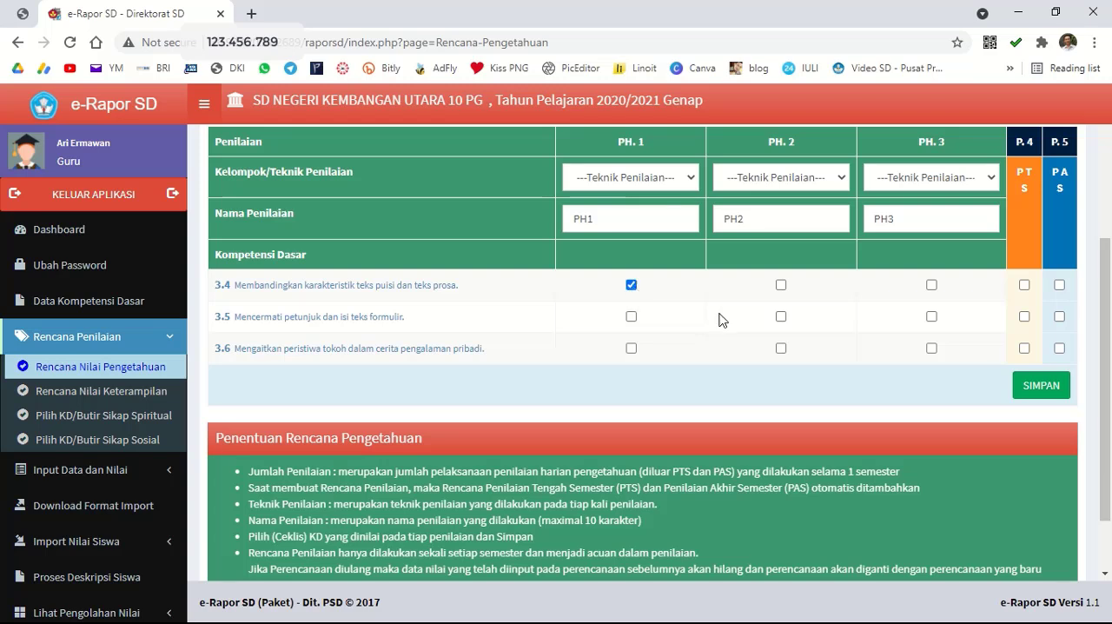
left_click(781, 317)
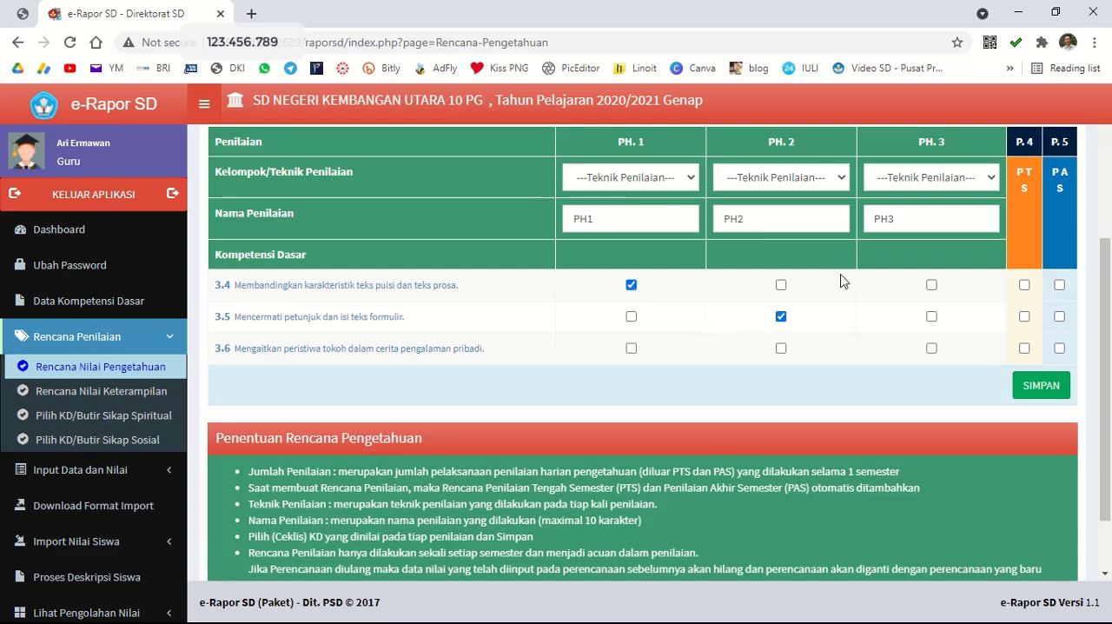
left_click(931, 349)
left_click(1060, 285)
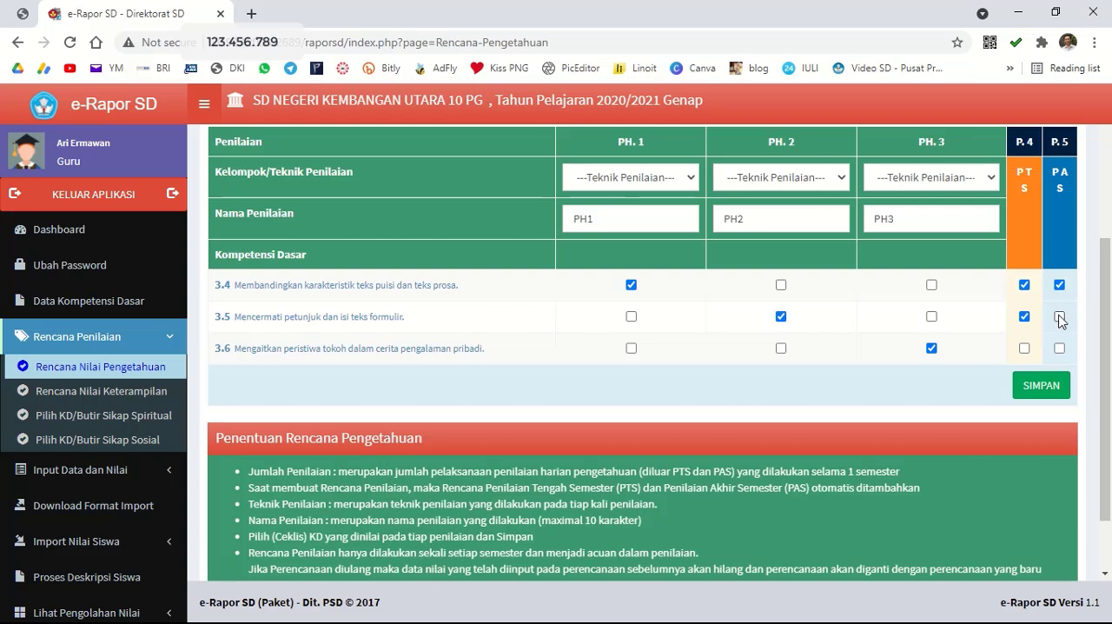
left_click(1060, 316)
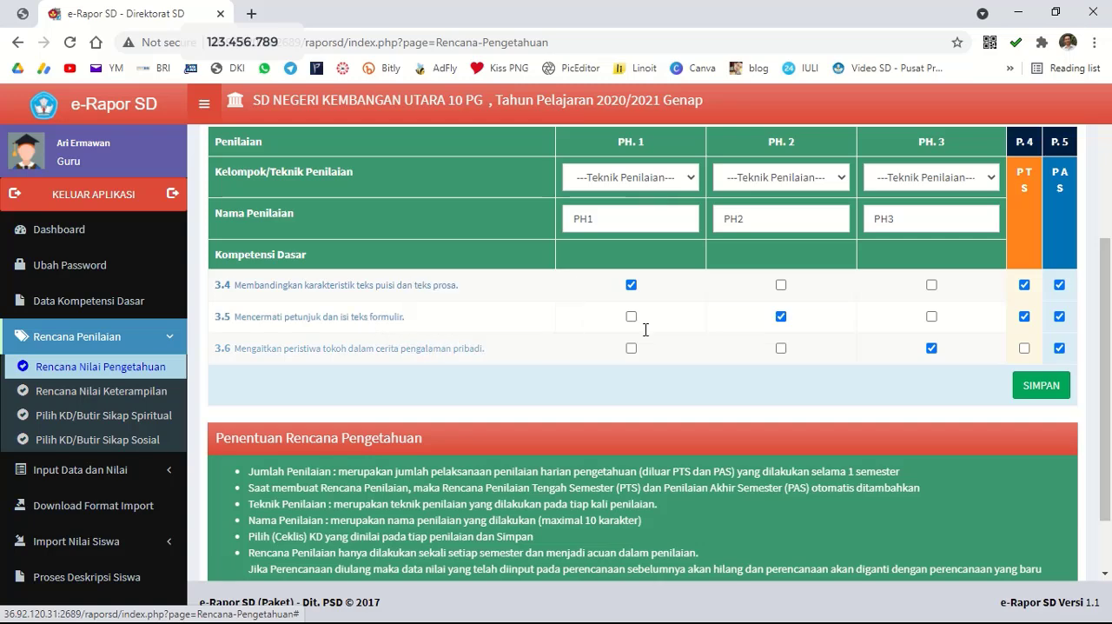
Set the assessment technique of PH. 1, PH. 2 and PH. 3 to Tes Tulis and save the Bahasa Indonesia knowledge plan.
scroll(721, 357, "up", 2)
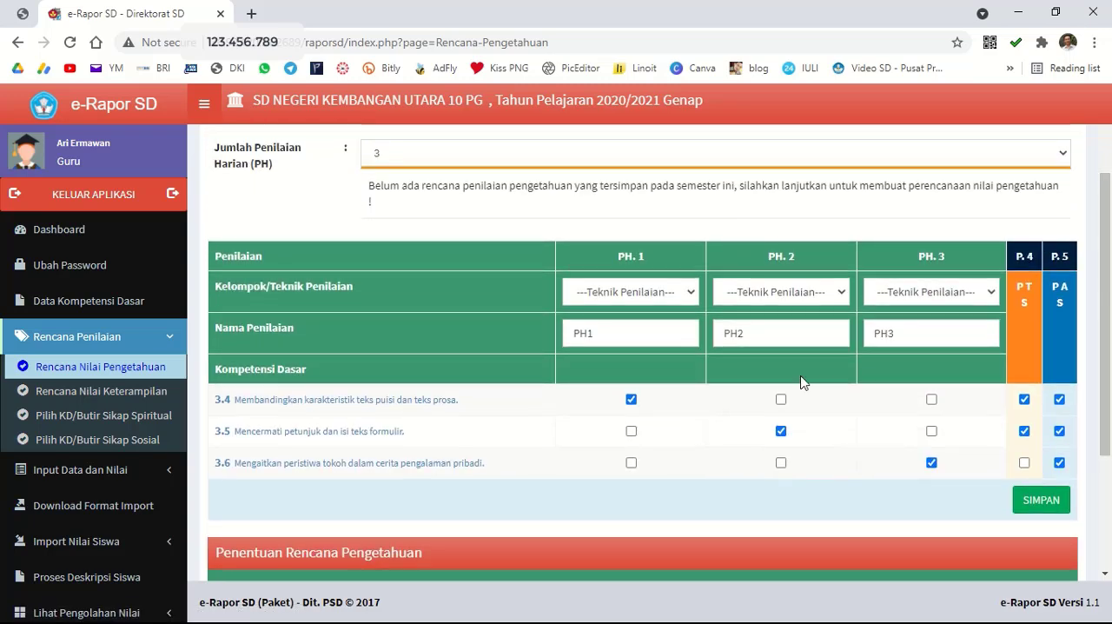
left_click(675, 291)
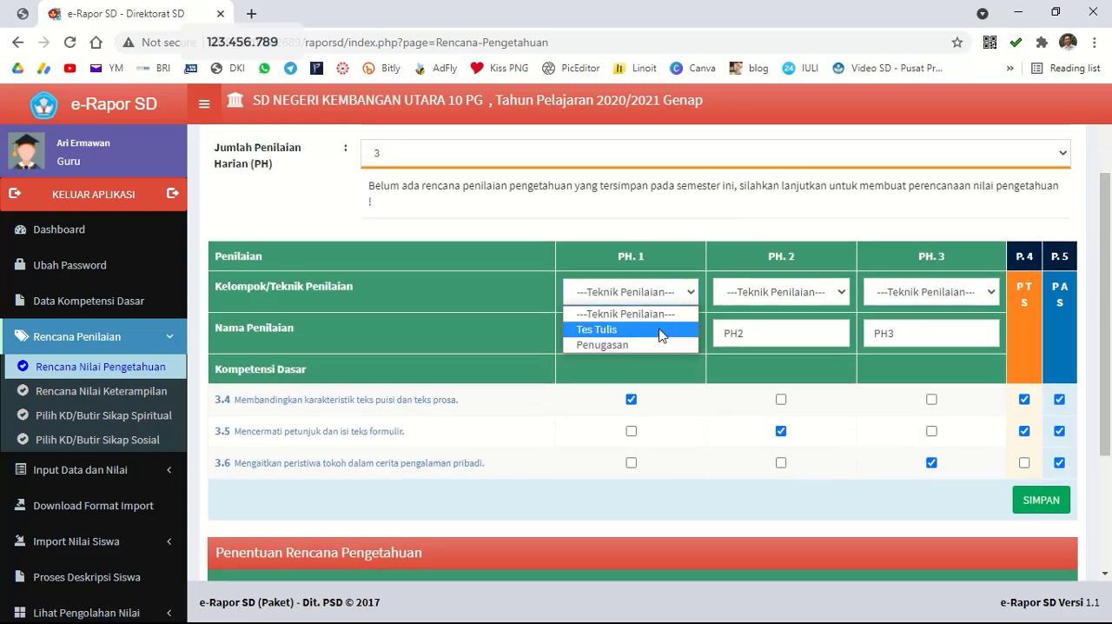
left_click(660, 329)
left_click(800, 292)
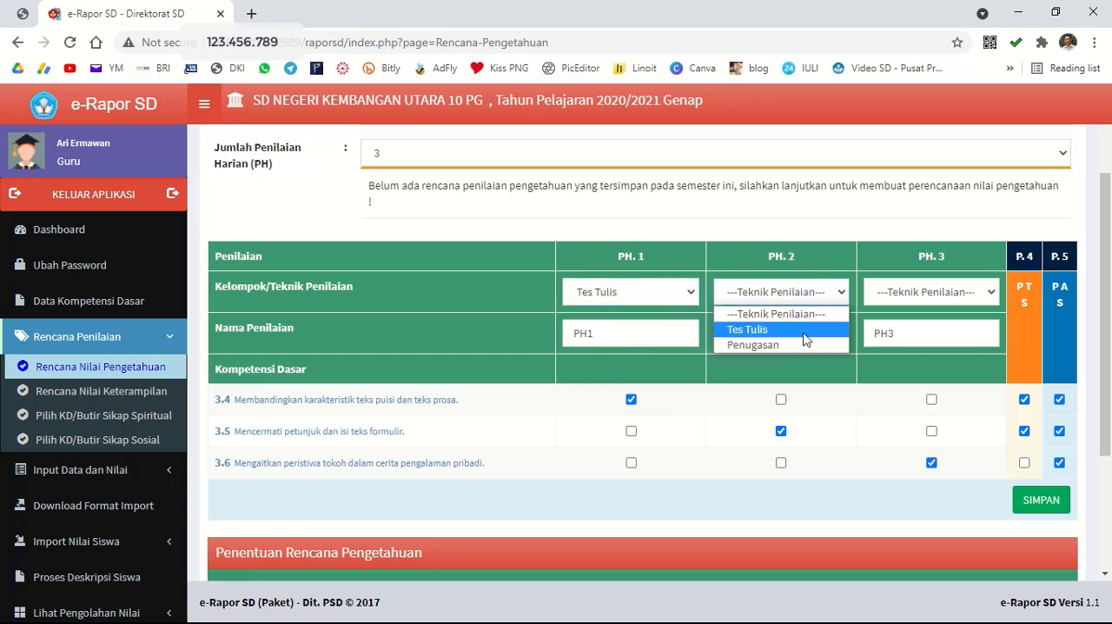
left_click(745, 329)
left_click(938, 296)
left_click(950, 325)
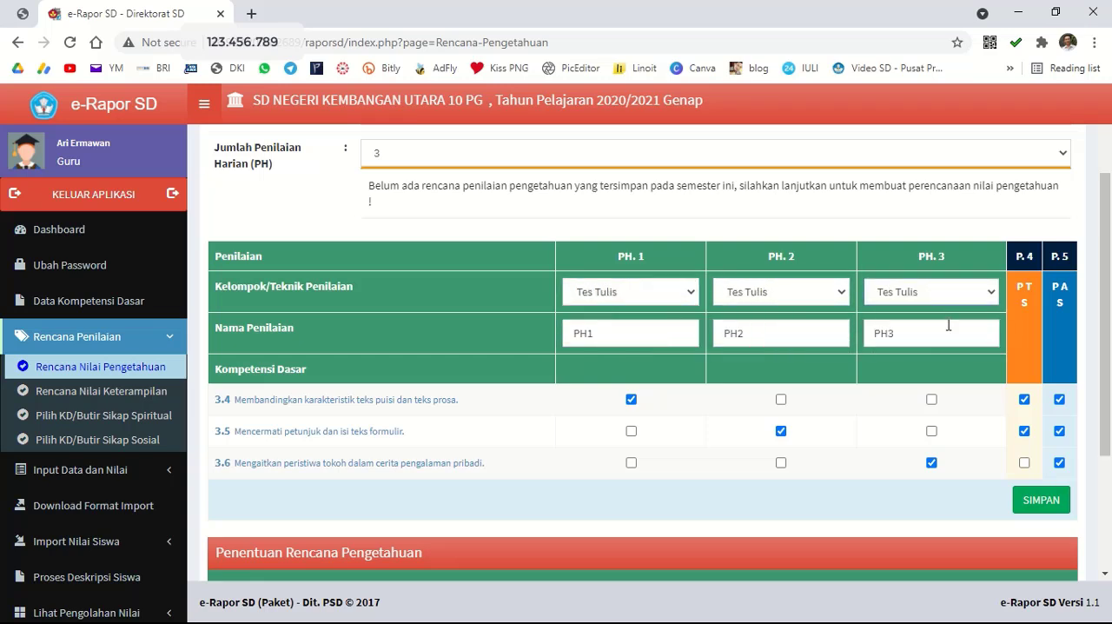
left_click(1042, 500)
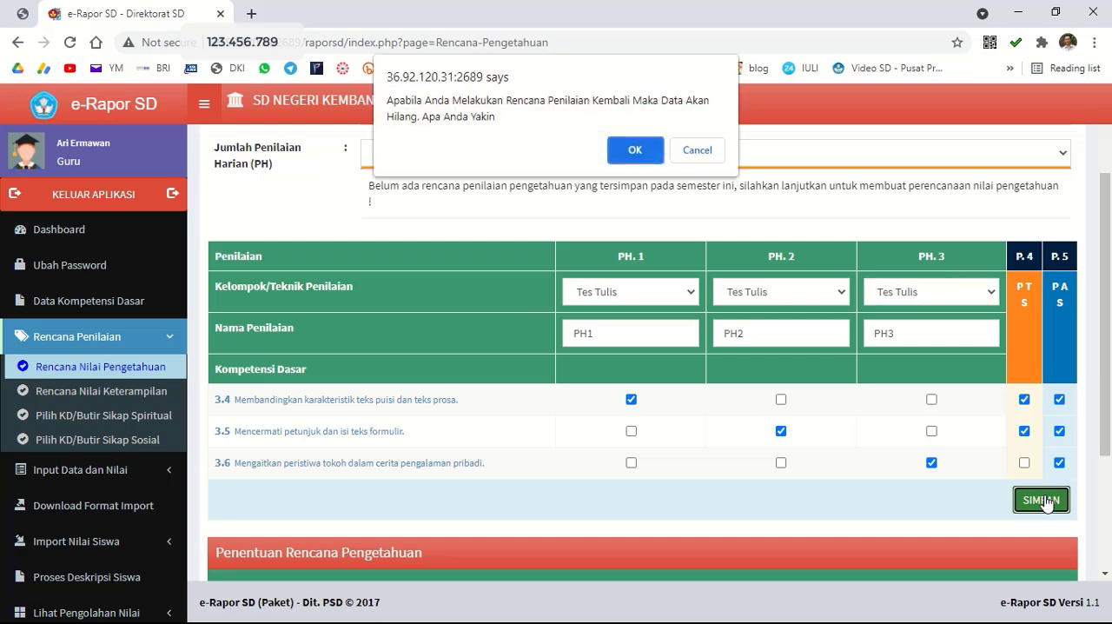
left_click(643, 149)
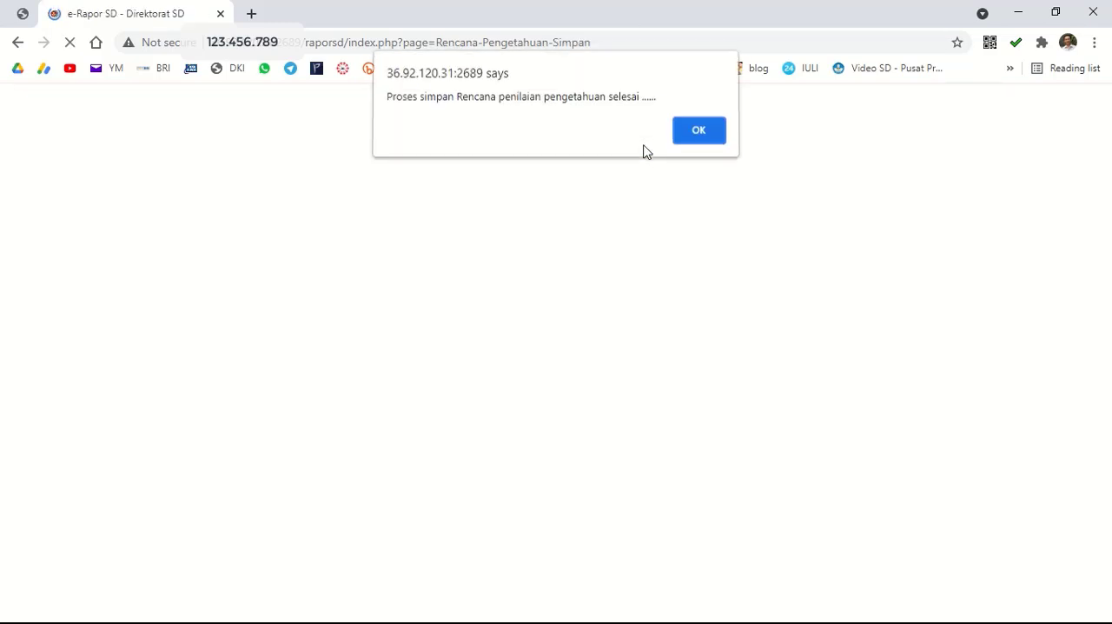
left_click(699, 132)
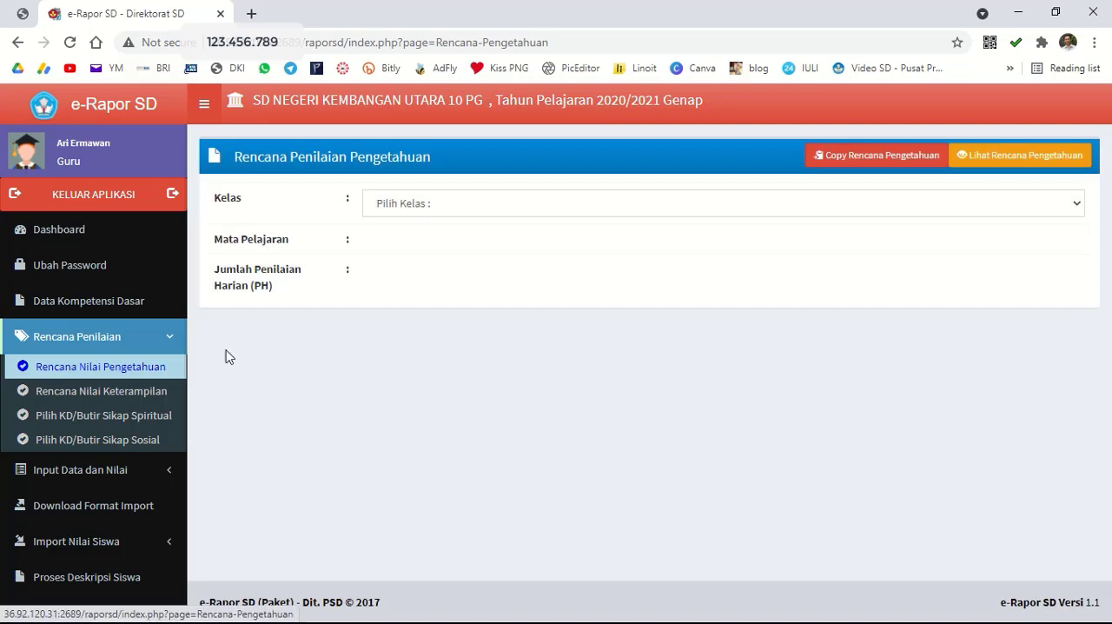
Start a knowledge assessment plan for class 6 A, Matematika (Umum), with 2 daily assessments.
left_click(467, 214)
left_click(456, 251)
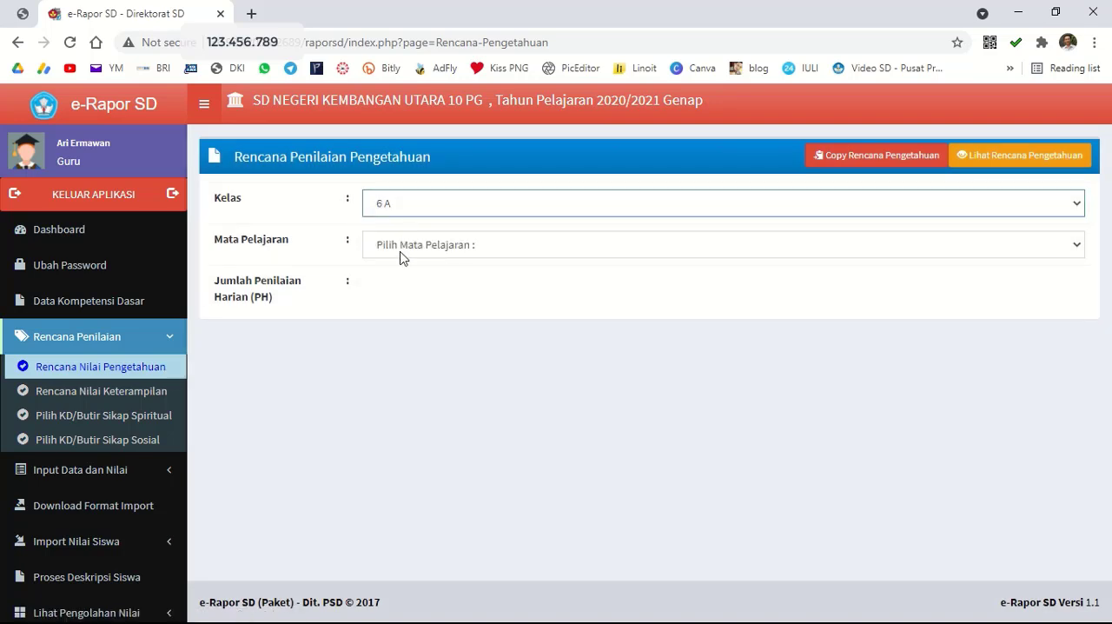
left_click(401, 247)
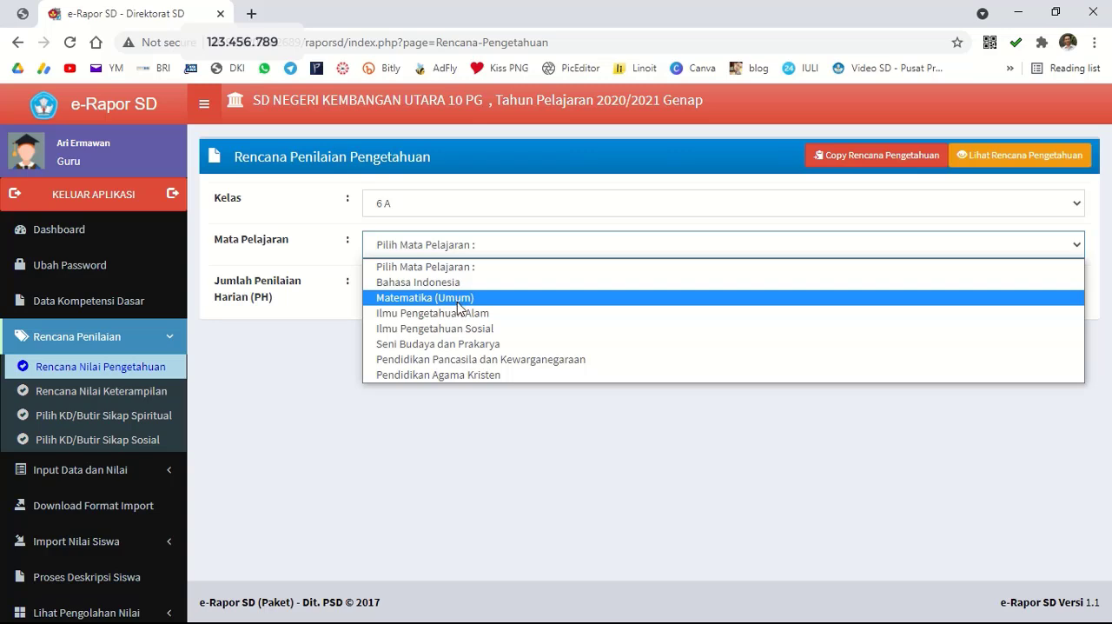
left_click(458, 300)
left_click(440, 278)
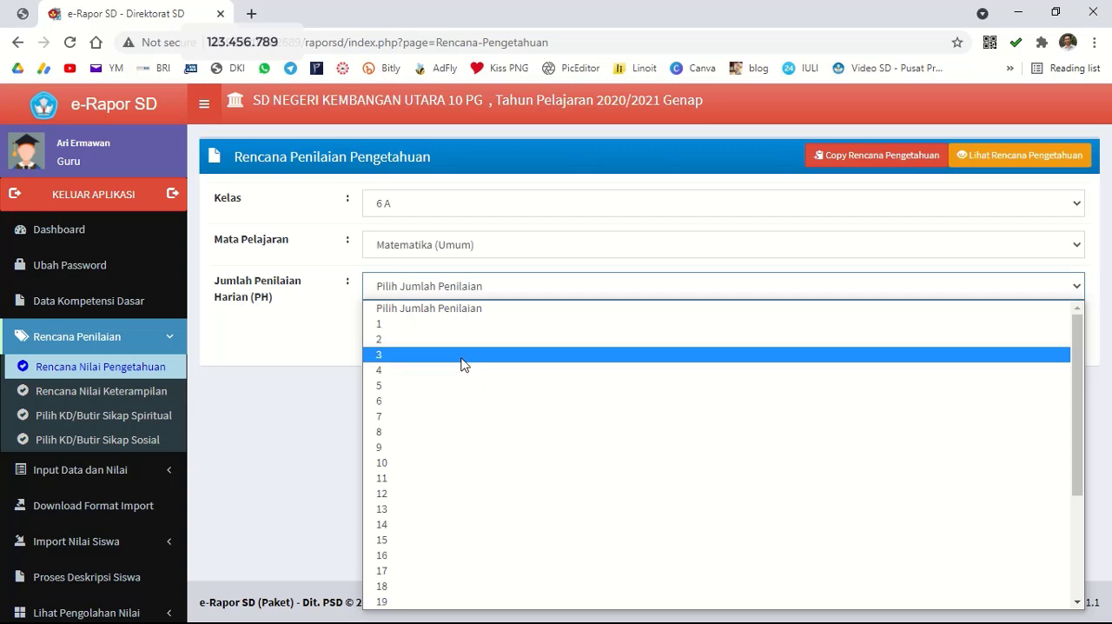
left_click(461, 341)
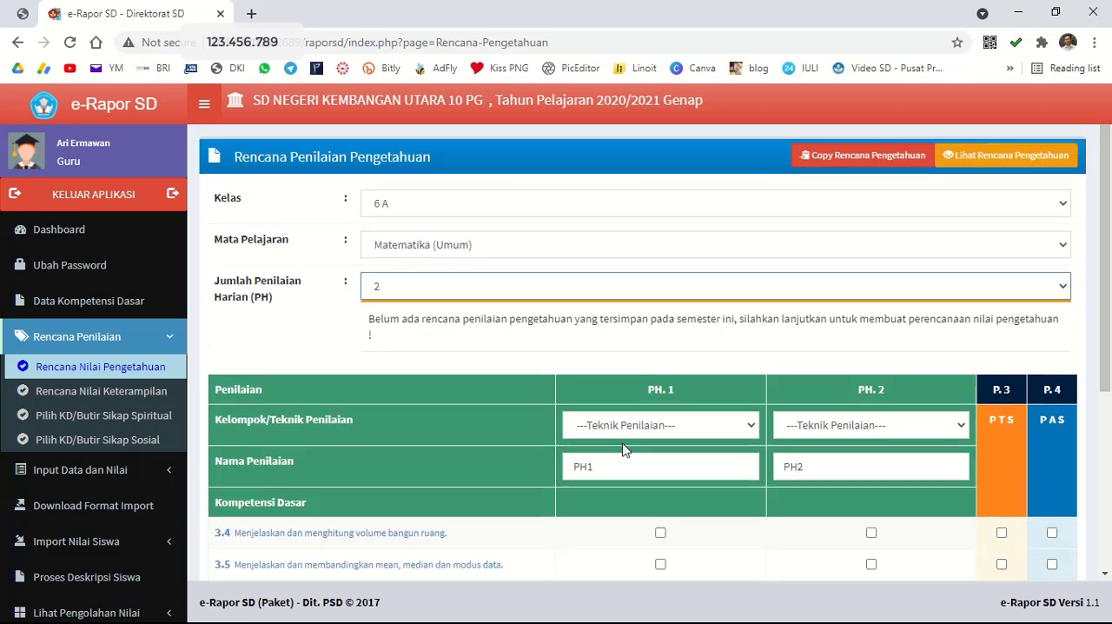
Set the assessment technique of PH. 1 and PH. 2 to Tes Tulis in the Matematika (Umum) knowledge plan.
scroll(730, 495, "down", 1)
left_click(736, 346)
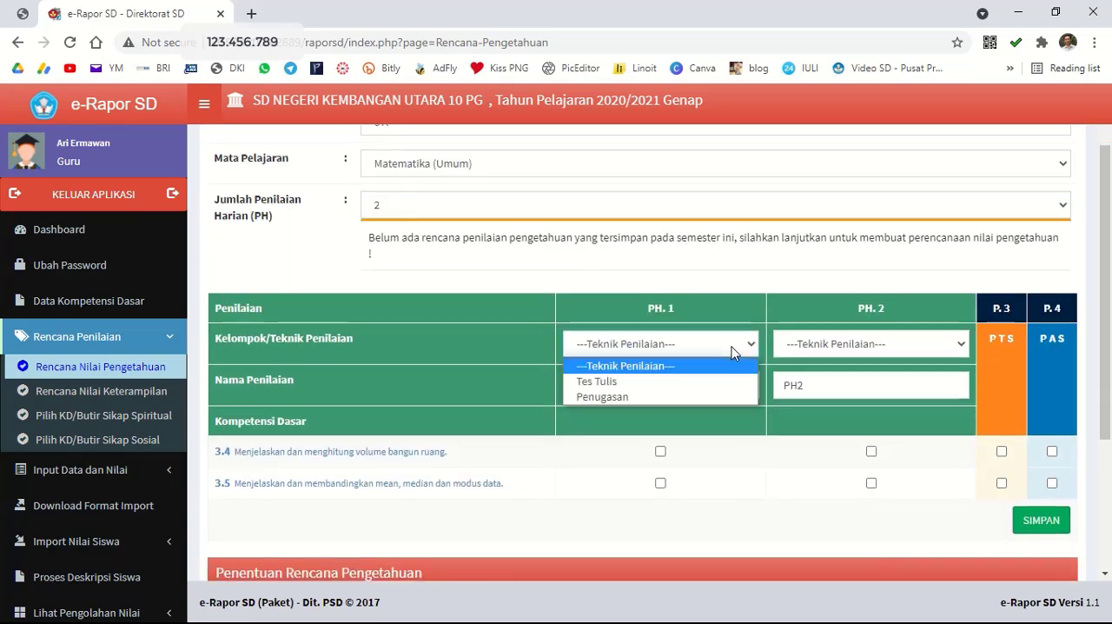
left_click(721, 382)
left_click(804, 347)
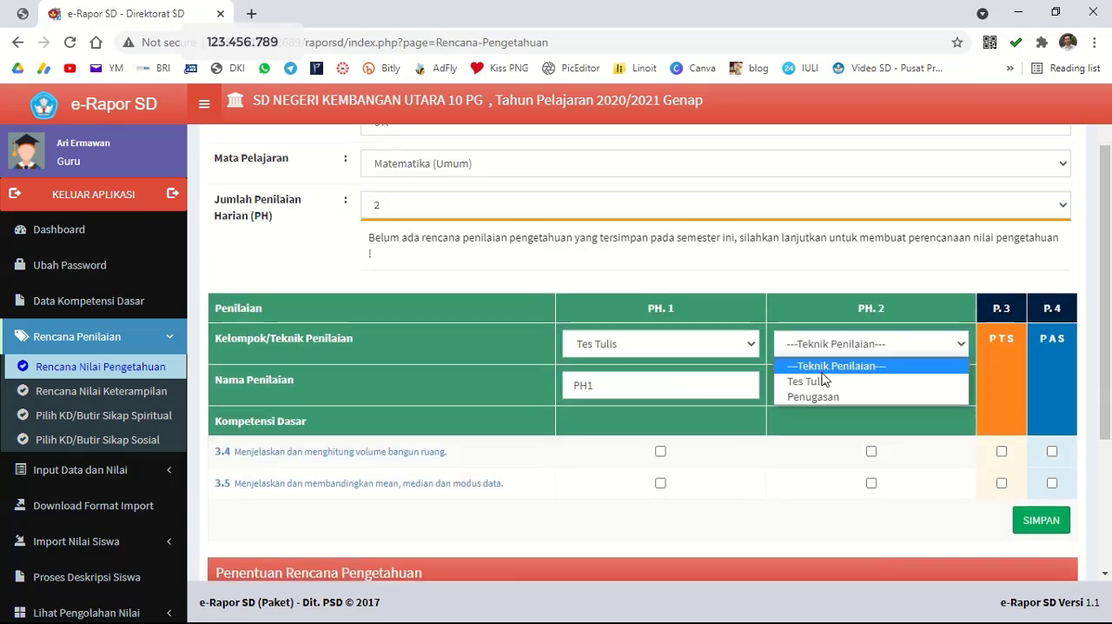
left_click(813, 380)
Assign competency 3.4 to PH. 1 and PTS, 3.5 to PH. 2, and both to PAS, then save the Matematika (Umum) knowledge plan.
left_click(660, 451)
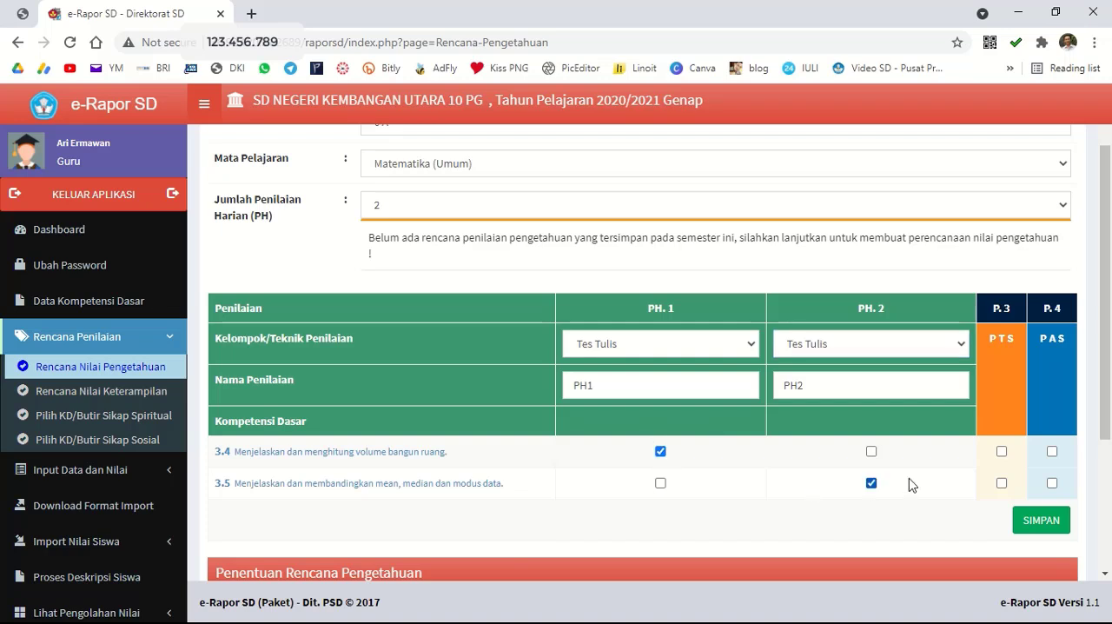
left_click(1002, 451)
left_click(1052, 451)
left_click(1051, 483)
left_click(1042, 520)
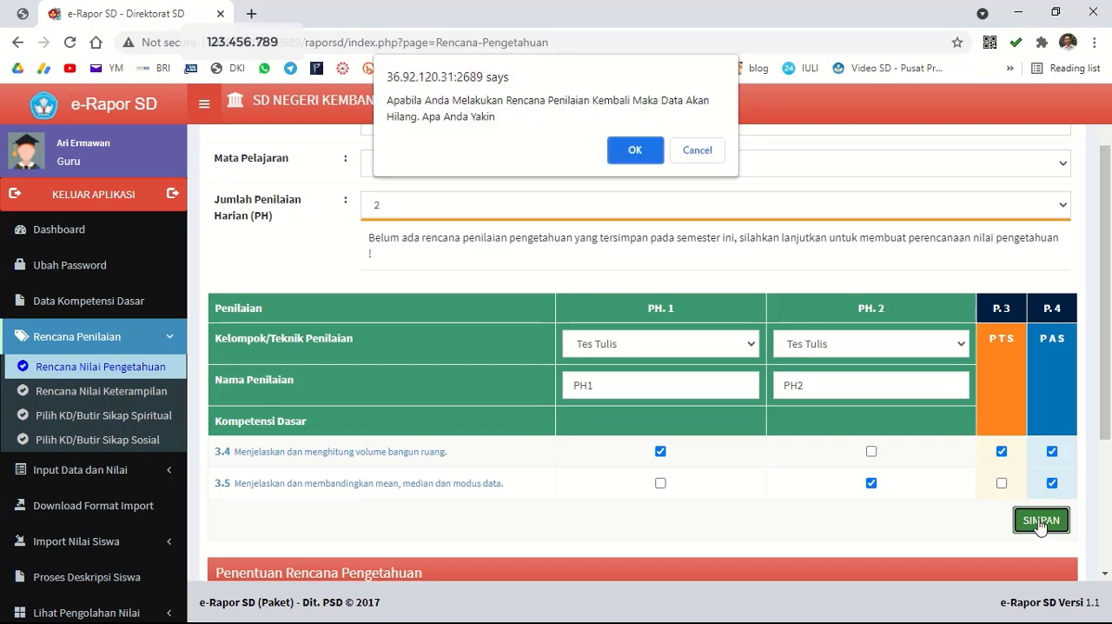
left_click(636, 150)
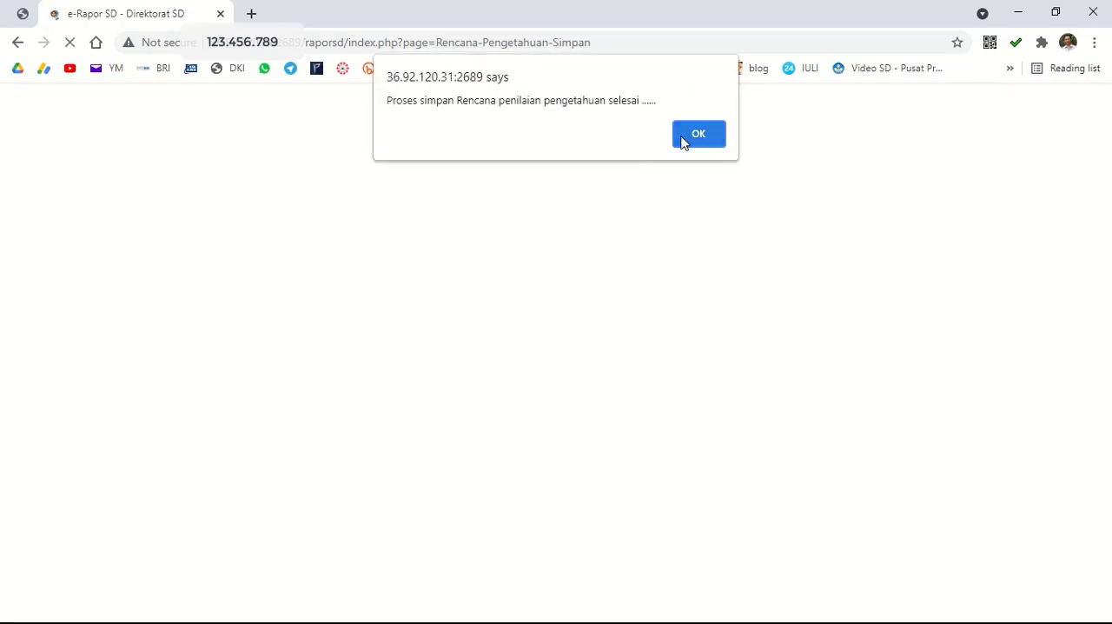
left_click(683, 137)
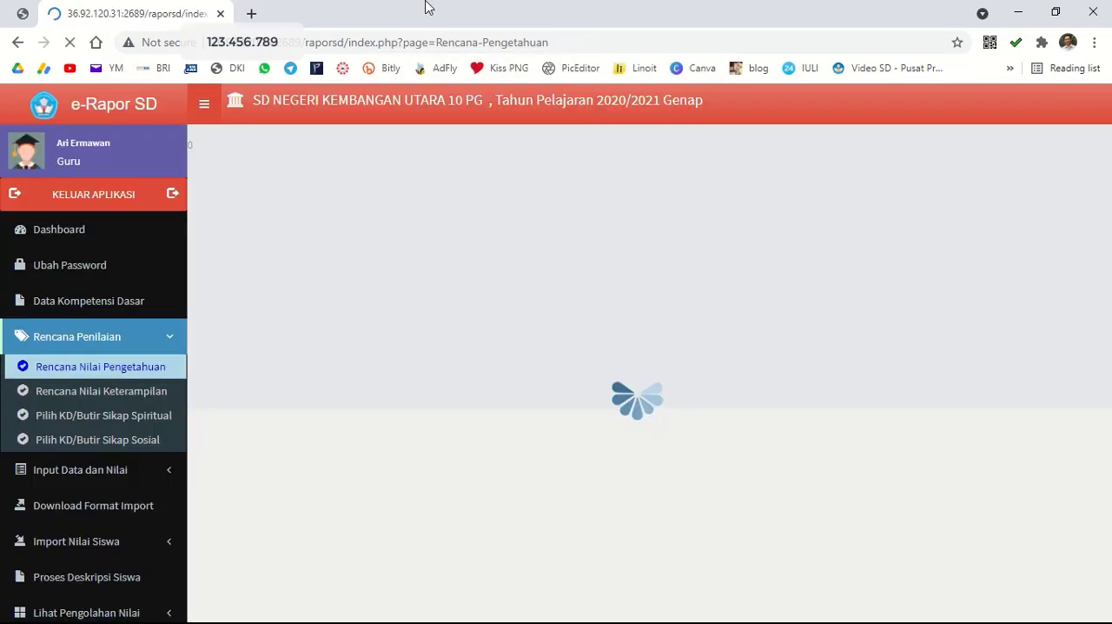
Start a skills assessment plan (Rencana Nilai Keterampilan) for class 6 A, Bahasa Indonesia, with 2 assessments.
mouse_move(443, 45)
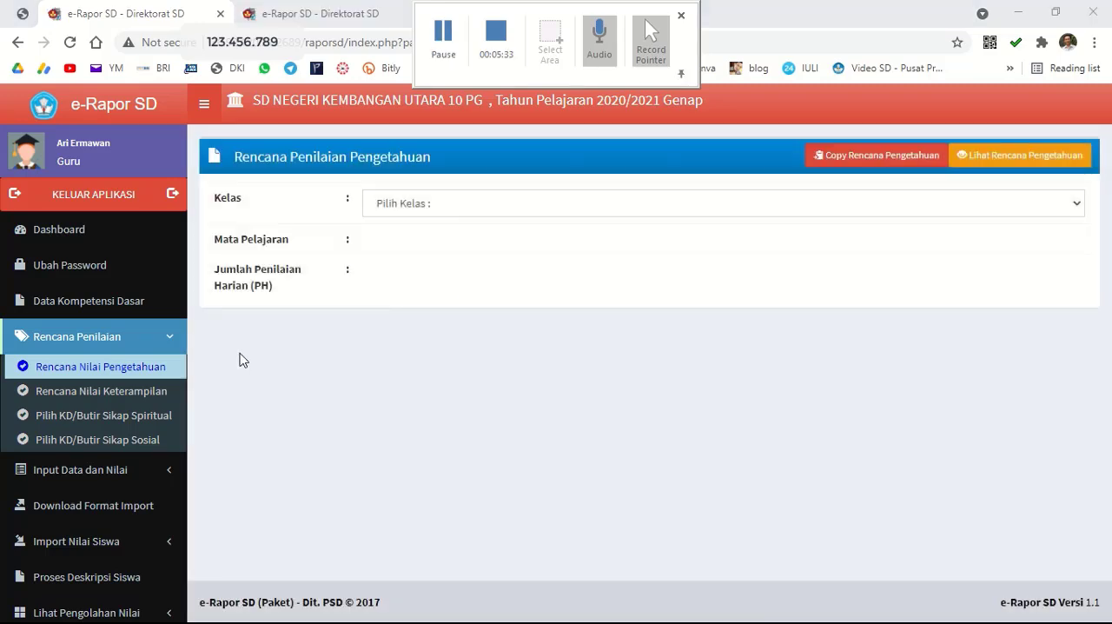
left_click(133, 393)
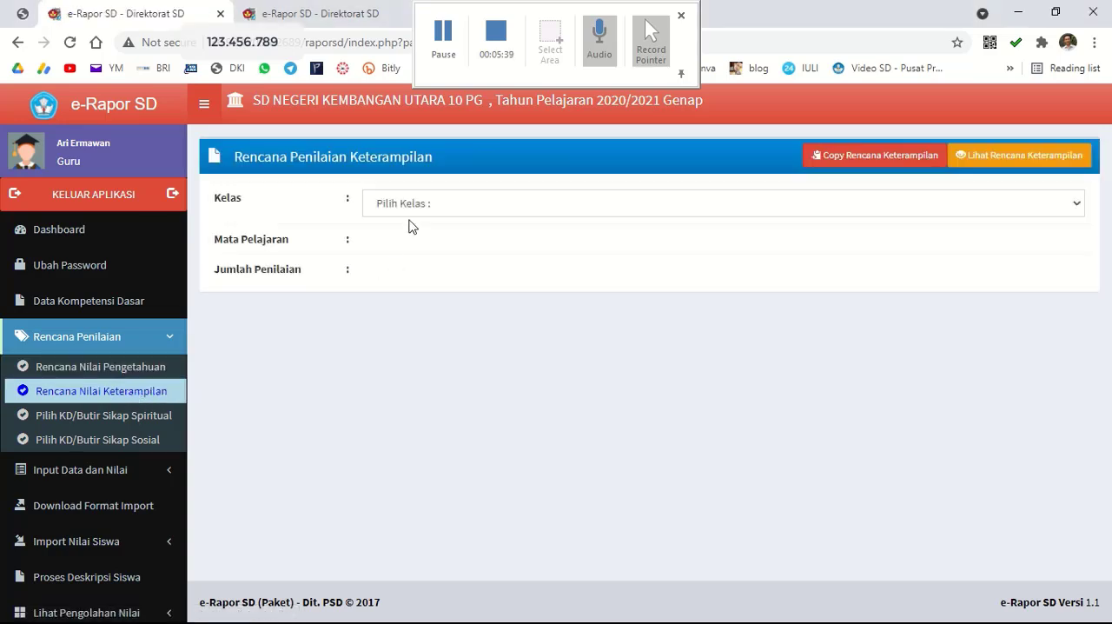
left_click(412, 208)
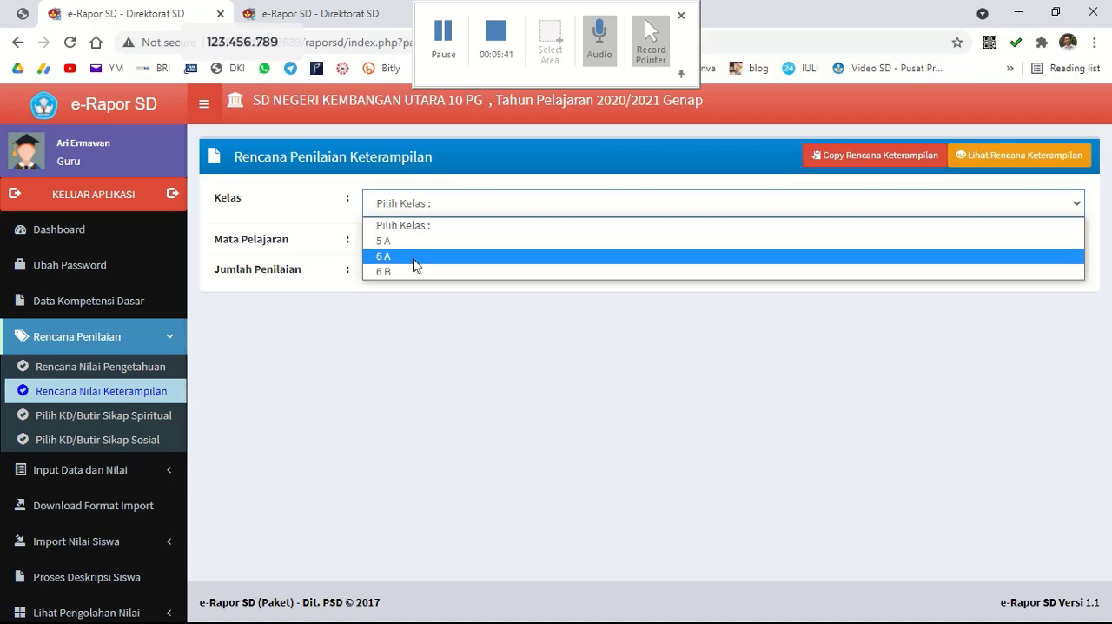
left_click(414, 257)
left_click(413, 249)
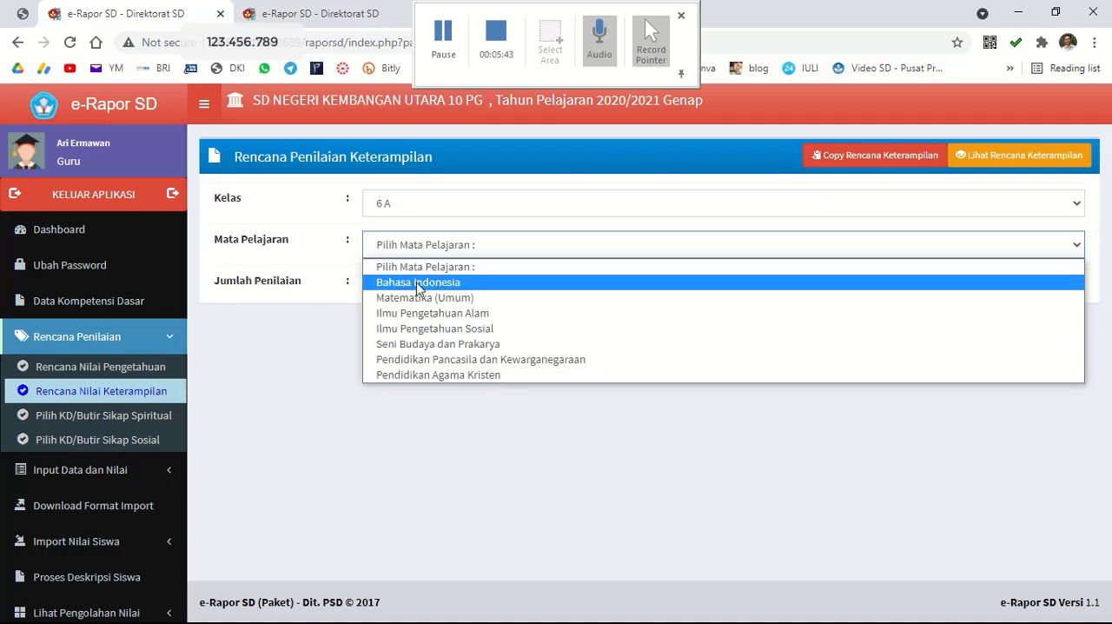
left_click(417, 283)
left_click(406, 291)
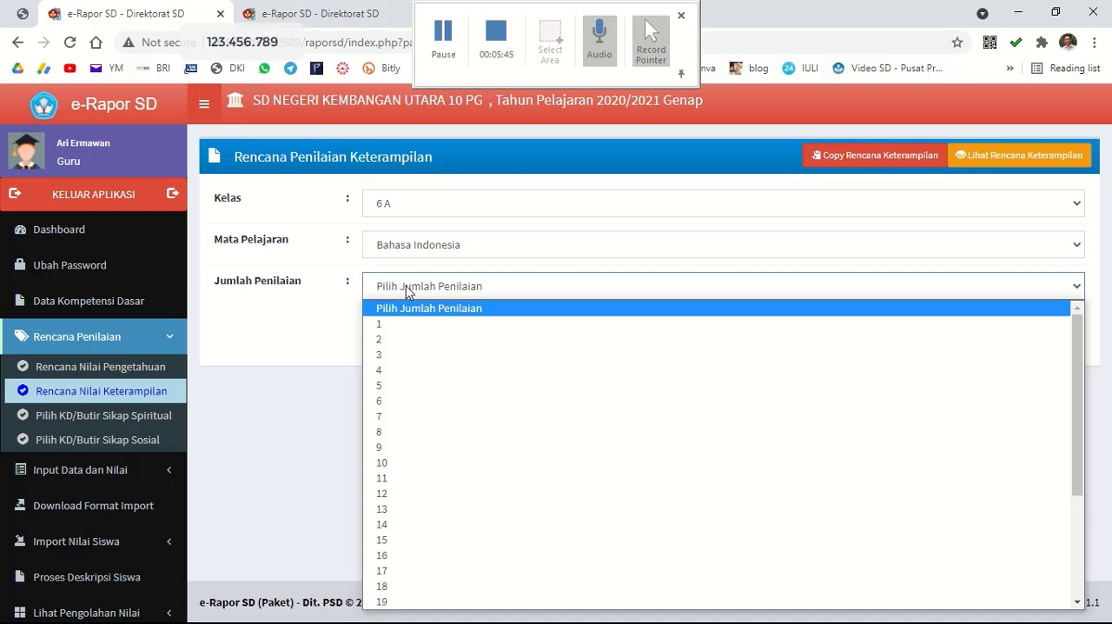
left_click(403, 345)
Review the Bahasa Indonesia skills competencies and set the number of assessments to 3.
scroll(678, 370, "down", 2)
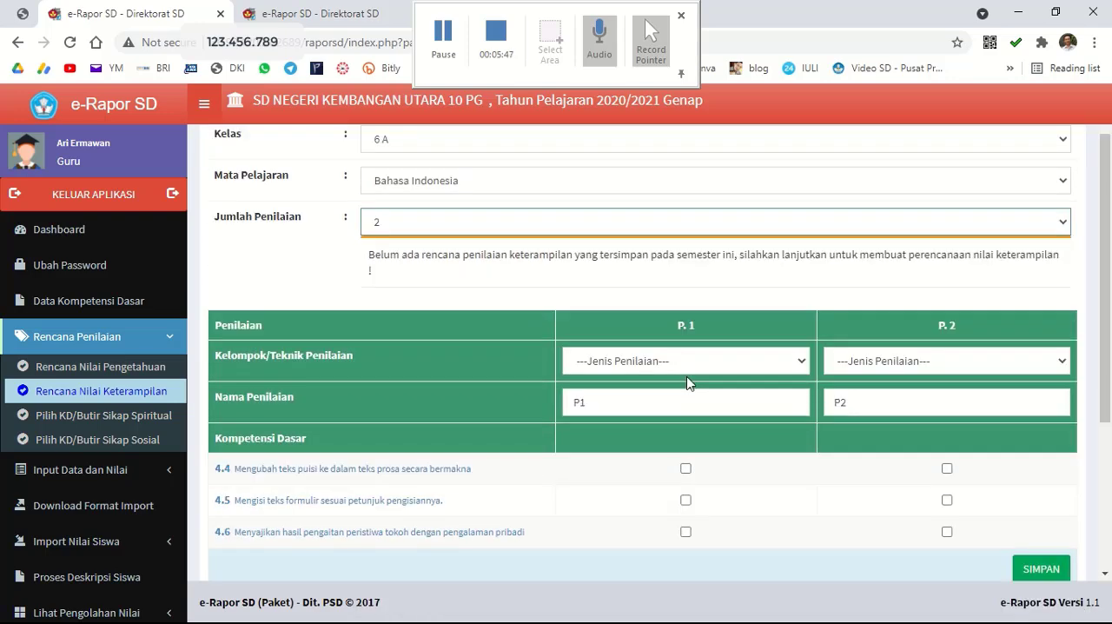
scroll(698, 388, "up", 2)
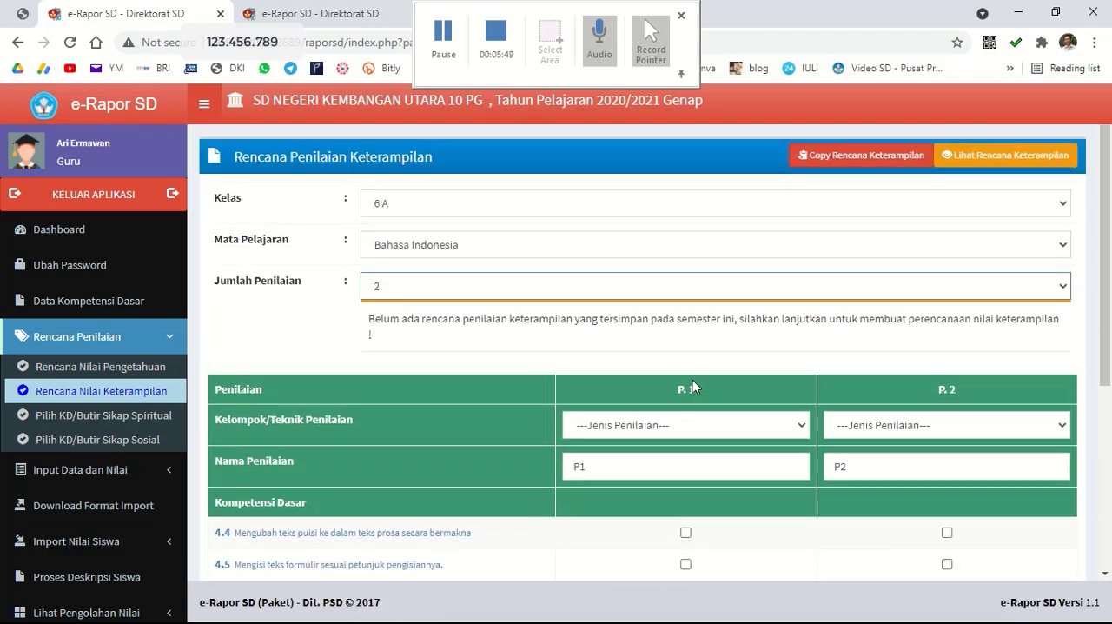
scroll(692, 380, "down", 2)
scroll(696, 385, "up", 2)
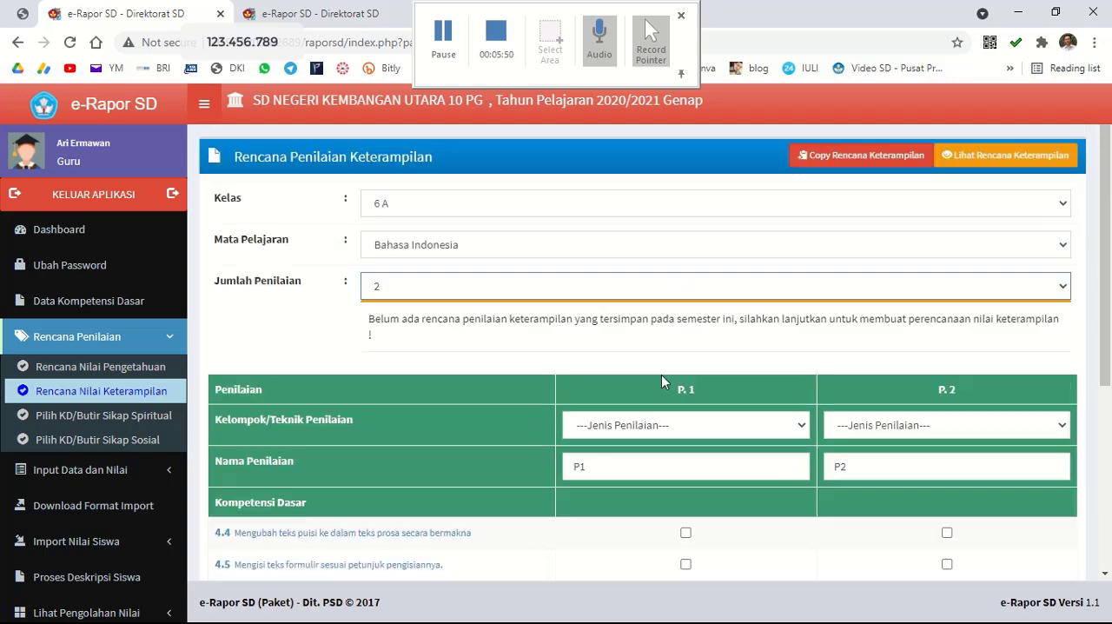
left_click(483, 294)
left_click(444, 358)
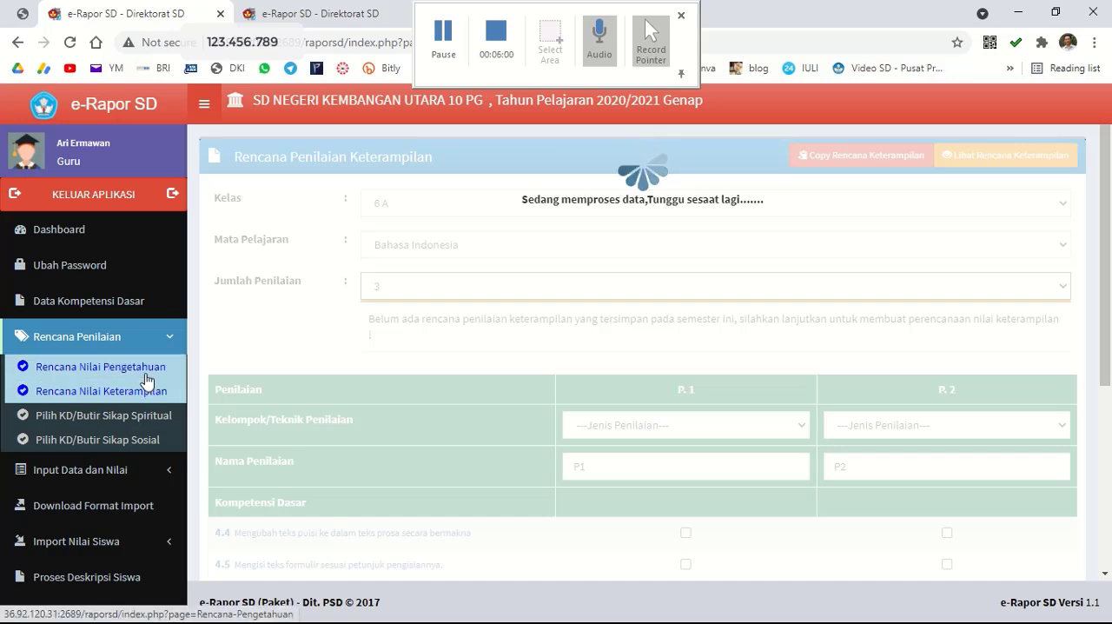
Set the assessment technique of P. 1, P. 2 and P. 3 to Praktek in the Bahasa Indonesia skills plan.
left_click(674, 421)
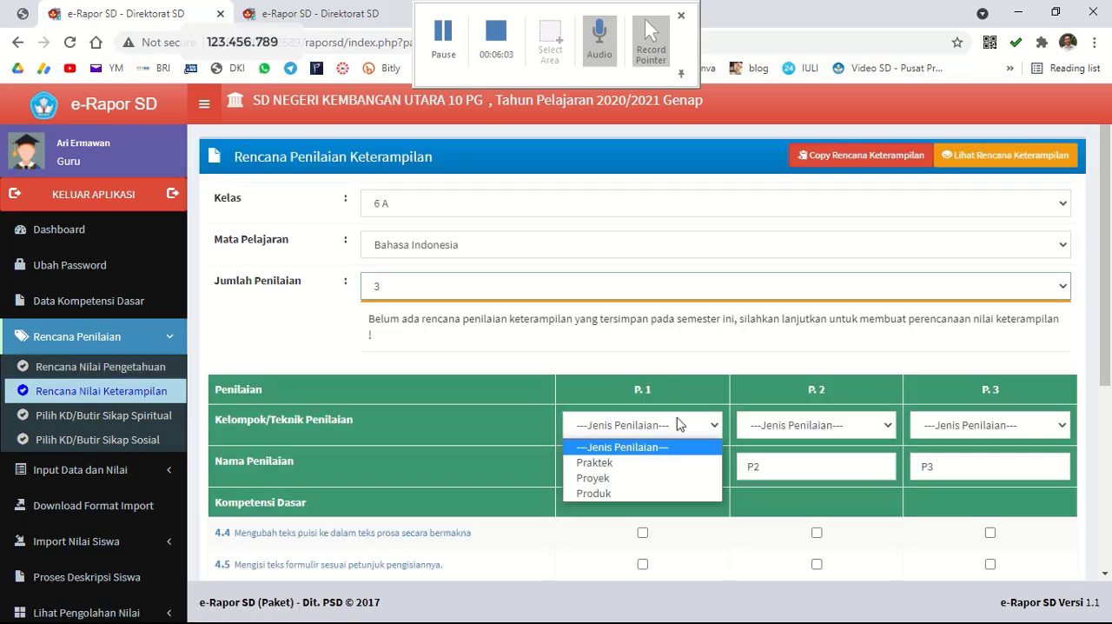
left_click(644, 464)
left_click(779, 425)
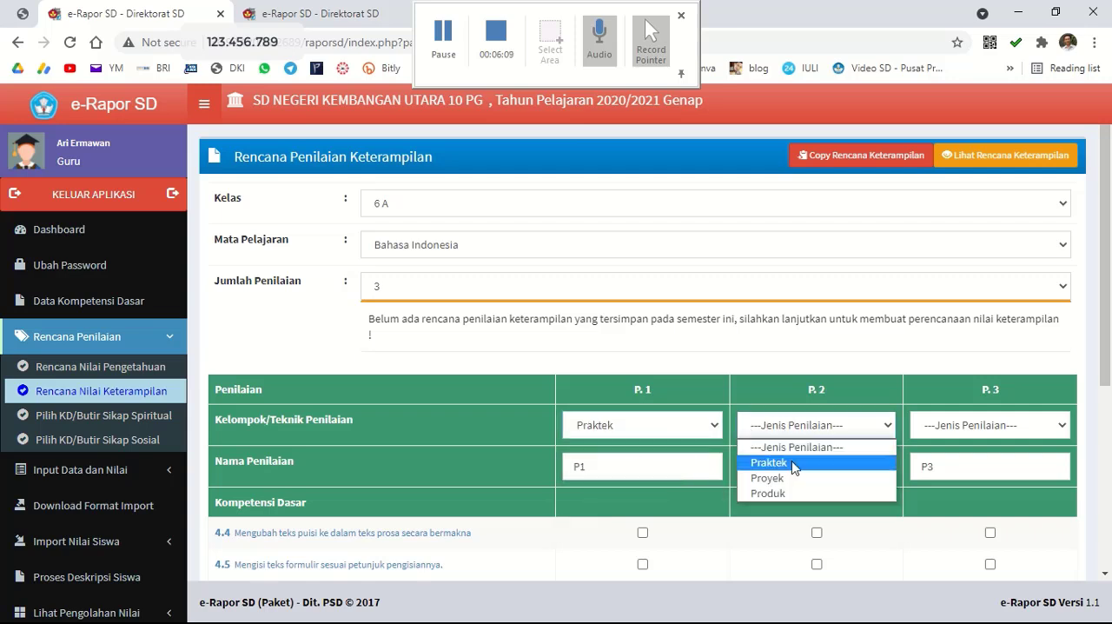
left_click(789, 462)
left_click(953, 430)
left_click(956, 461)
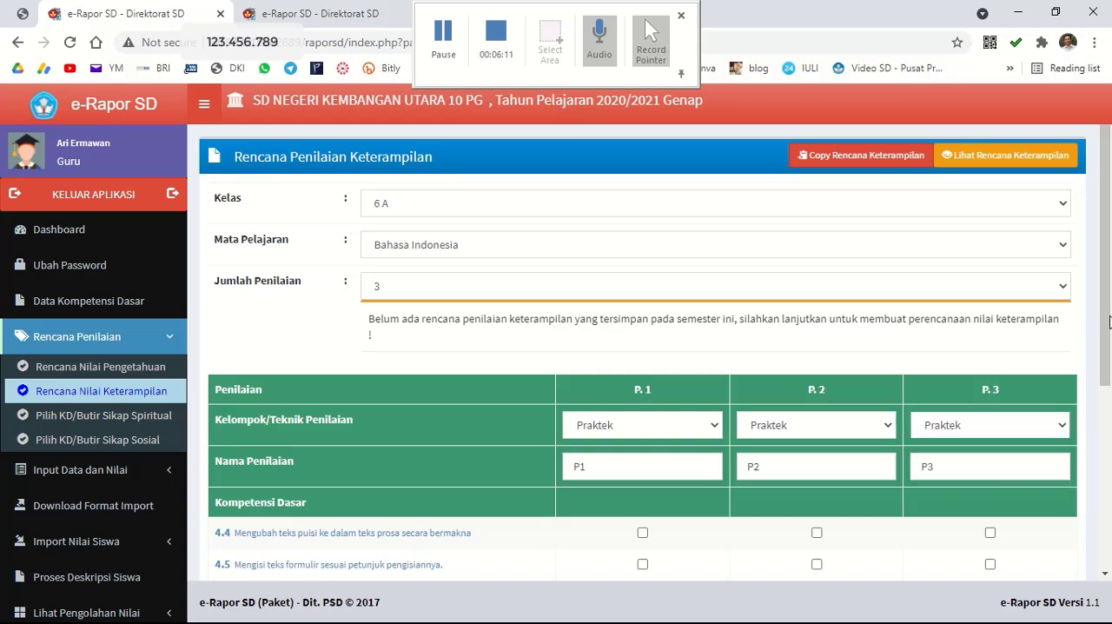
Assign competency 4.4 to P. 1, 4.5 to P. 2 and 4.6 to P. 3, and save the Bahasa Indonesia skills plan.
scroll(1108, 306, "down", 1)
scroll(1108, 306, "down", 2)
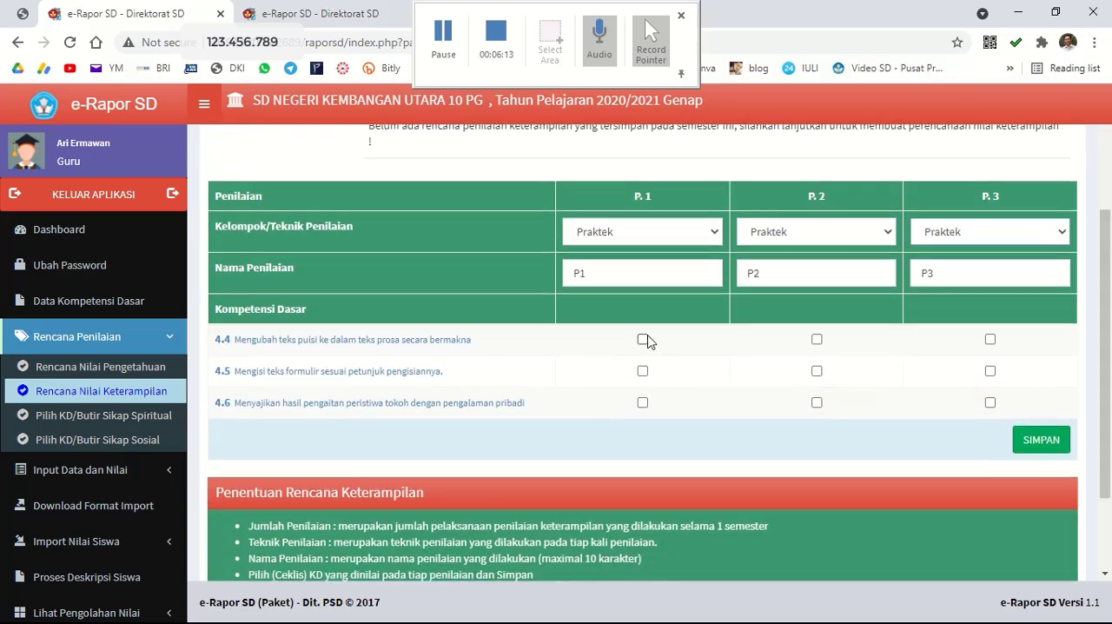
left_click(643, 339)
left_click(817, 371)
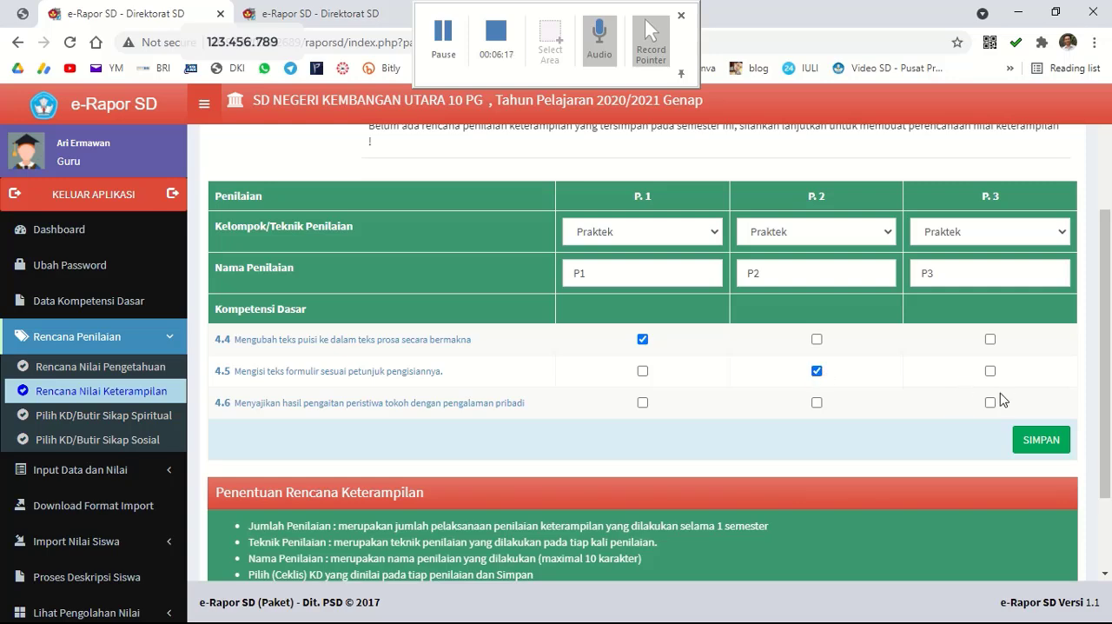
scroll(1104, 339, "up", 2)
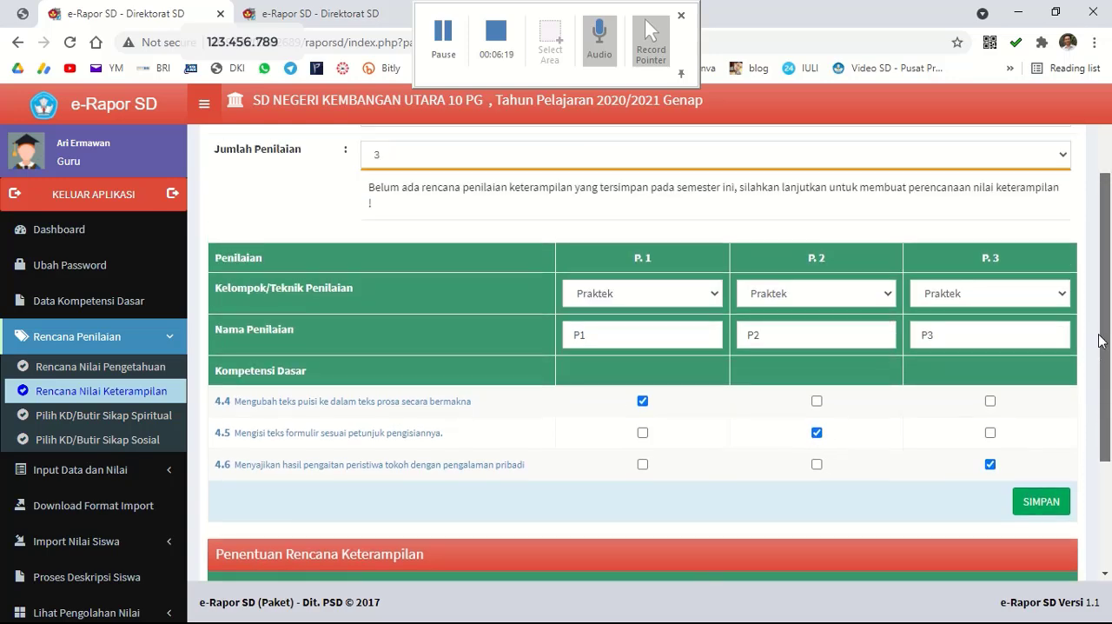
scroll(1107, 321, "down", 1)
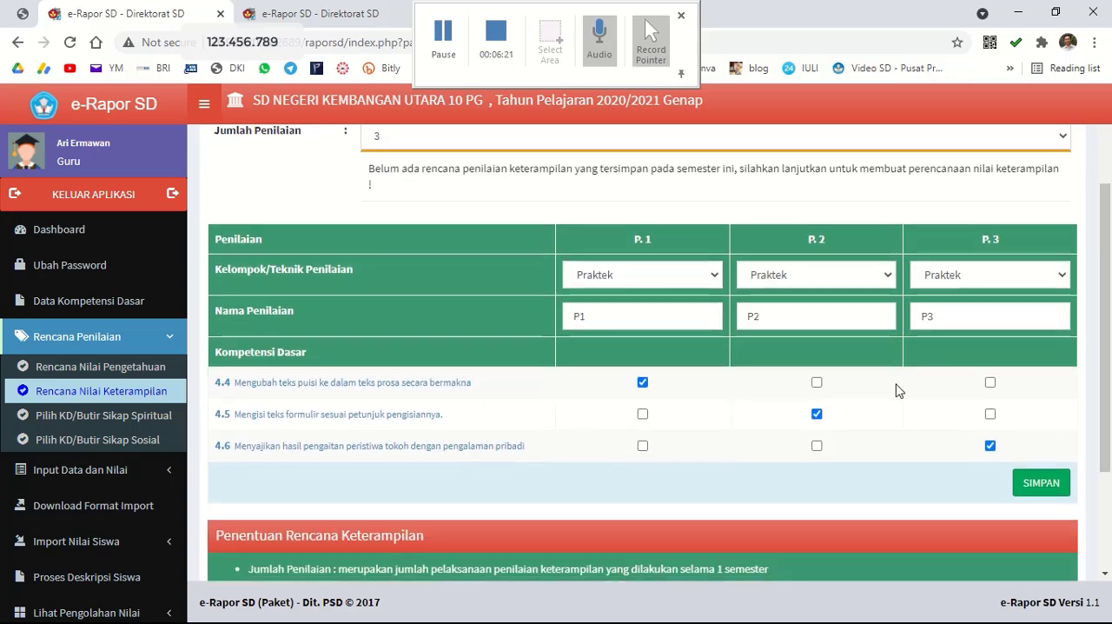
scroll(1109, 321, "up", 2)
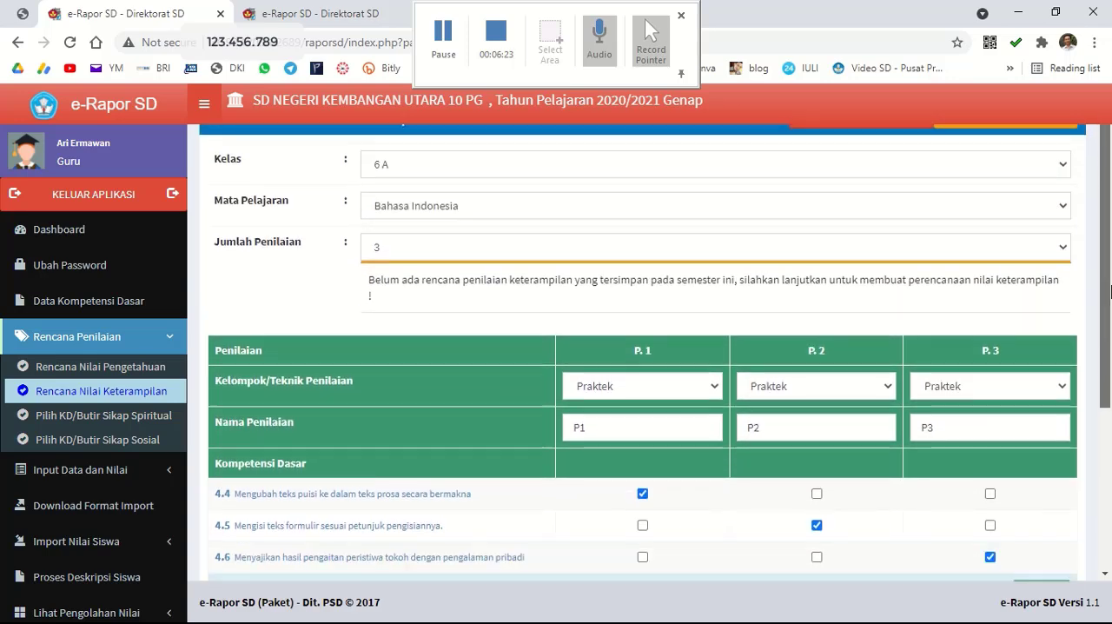
scroll(1109, 322, "down", 2)
left_click(1035, 462)
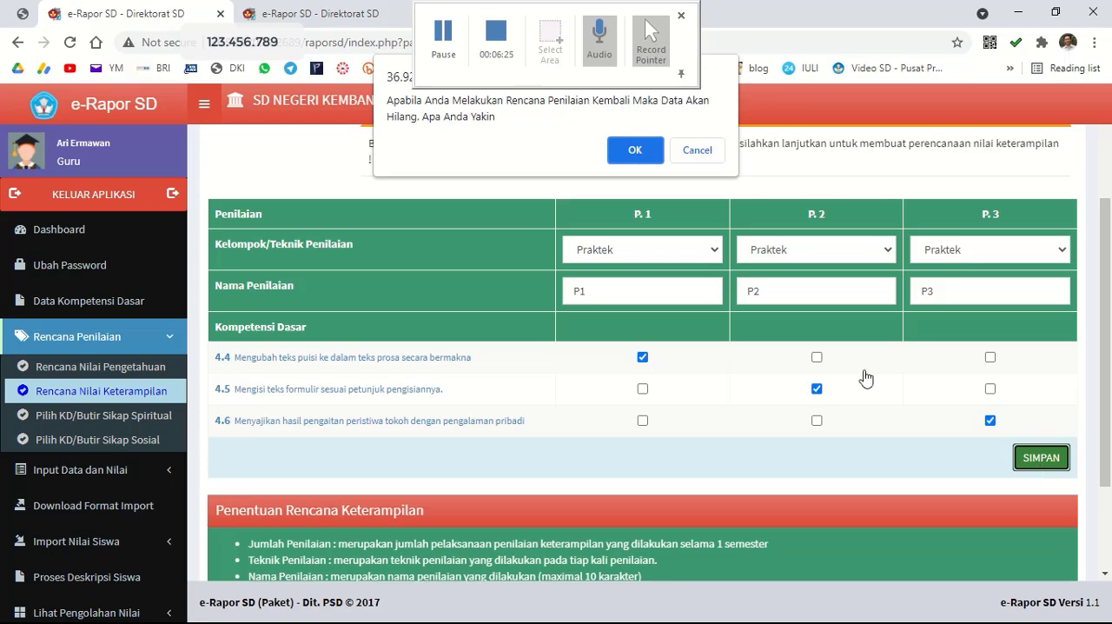
left_click(637, 153)
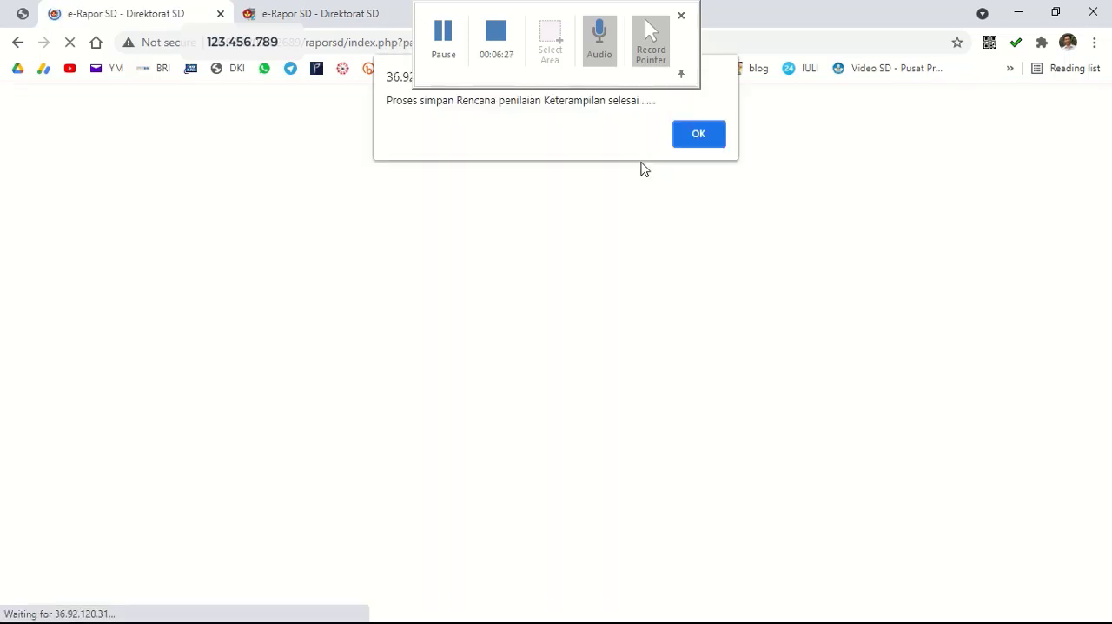
left_click(693, 139)
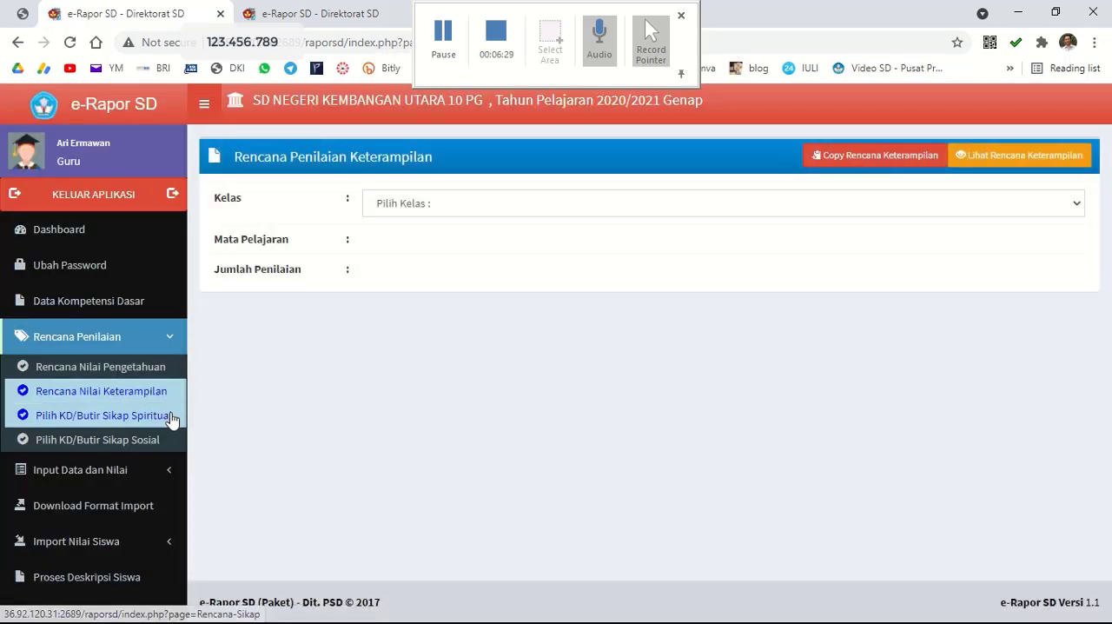
Start a skills assessment plan for class 6 A, Matematika (Umum), with 3 assessments.
left_click(492, 212)
left_click(466, 255)
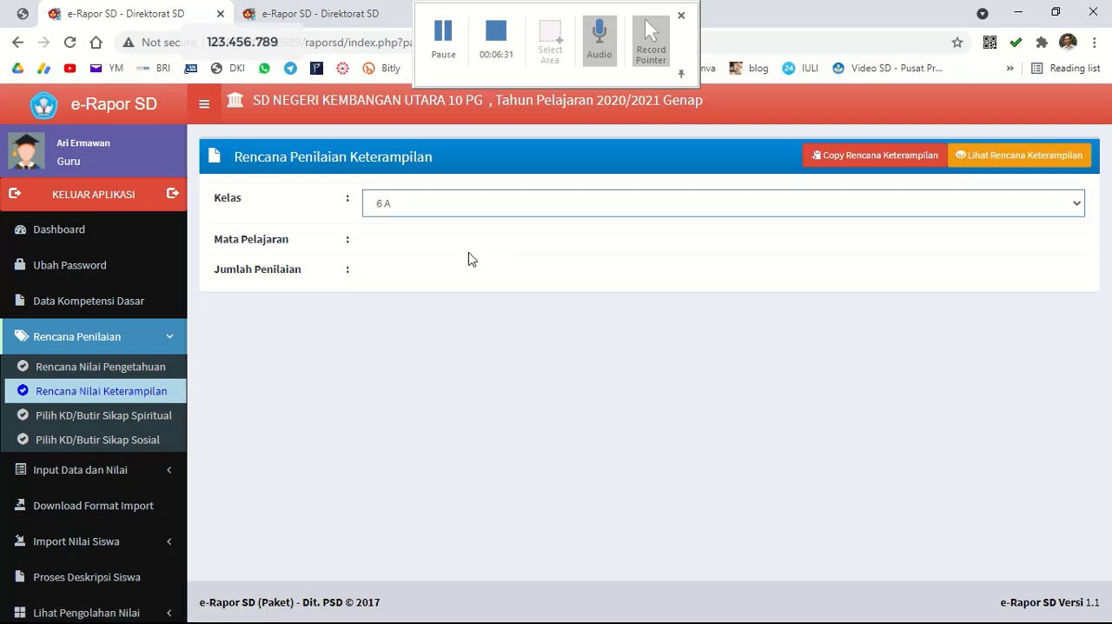
left_click(465, 246)
left_click(451, 300)
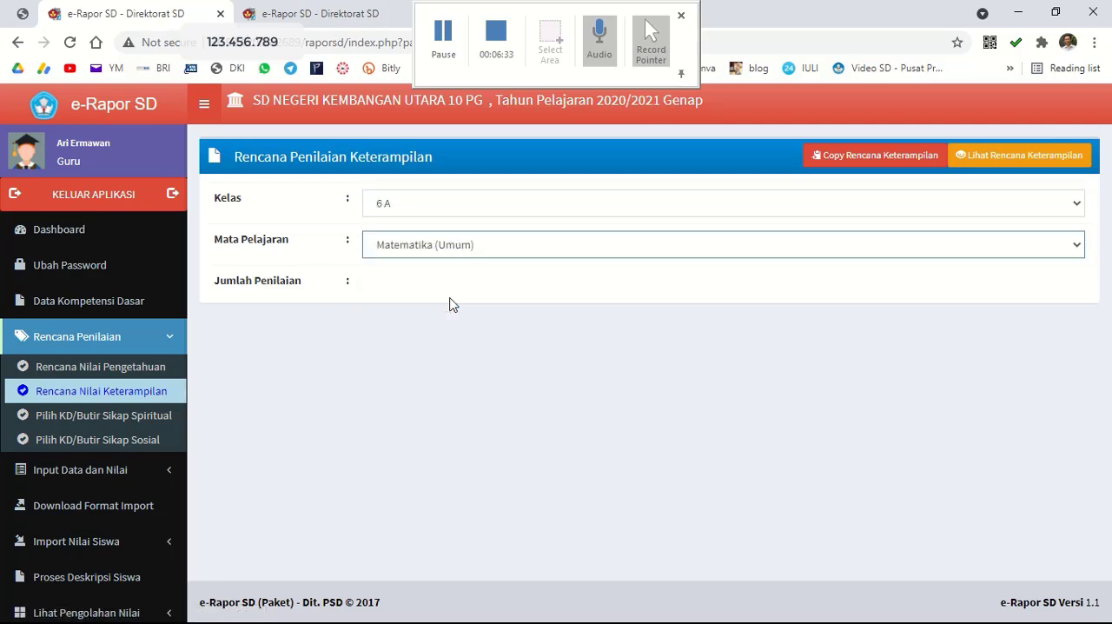
left_click(460, 283)
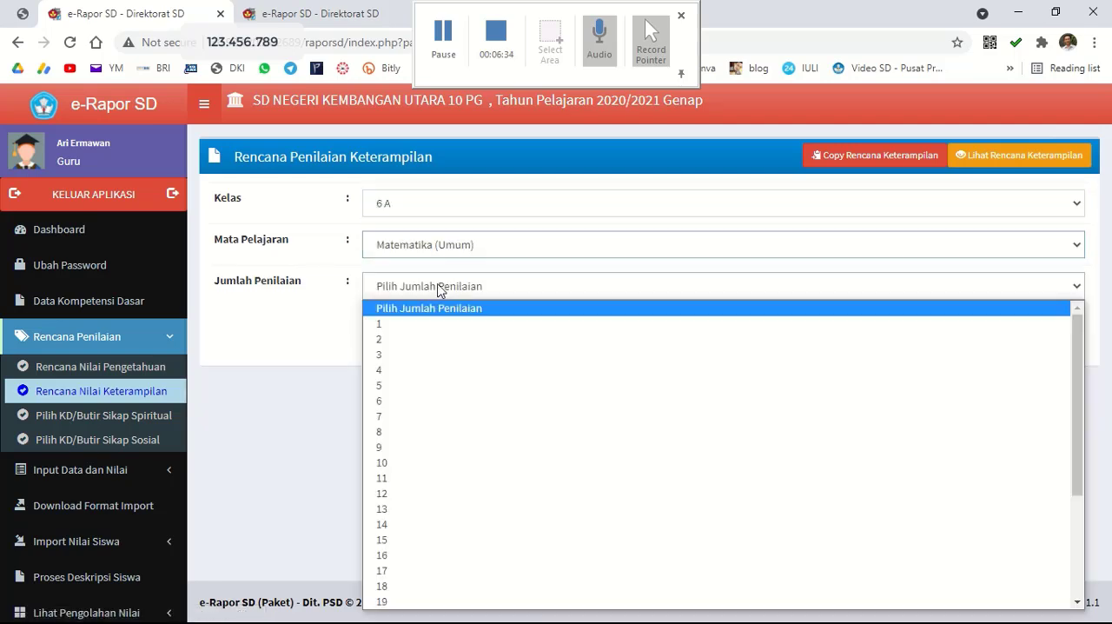
left_click(449, 353)
Check the Matematika (Umum) skills competencies and set the number of assessments to 2.
left_click_drag(1108, 300, 1111, 360)
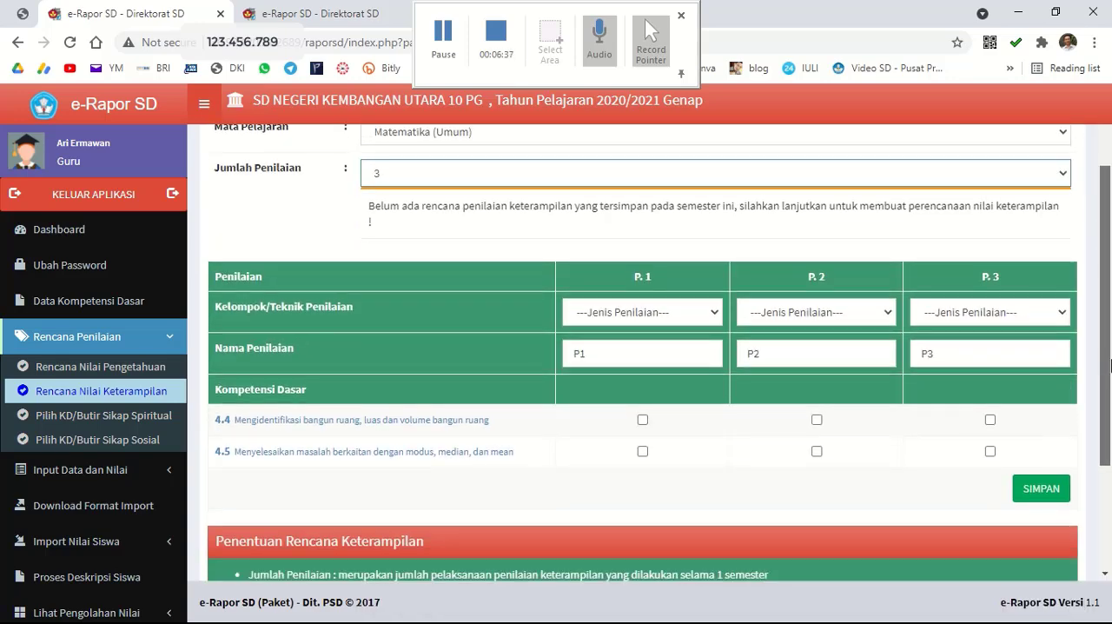
scroll(513, 341, "up", 2)
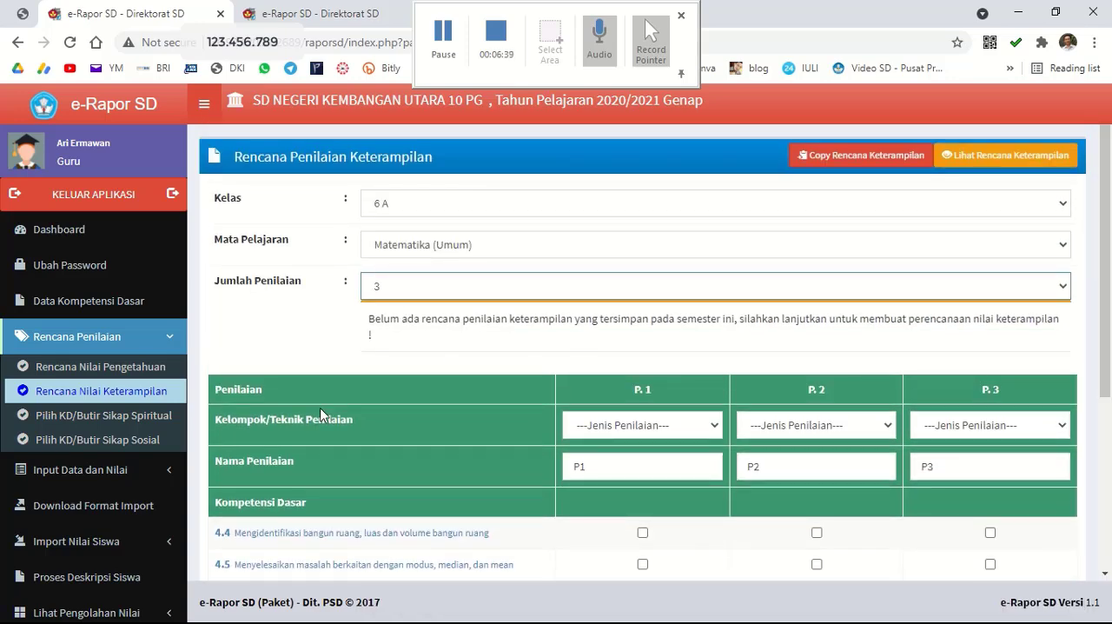
left_click(408, 291)
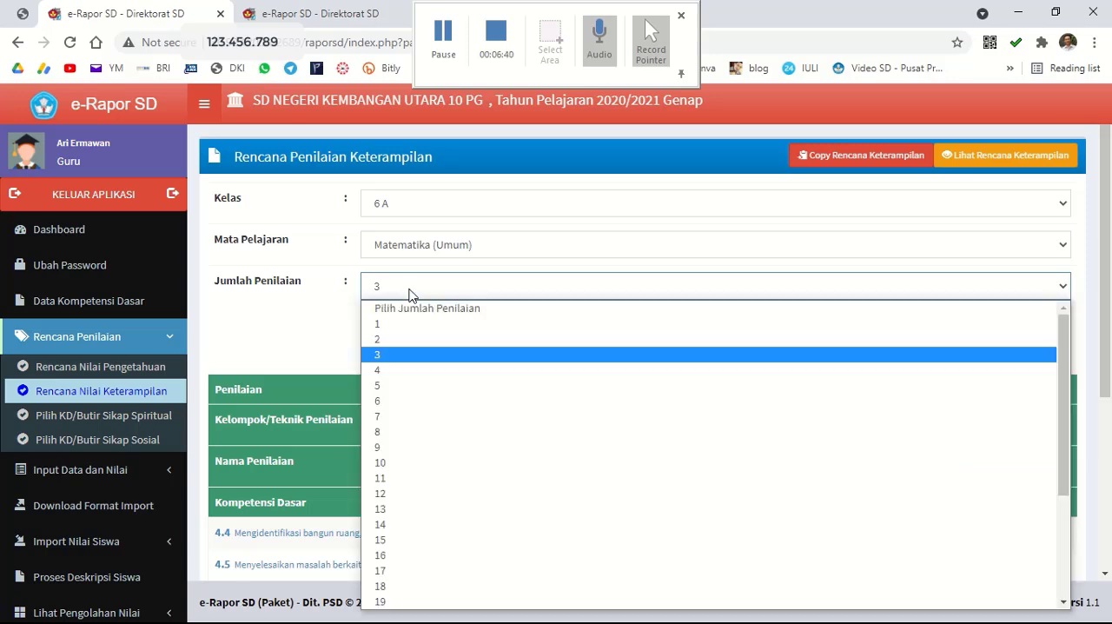
left_click(395, 340)
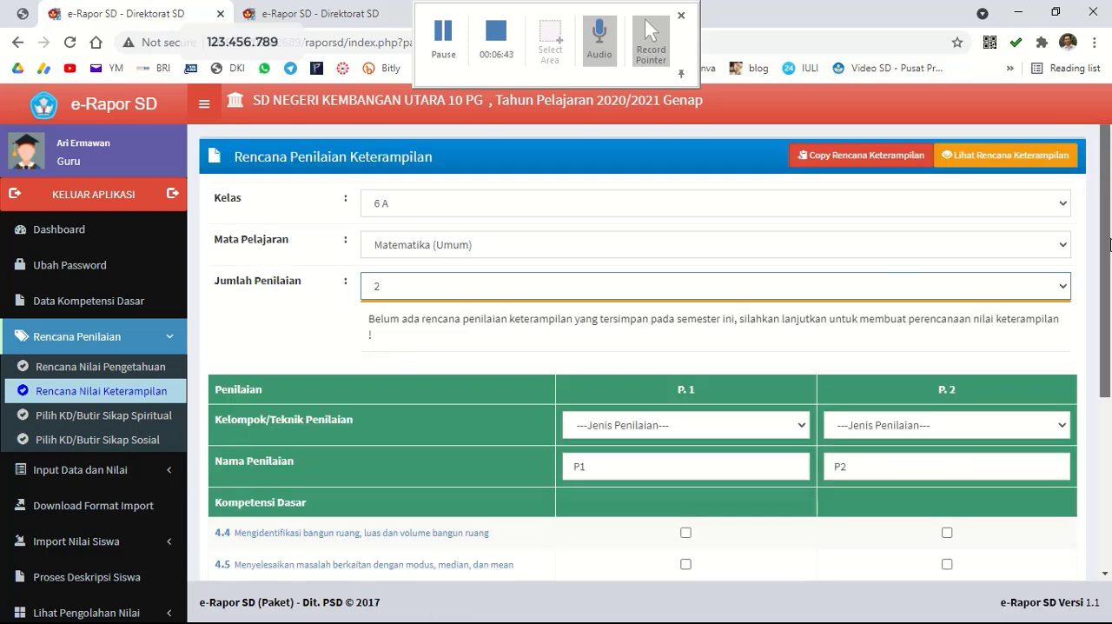
Set the assessment technique of P. 1 and P. 2 to Praktek in the Matematika (Umum) skills plan.
scroll(660, 356, "down", 1)
left_click(654, 351)
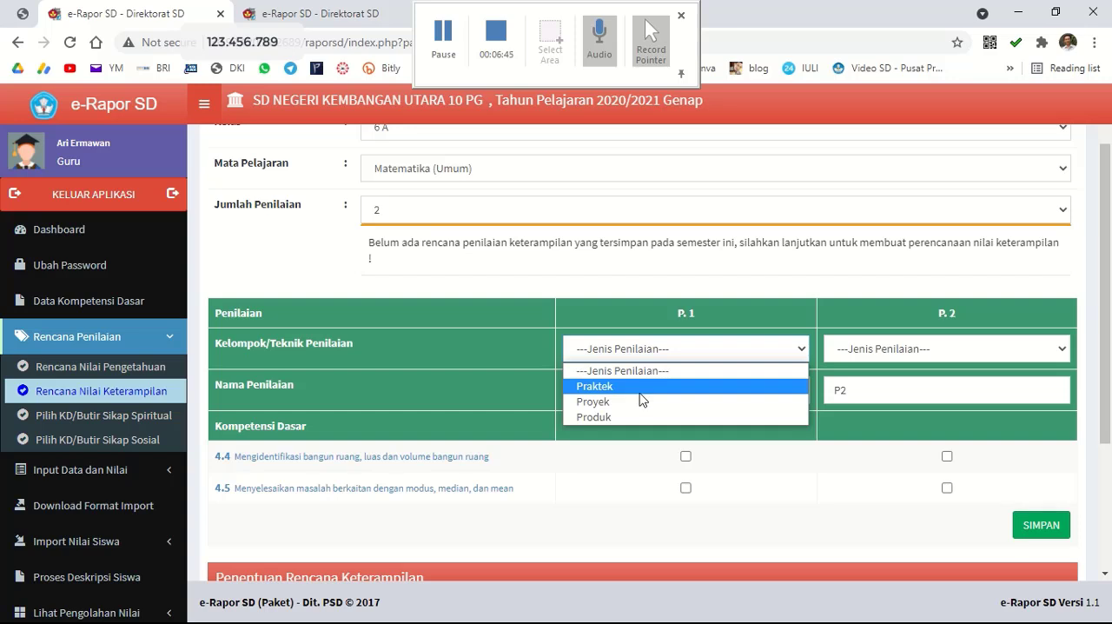
left_click(640, 393)
left_click(881, 349)
left_click(876, 386)
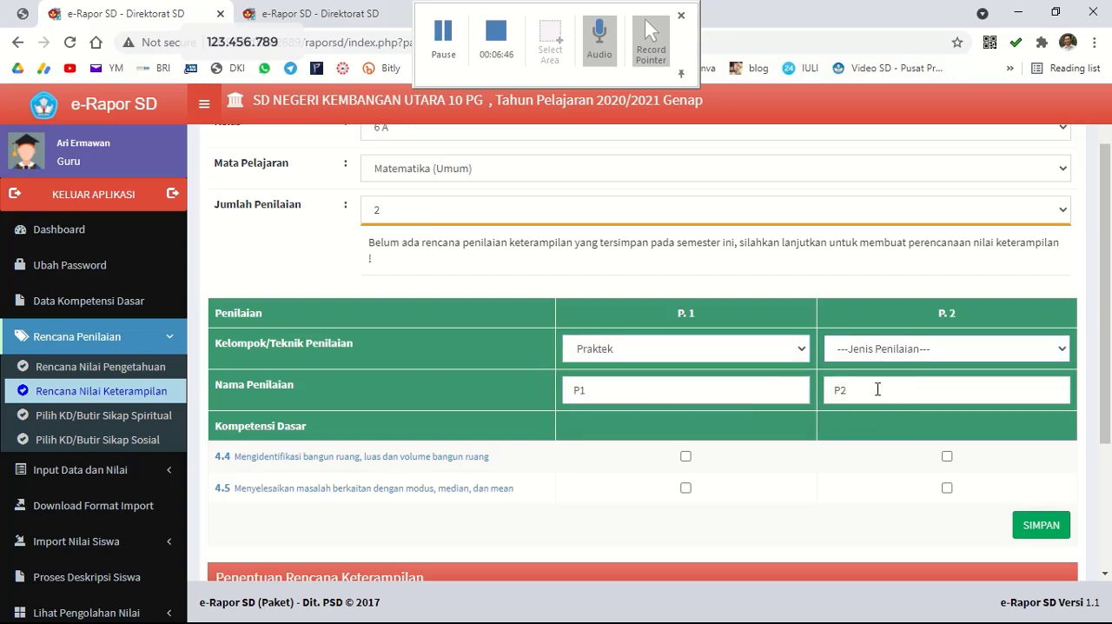
Assign competency 4.4 to P. 1 and 4.5 to P. 2, and save the Matematika (Umum) skills plan.
left_click(686, 457)
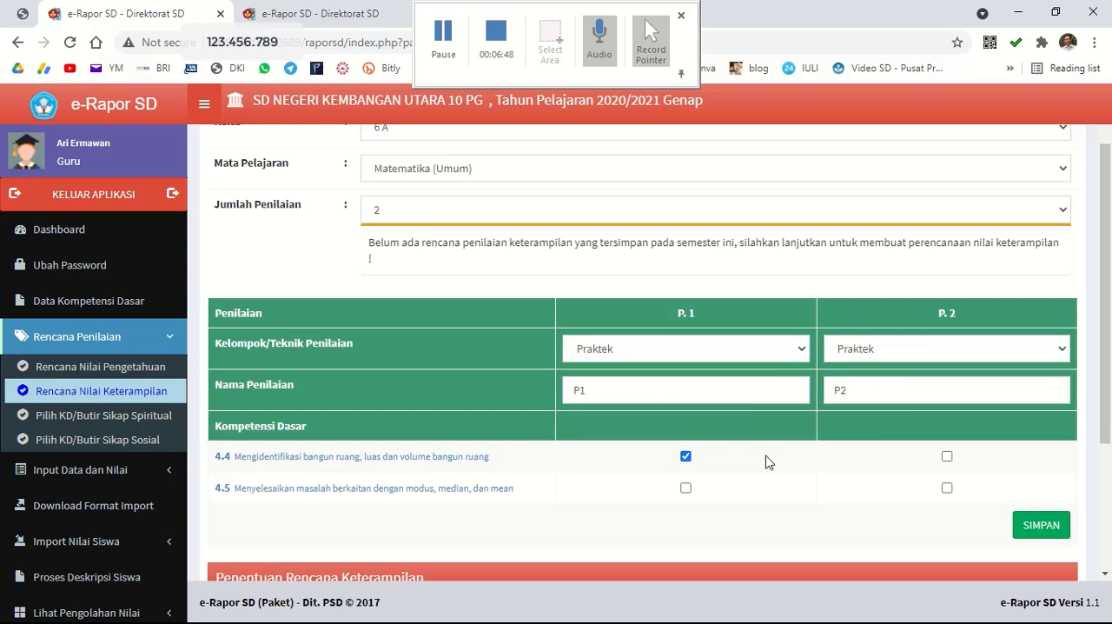
left_click(948, 489)
left_click(1034, 526)
left_click(635, 151)
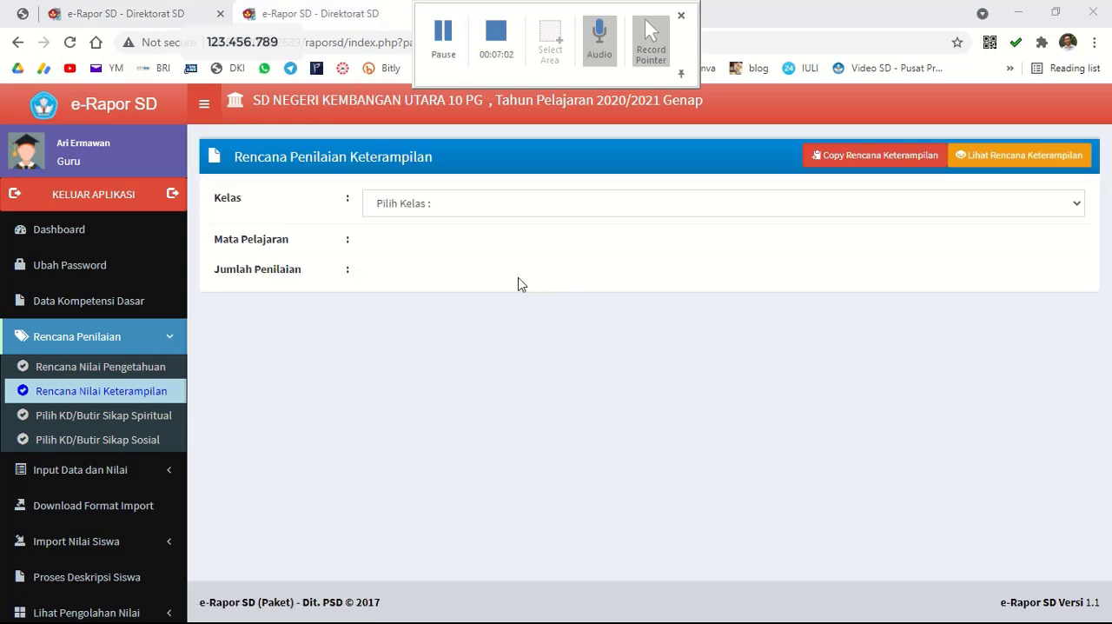
Start a spiritual attitude assessment plan for class 6 A, Pendidikan Pancasila dan Kewarganegaraan.
left_click(132, 421)
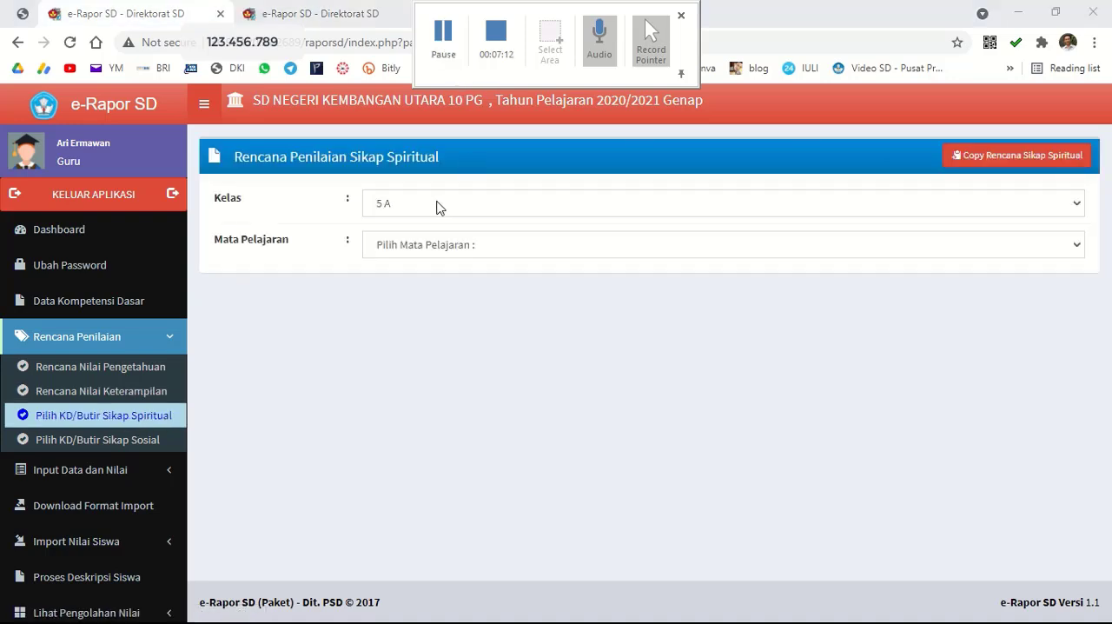
left_click(439, 207)
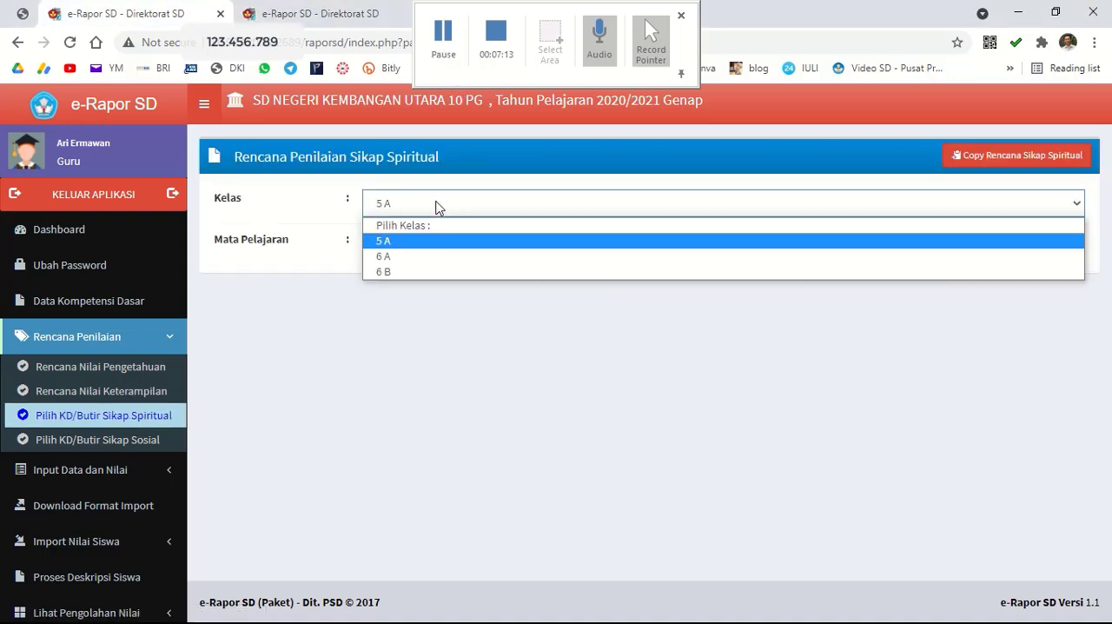
left_click(411, 261)
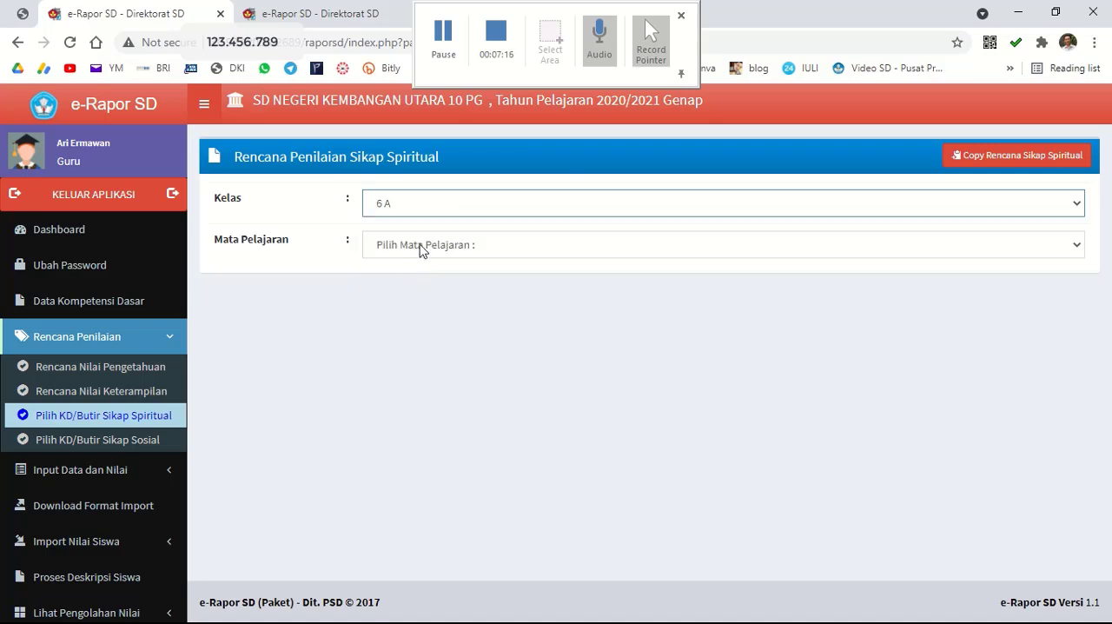
left_click(421, 247)
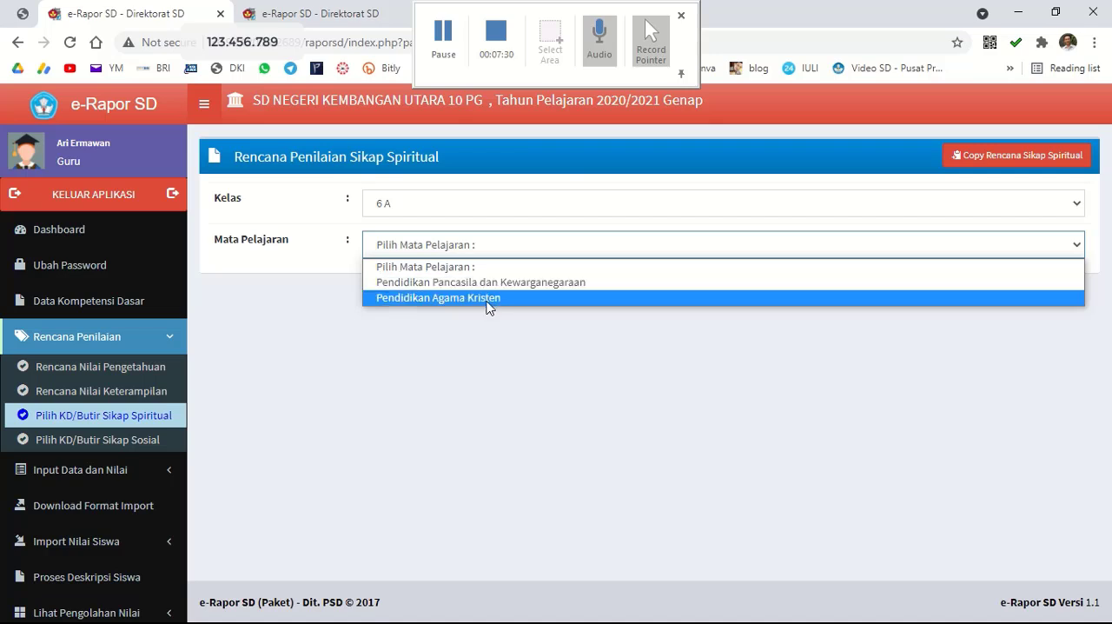
left_click(427, 282)
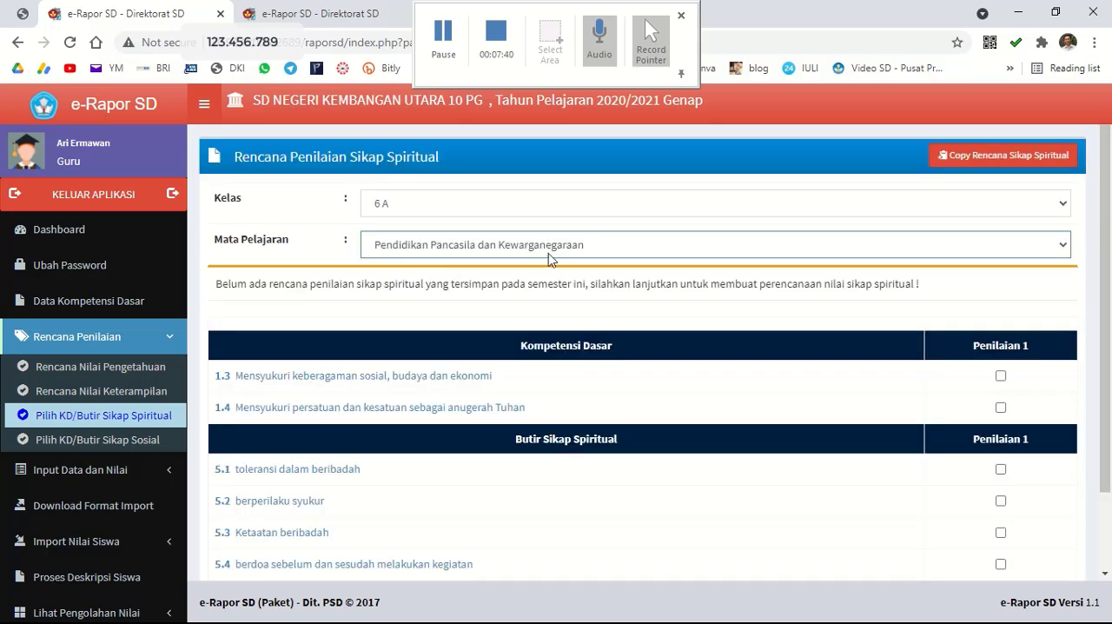
Select competencies 1.3 and 1.4 and spiritual attitude item 5.4 for Penilaian 1, and save the plan.
left_click(1000, 376)
left_click(1001, 408)
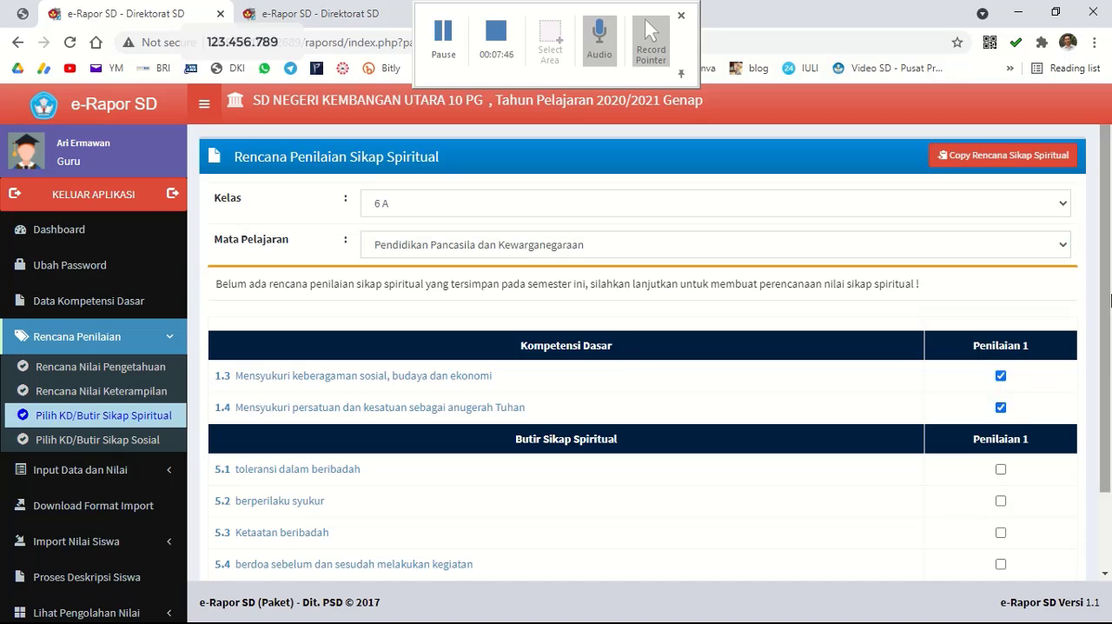
scroll(1110, 300, "down", 2)
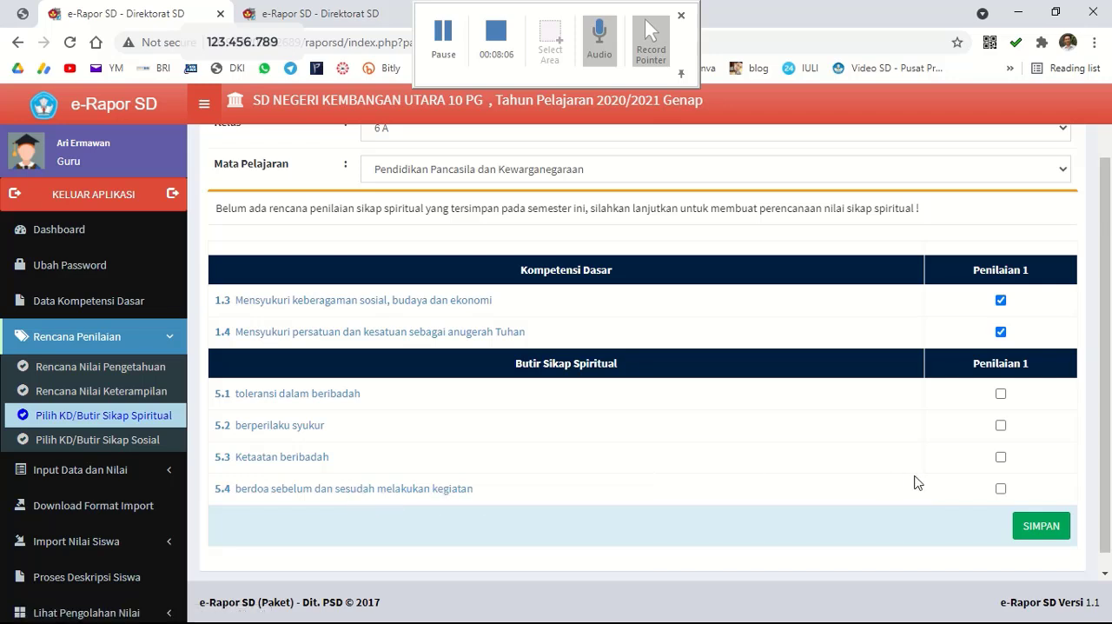
left_click(1042, 531)
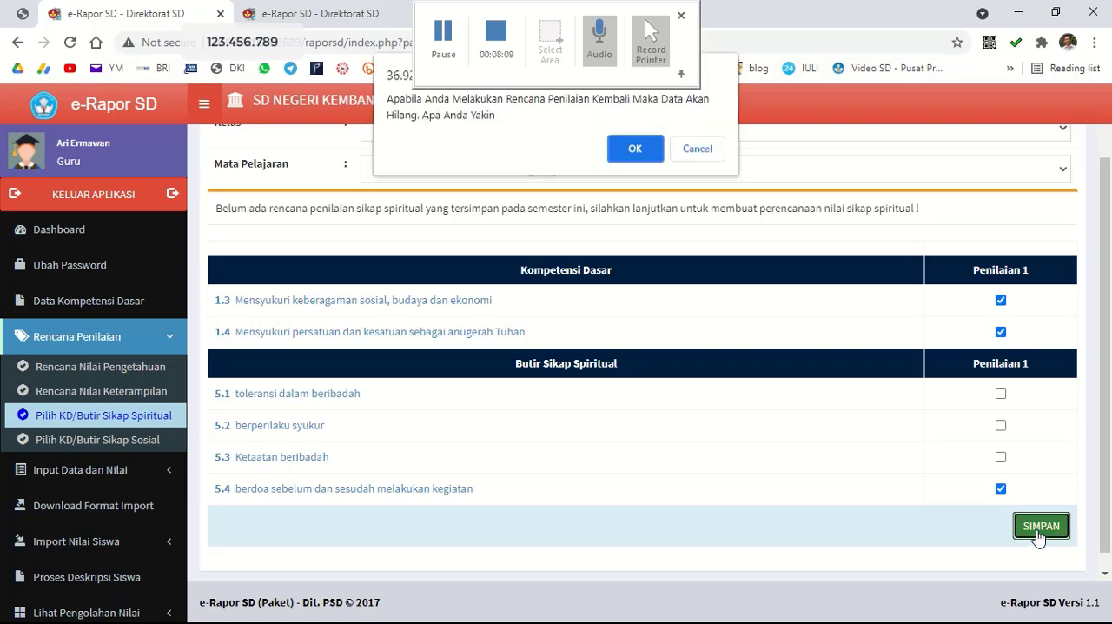
left_click(639, 149)
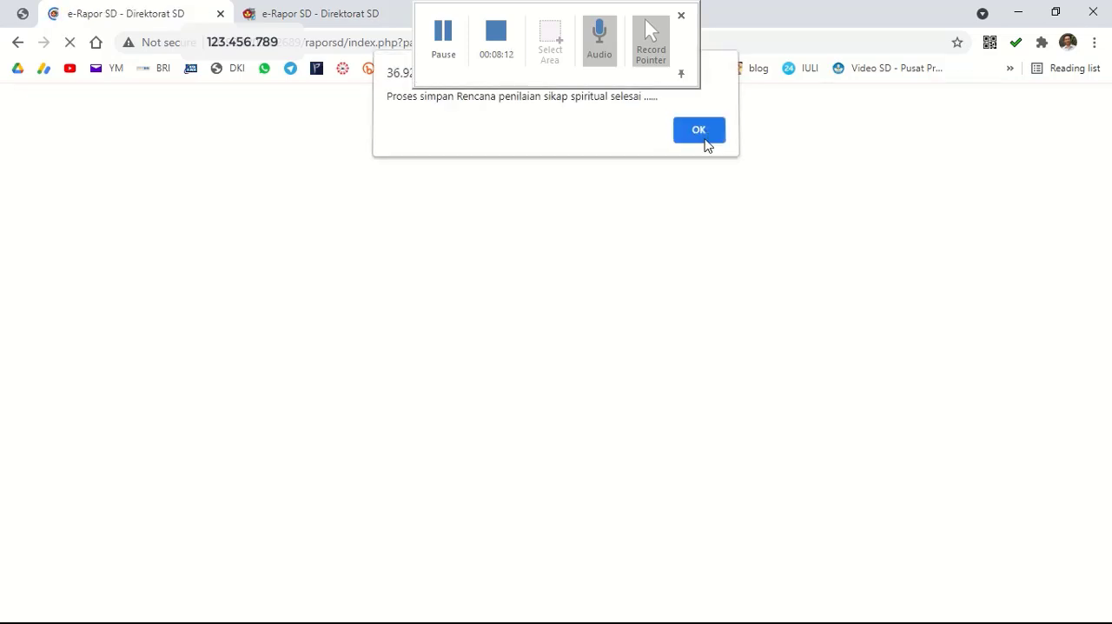
left_click(704, 142)
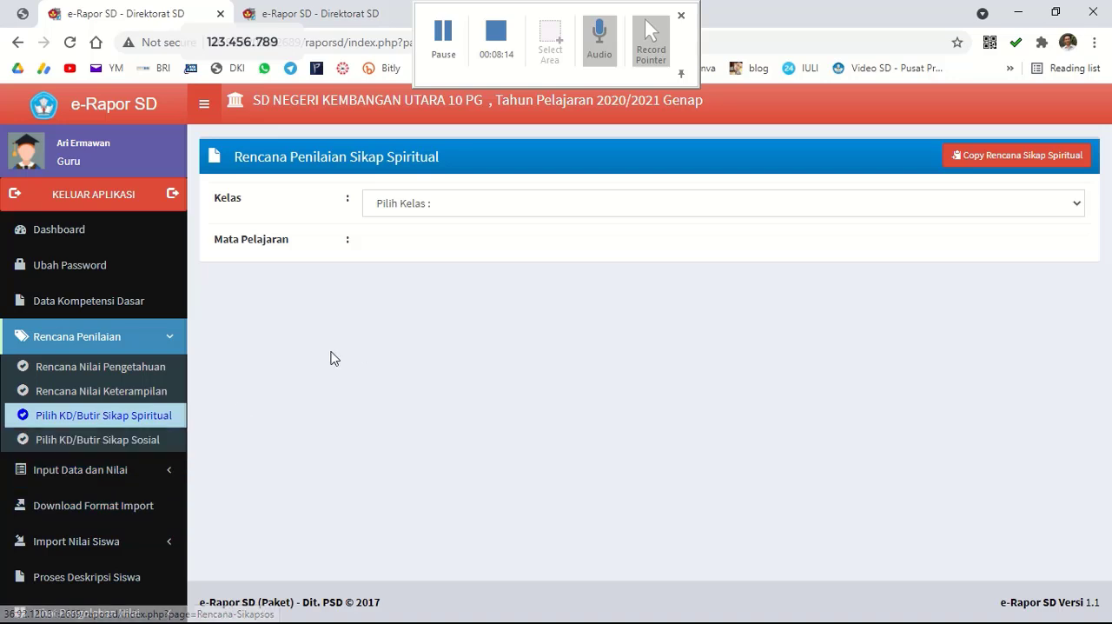
Start a social attitude assessment plan for class 6 A, Pendidikan Pancasila dan Kewarganegaraan.
left_click(118, 443)
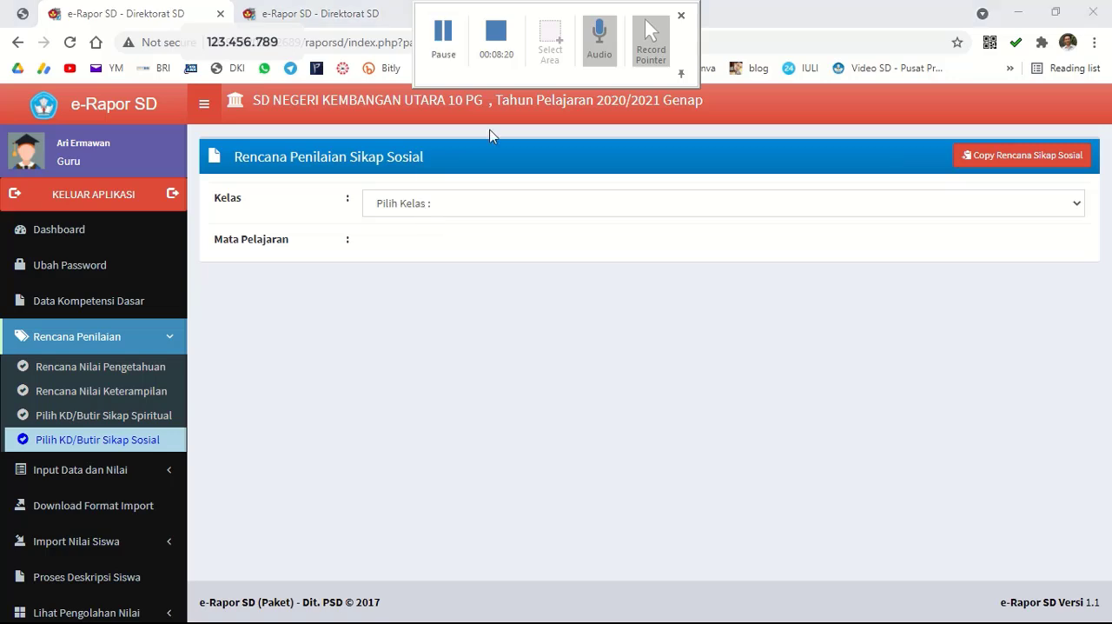
left_click(484, 206)
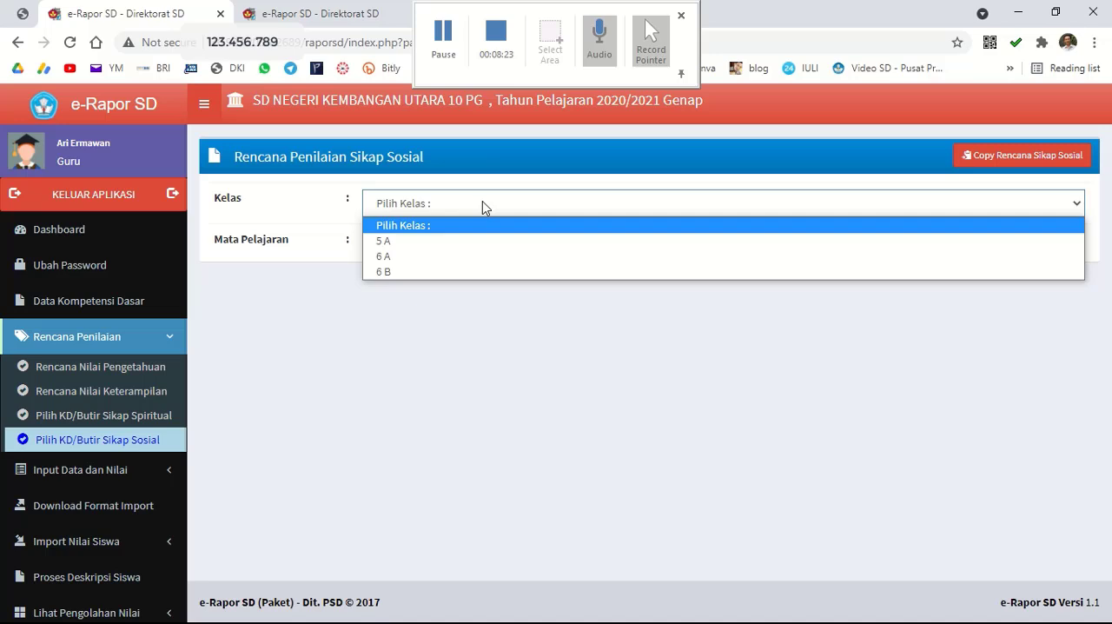
left_click(449, 255)
left_click(430, 246)
left_click(441, 282)
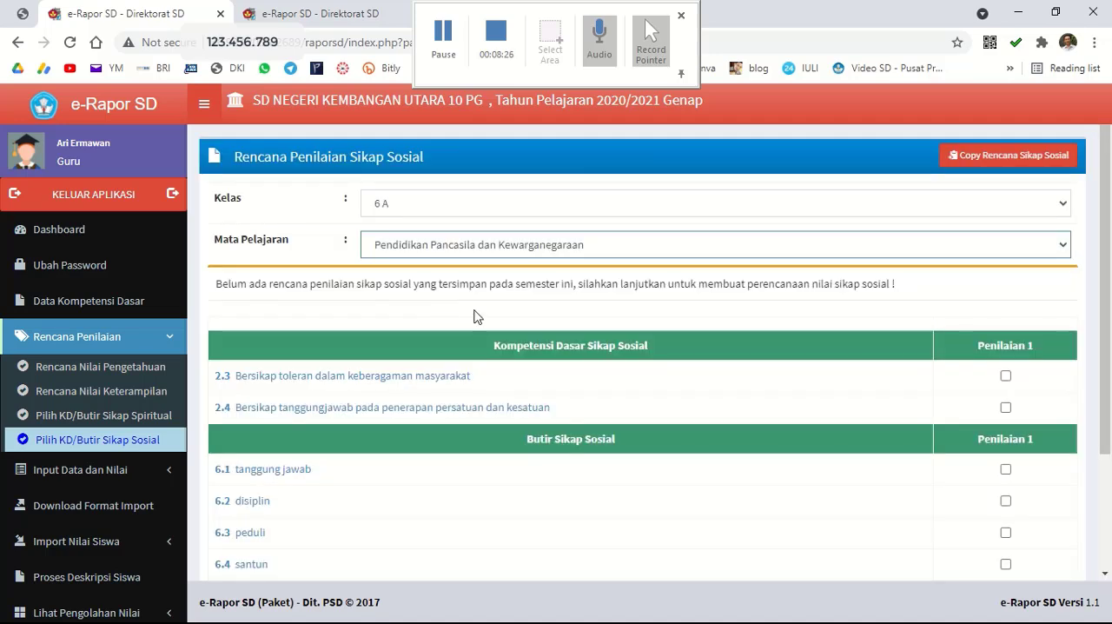
Select competencies 2.3 and 2.4 and social attitude item 6.2 disiplin for Penilaian 1, and save the plan.
left_click(1006, 377)
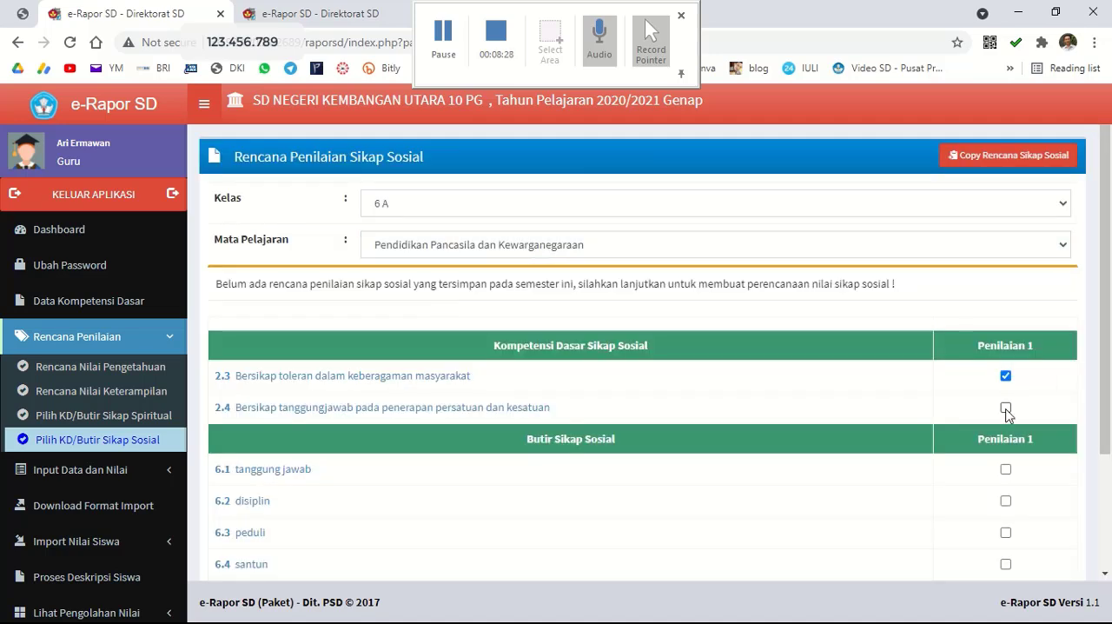
left_click(1006, 408)
scroll(1111, 311, "down", 3)
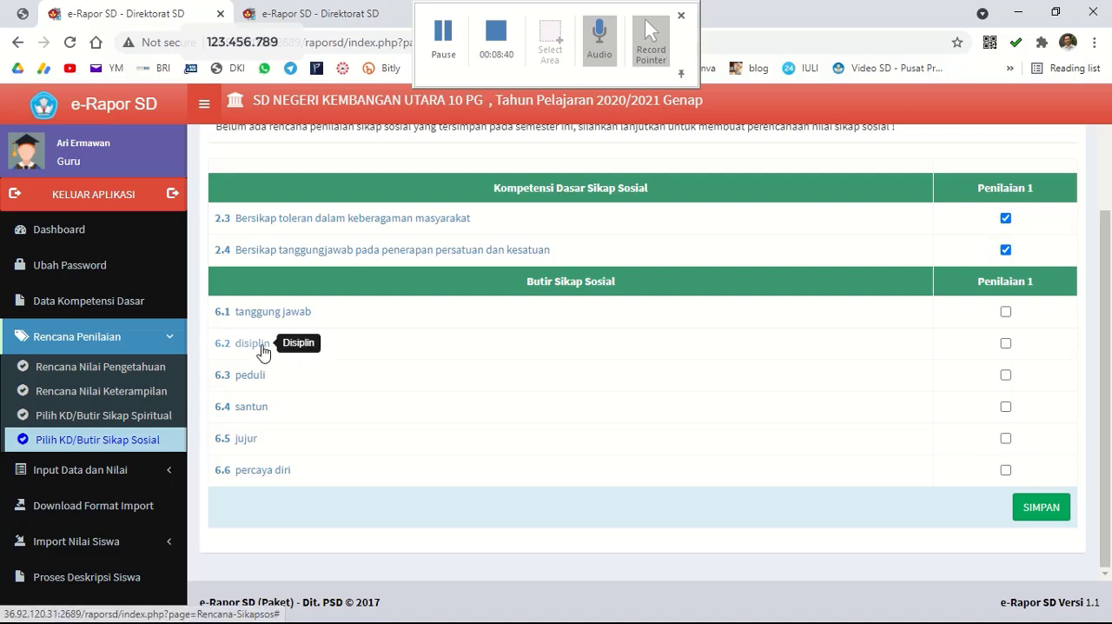
left_click(1006, 343)
left_click(1047, 508)
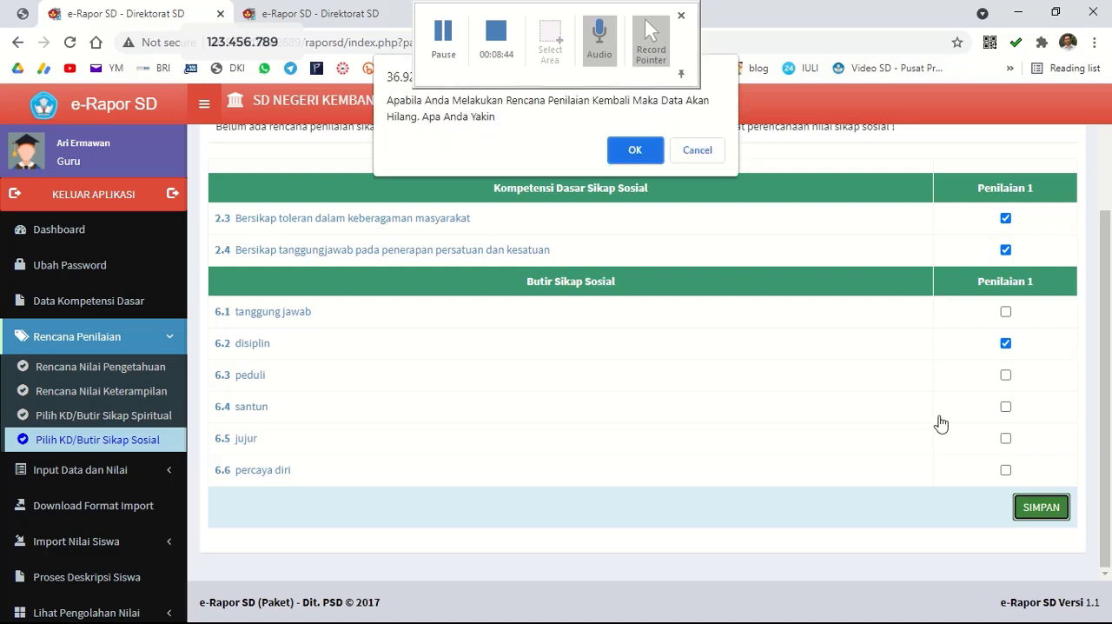
left_click(649, 154)
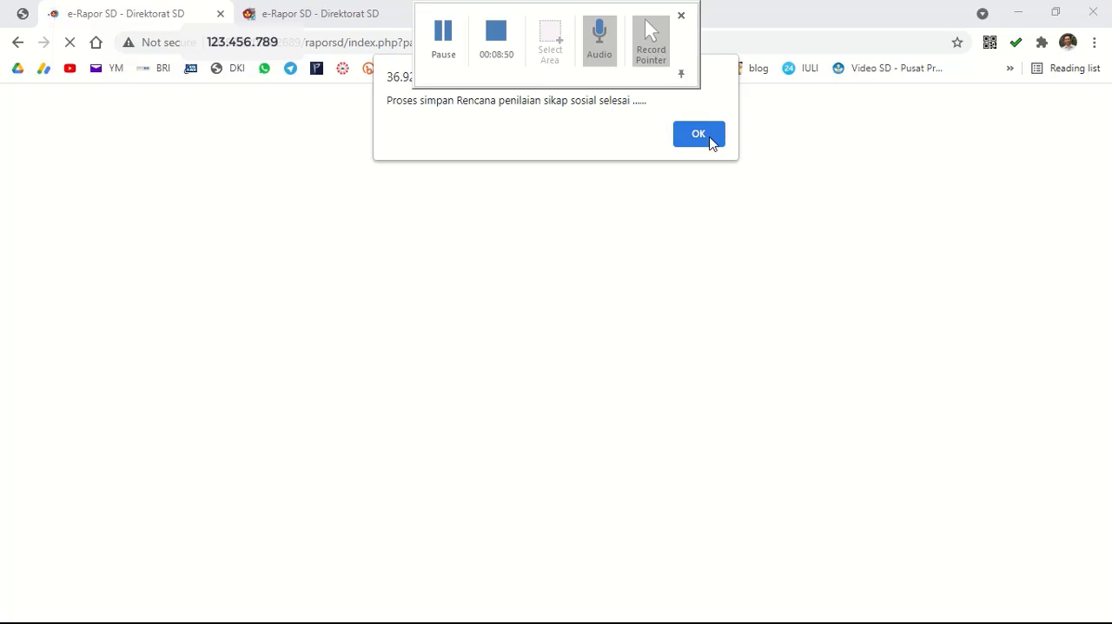
left_click(710, 141)
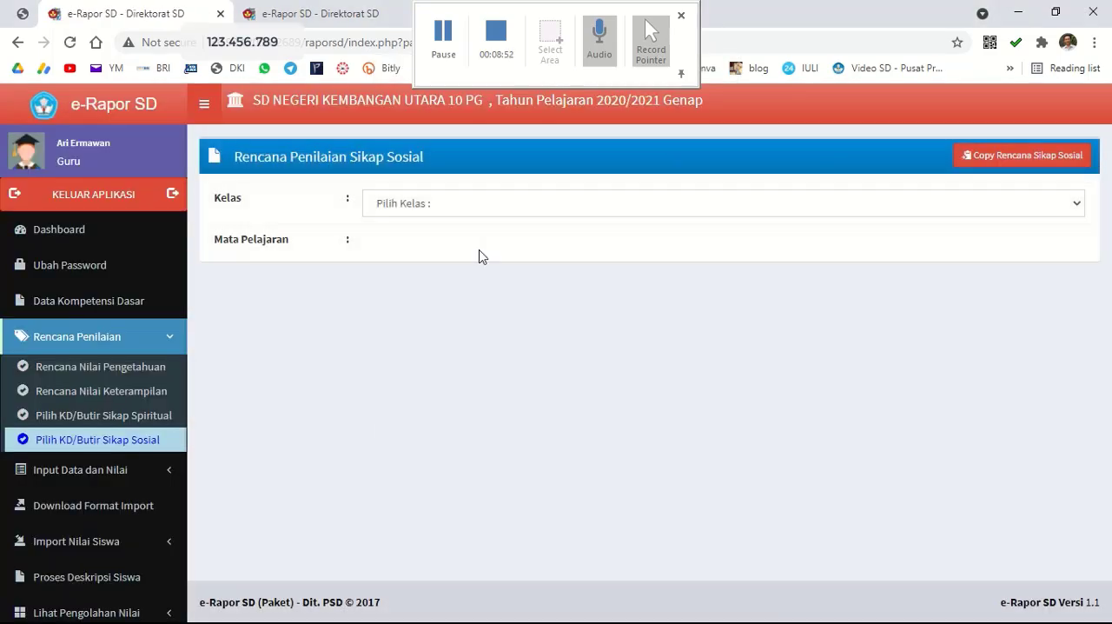
left_click(446, 47)
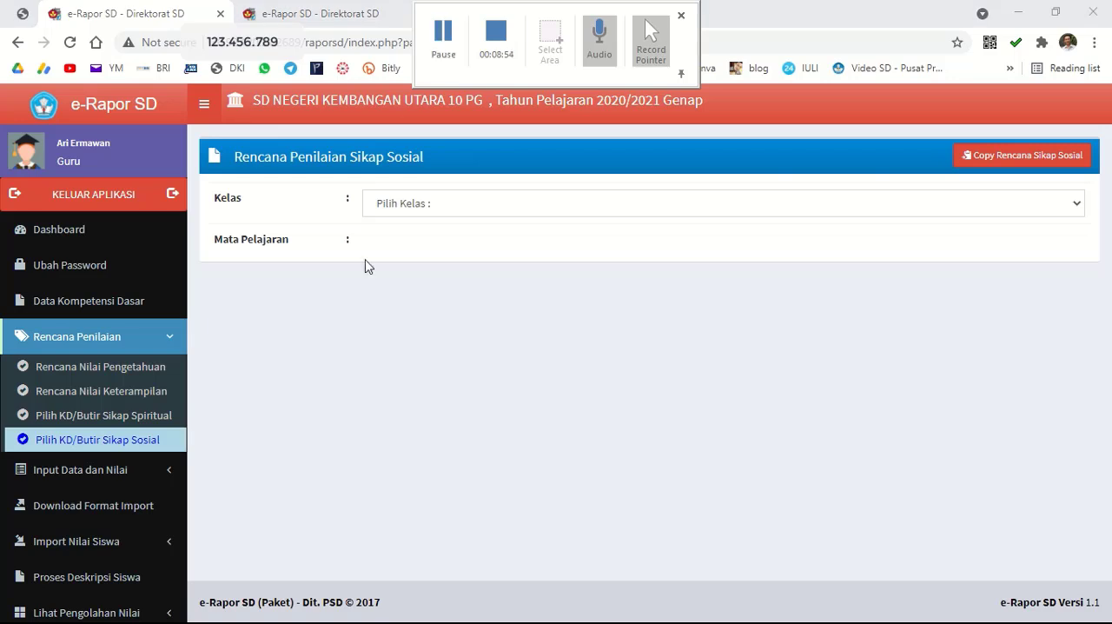
Look at the knowledge score entry page with its class choices and the skills score entry page.
left_click(157, 471)
left_click(156, 471)
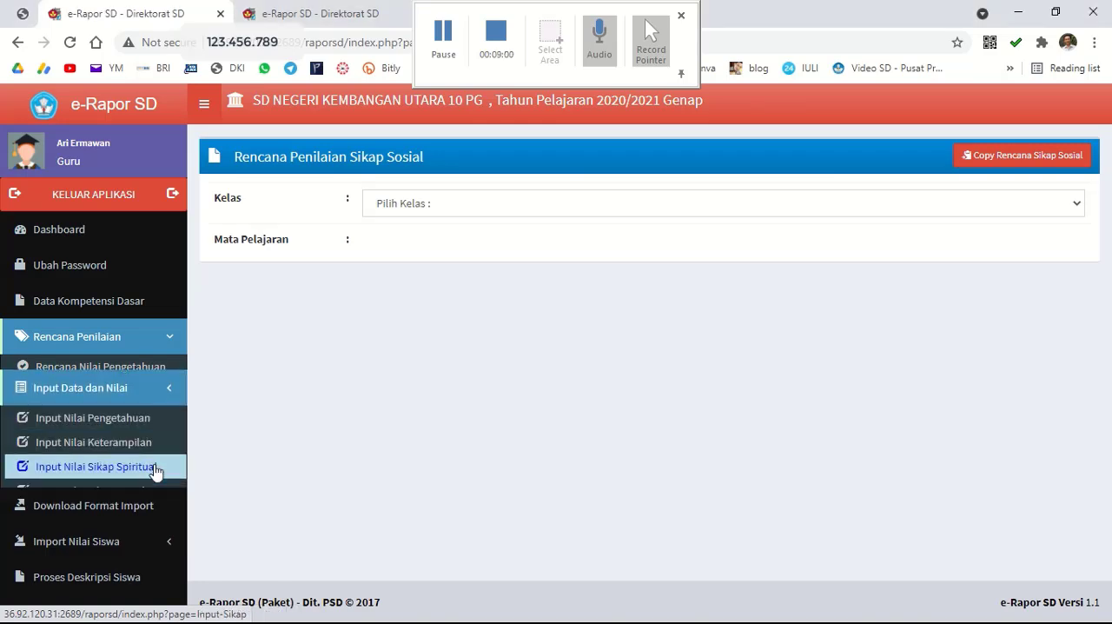
left_click(116, 404)
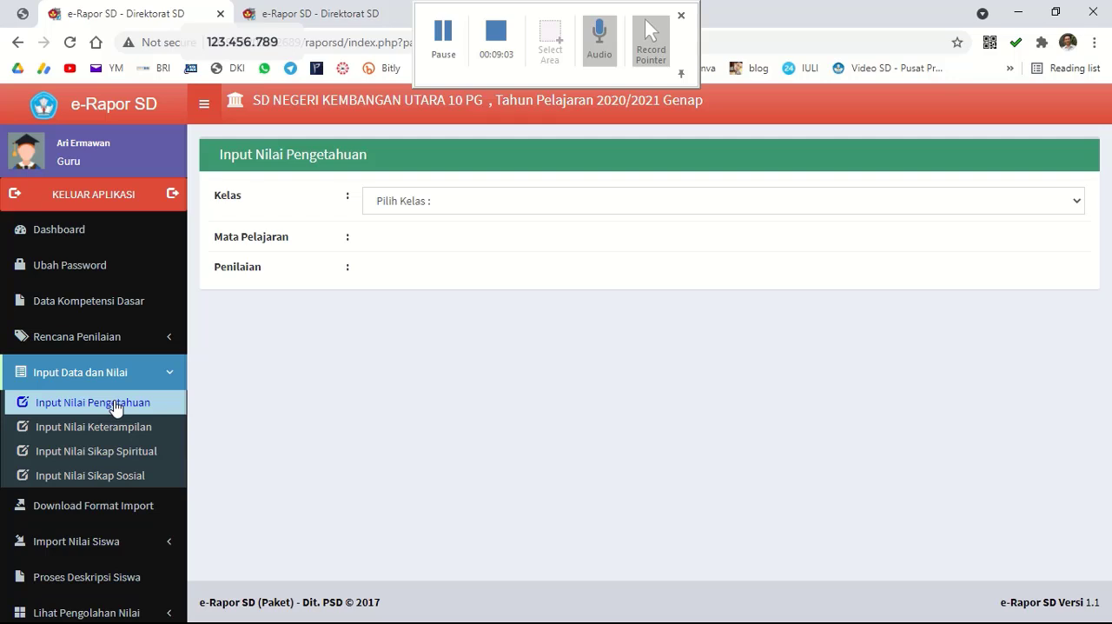
left_click(471, 206)
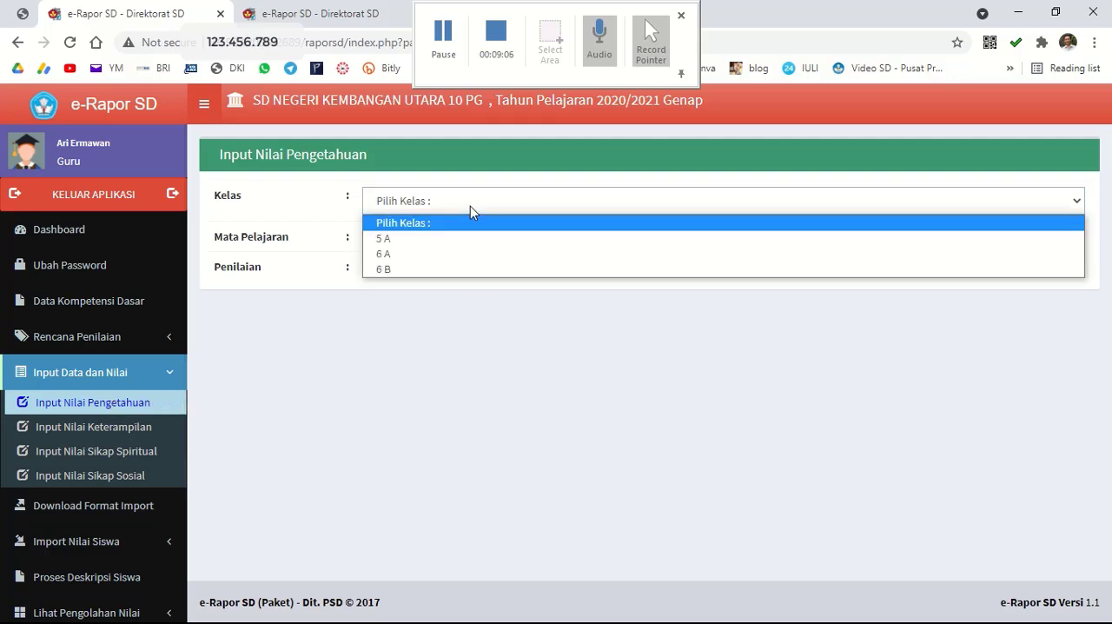
left_click(363, 325)
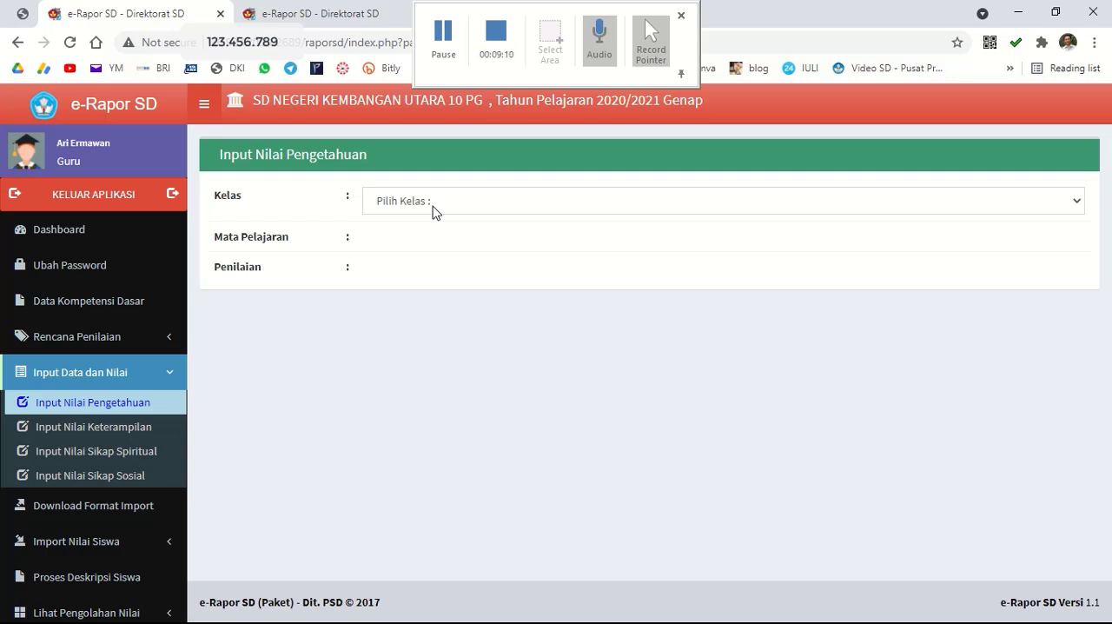
left_click(109, 427)
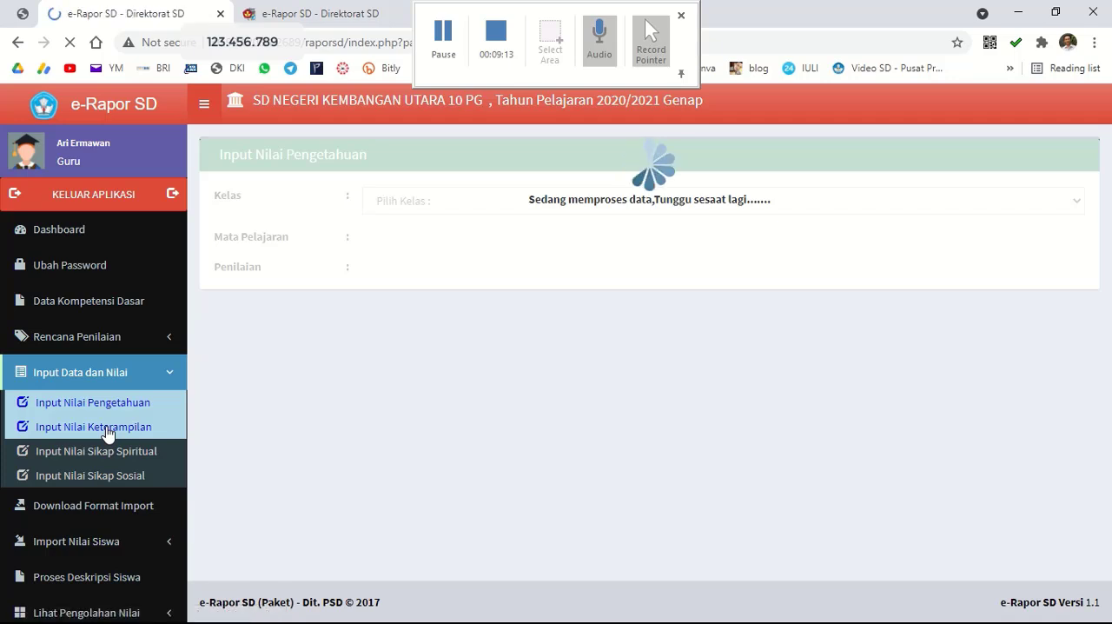
Open the spiritual attitude score entry for class 6 A, Pendidikan Pancasila dan Kewarganegaraan.
left_click(105, 458)
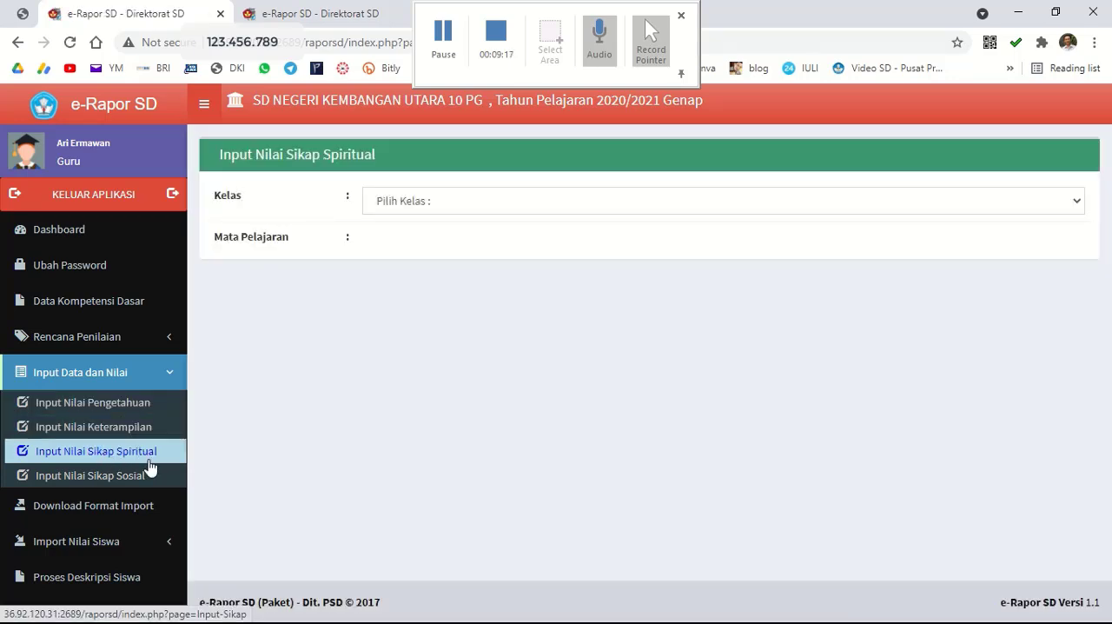
left_click(426, 200)
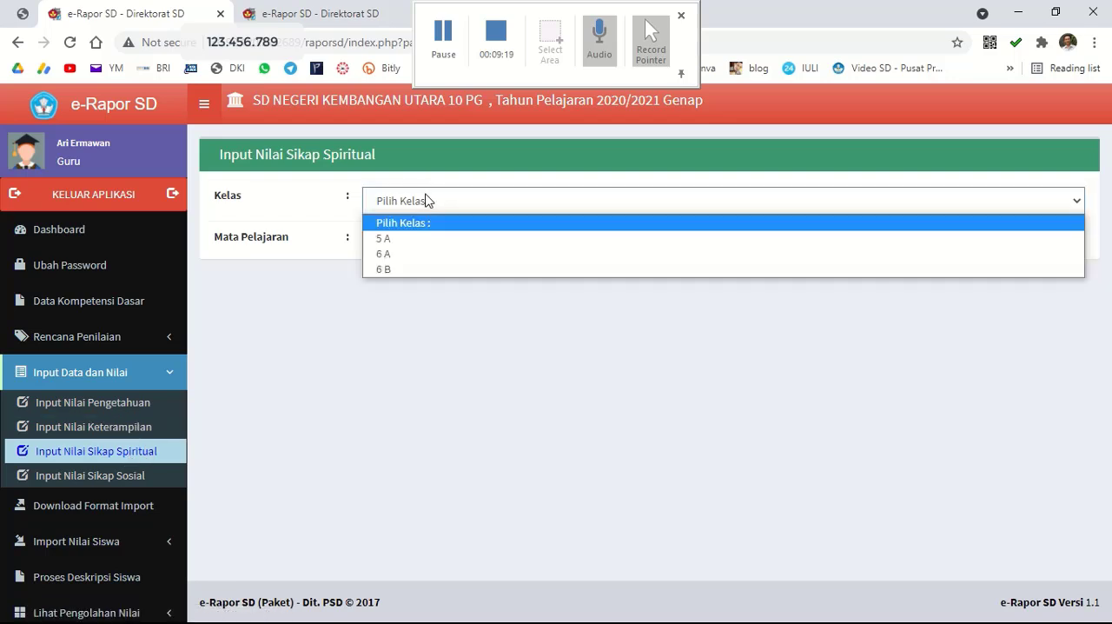
left_click(425, 257)
left_click(422, 248)
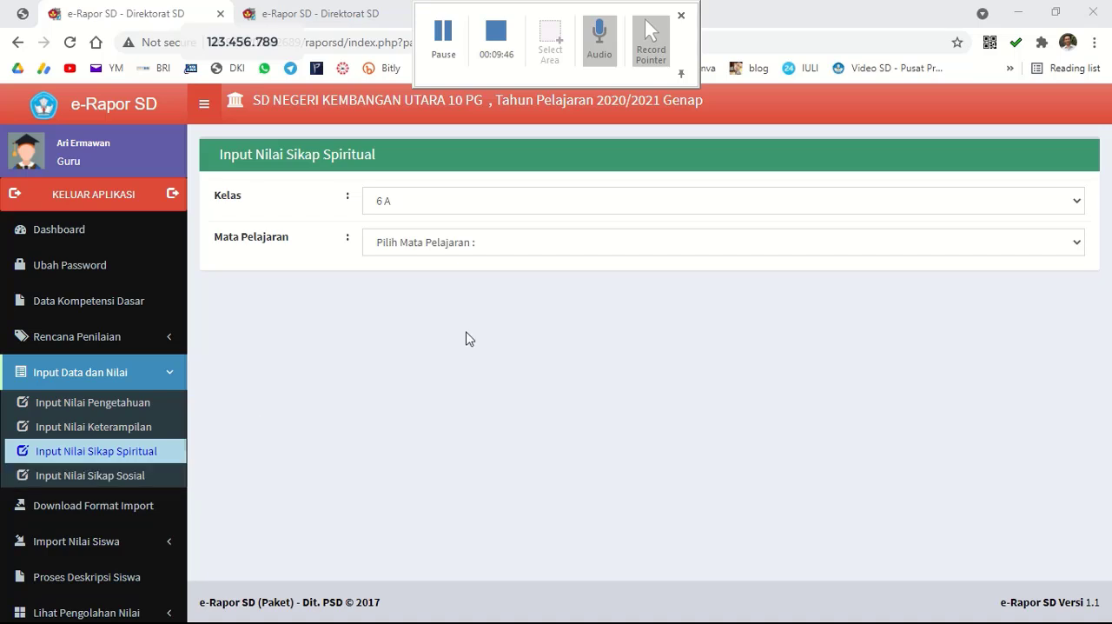
left_click(495, 244)
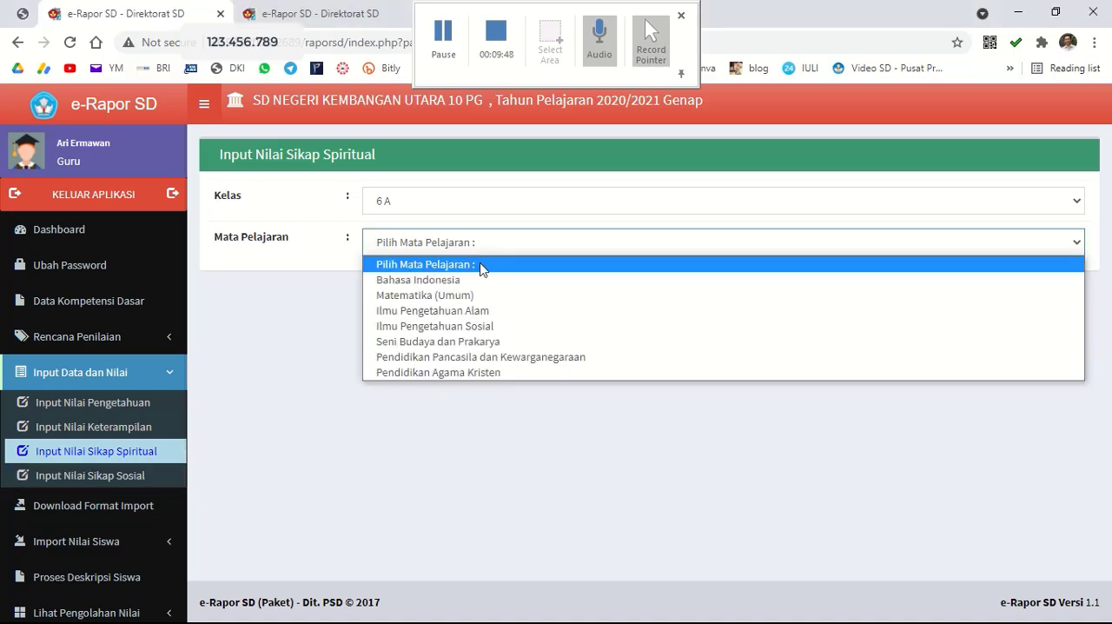
left_click(519, 358)
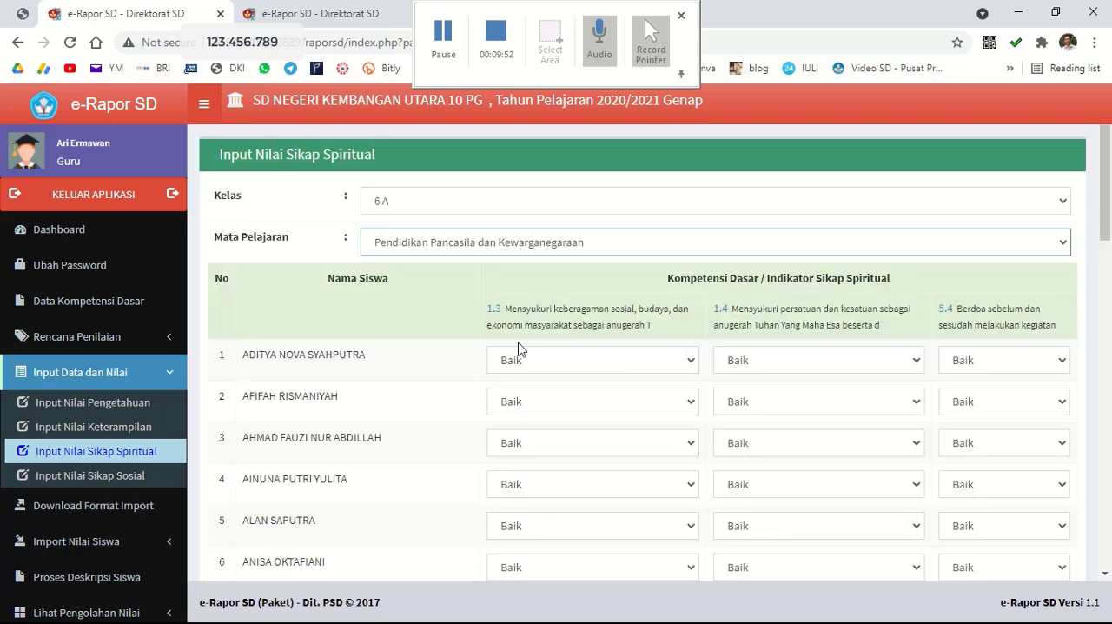
Keep the rating Baik for every student in the Pendidikan Pancasila dan Kewarganegaraan spiritual attitude list and save the scores.
scroll(1107, 256, "down", 2)
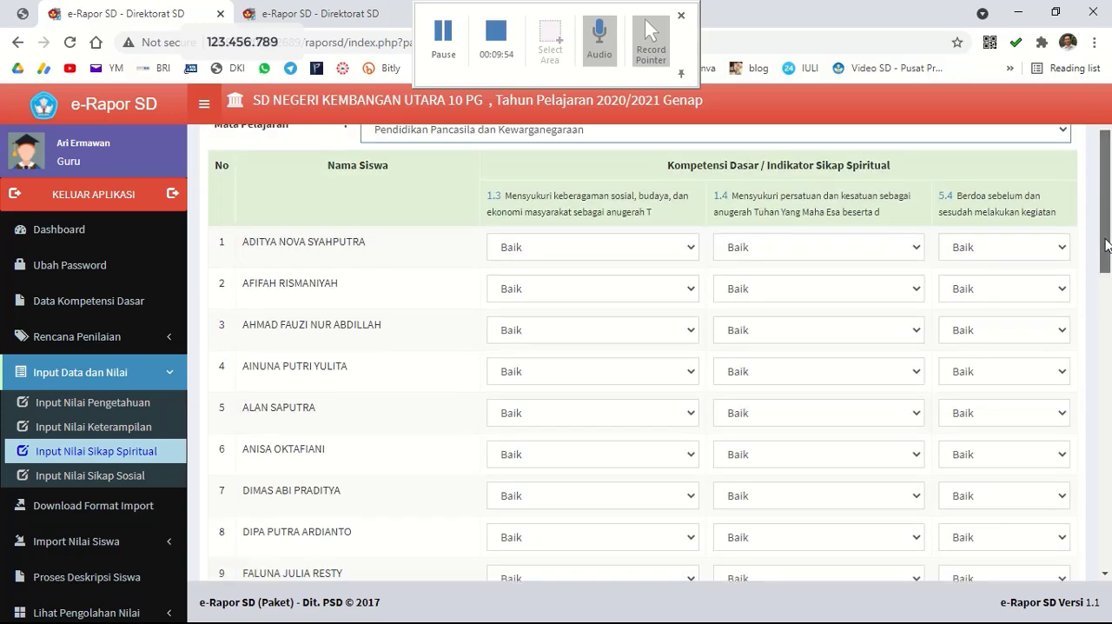
left_click_drag(1107, 257, 1107, 269)
scroll(1107, 269, "up", 2)
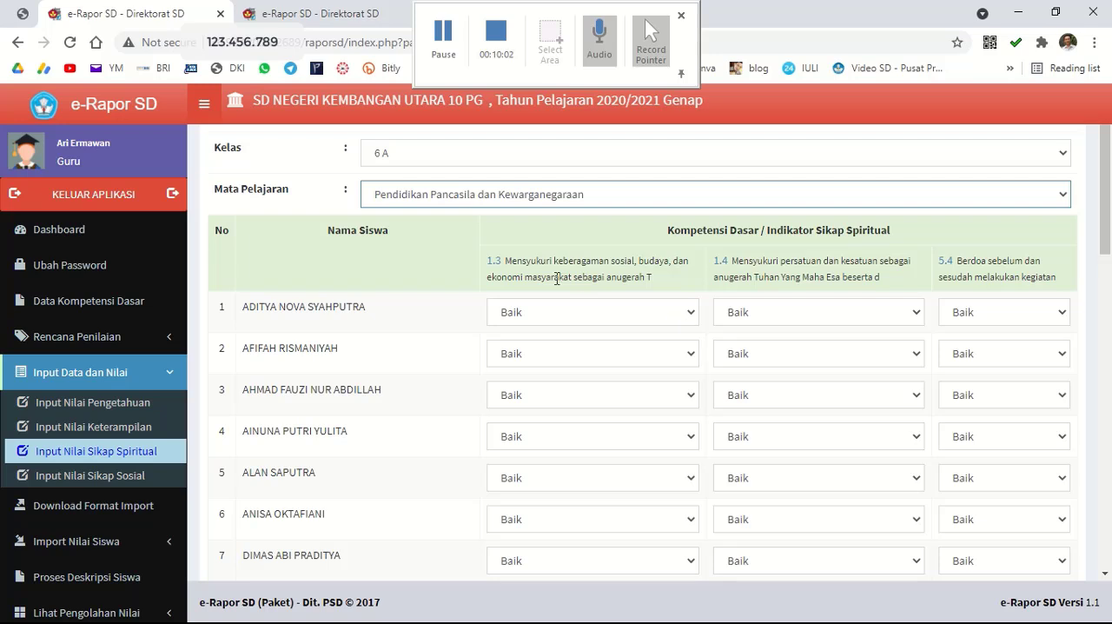
left_click(658, 314)
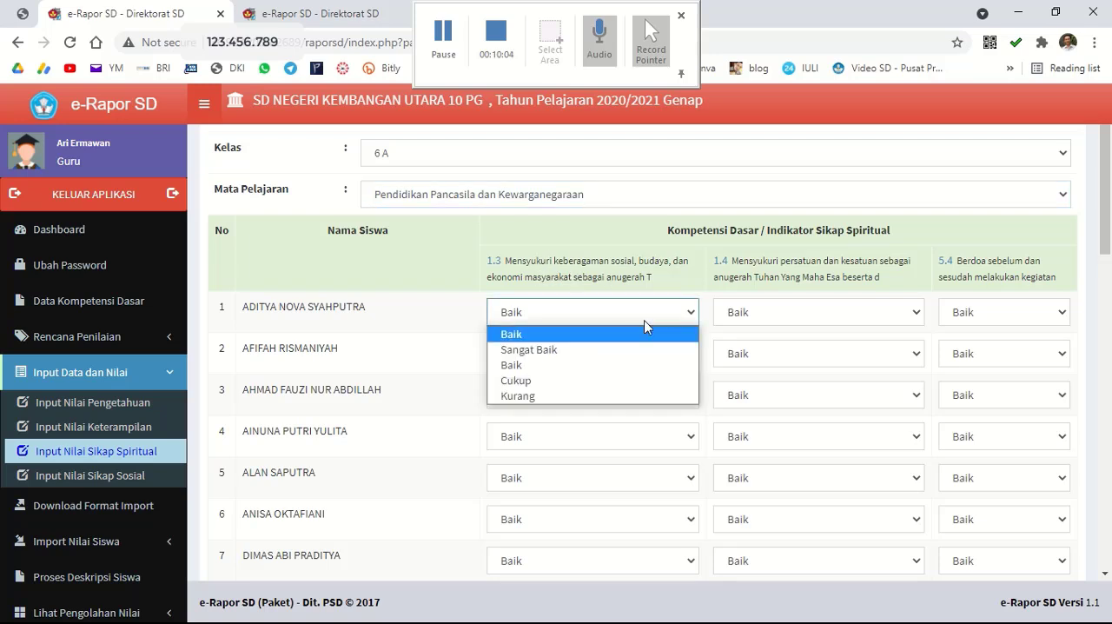
left_click(629, 264)
scroll(1108, 270, "down", 3)
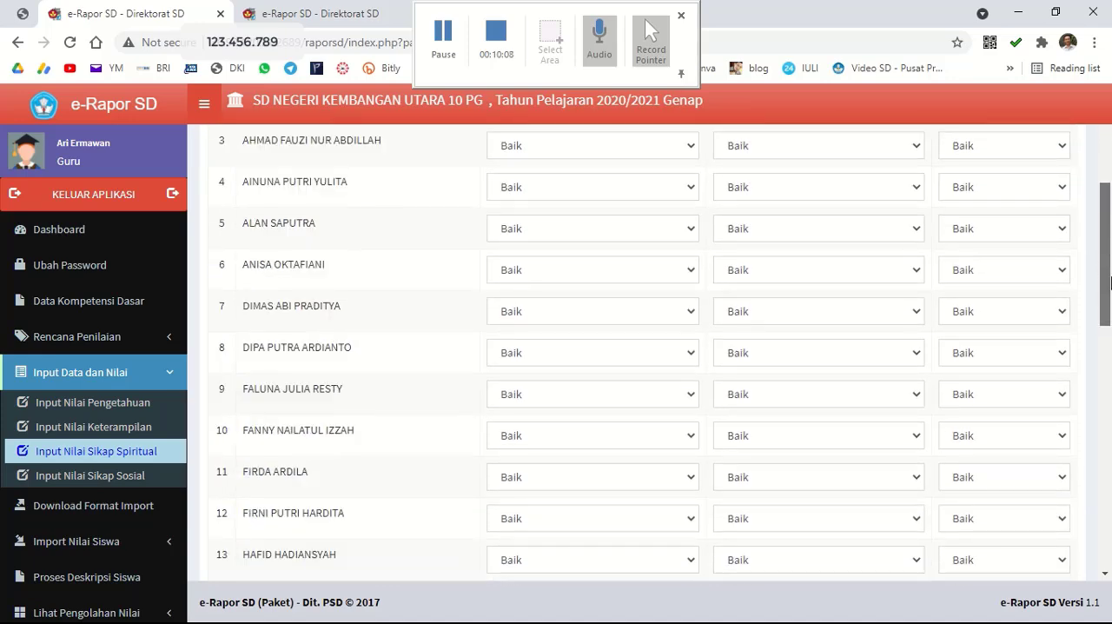
left_click_drag(1109, 278, 1107, 555)
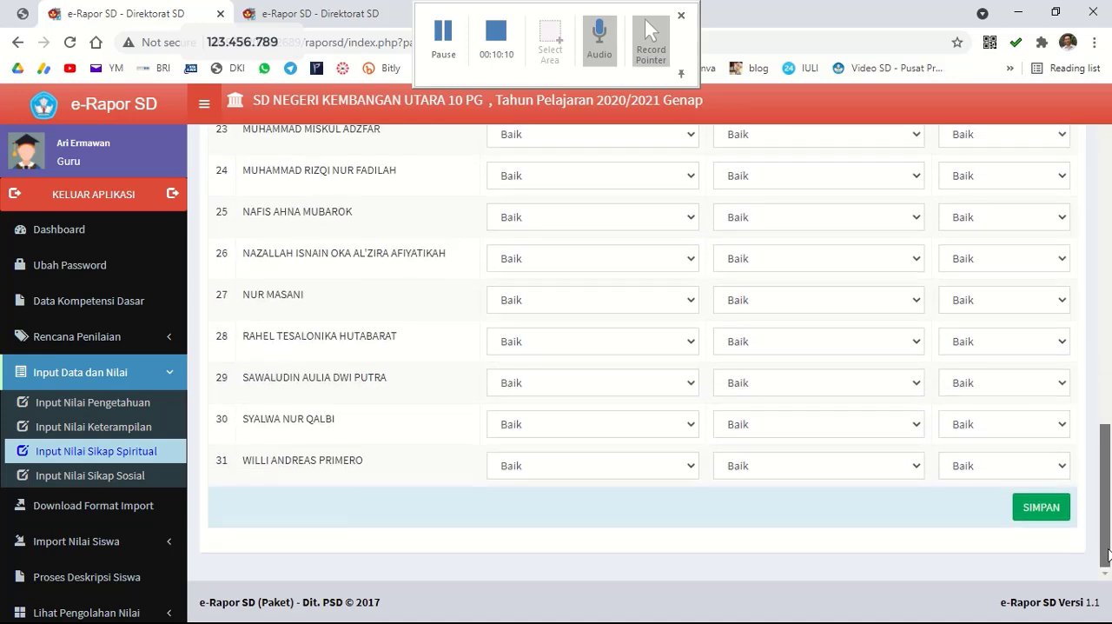
left_click(1026, 521)
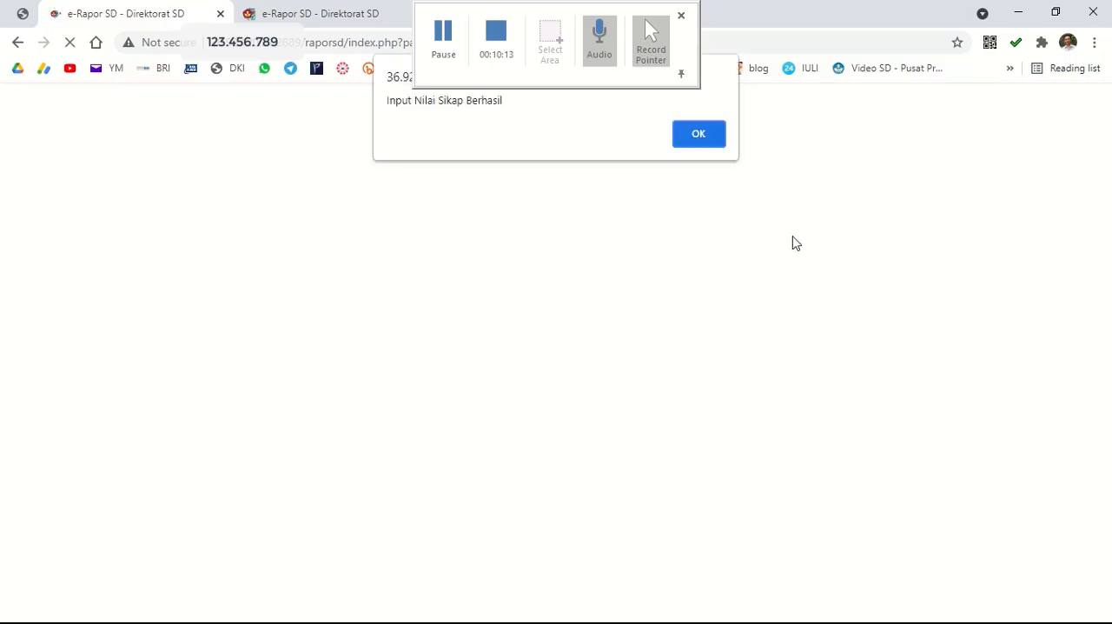
left_click(708, 144)
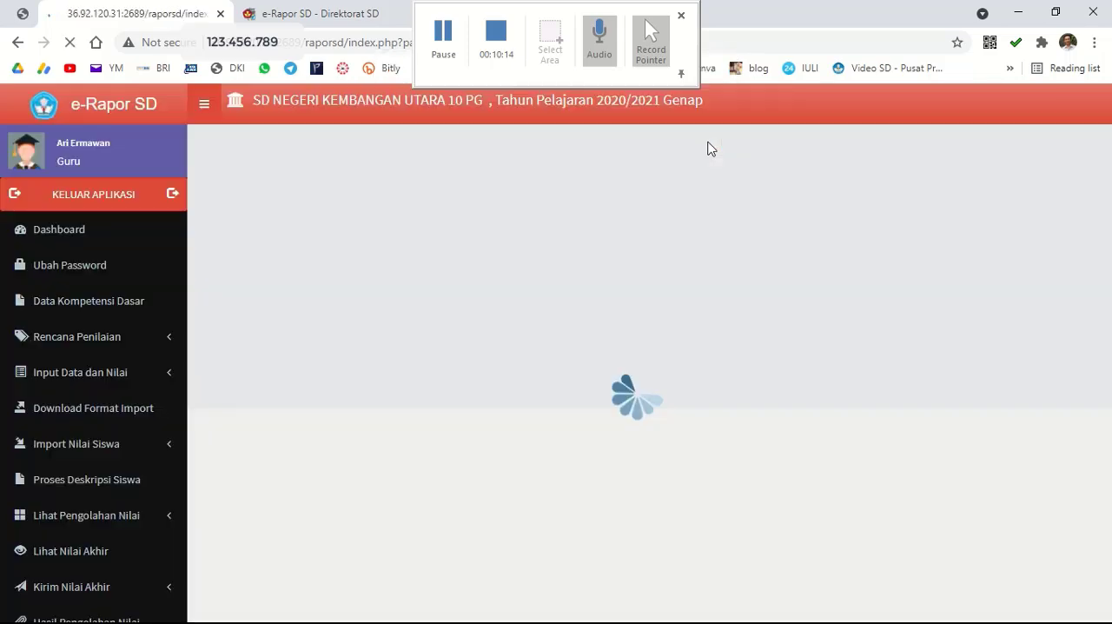
Save the spiritual attitude scores for class 6 A, Pendidikan Agama Kristen, with Baik for all three indicators.
left_click(417, 202)
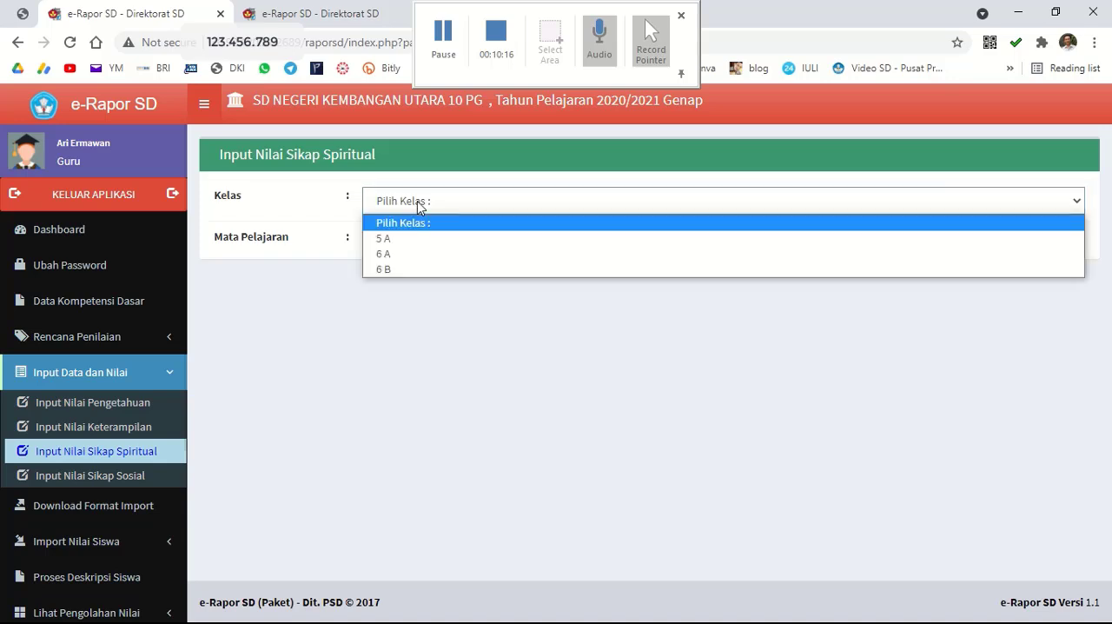
left_click(415, 256)
left_click(415, 243)
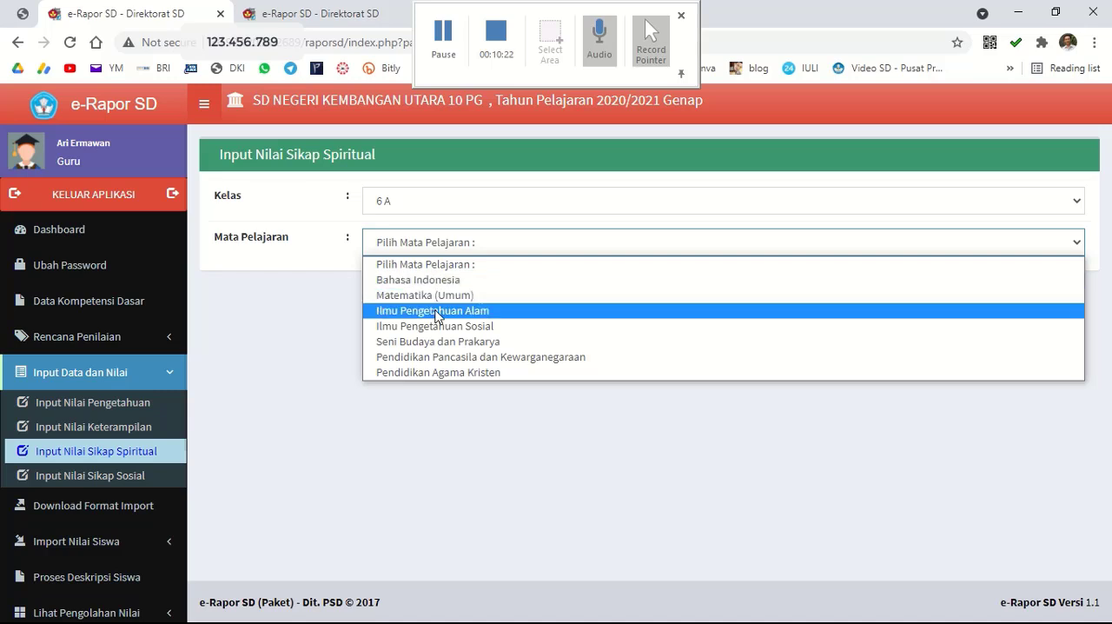
left_click(491, 373)
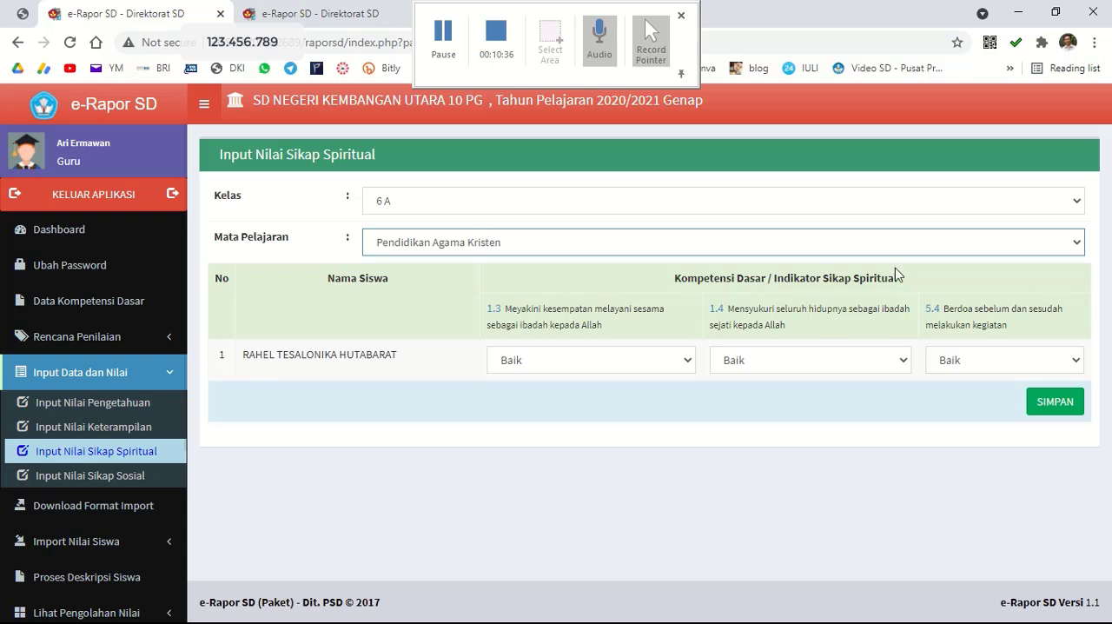
left_click(1071, 402)
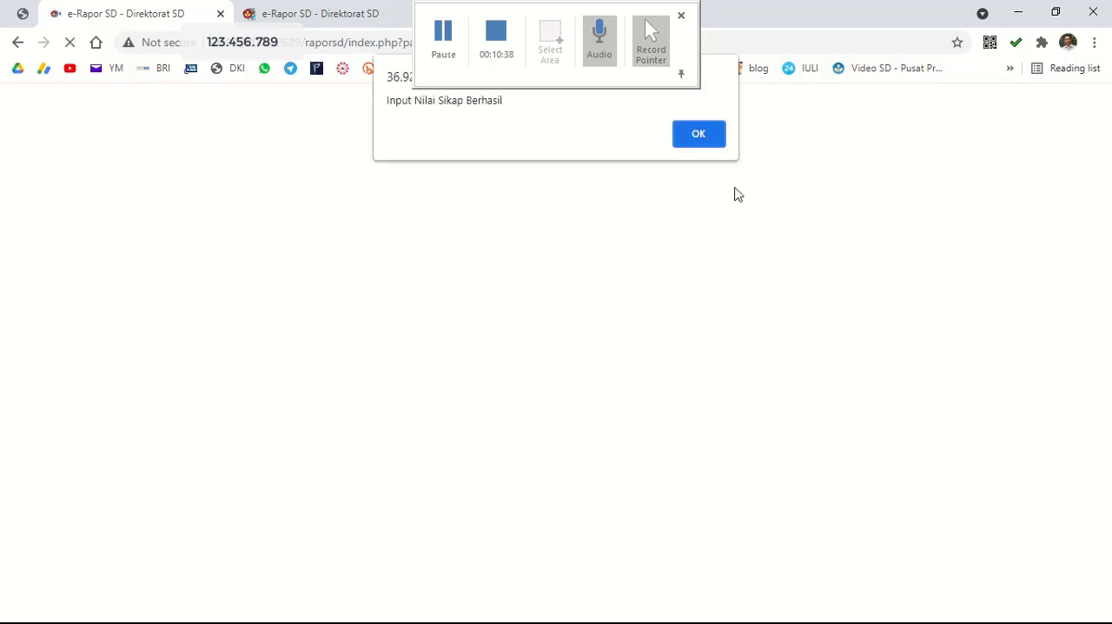
left_click(711, 139)
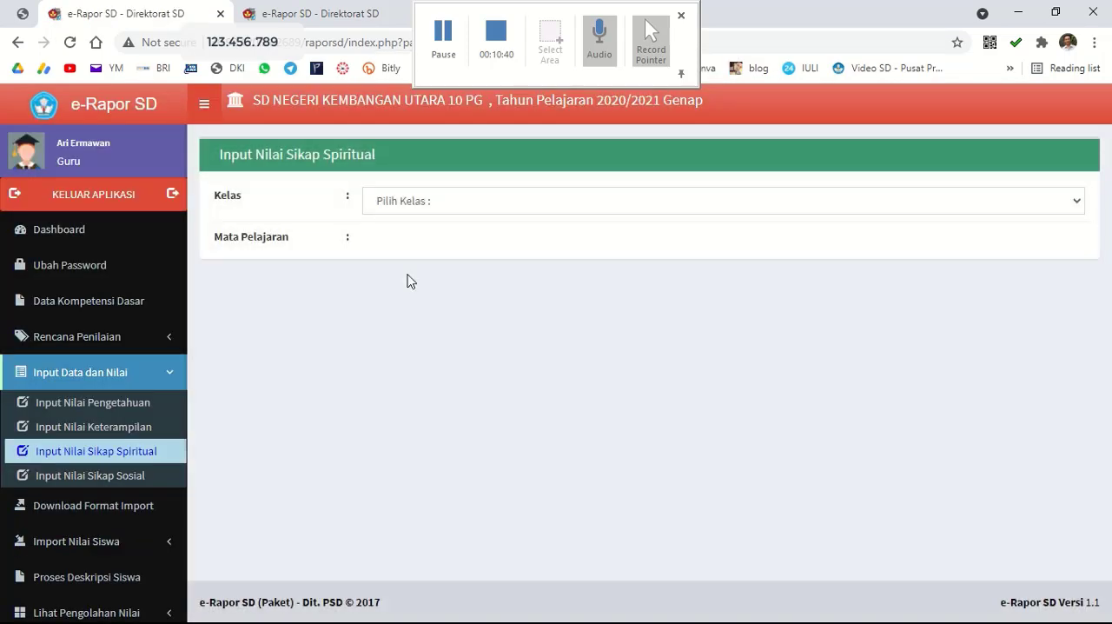
left_click(438, 47)
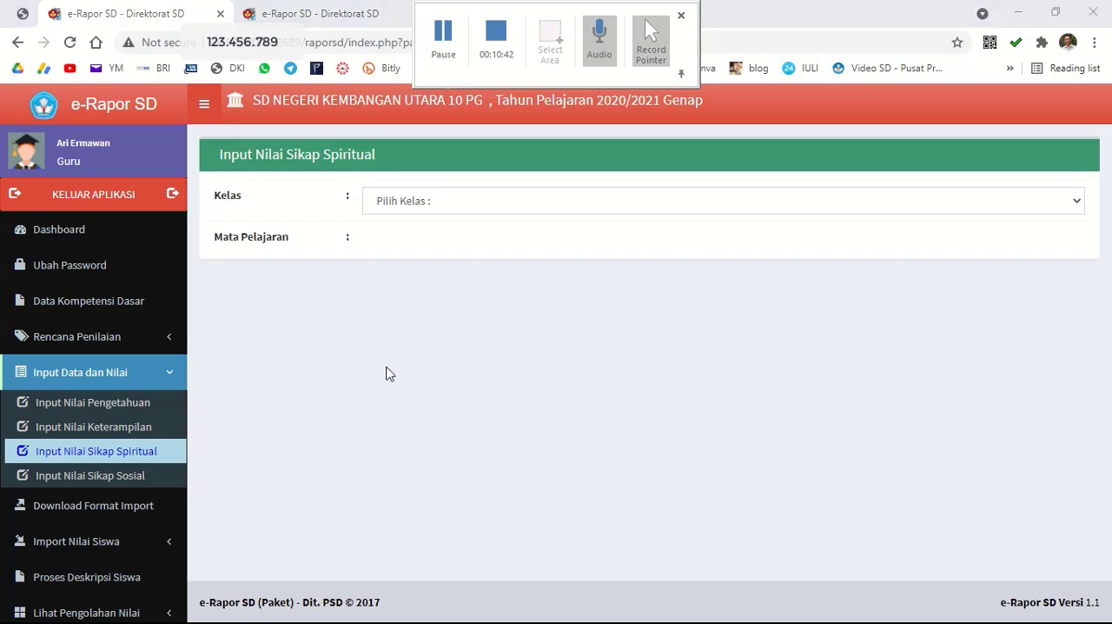
Open the social attitude score entry for class 6 A, Pendidikan Pancasila dan Kewarganegaraan.
left_click(122, 478)
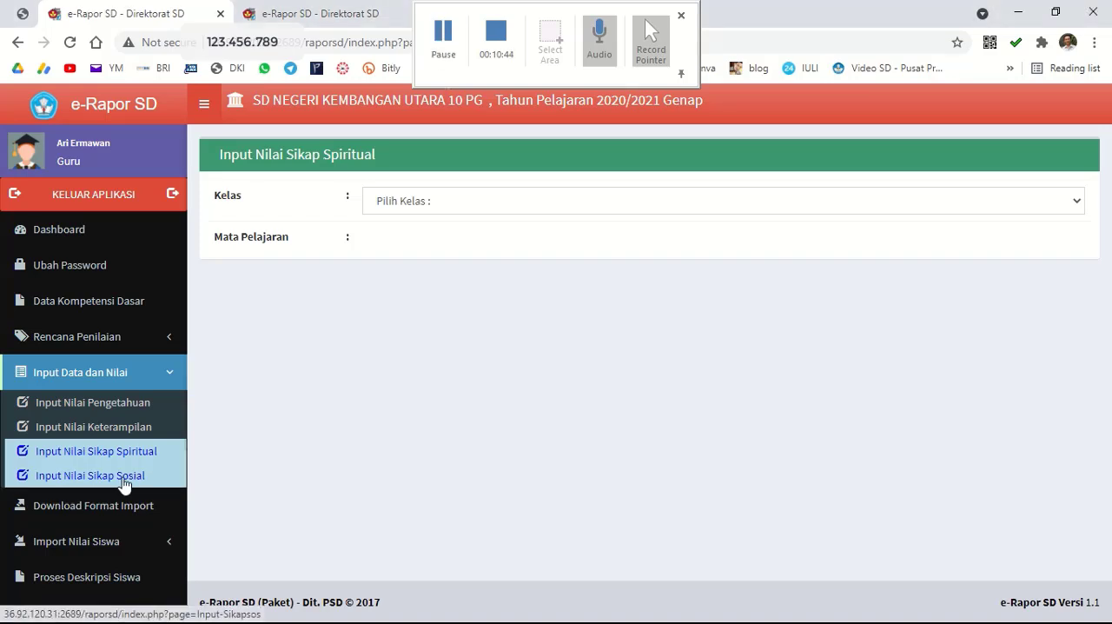
left_click(474, 199)
left_click(437, 250)
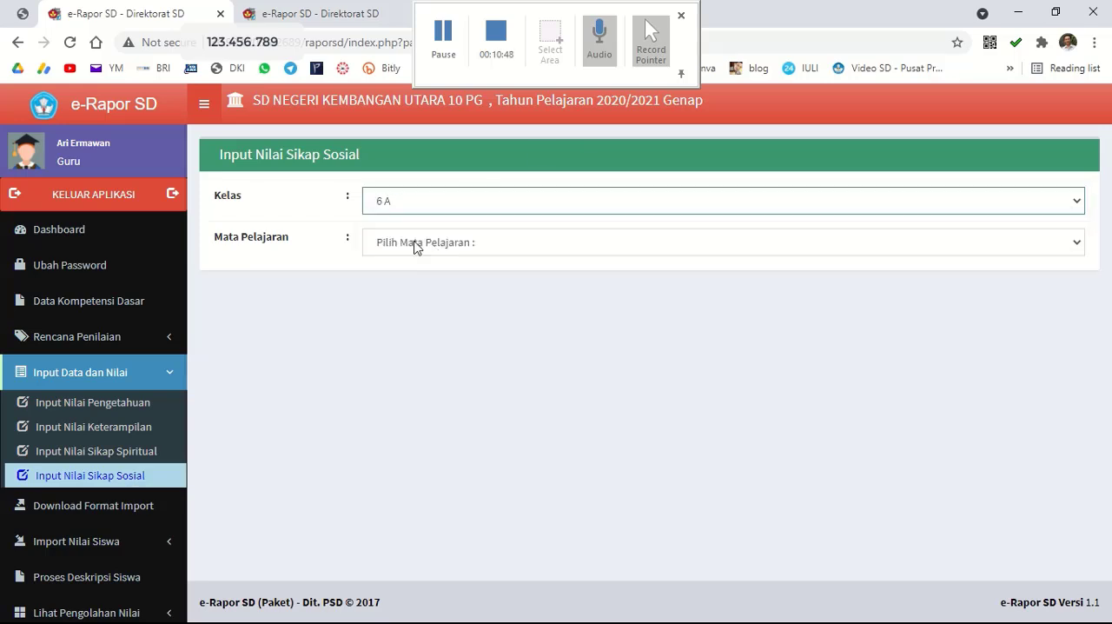
left_click(415, 247)
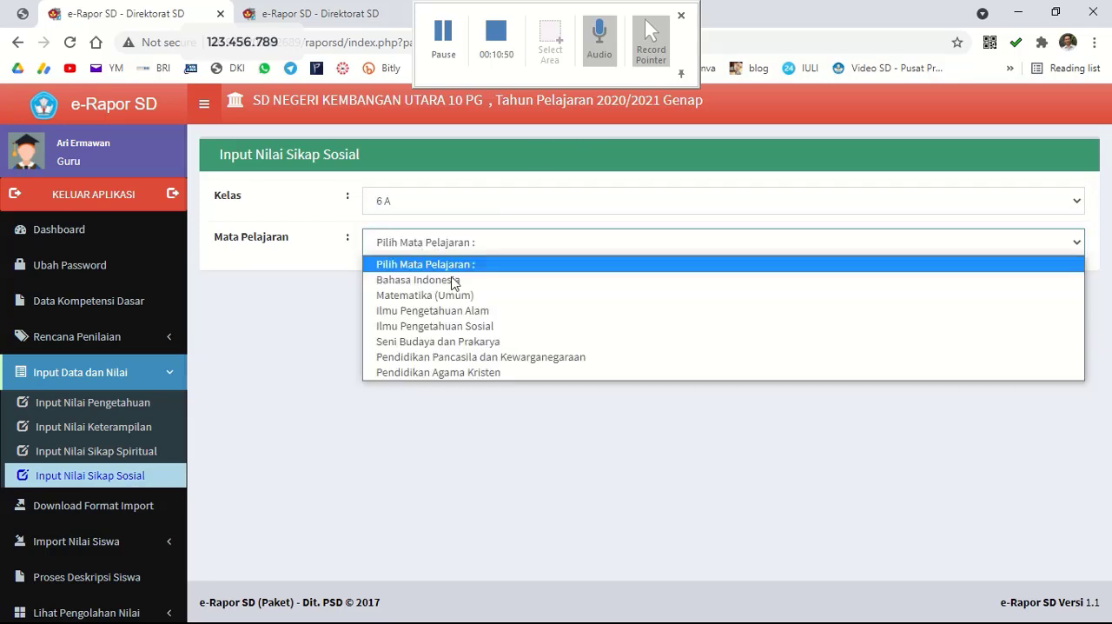
left_click(498, 357)
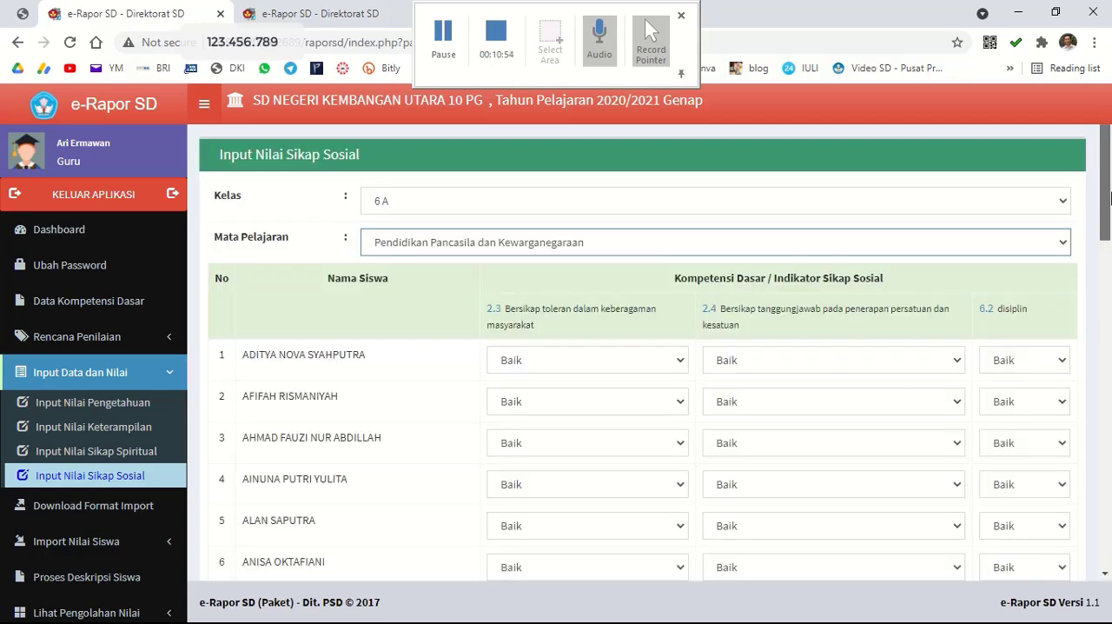
Keep the rating Baik for every student on social attitude indicators 2.3, 2.4 and 6.2, and save the scores.
scroll(857, 302, "down", 3)
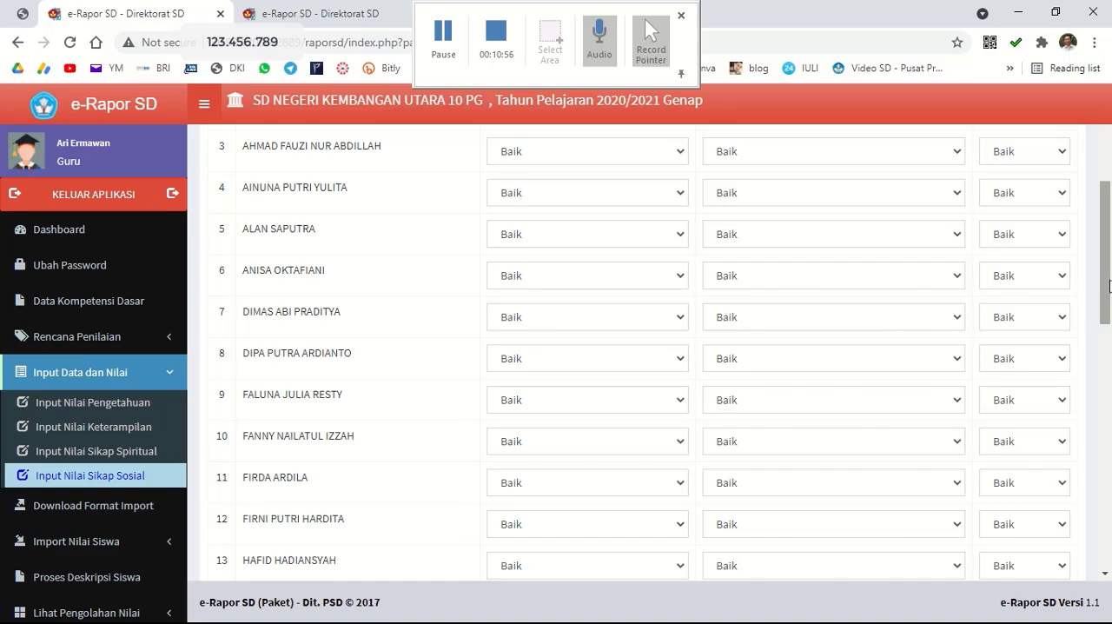
scroll(860, 310, "up", 3)
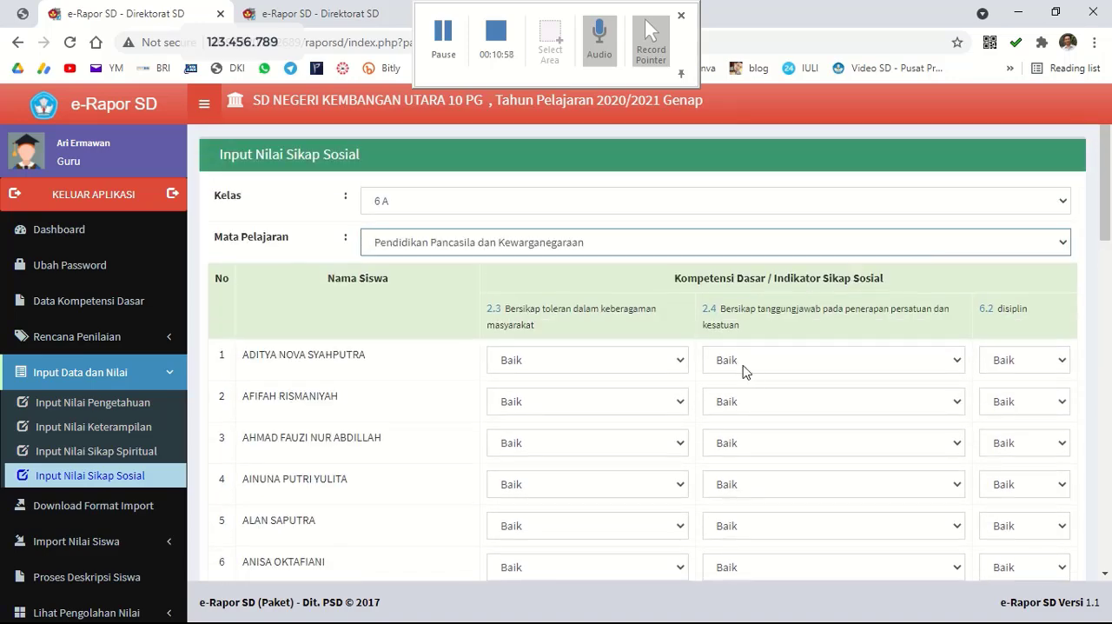
left_click(743, 365)
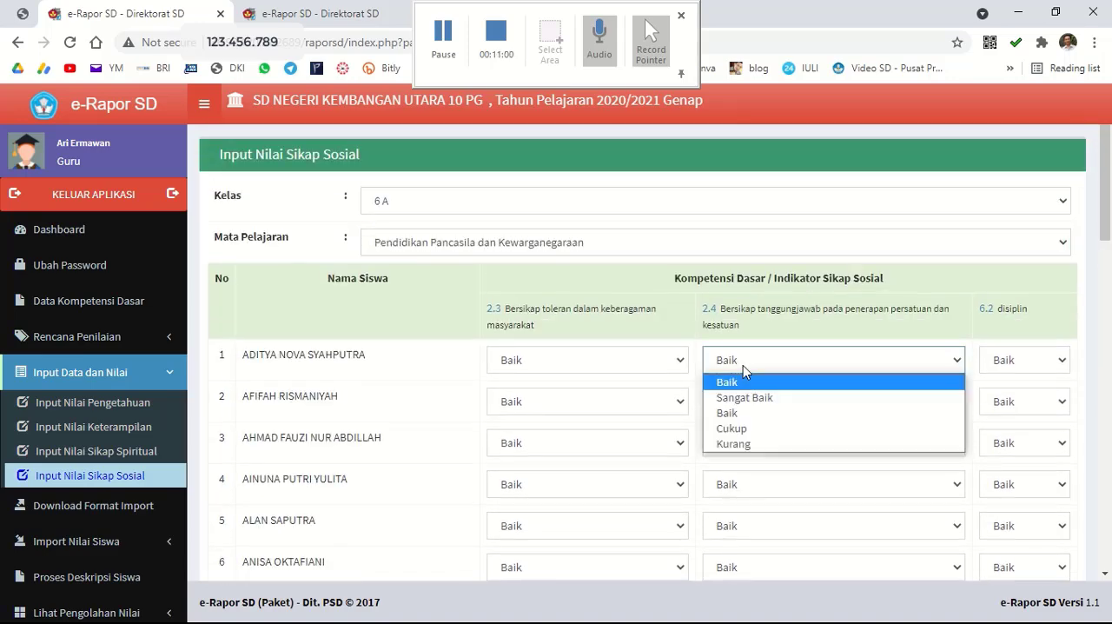
left_click(743, 365)
left_click_drag(1107, 237, 1106, 556)
left_click(1041, 508)
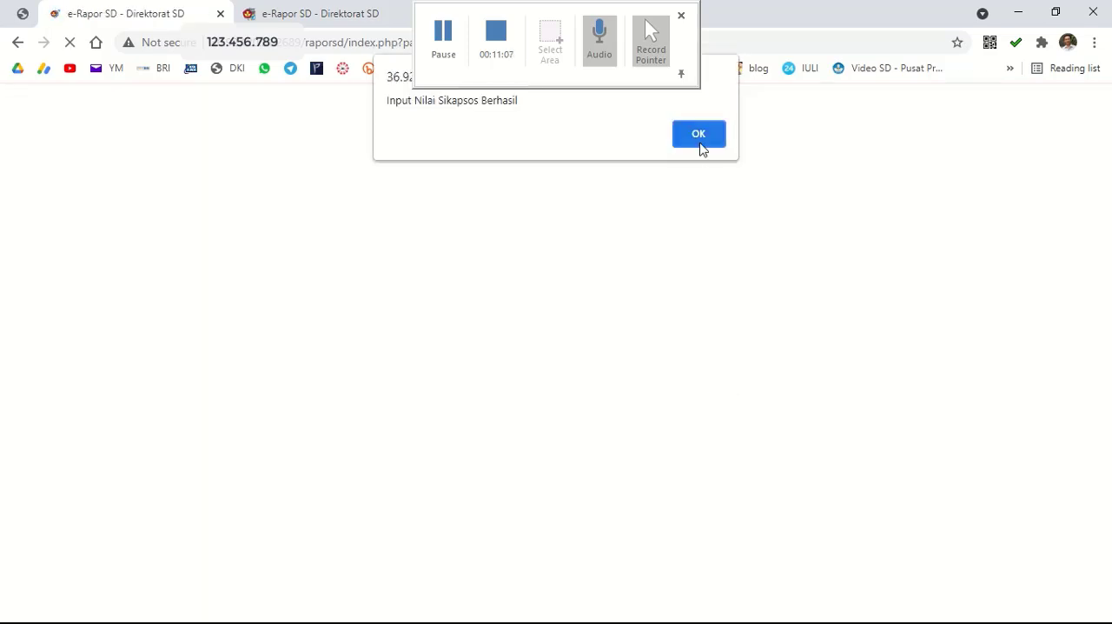
left_click(701, 135)
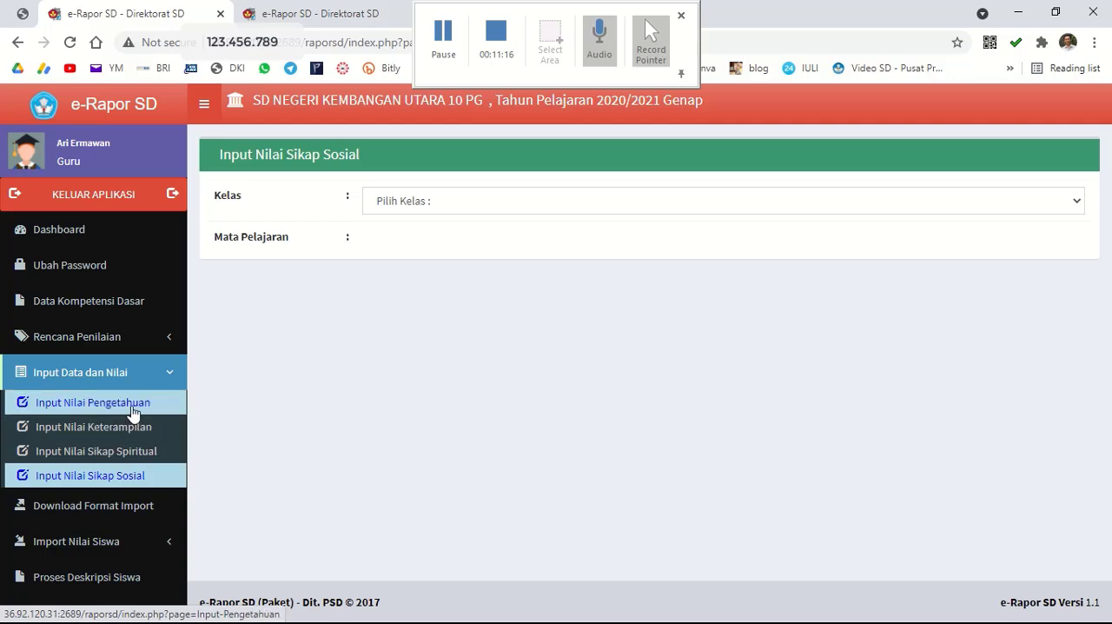
Download the empty knowledge and skills score import formats for class 6 A, Bahasa Indonesia.
left_click(73, 516)
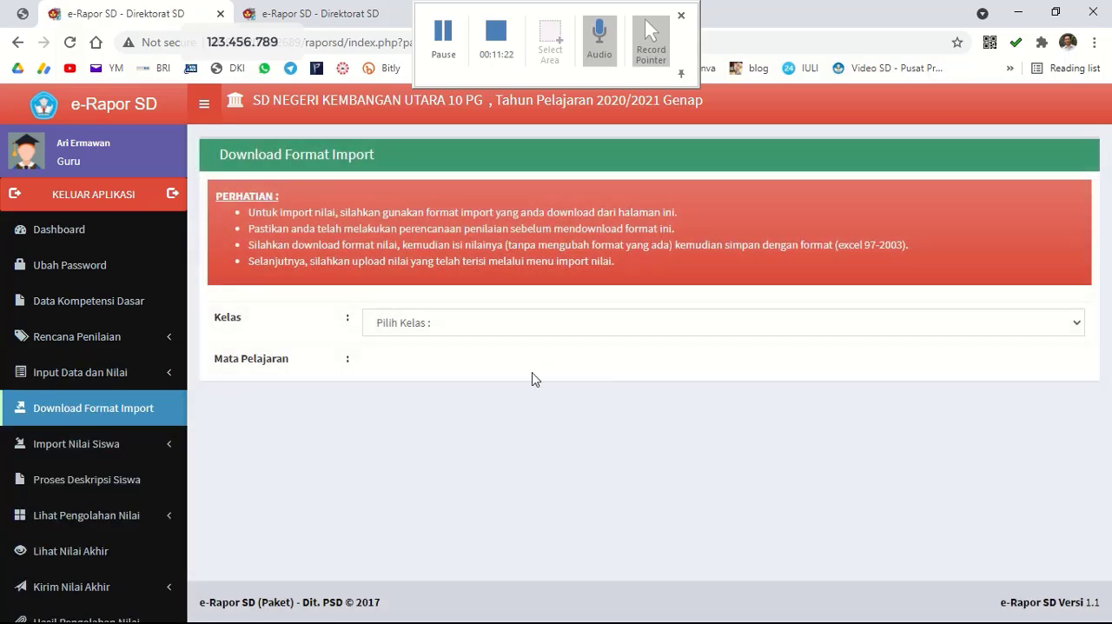
left_click(493, 333)
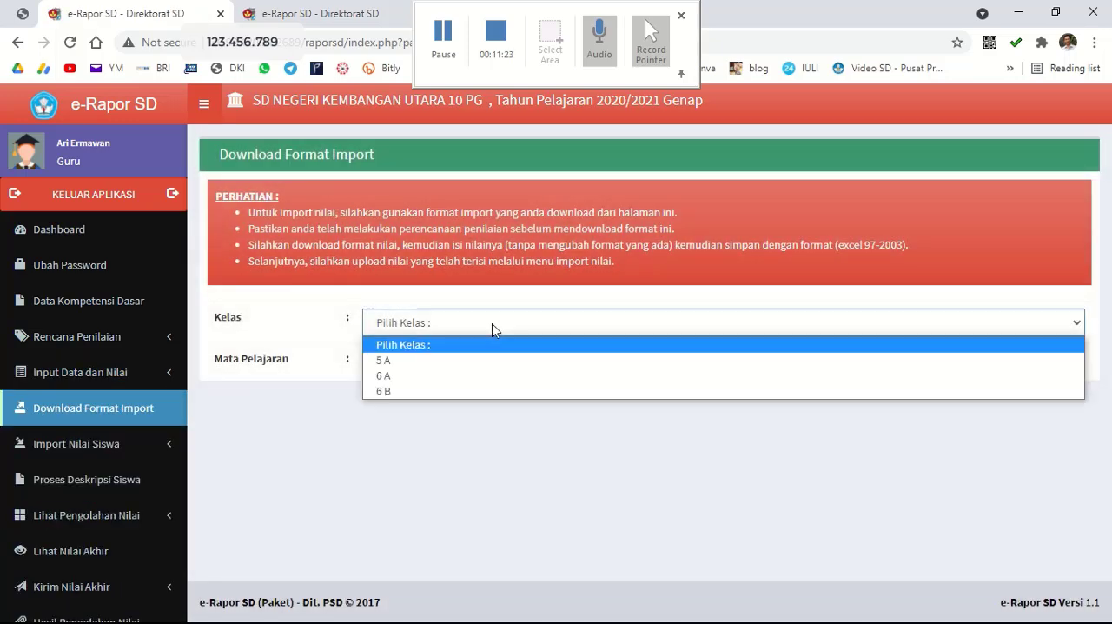
left_click(477, 376)
left_click(451, 372)
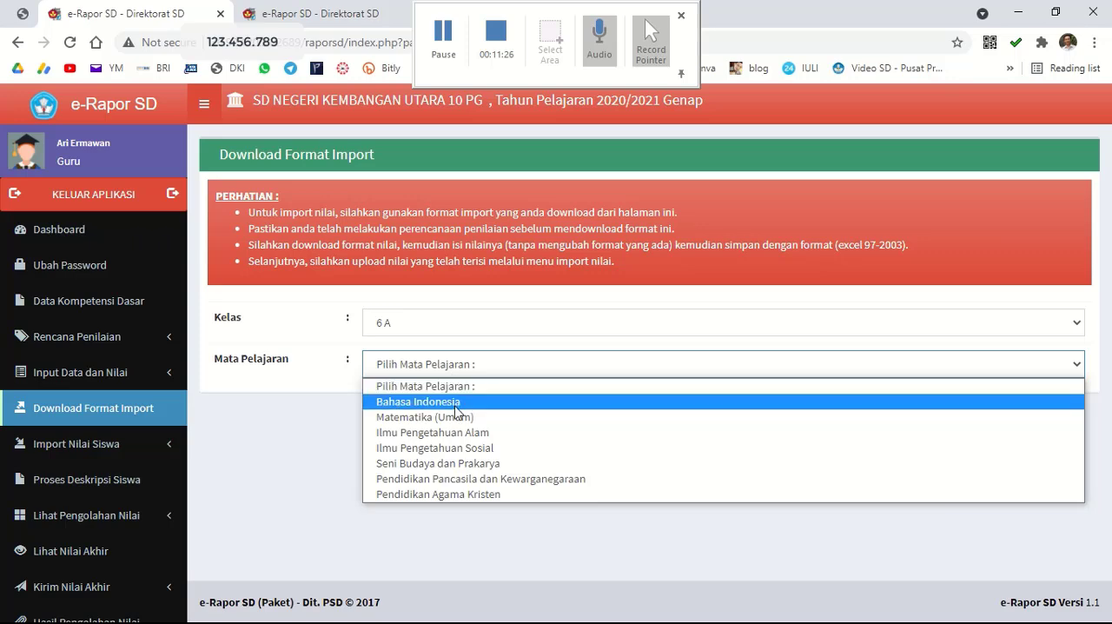
left_click(454, 402)
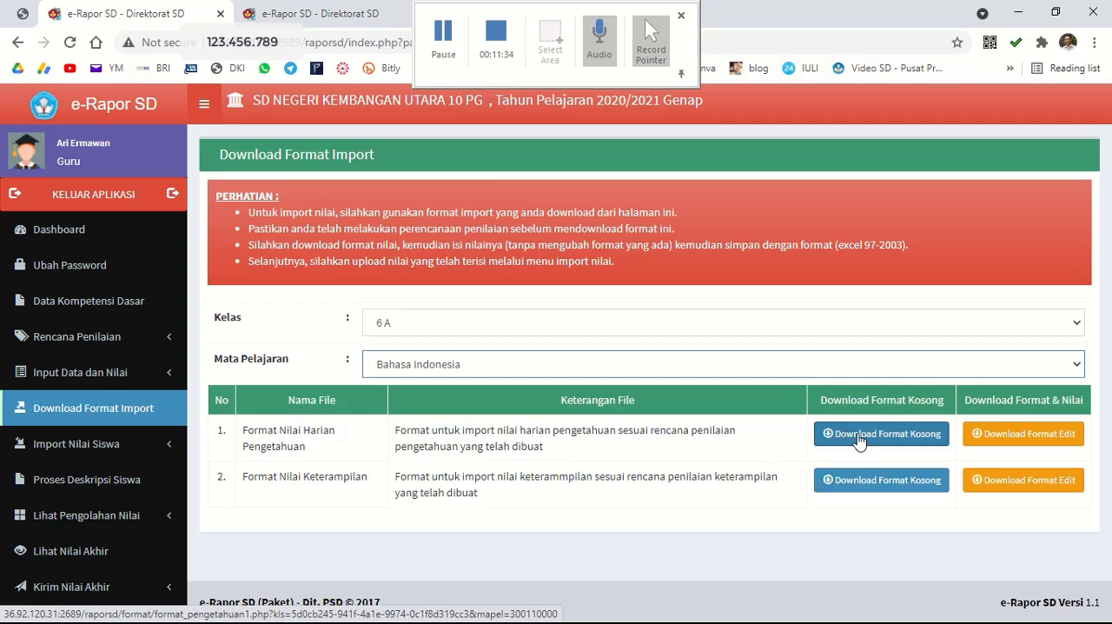
left_click(859, 440)
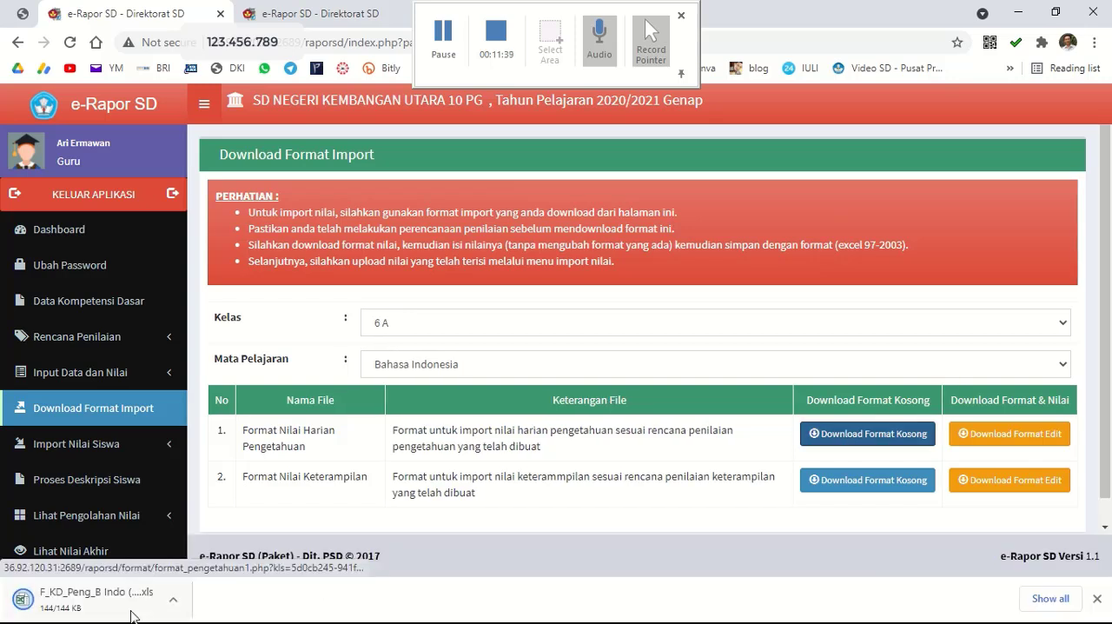
left_click(863, 485)
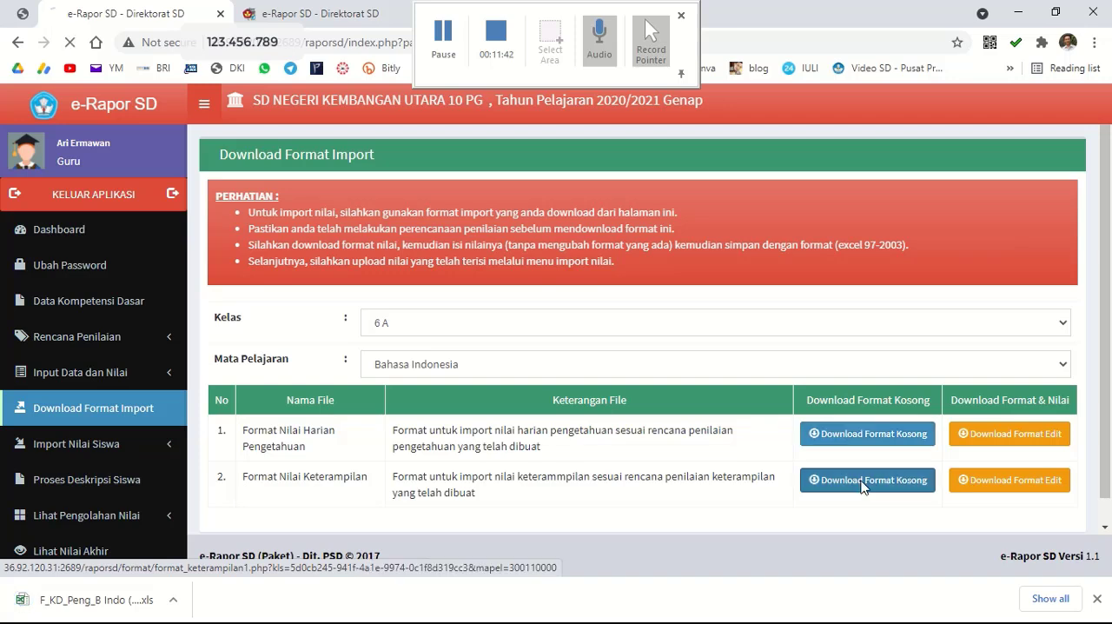
Download the empty knowledge and skills score import formats for class 6 A, Matematika (Umum).
left_click(404, 364)
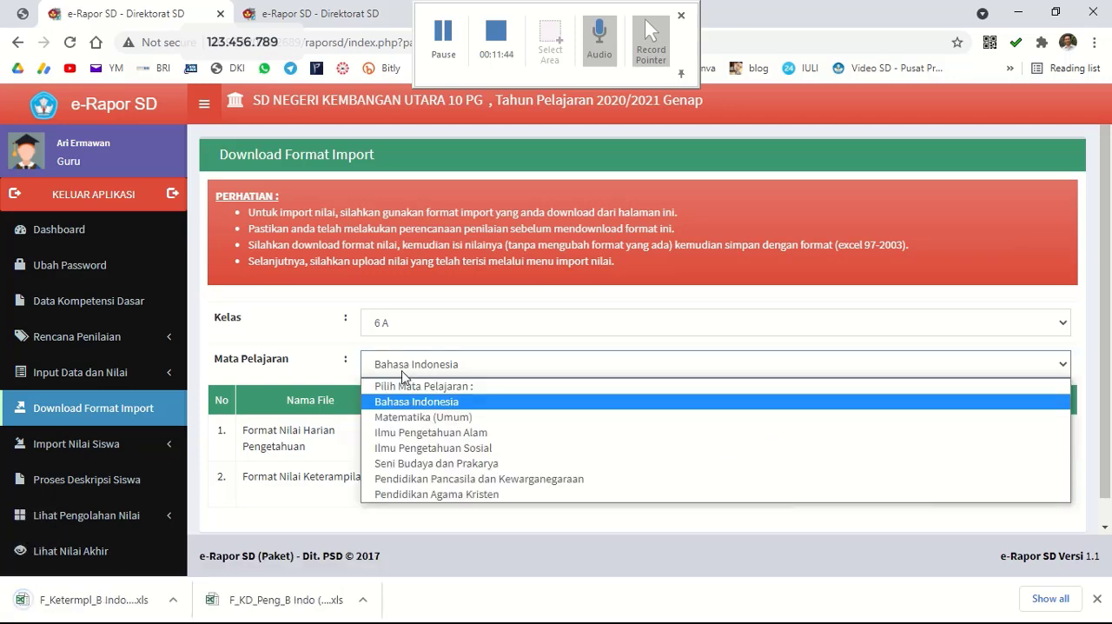
left_click(426, 419)
left_click(859, 439)
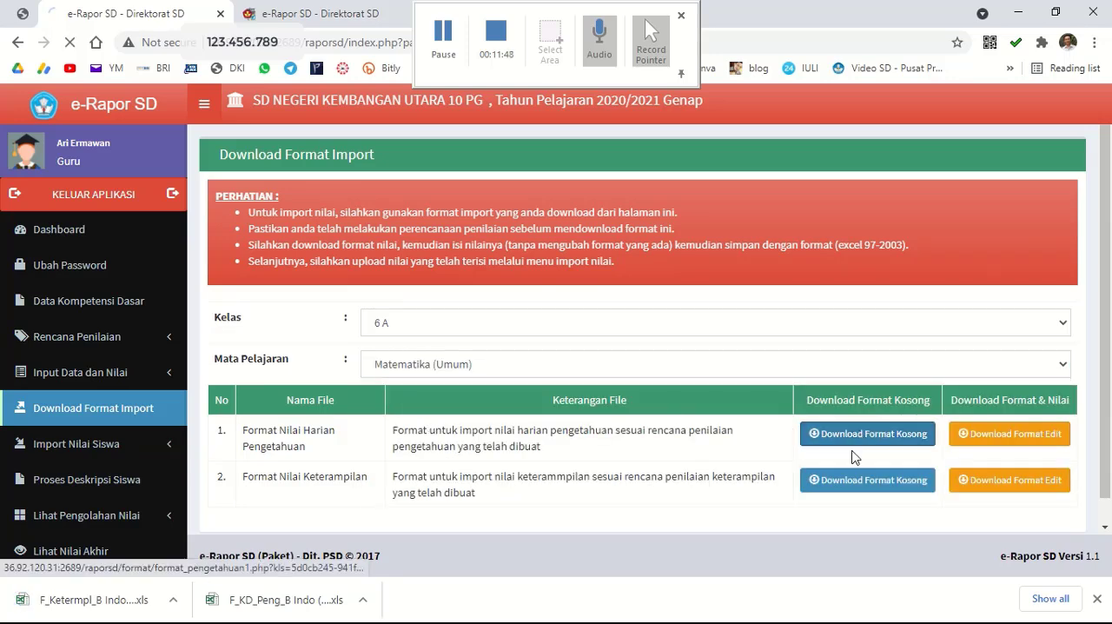
left_click(845, 487)
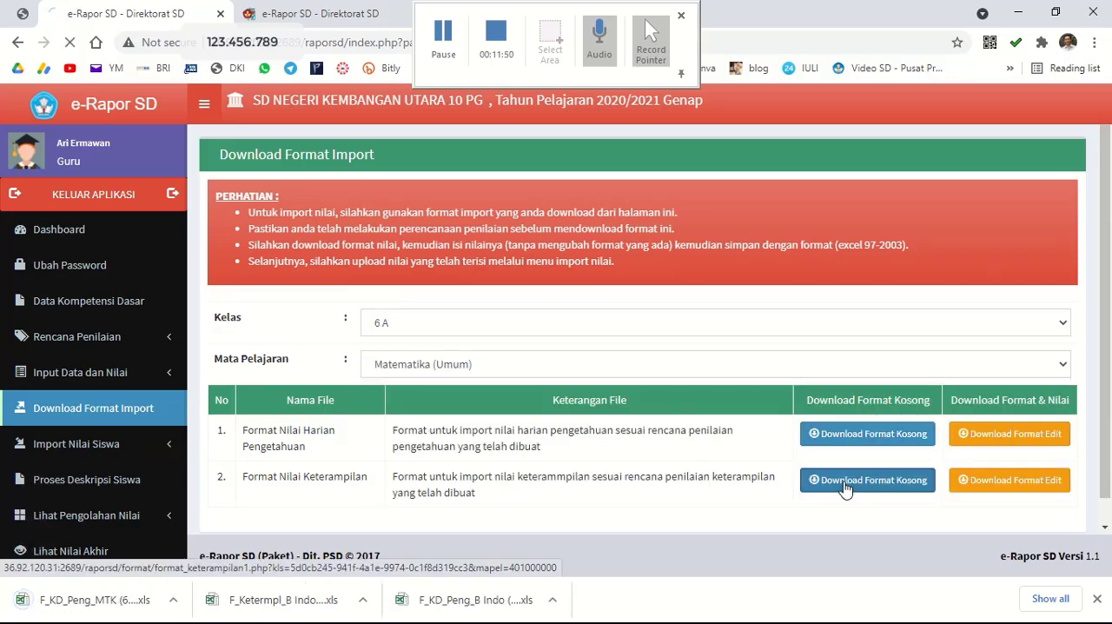
Download the empty knowledge and skills score import formats for class 6 A, Ilmu Pengetahuan Alam.
left_click(465, 366)
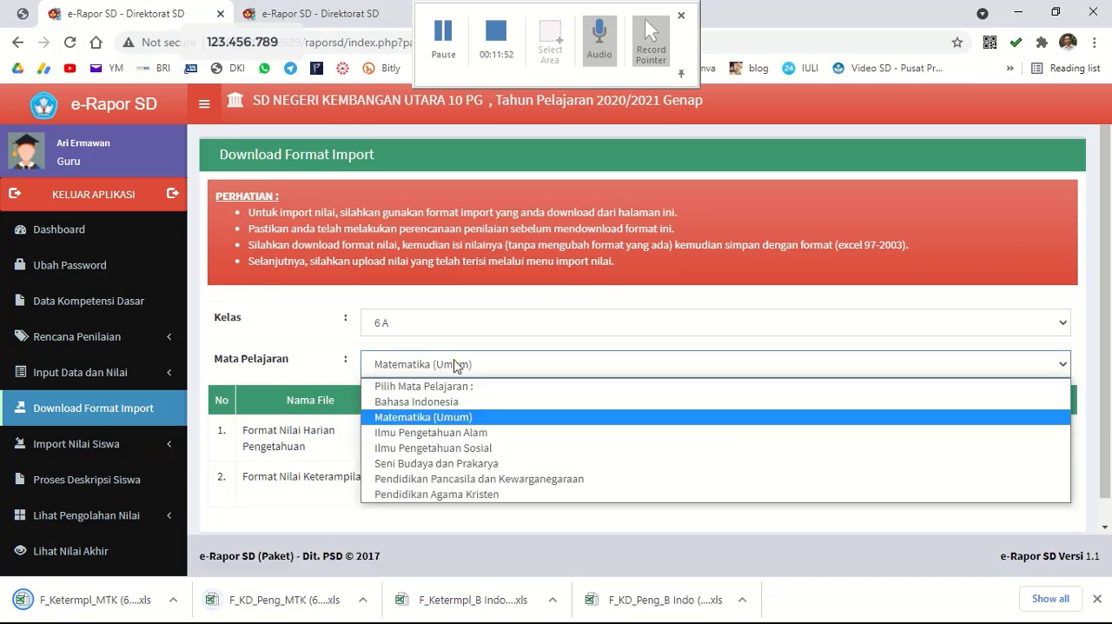
left_click(476, 432)
left_click(878, 433)
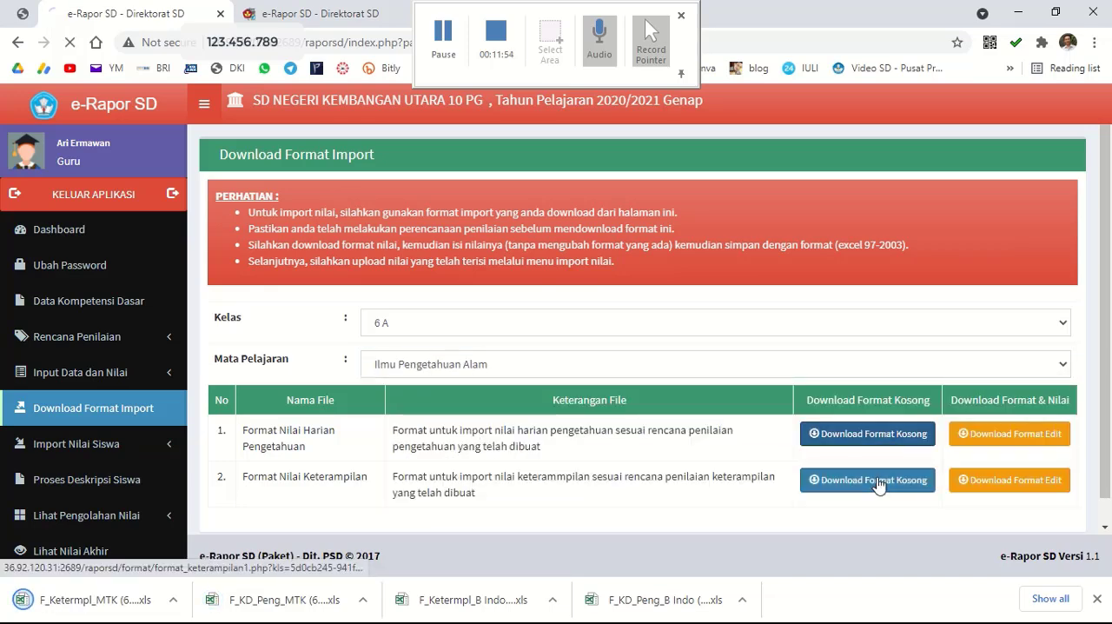
left_click(872, 482)
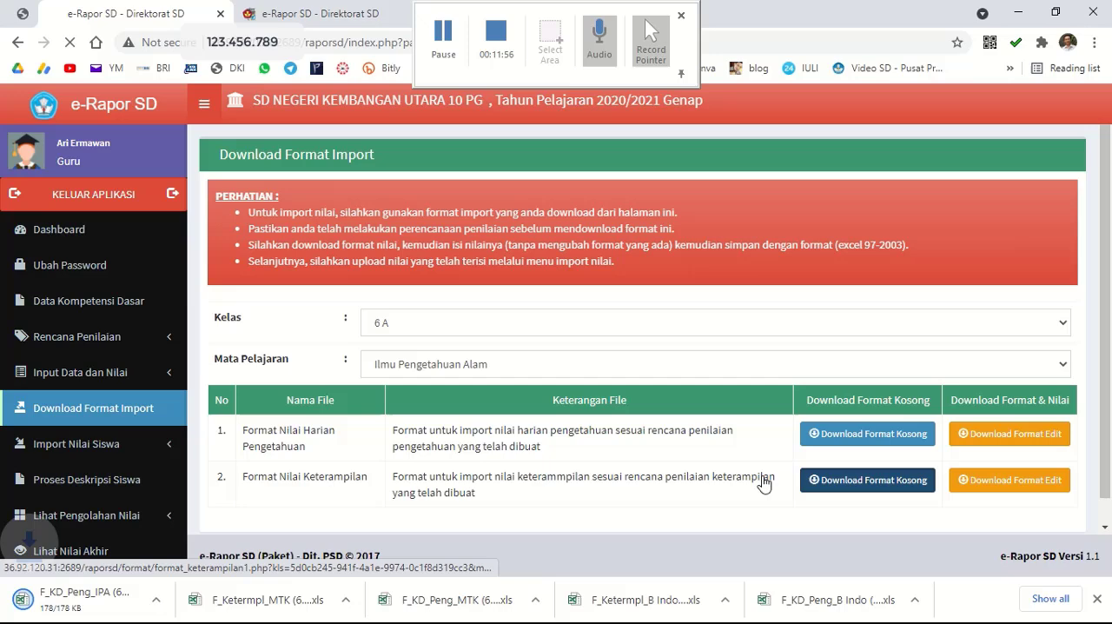
Download the empty knowledge and skills score import formats for class 6 A, Ilmu Pengetahuan Sosial.
left_click(499, 373)
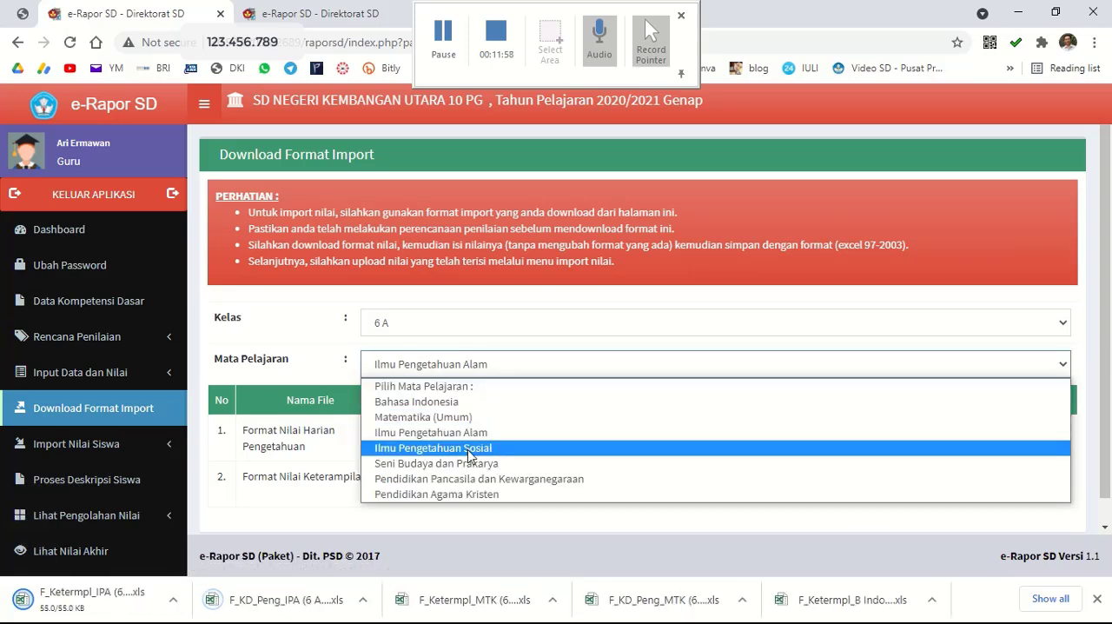
left_click(472, 448)
left_click(861, 442)
left_click(860, 480)
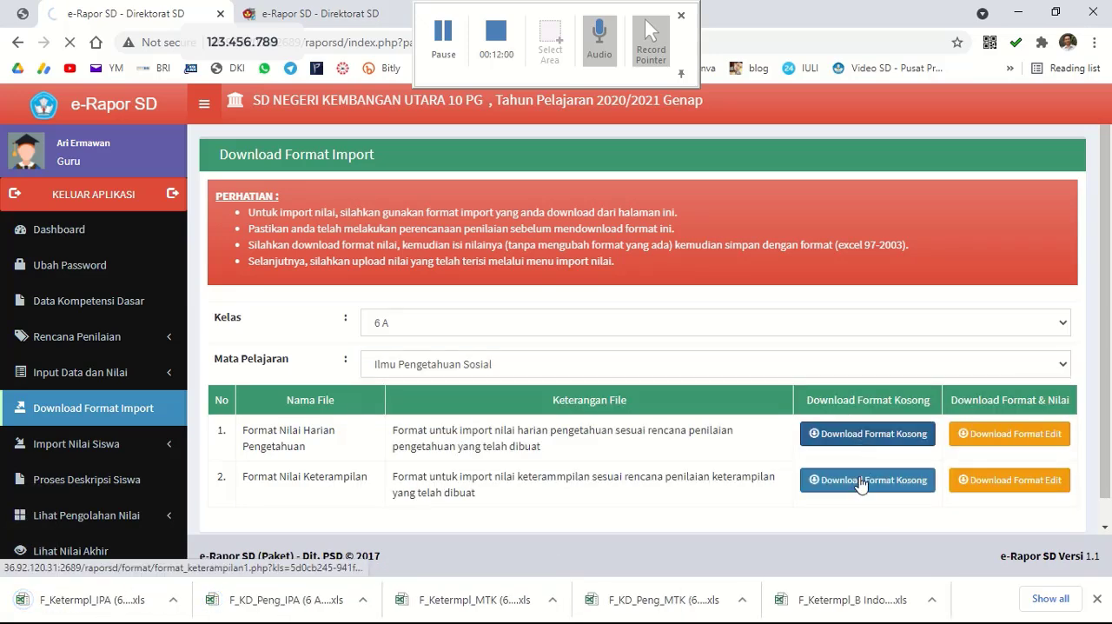
Download the empty knowledge and skills score import formats for class 6 A, Seni Budaya dan Prakarya.
left_click(513, 371)
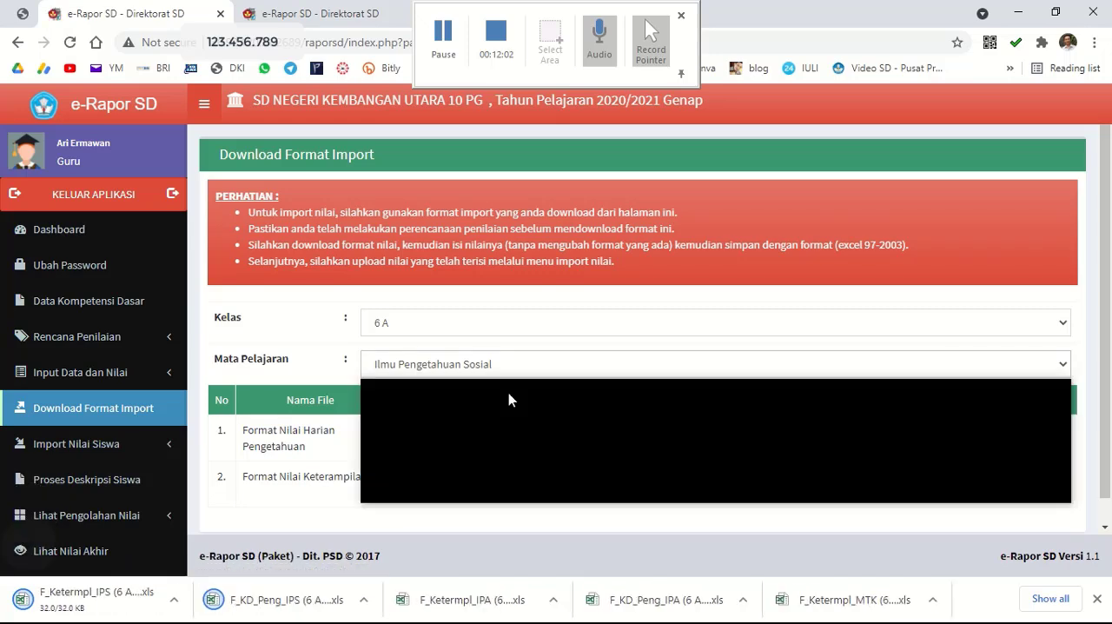
left_click(485, 463)
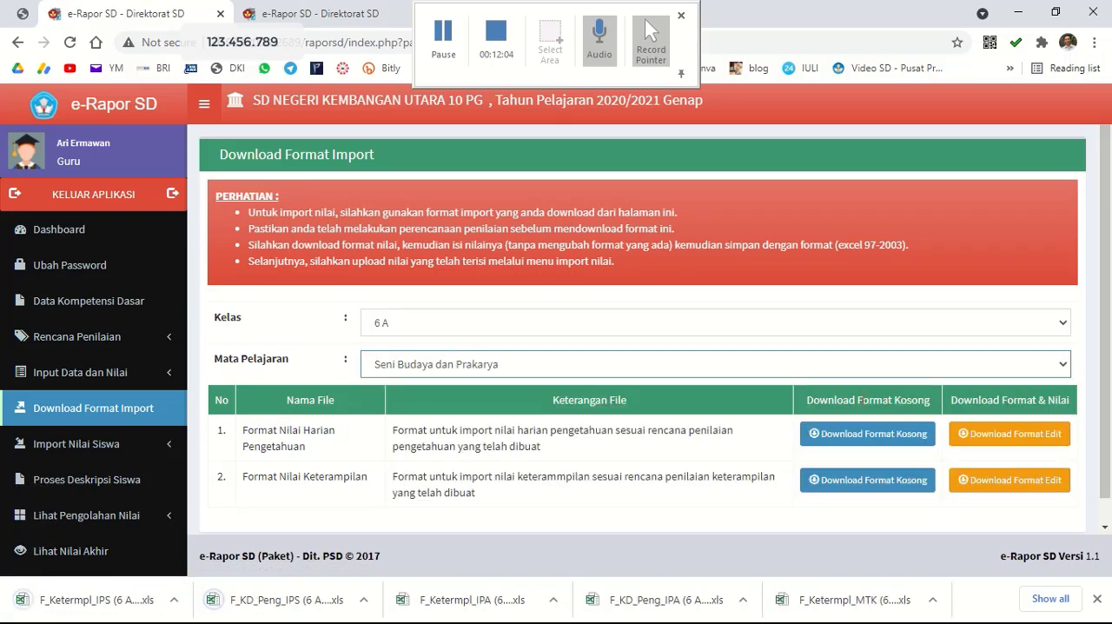
left_click(861, 434)
left_click(856, 484)
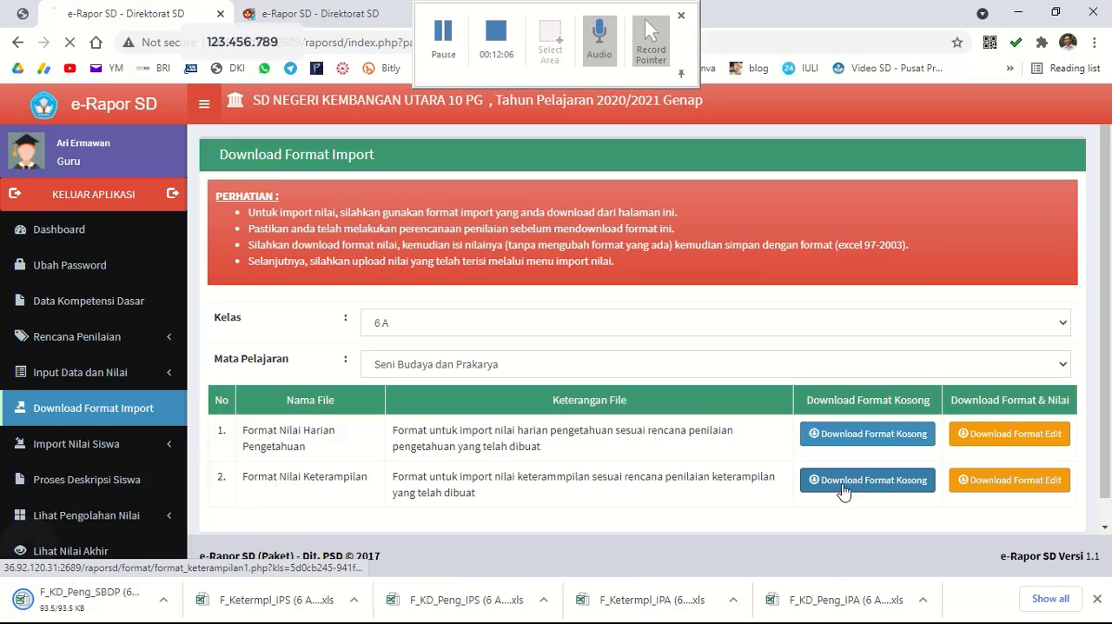
Download the empty knowledge and skills score import formats for class 6 A, Pendidikan Pancasila dan Kewarganegaraan.
left_click(461, 366)
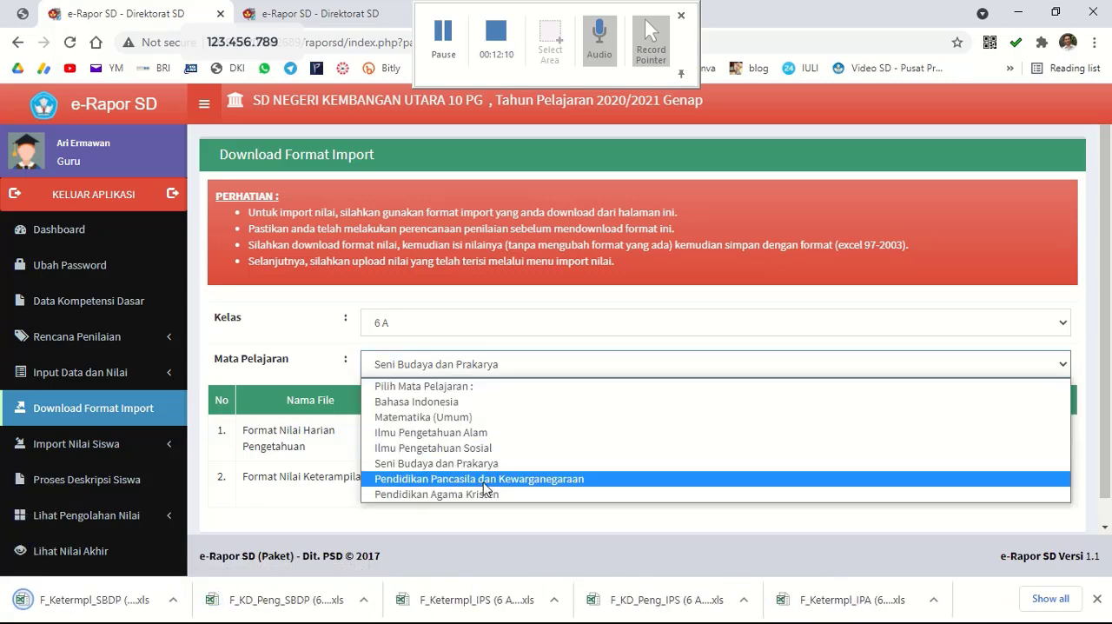
left_click(487, 480)
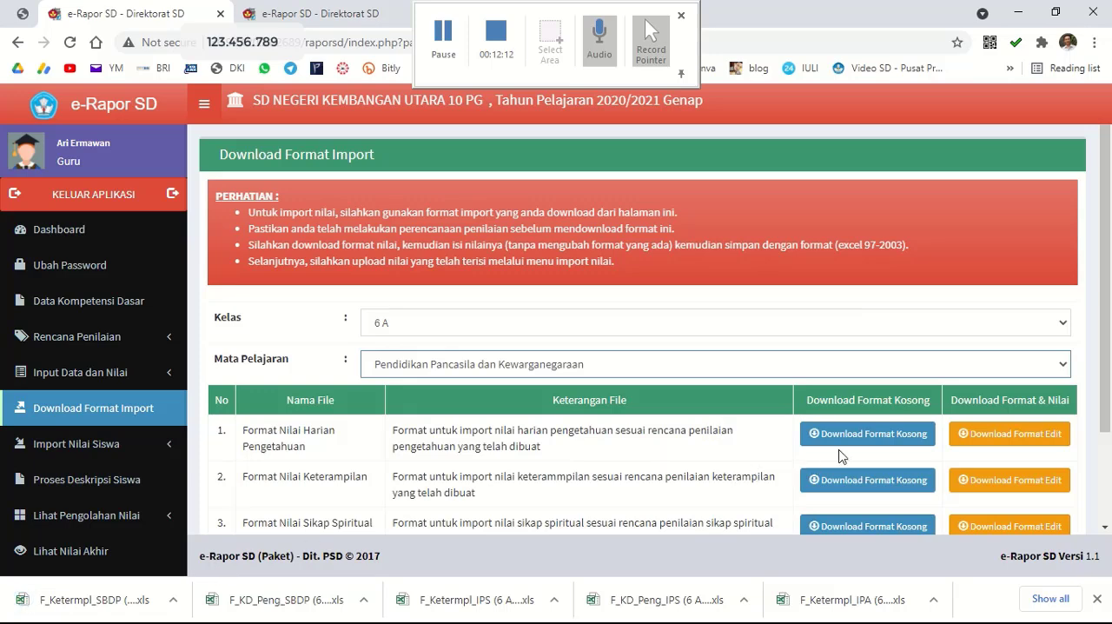
scroll(852, 431, "down", 2)
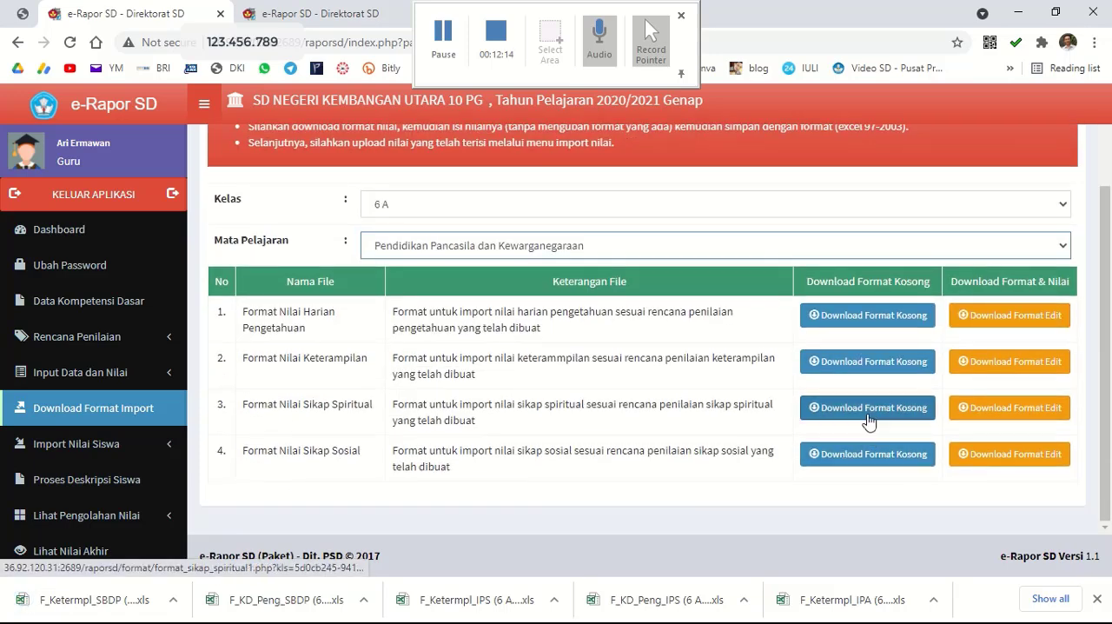
left_click(869, 421)
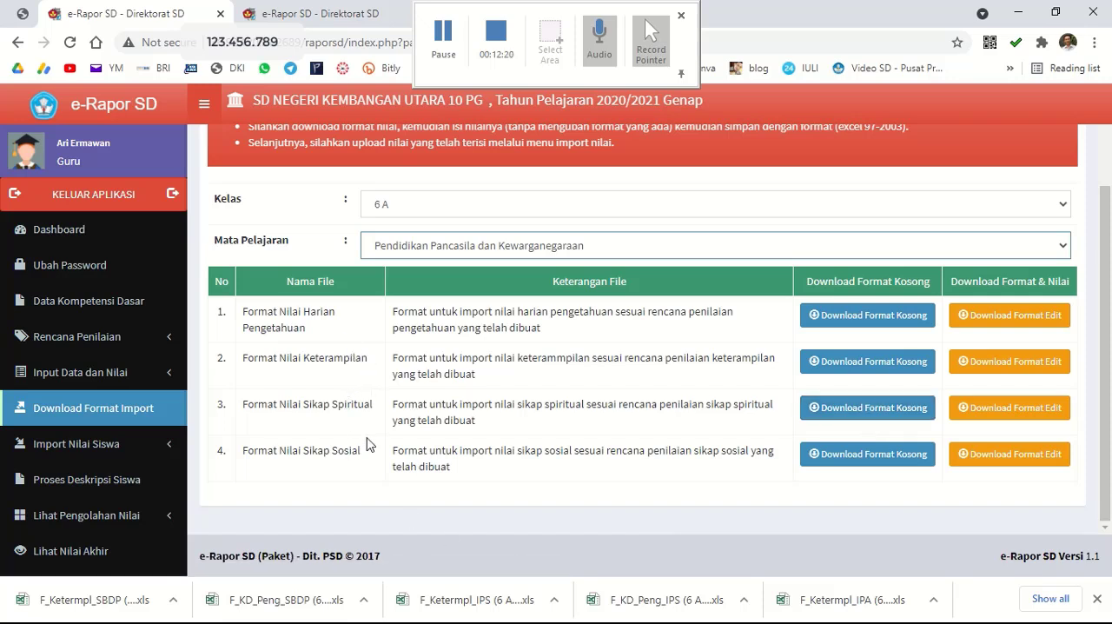
left_click(842, 318)
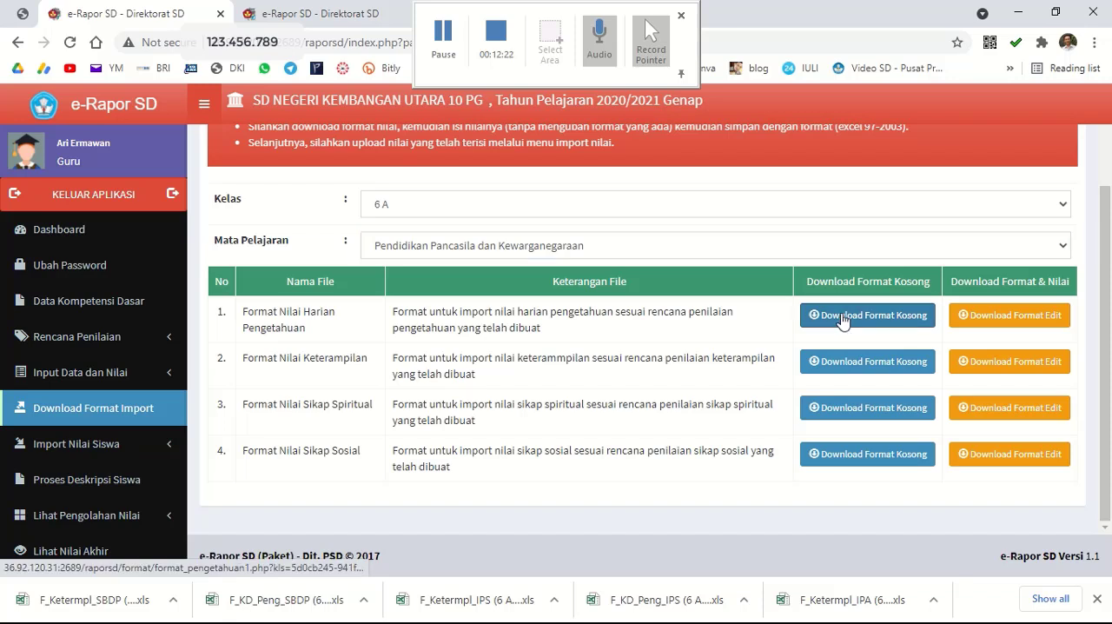
left_click(842, 369)
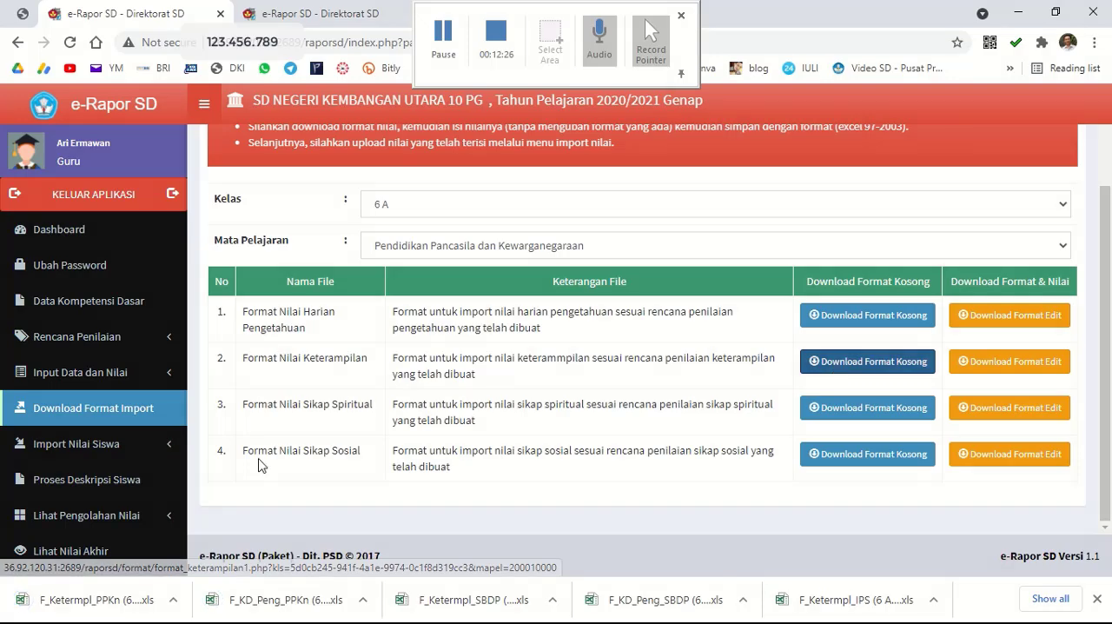
left_click(440, 252)
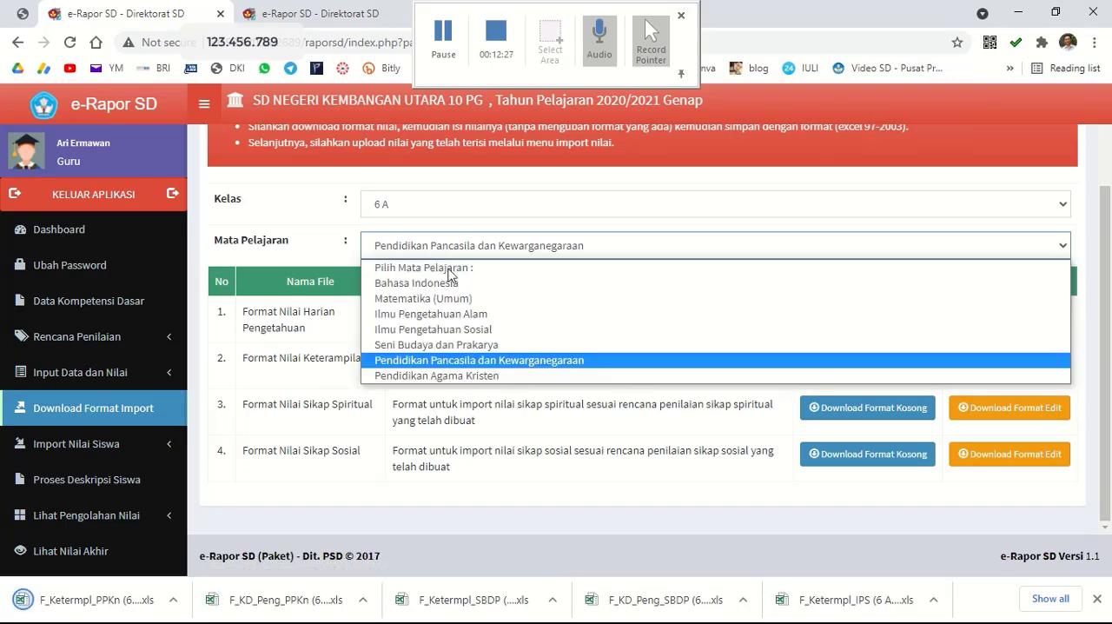
left_click(445, 377)
left_click(415, 213)
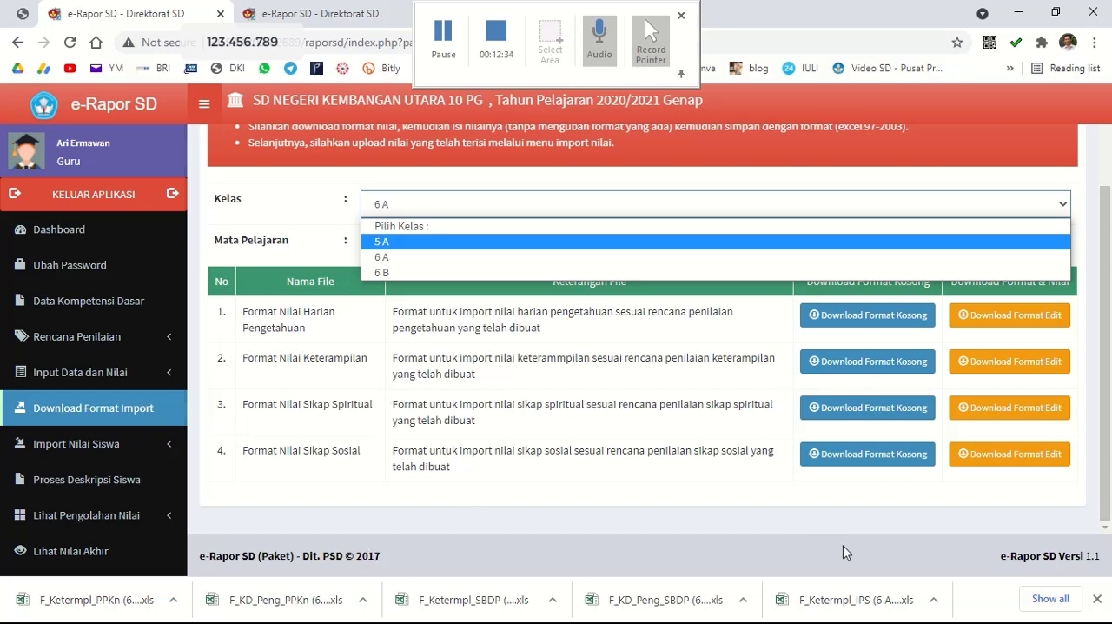
Show the latest download in its folder and select all twelve class 6 A format files, from F_KD_Peng_B Indo to F_Ketermpl_PPKn.
left_click(1052, 597)
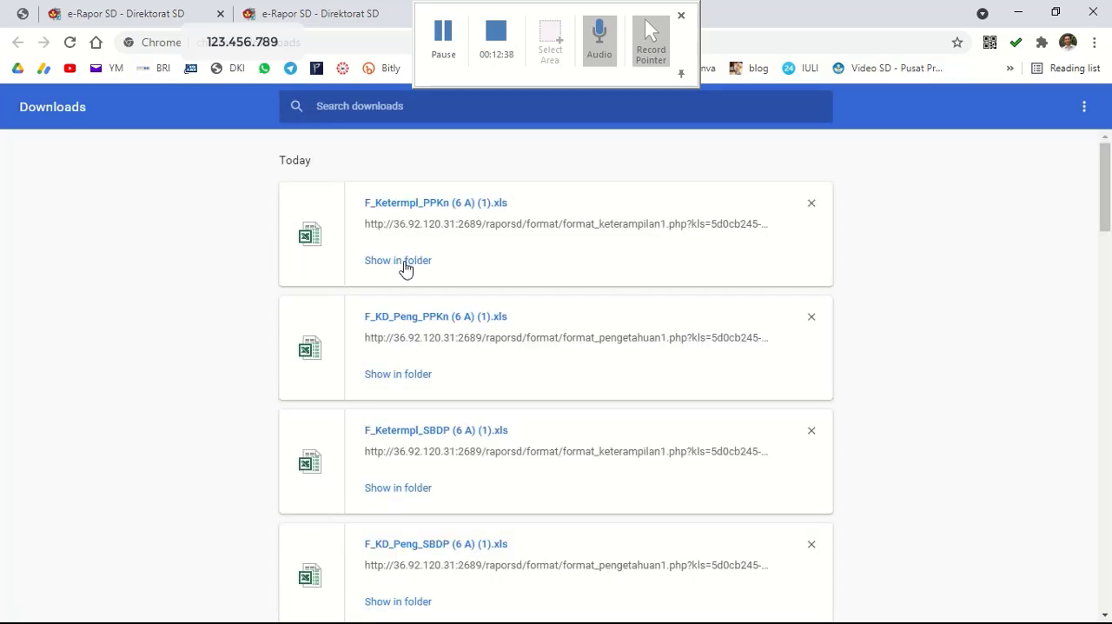
left_click(405, 269)
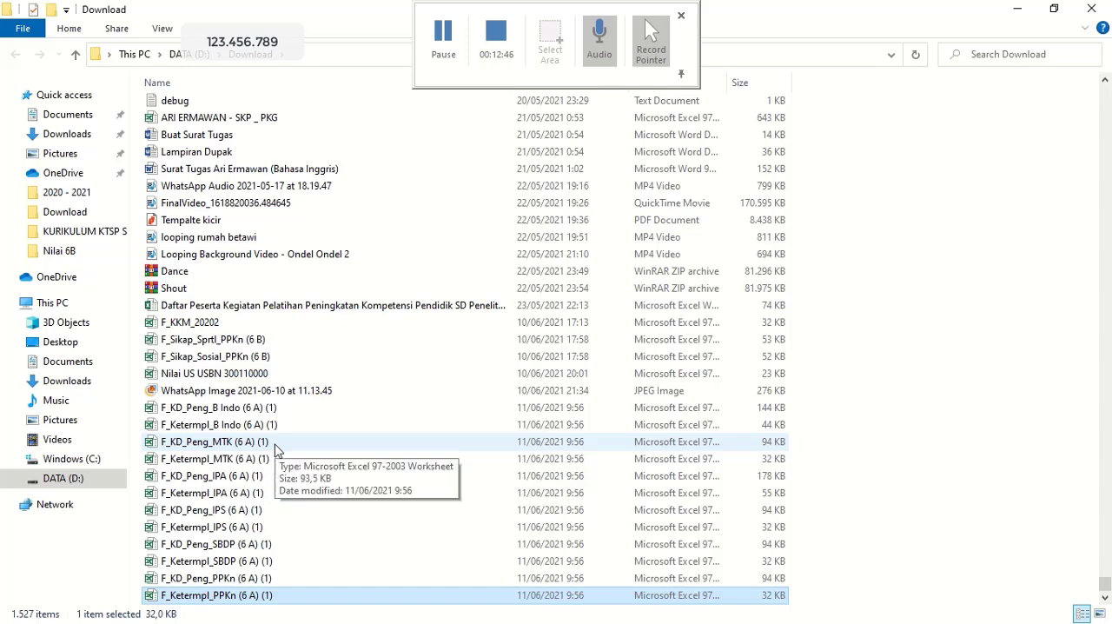
left_click(276, 448)
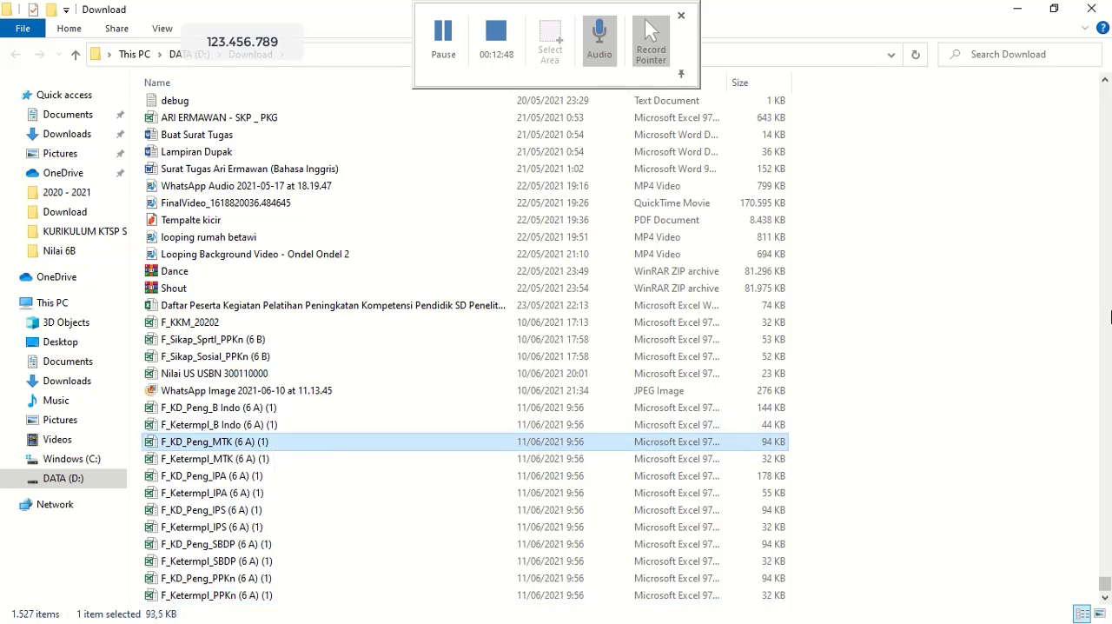
key("Down")
key("Down")
key("Down")
key("Down")
key("Down")
key("Down")
key("Down")
key("Down")
key("Down")
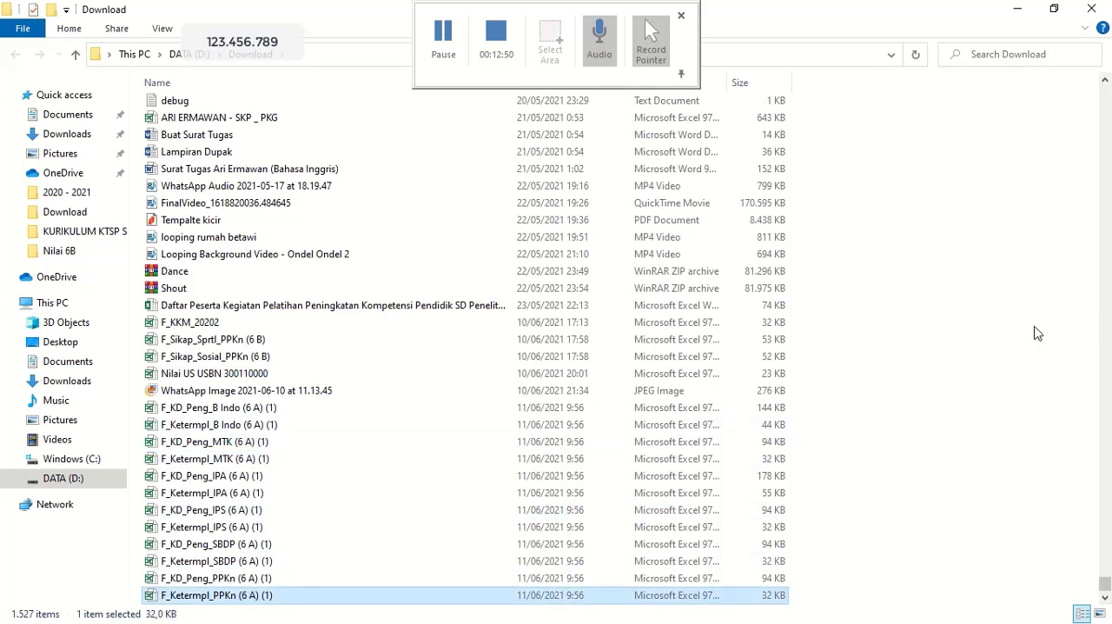
left_click(323, 446)
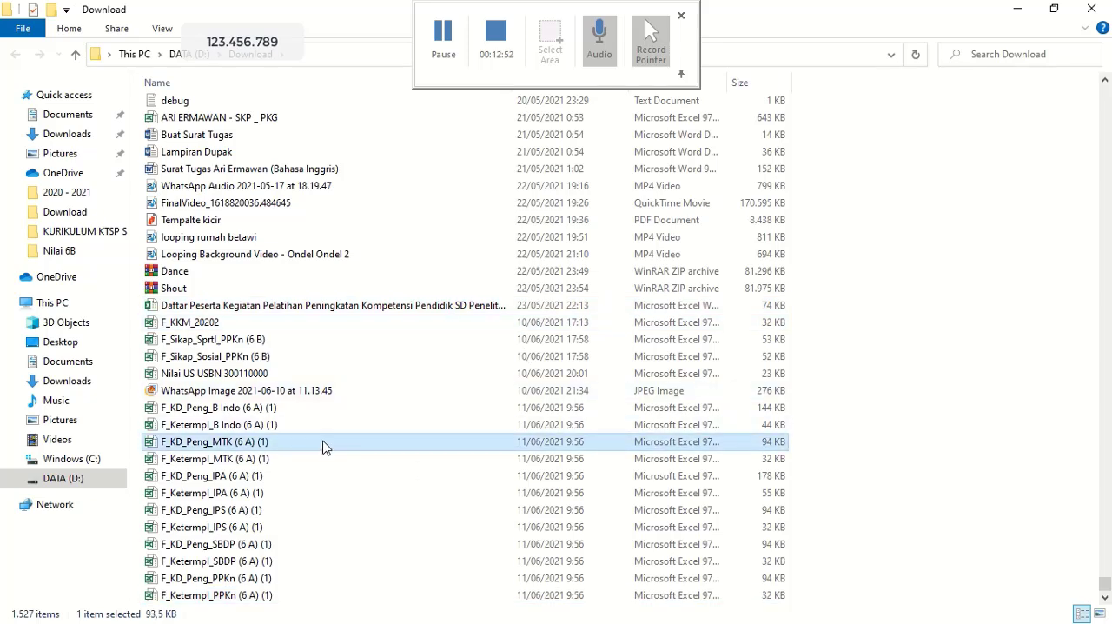
left_click(311, 409)
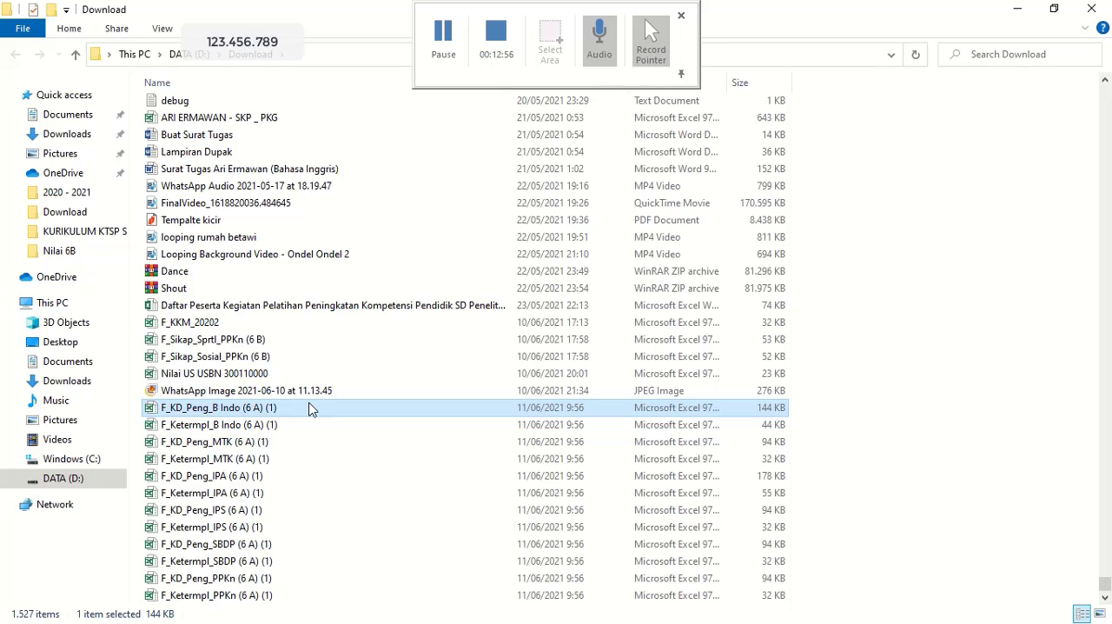
key("shift+Down")
key("shift+Down")
key("shift+Down")
key("shift+Down")
key("shift+Down")
key("shift+Down")
key("shift+Down")
key("shift+Down")
key("shift+Down")
key("shift+Down")
key("shift+Down")
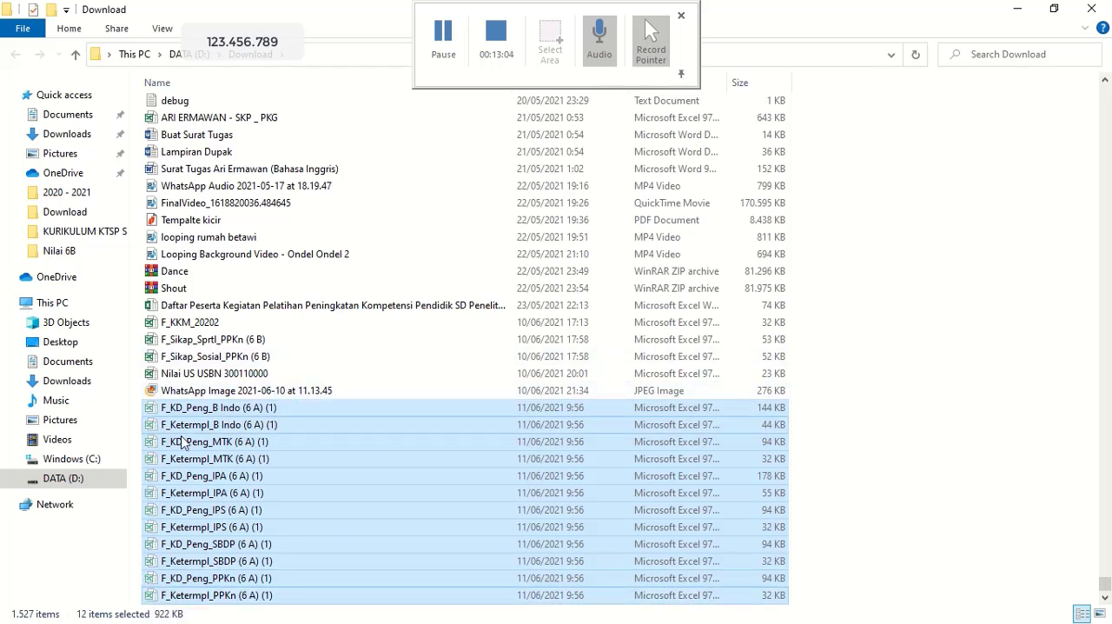
Create a folder named Nilai 6A inside the 2020 - 2021 folder and paste the twelve format files into it.
left_click(61, 479)
left_click(70, 192)
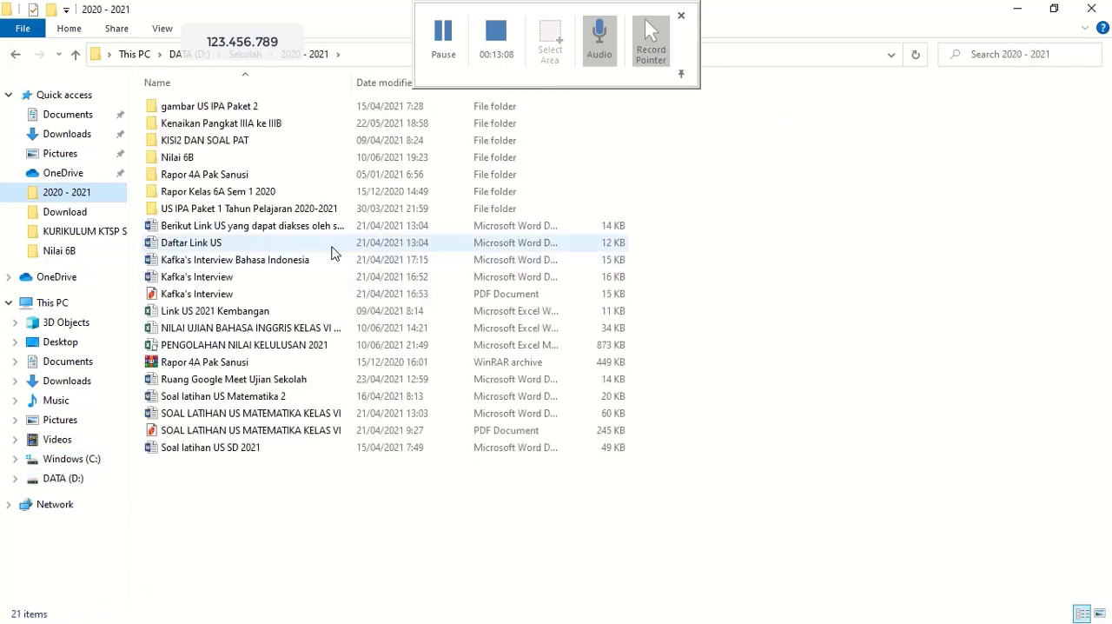
right_click(274, 516)
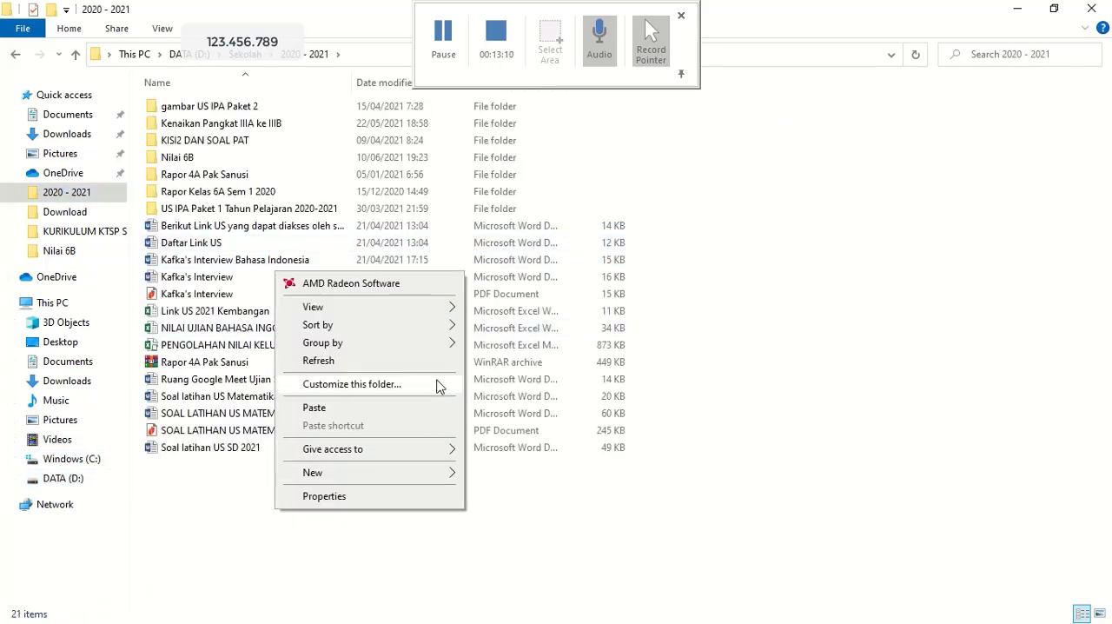
mouse_move(438, 470)
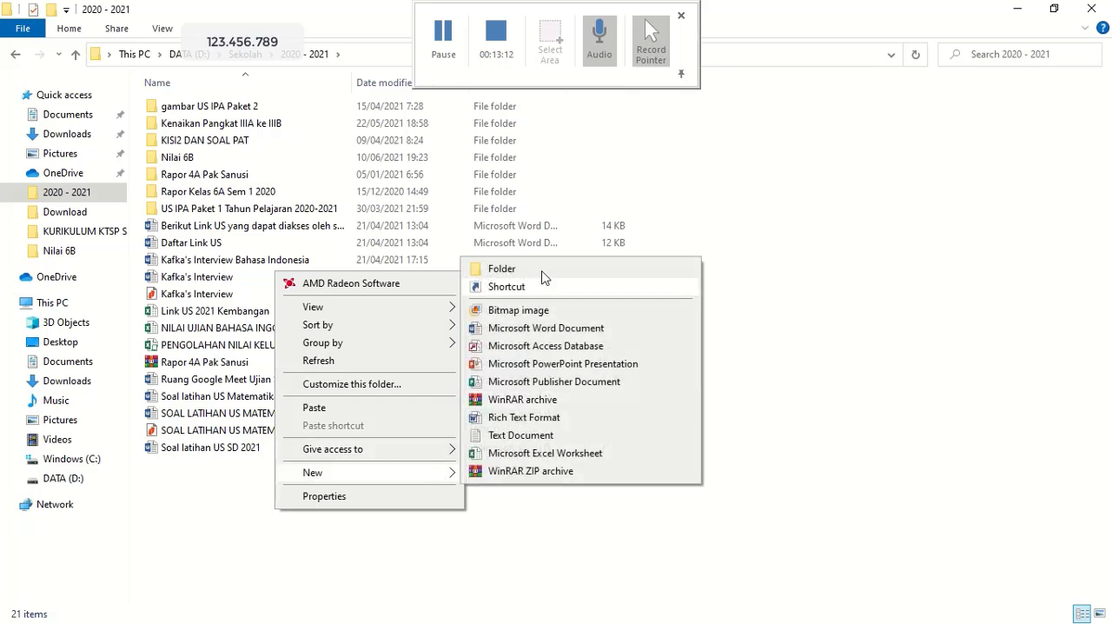
left_click(541, 278)
type("Nilai 6A")
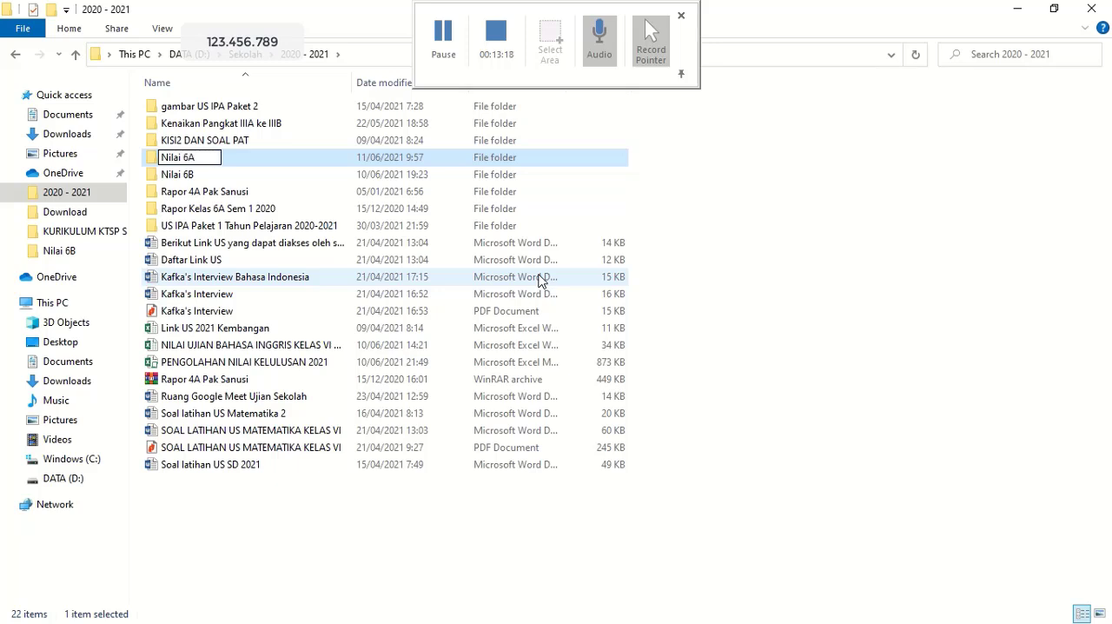
key("Return")
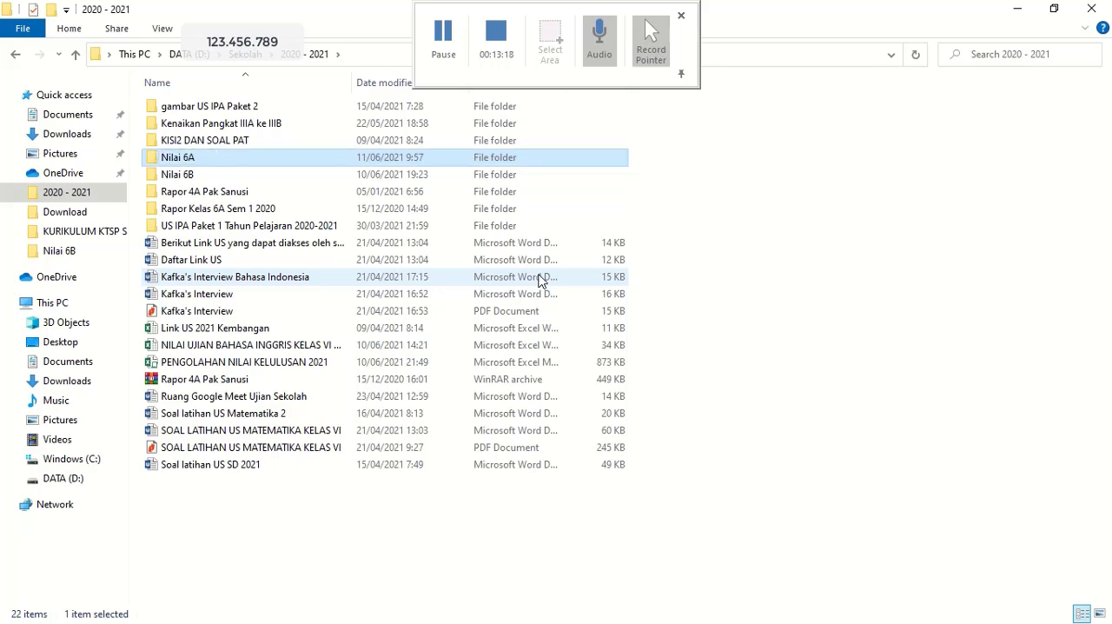
double_click(236, 162)
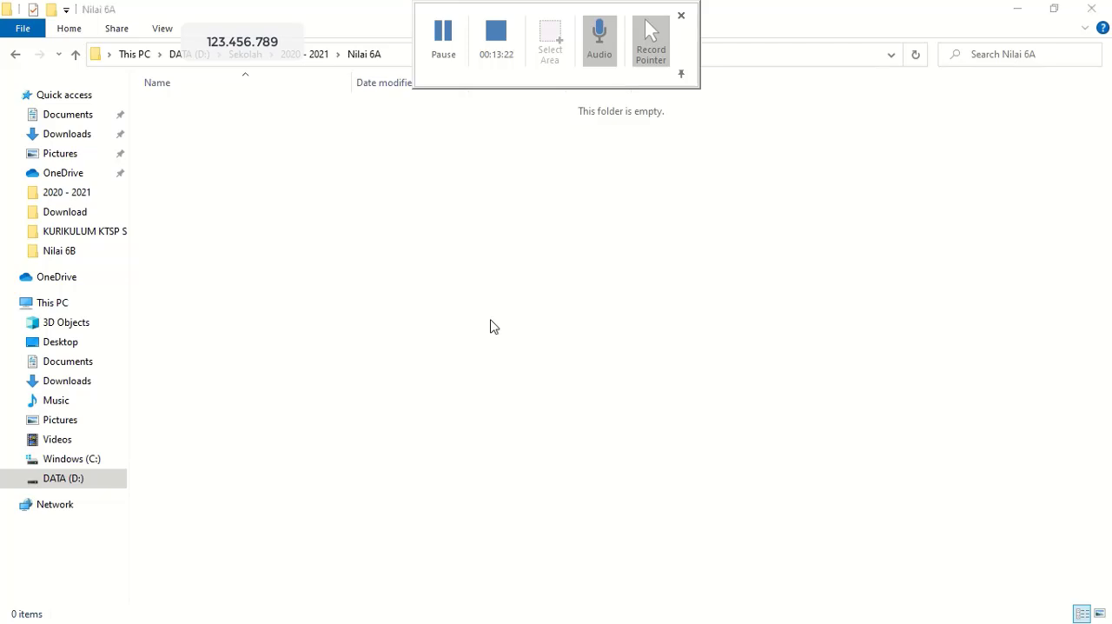
left_click(402, 413)
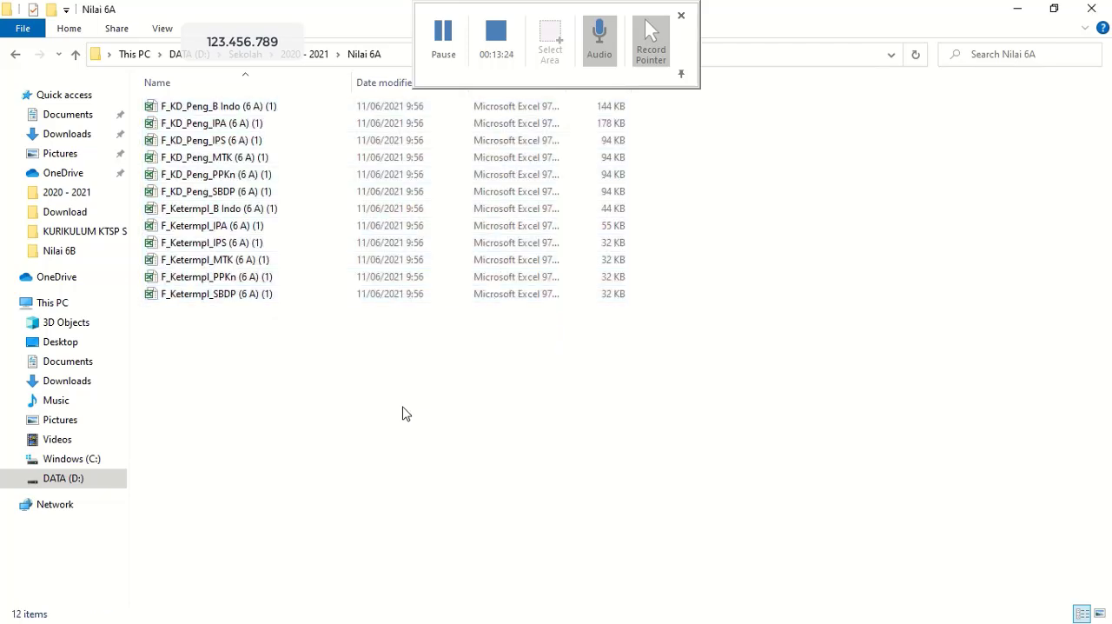
Open F_KD_Peng_B Indo (6 A) (1) in Excel, maximize its window and enable editing.
left_click(243, 113)
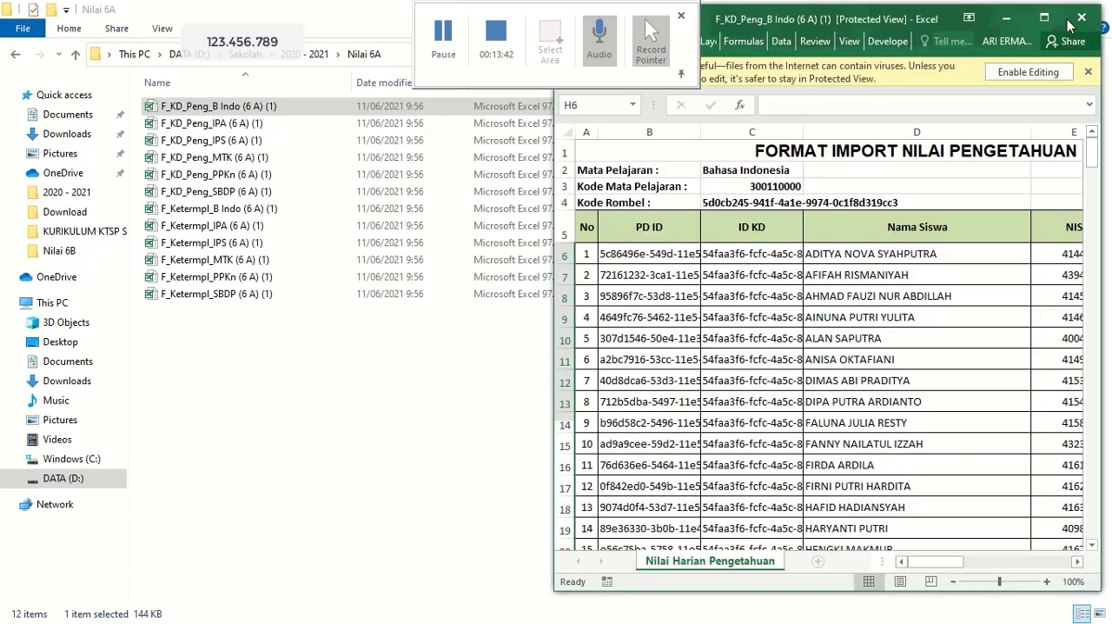
left_click(1050, 18)
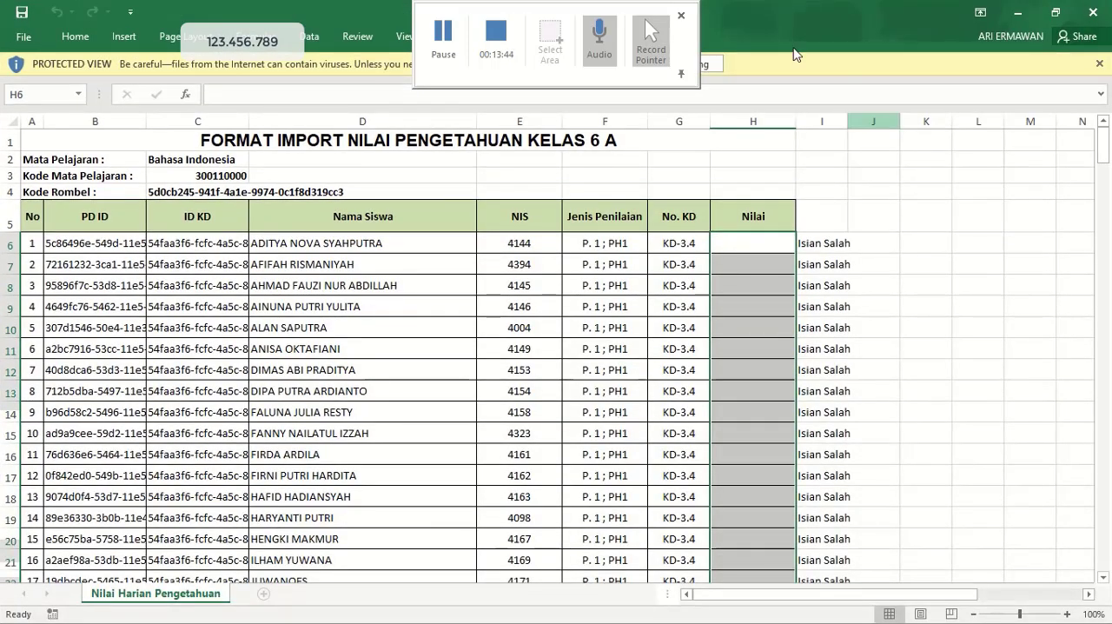
left_click(705, 64)
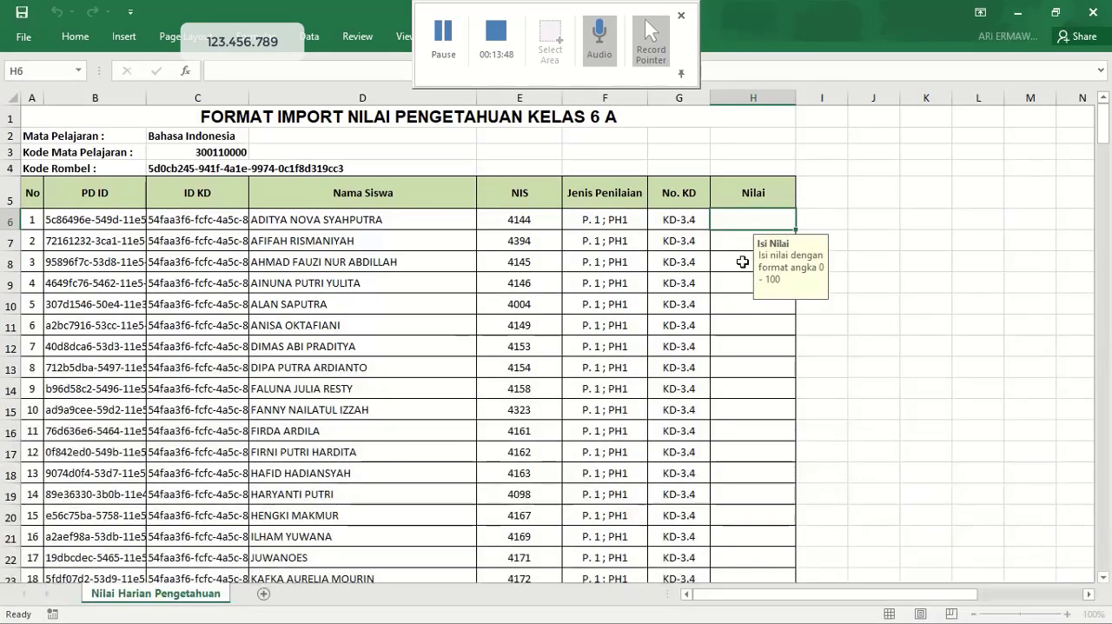
Examine the Nilai cells where each student's KD-3.4 score goes in the Bahasa Indonesia knowledge sheet.
left_click(723, 241)
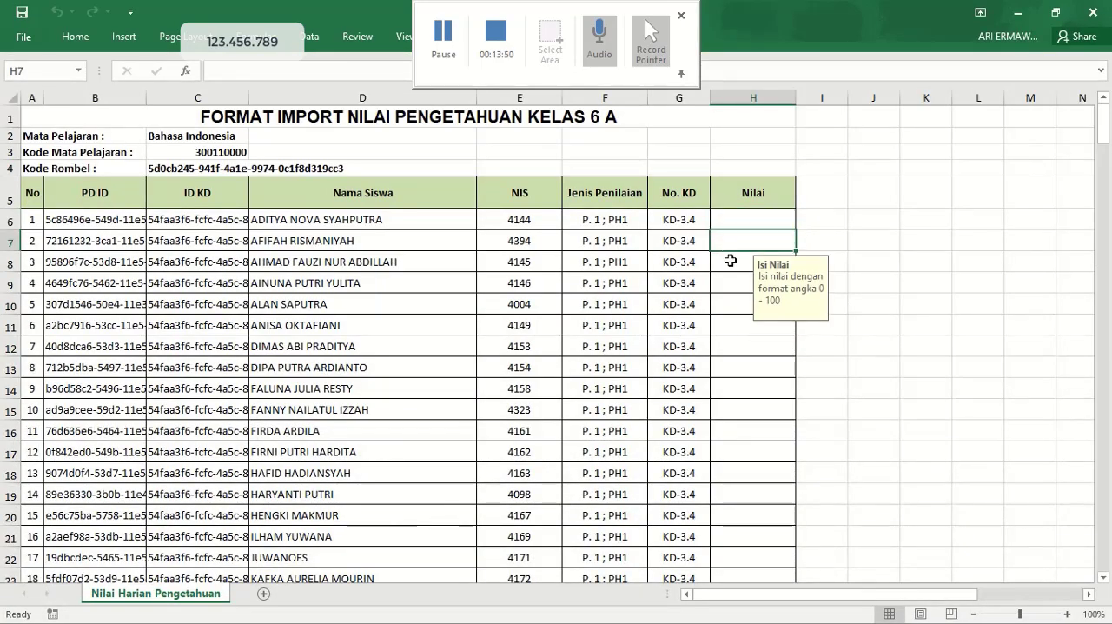
left_click(730, 261)
left_click(731, 282)
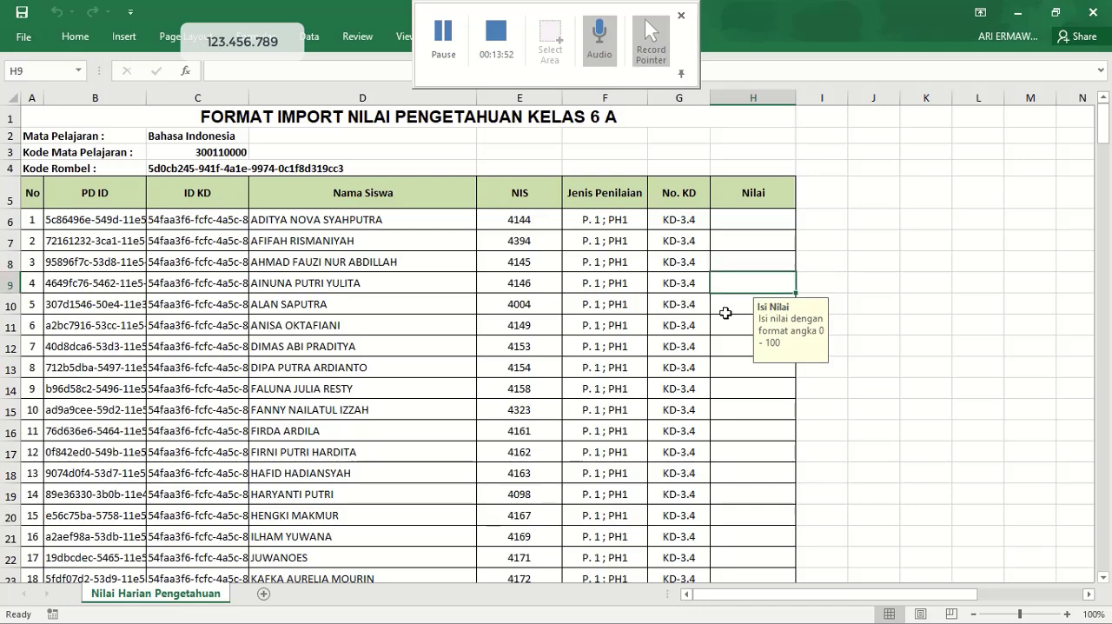
scroll(725, 321, "down", 4)
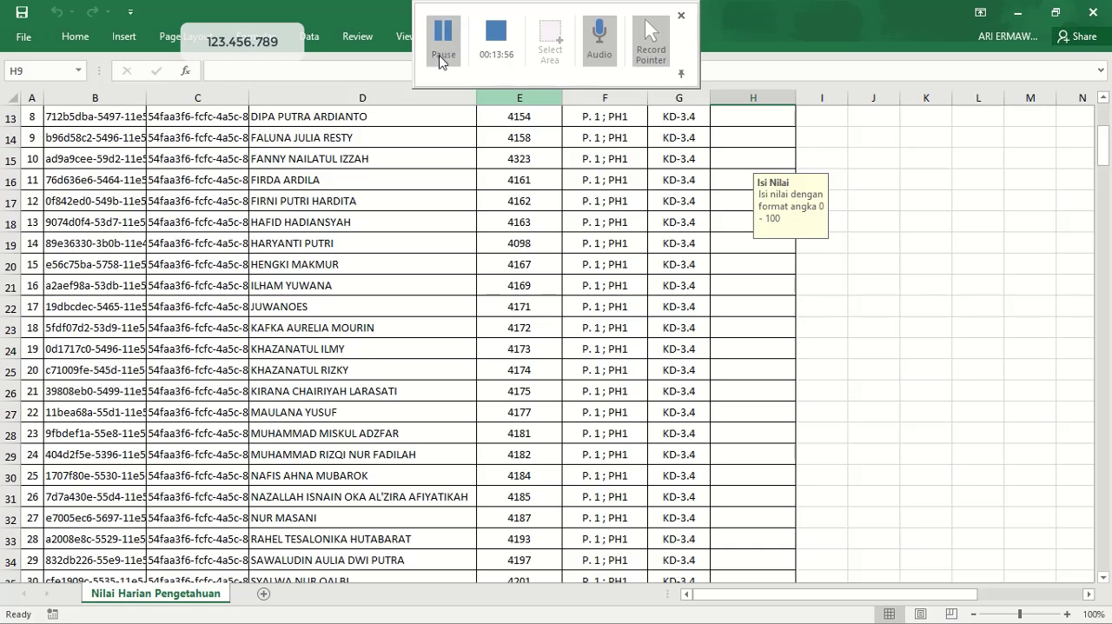
left_click(741, 261)
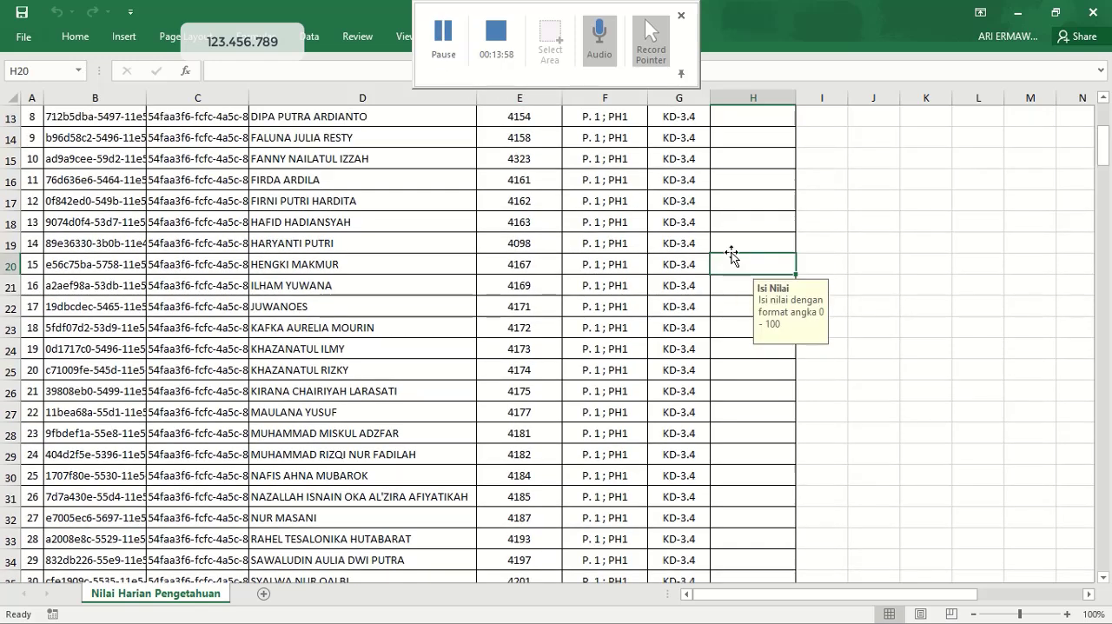
left_click(443, 35)
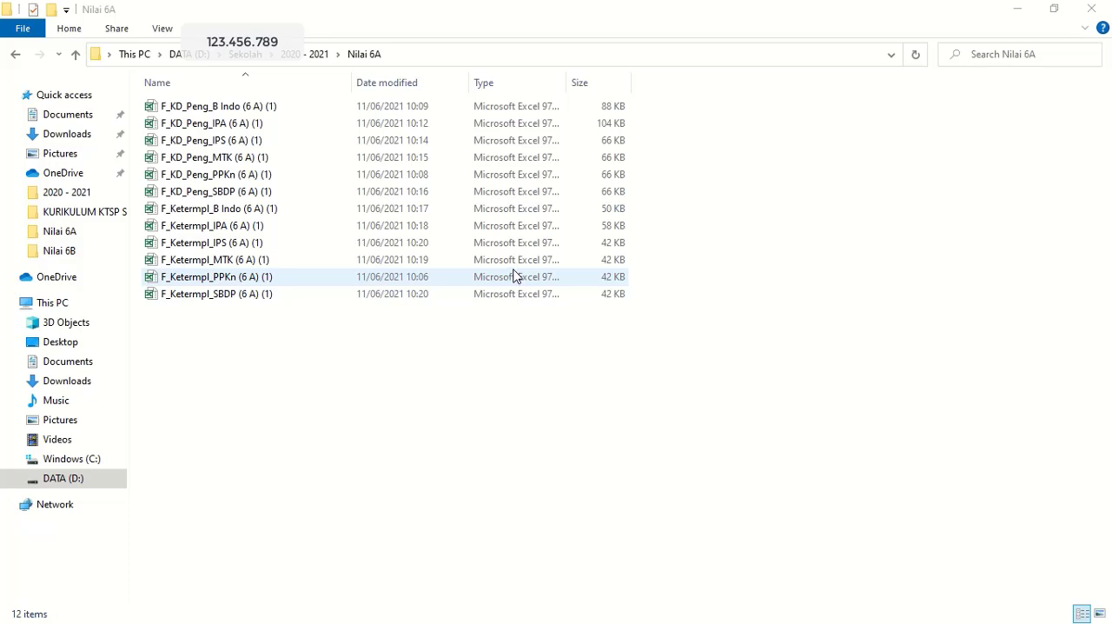
Open F_KD_Peng_B Indo (6 A) (1) in Excel, review the filled-in KD-3.4 scores and close the workbook.
left_click(220, 110)
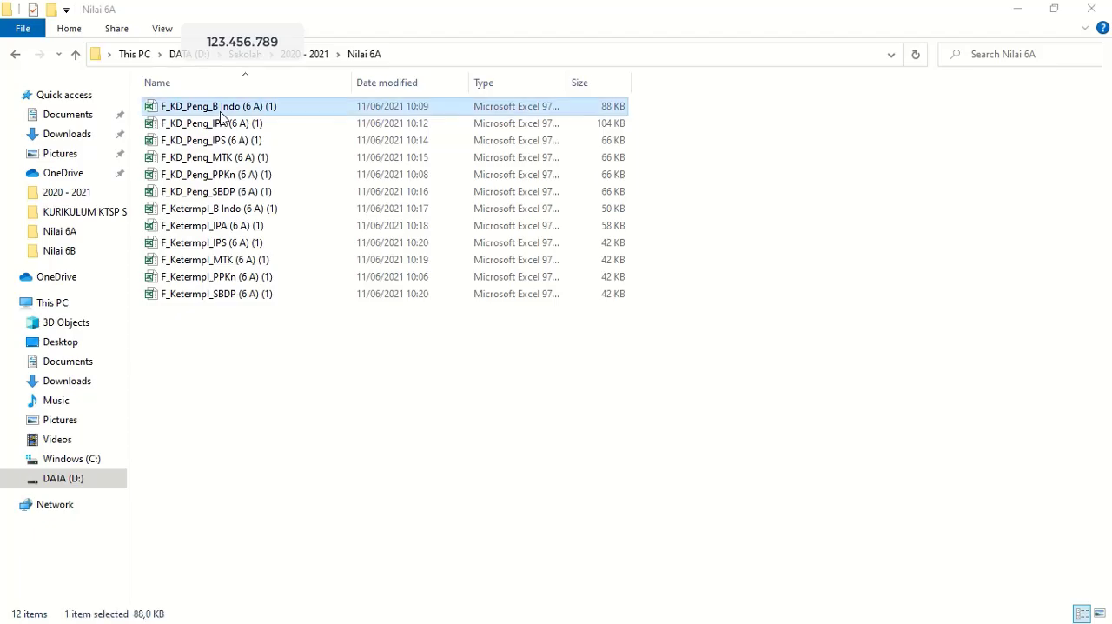
double_click(220, 111)
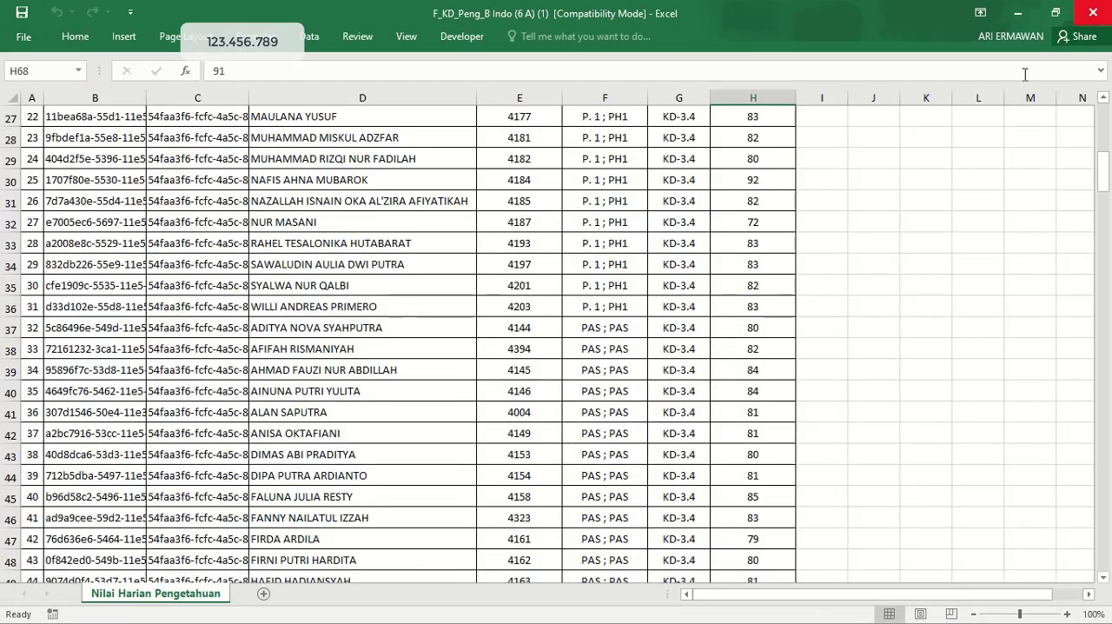
left_click_drag(1105, 175, 1095, 512)
left_click(1084, 15)
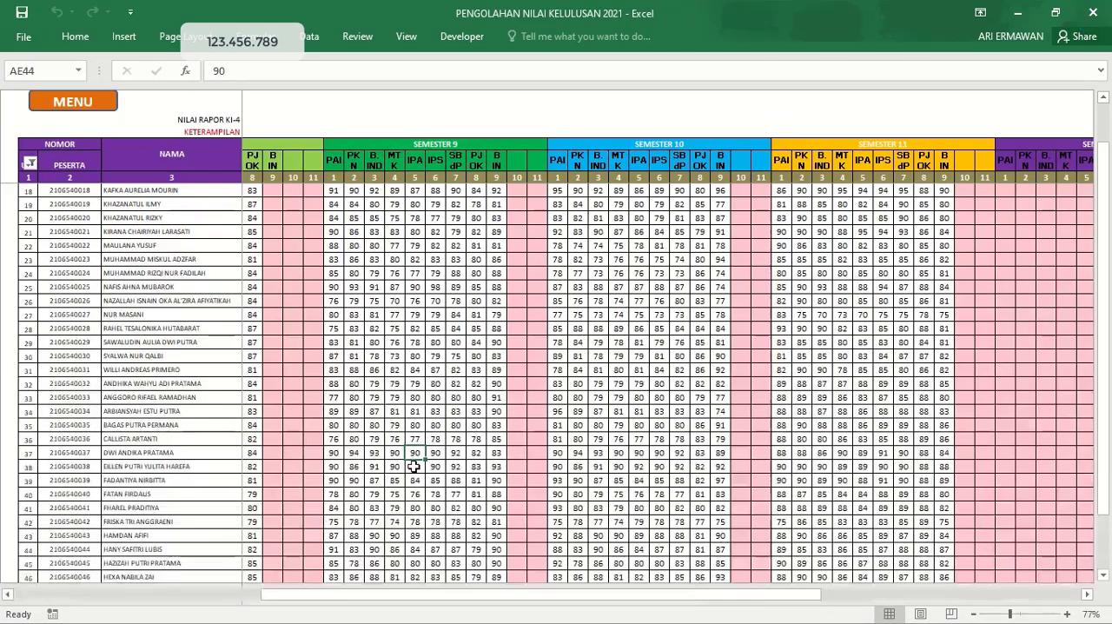
Switch to e-Rapor SD in Chrome and open the Import Nilai Pengetahuan page for student scores.
key("super")
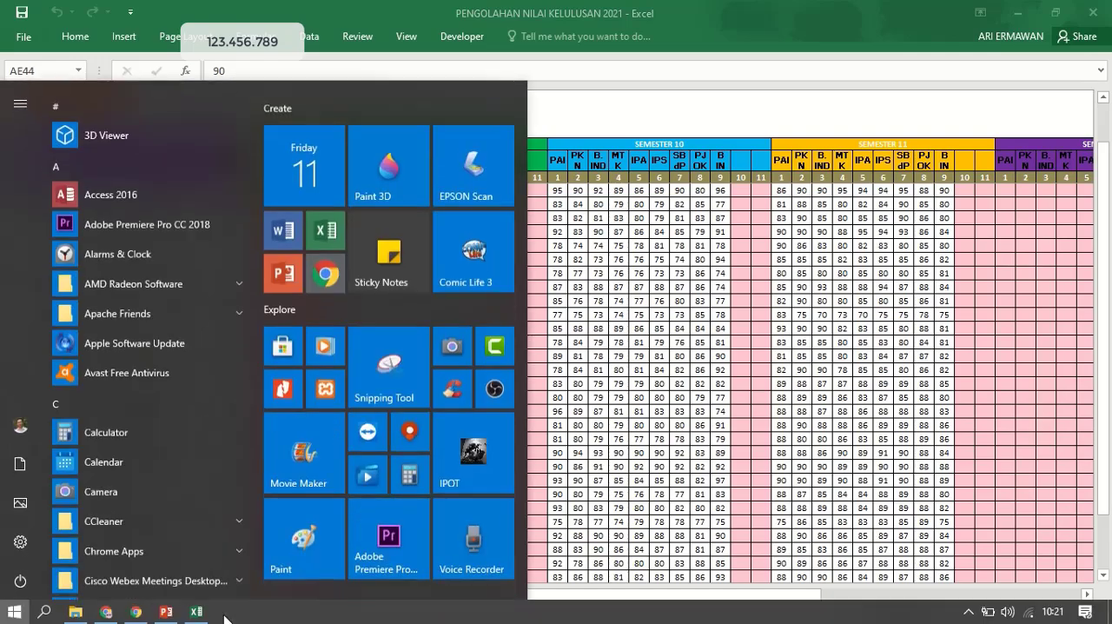
left_click(137, 612)
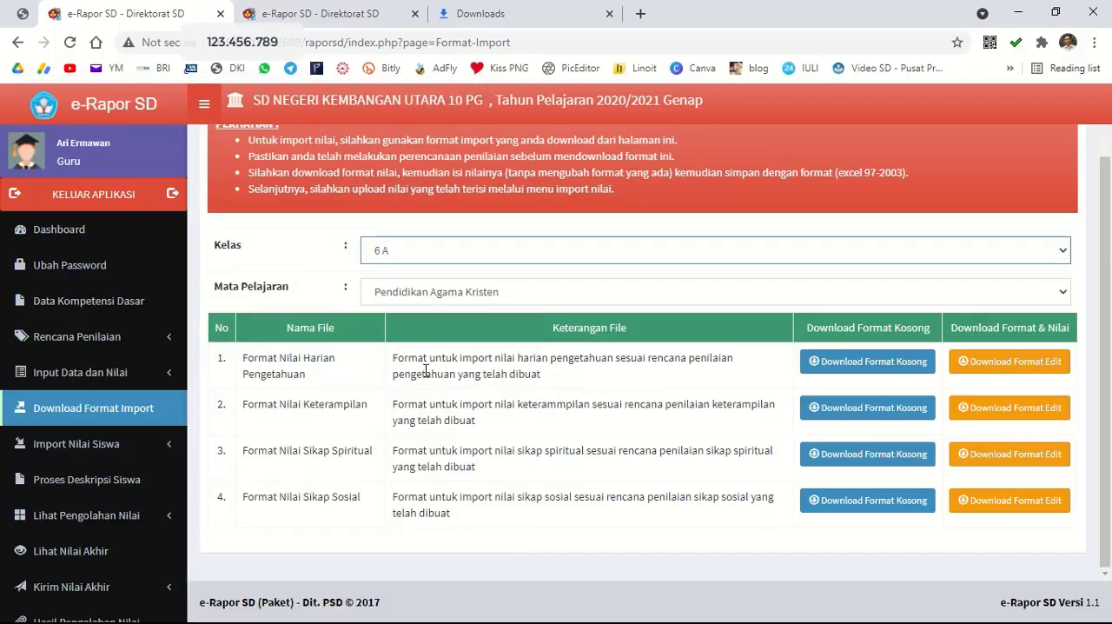
left_click(147, 458)
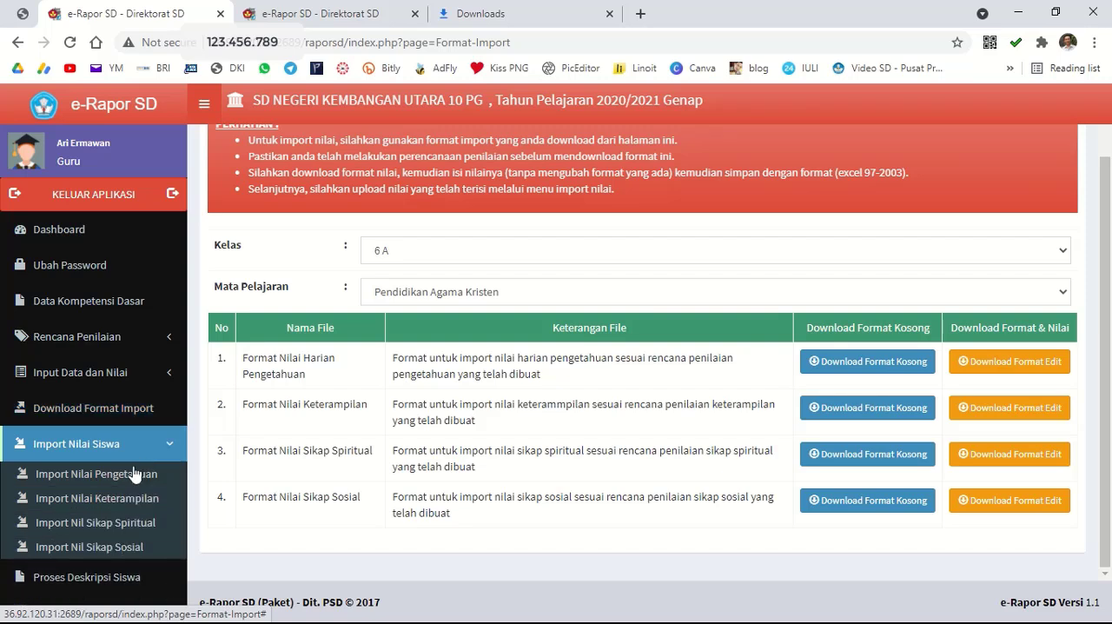
left_click(121, 478)
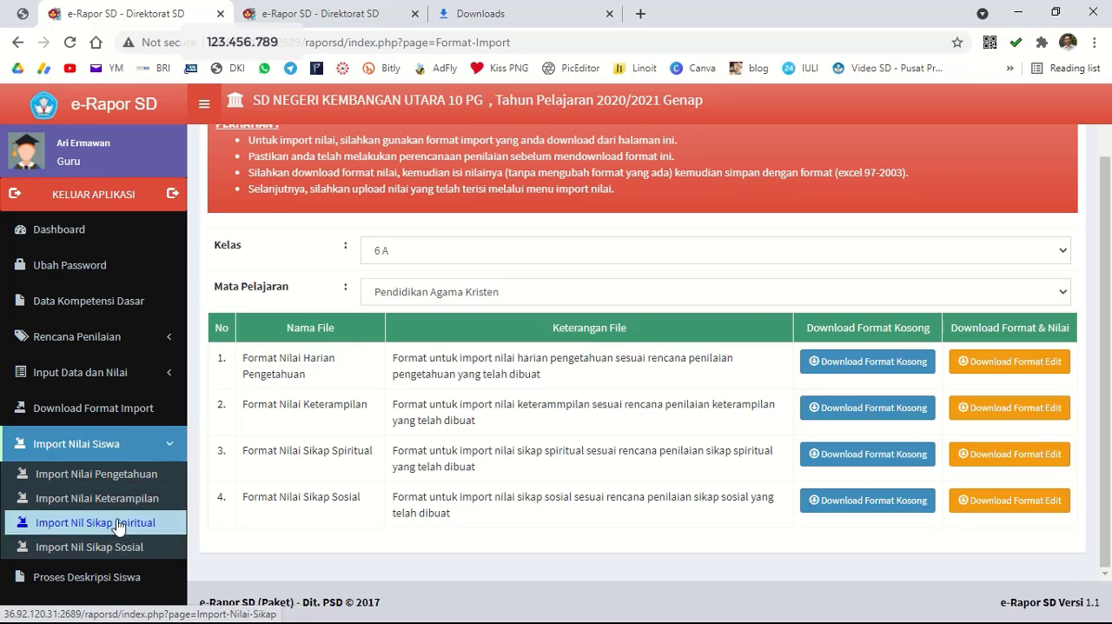
left_click(103, 480)
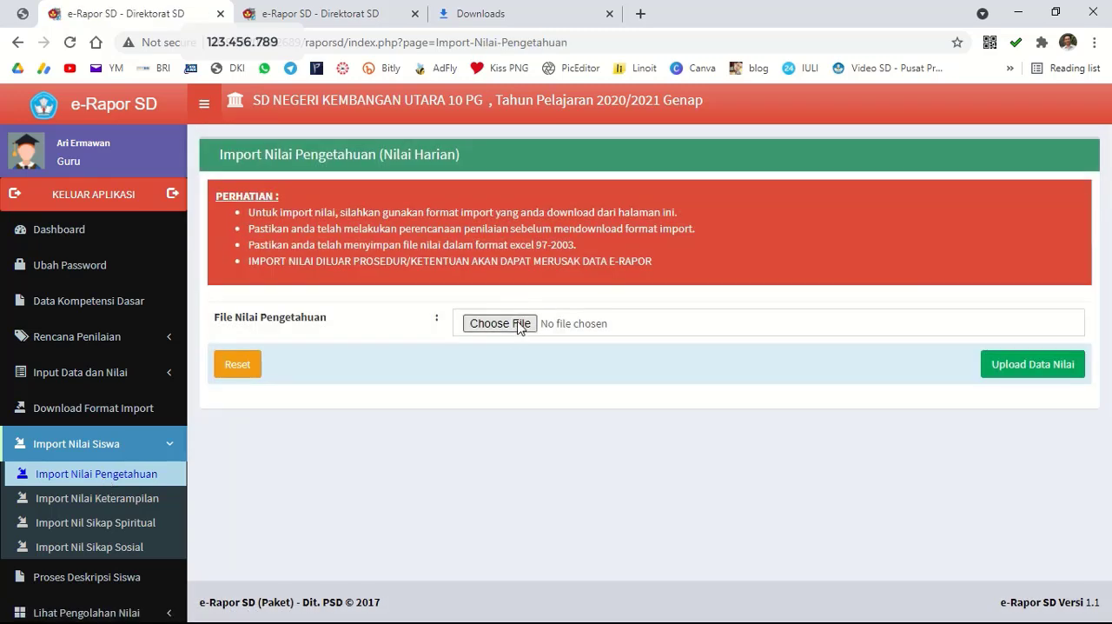
Choose F_KD_Peng_B Indo (6 A) (1) from the Nilai 6A folder as the knowledge score file.
left_click(519, 324)
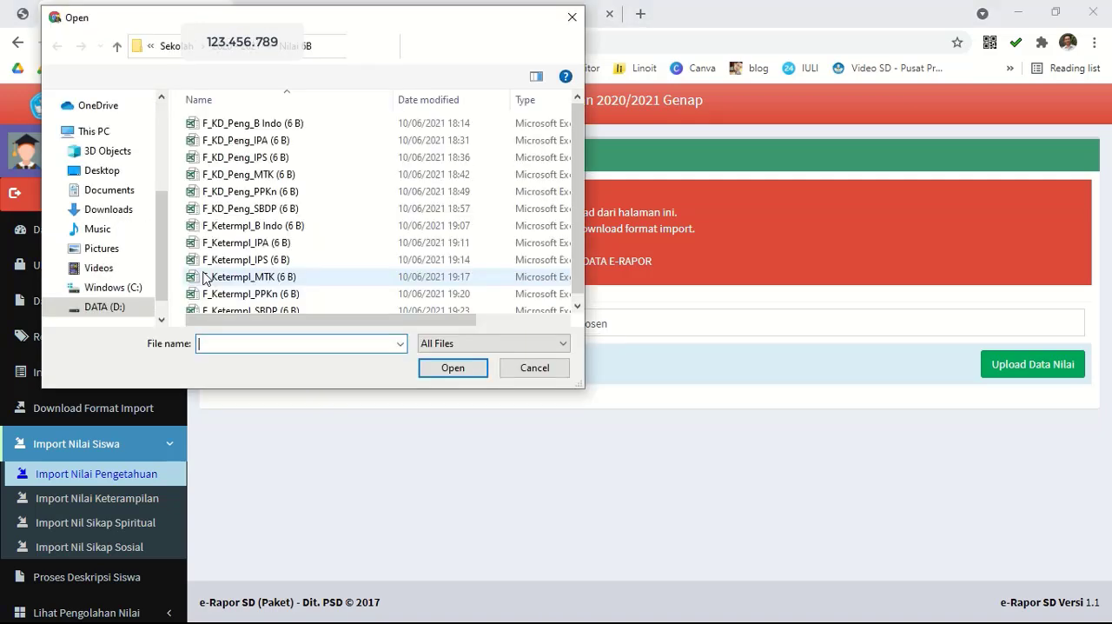
left_click(232, 54)
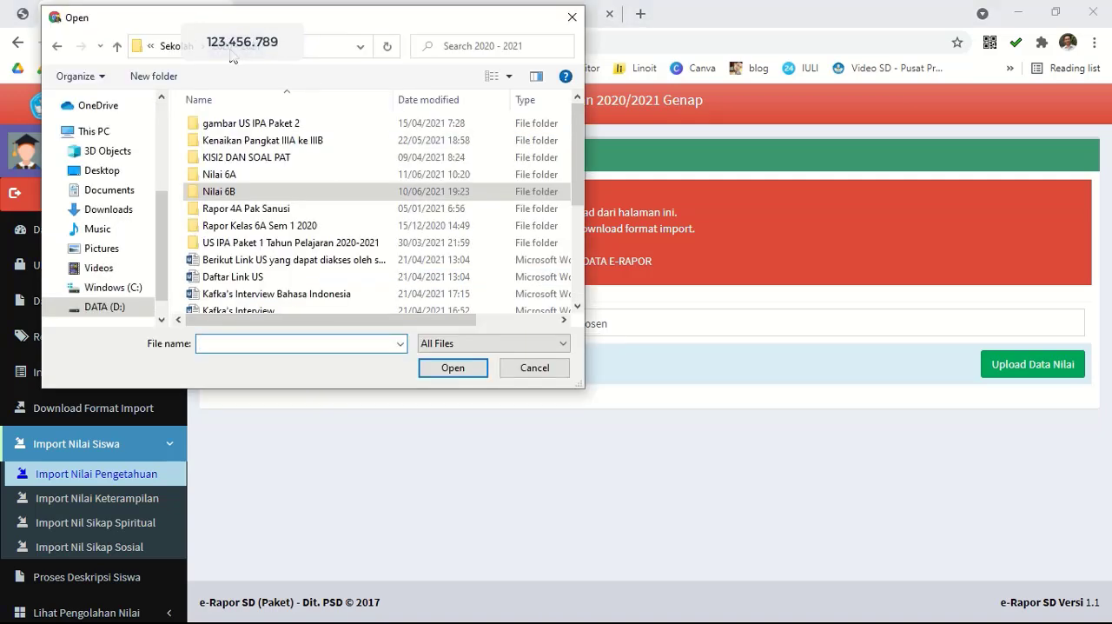
double_click(228, 177)
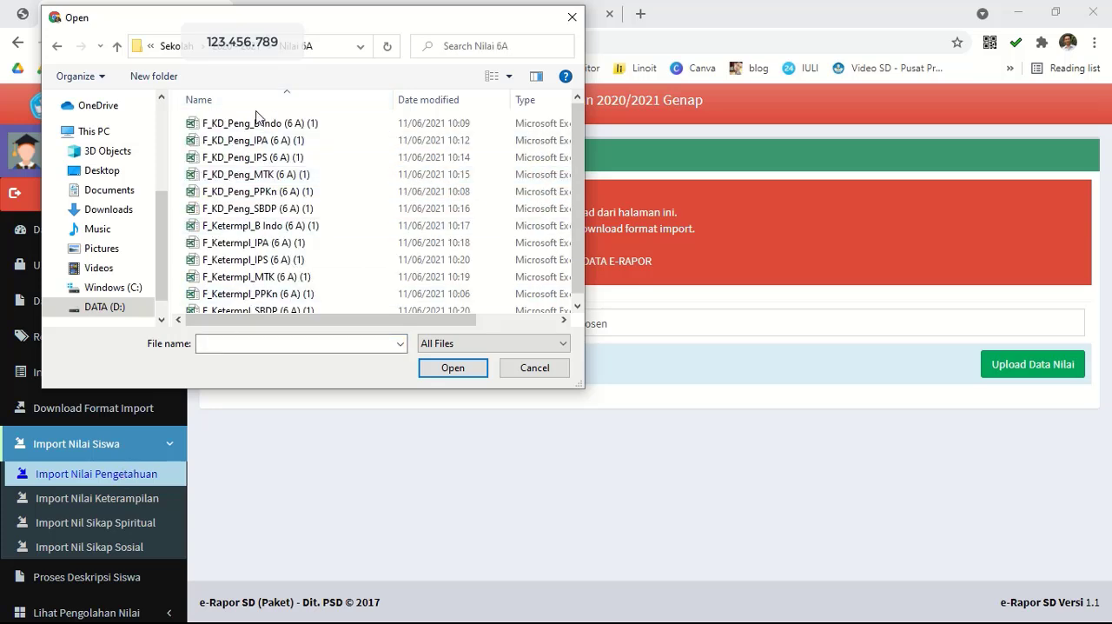
left_click(232, 130)
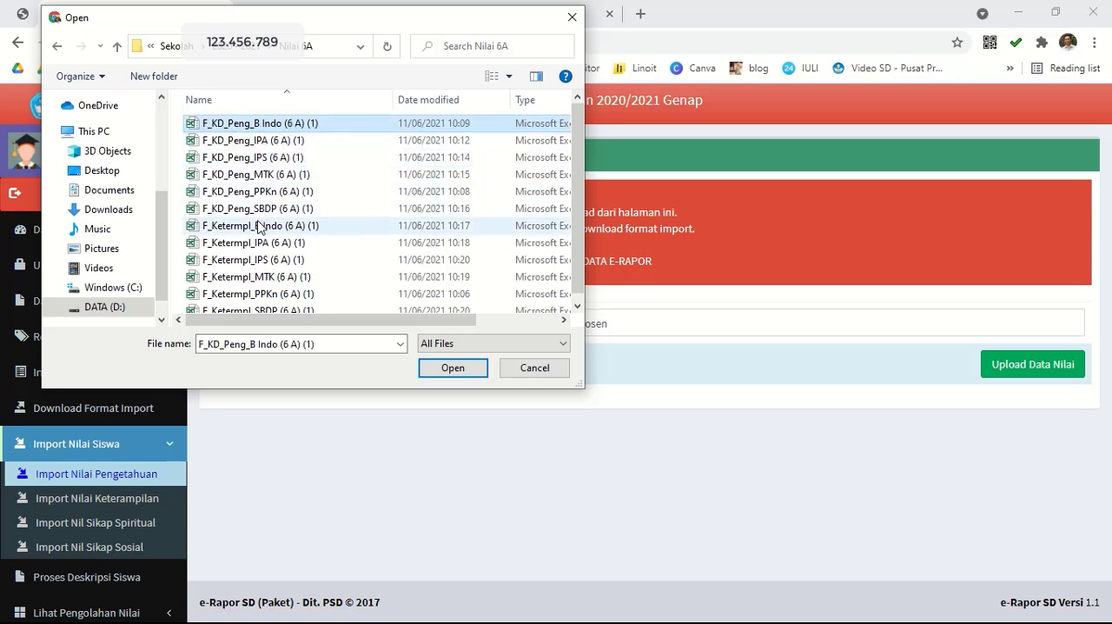
left_click(467, 372)
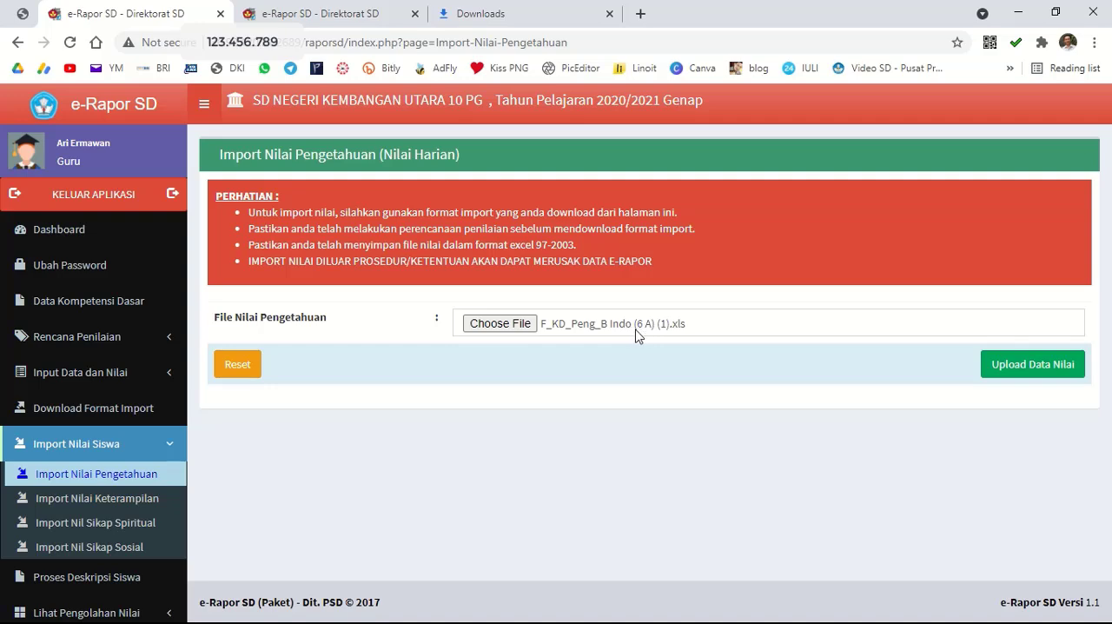
Upload the chosen Bahasa Indonesia knowledge score file and save the imported scores.
left_click(1005, 369)
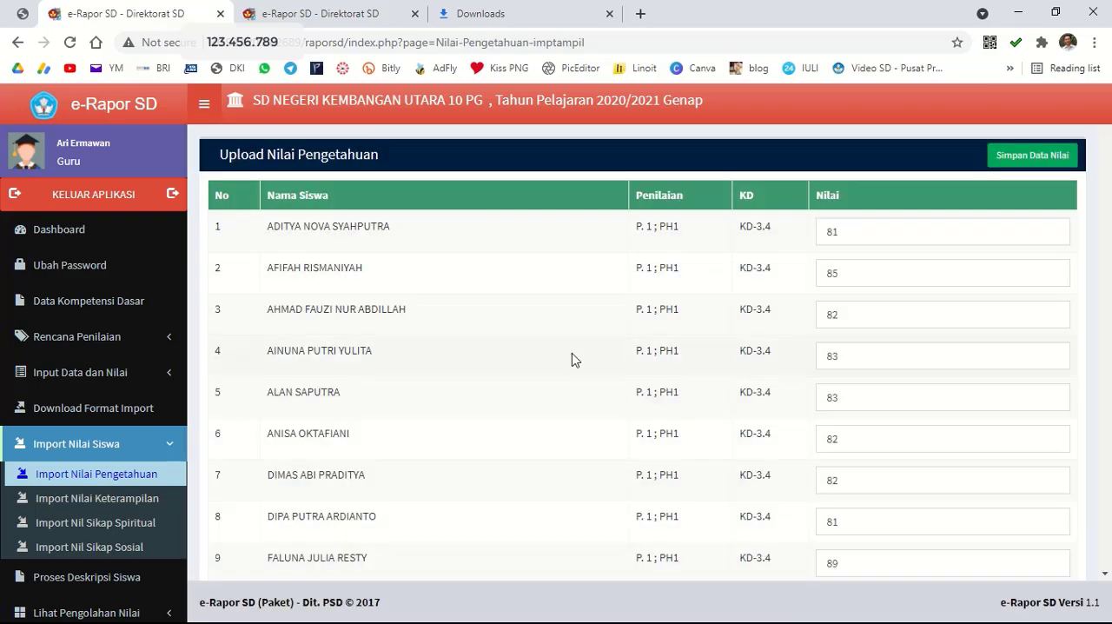
left_click(1043, 167)
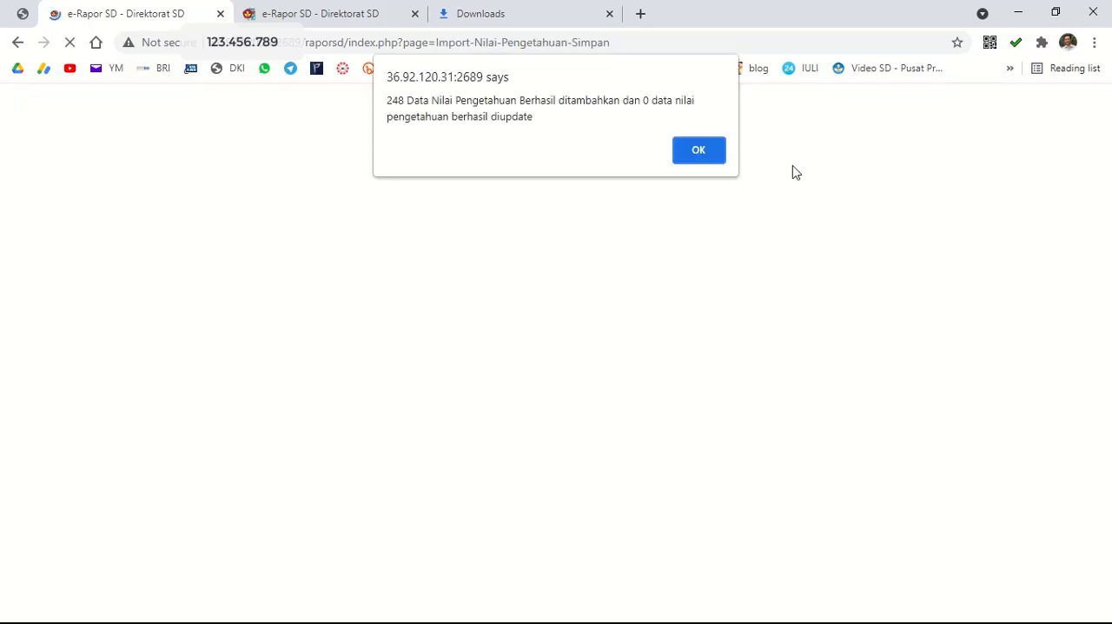
left_click(714, 149)
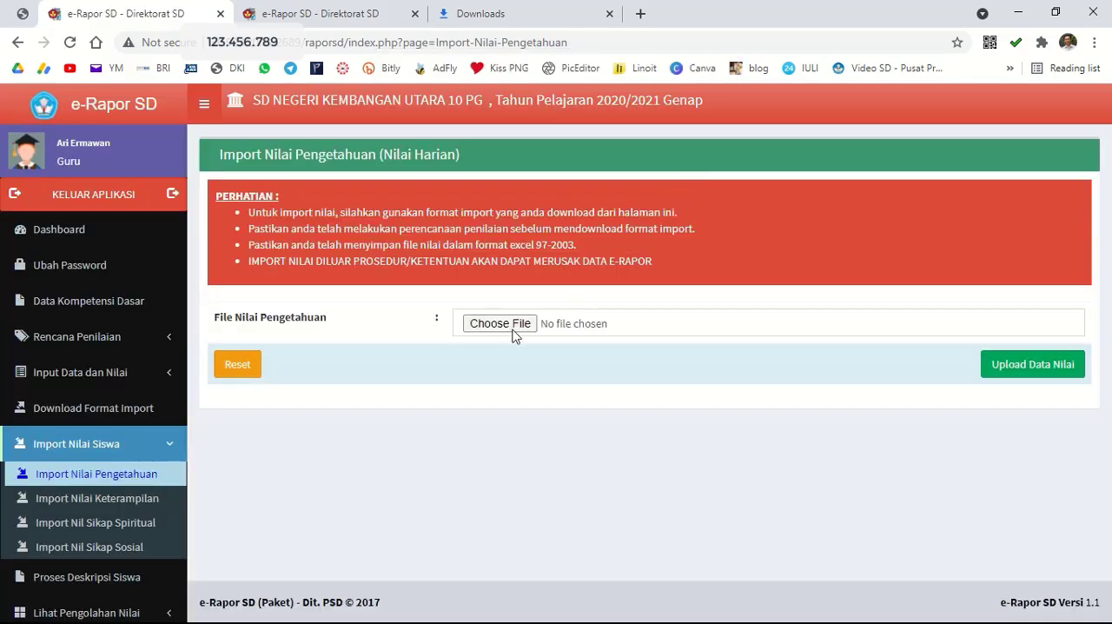
Import the IPA knowledge scores from F_KD_Peng_IPA (6 A) (1) and save them.
left_click(501, 323)
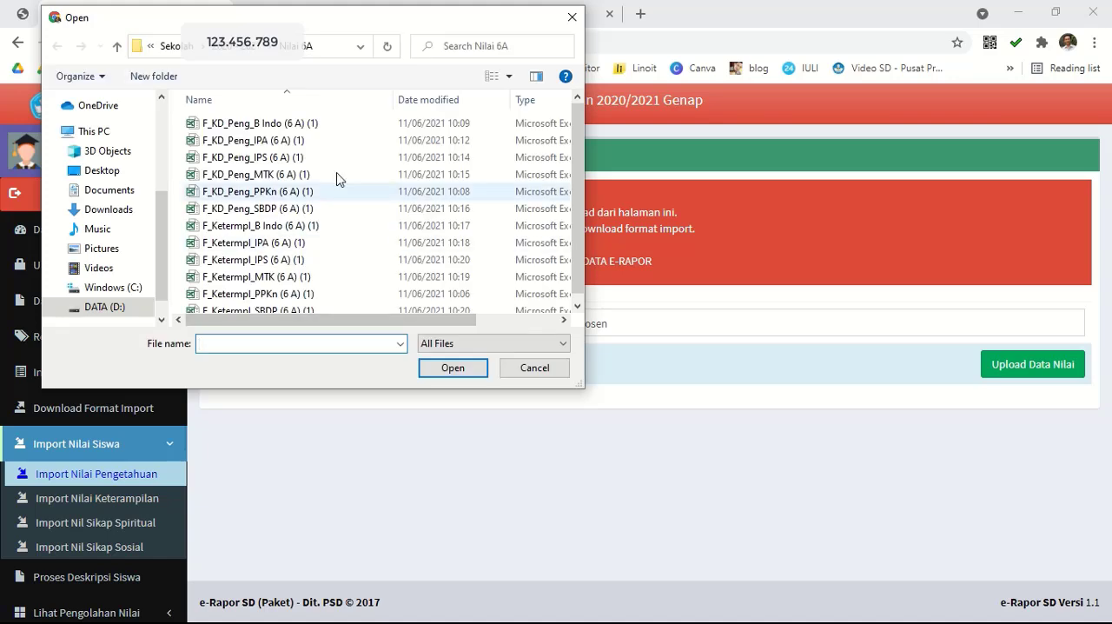
left_click(291, 141)
left_click(462, 360)
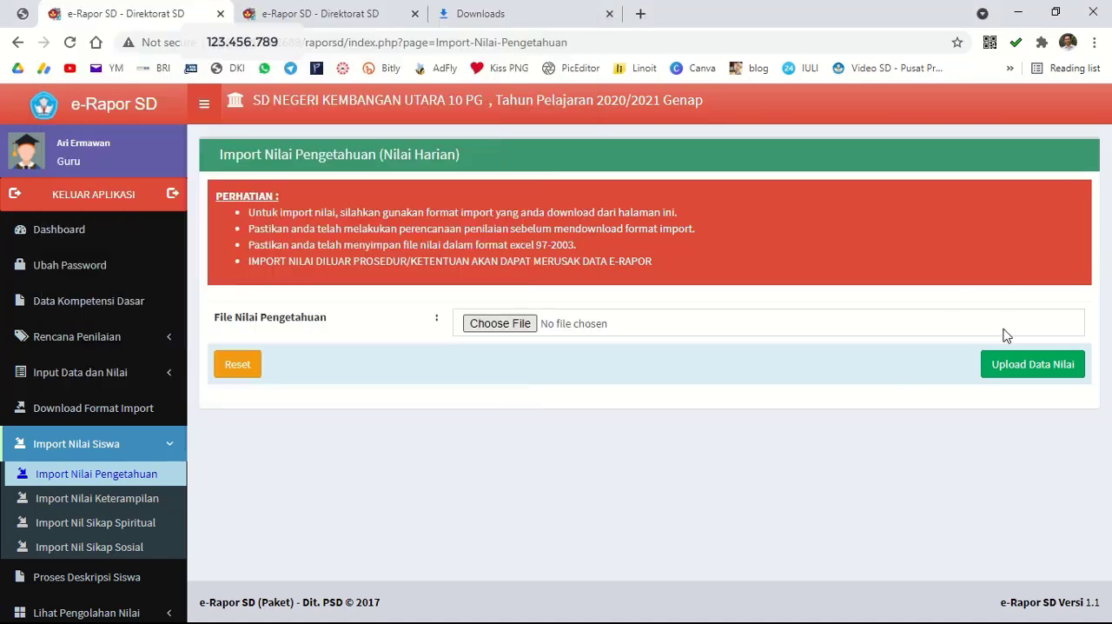
left_click(1043, 365)
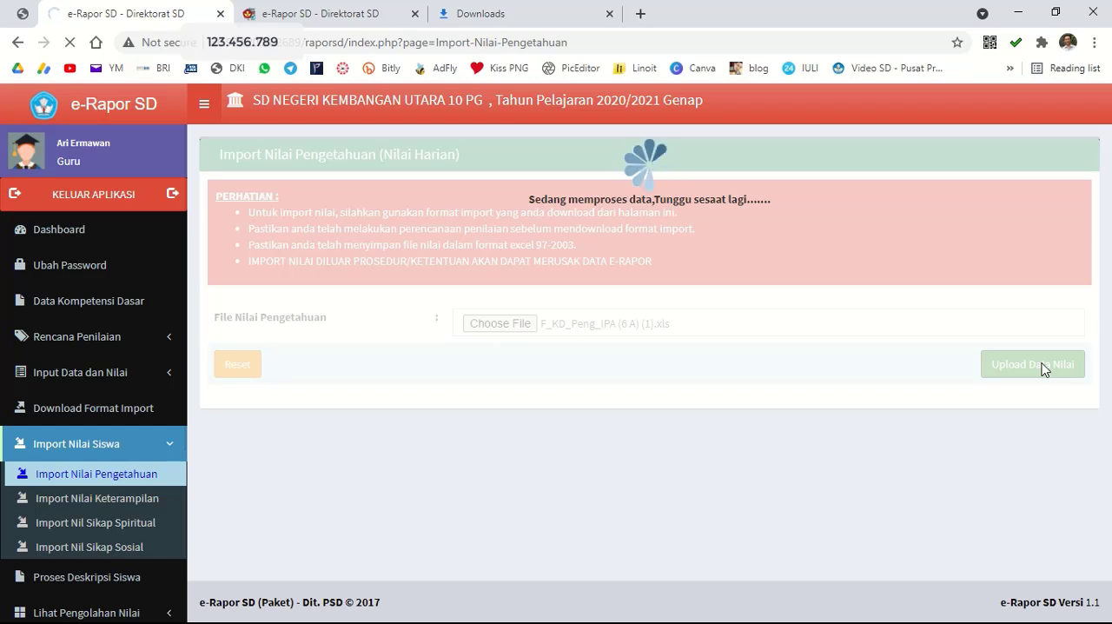
mouse_move(392, 7)
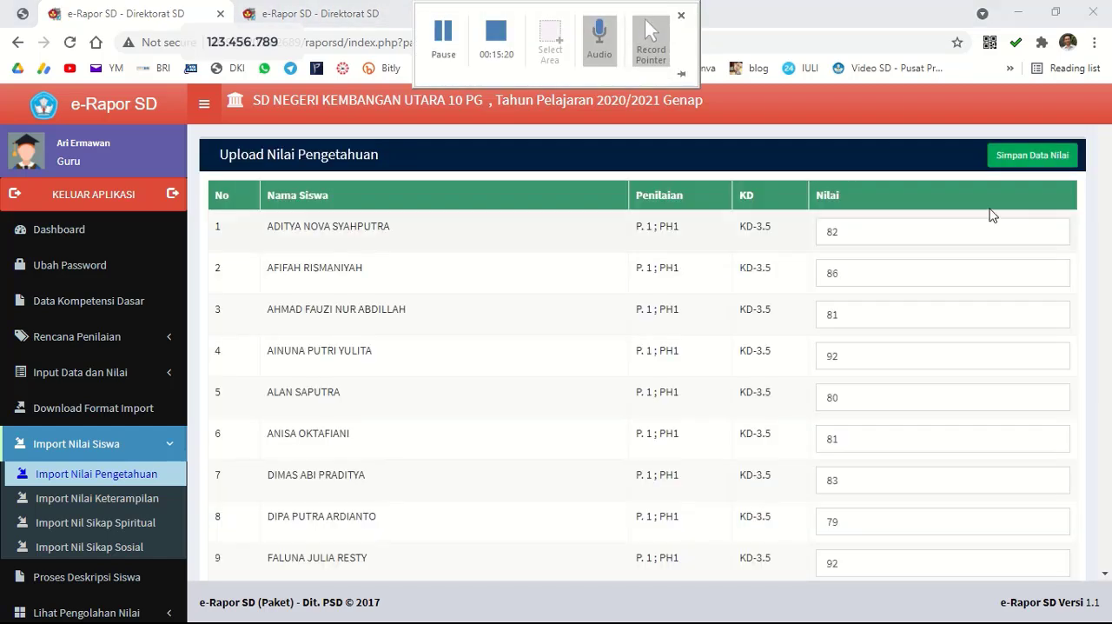
left_click(1043, 160)
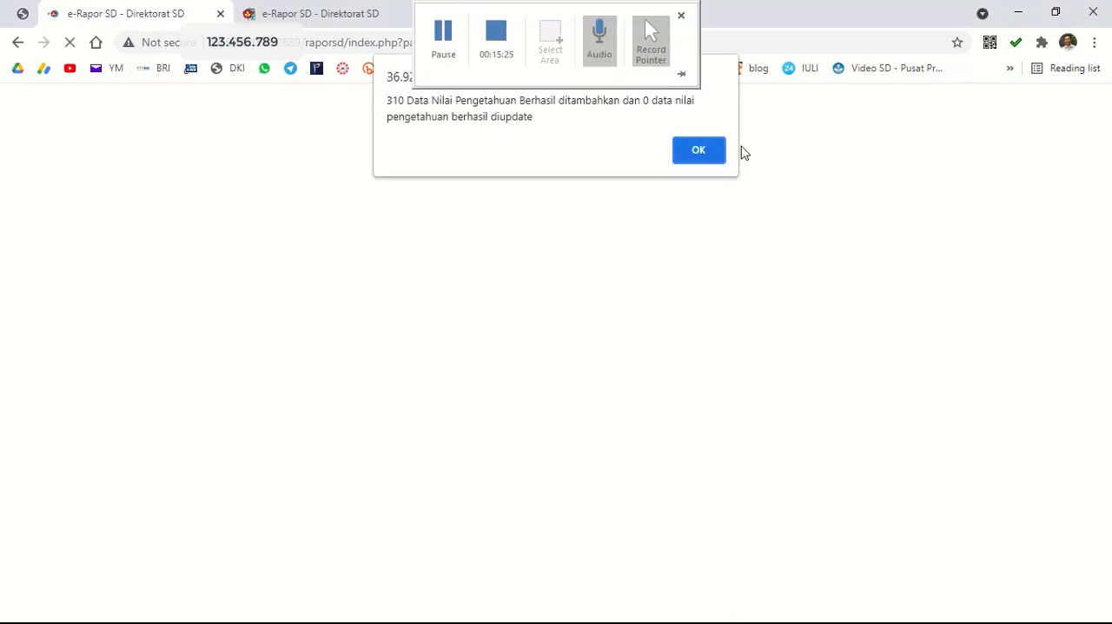
left_click(696, 156)
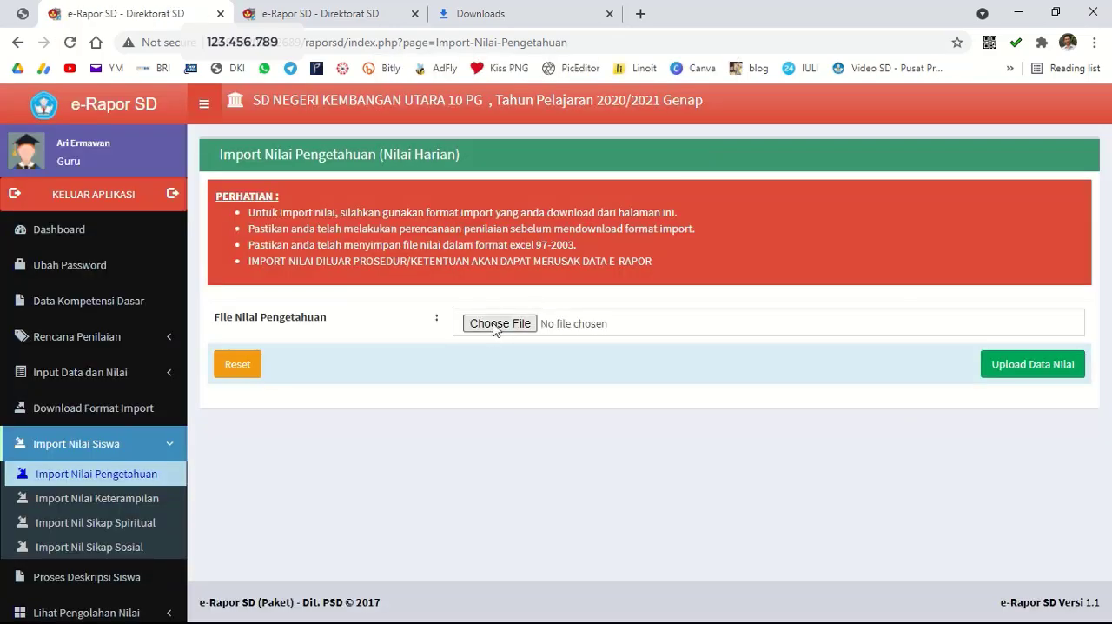
Import the IPS knowledge scores from F_KD_Peng_IPS (6 A) (1) and save them.
left_click(496, 325)
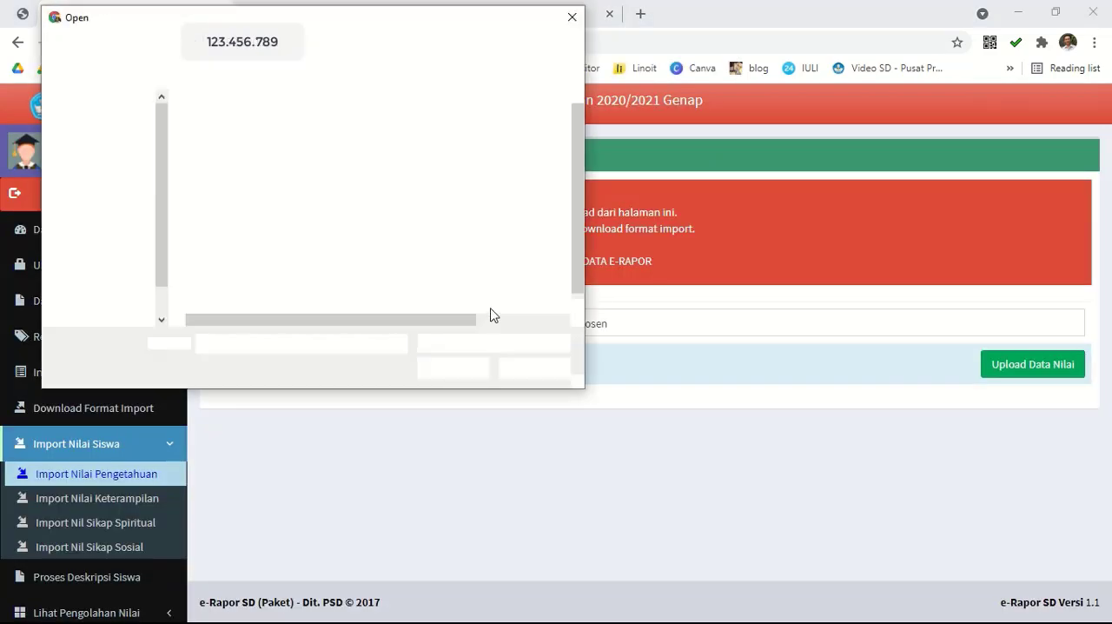
left_click(278, 164)
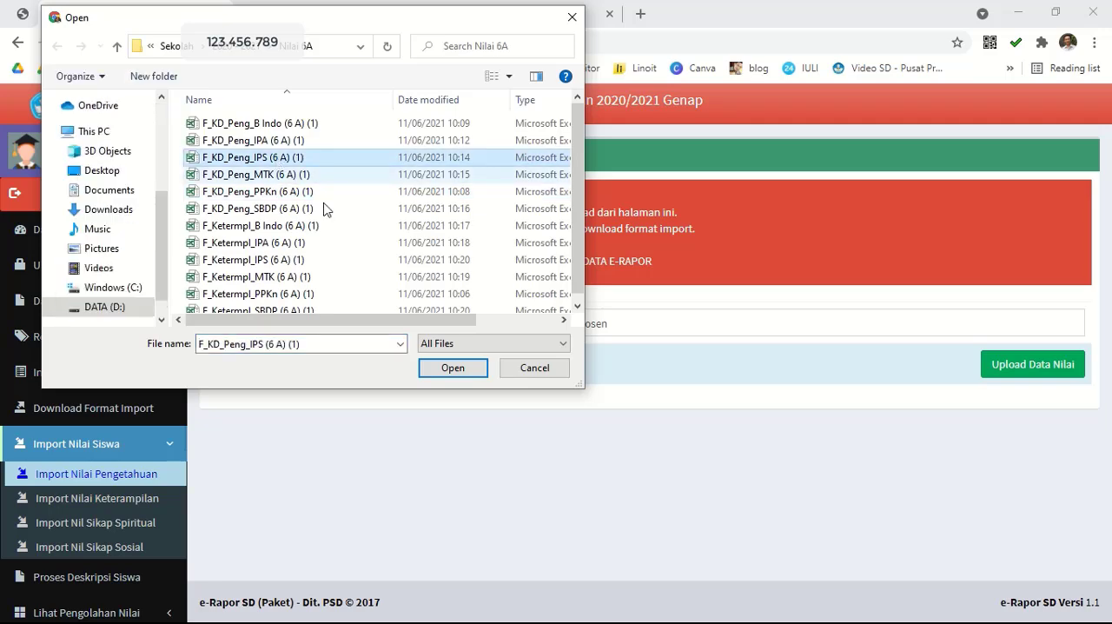
left_click(453, 368)
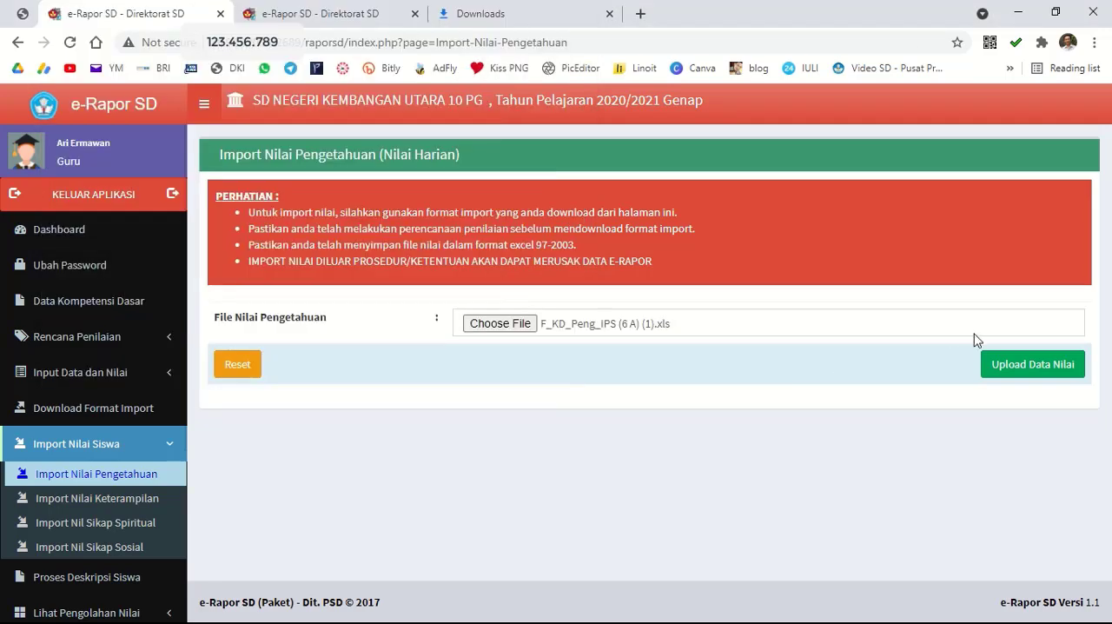
left_click(1010, 365)
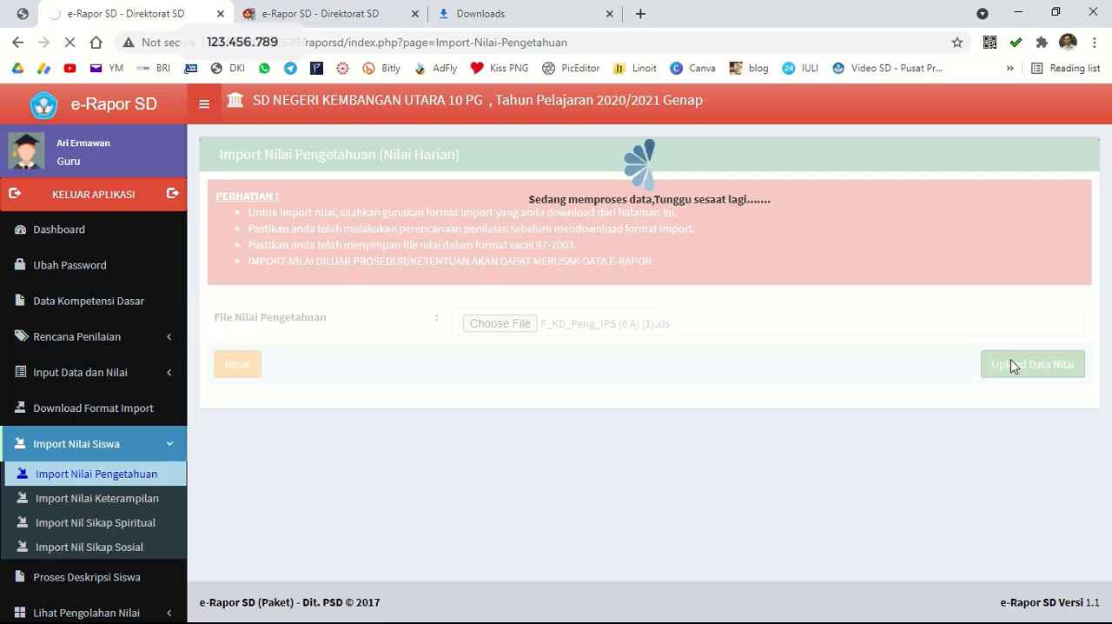
mouse_move(402, 5)
left_click(444, 40)
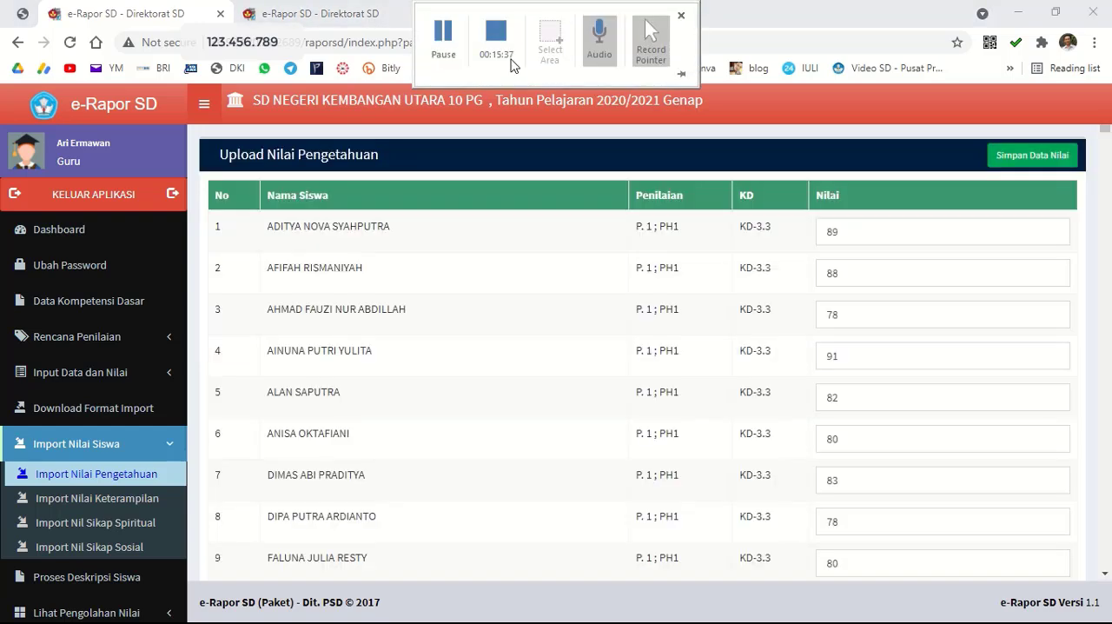
left_click(1028, 156)
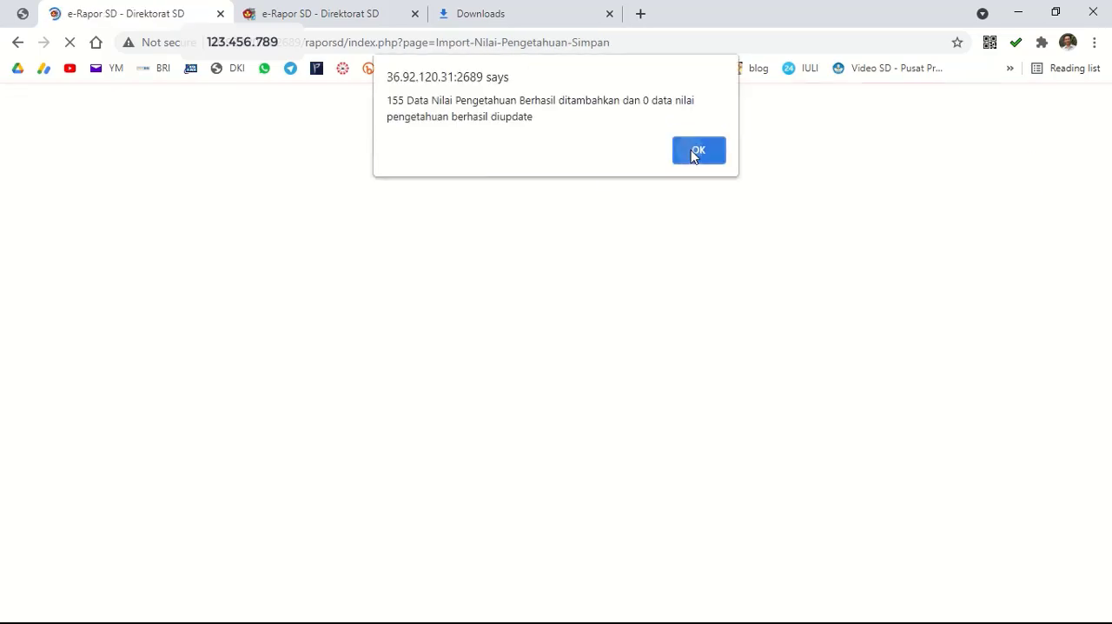
left_click(695, 152)
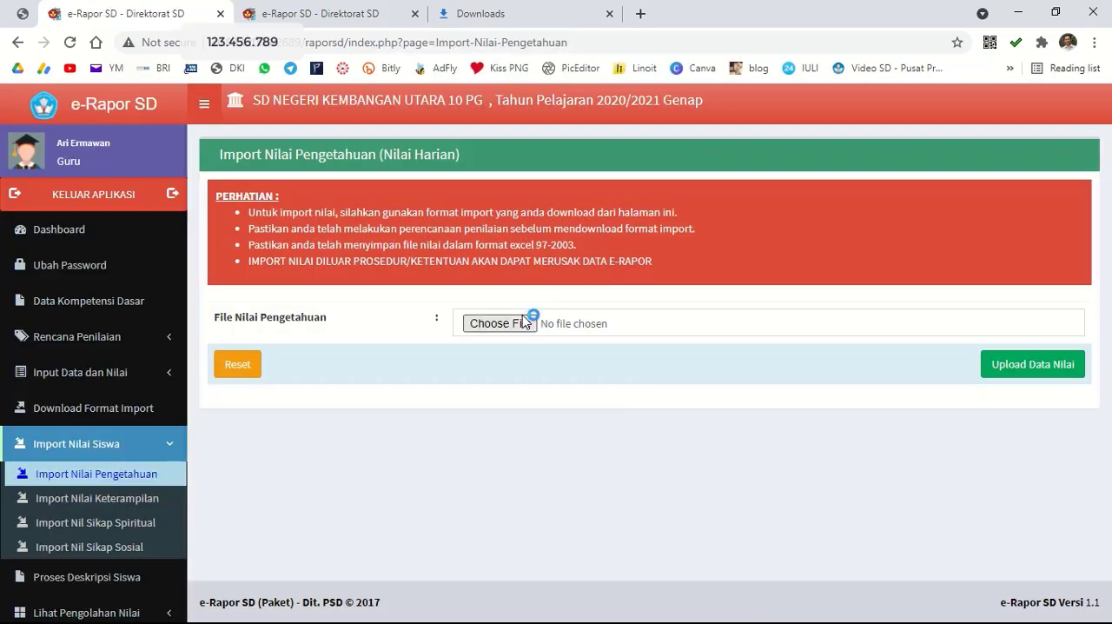
Import the MTK knowledge scores from F_KD_Peng_MTK (6 A) (1) and save them.
left_click(523, 318)
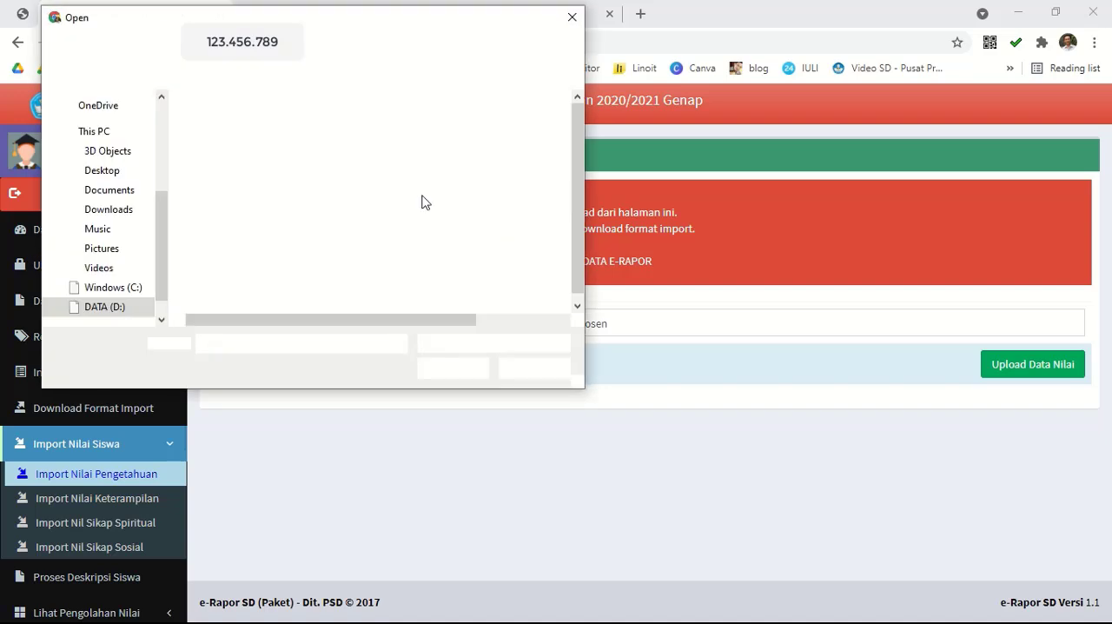
left_click(304, 173)
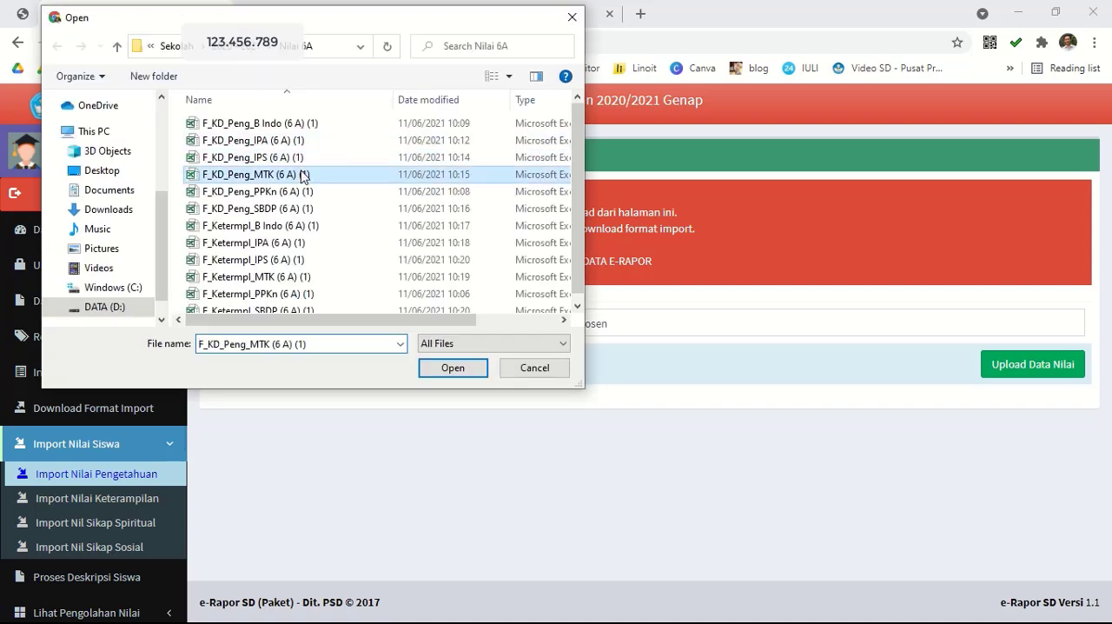
left_click(452, 368)
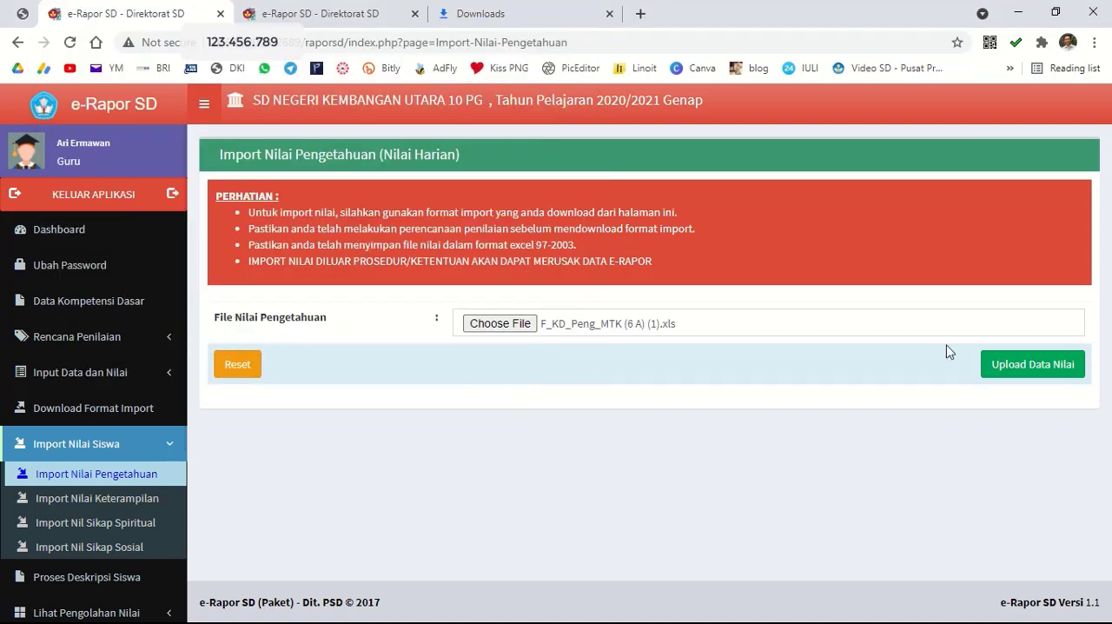
left_click(991, 359)
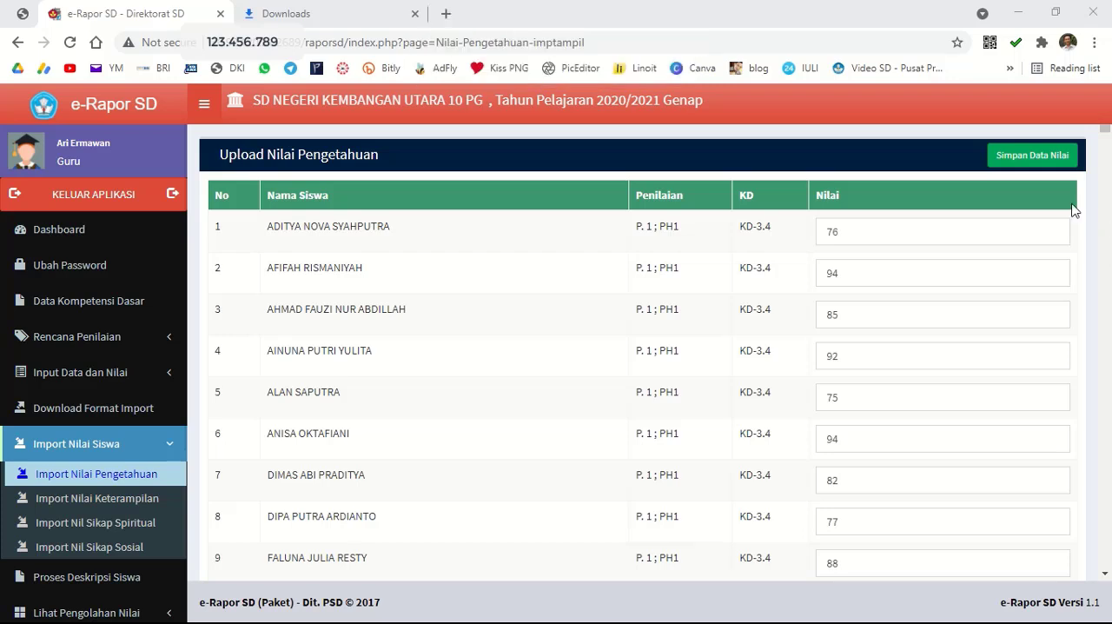
left_click(1034, 157)
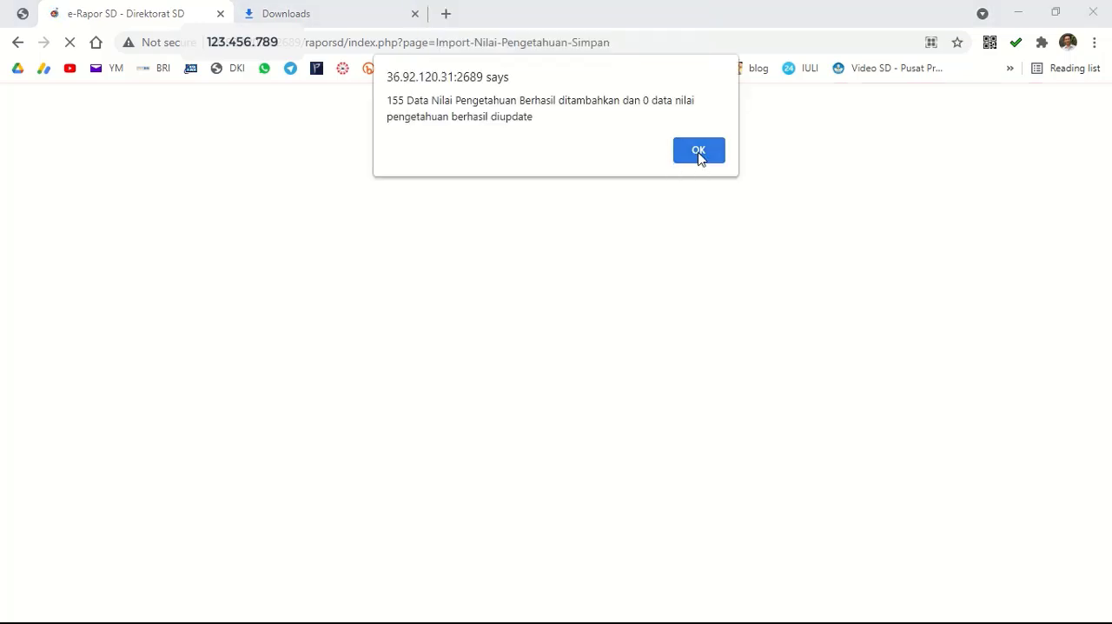
left_click(699, 153)
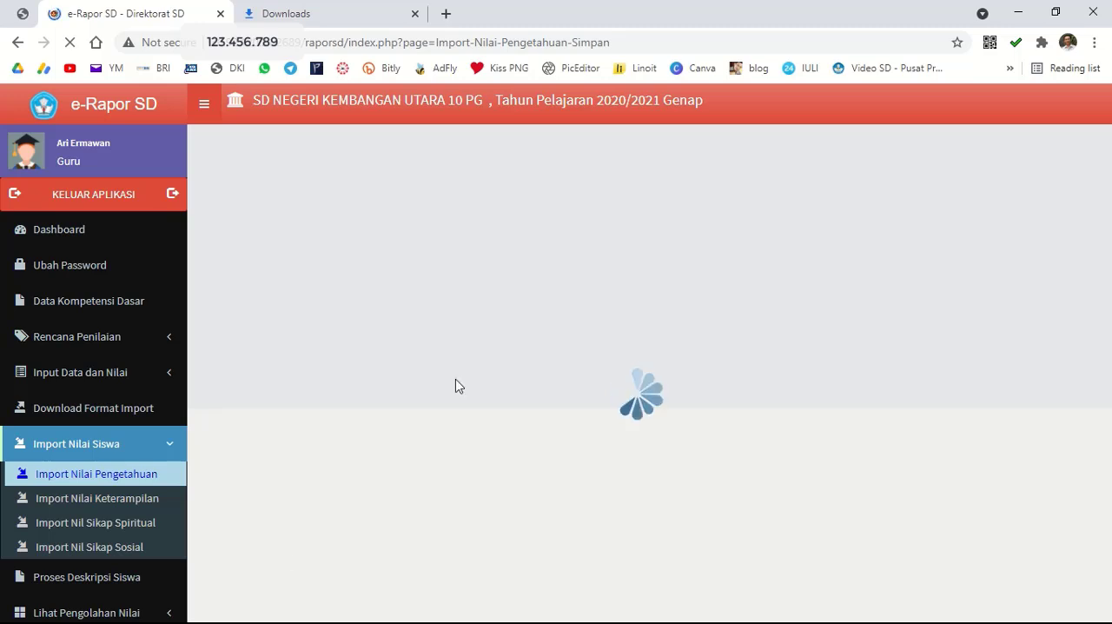
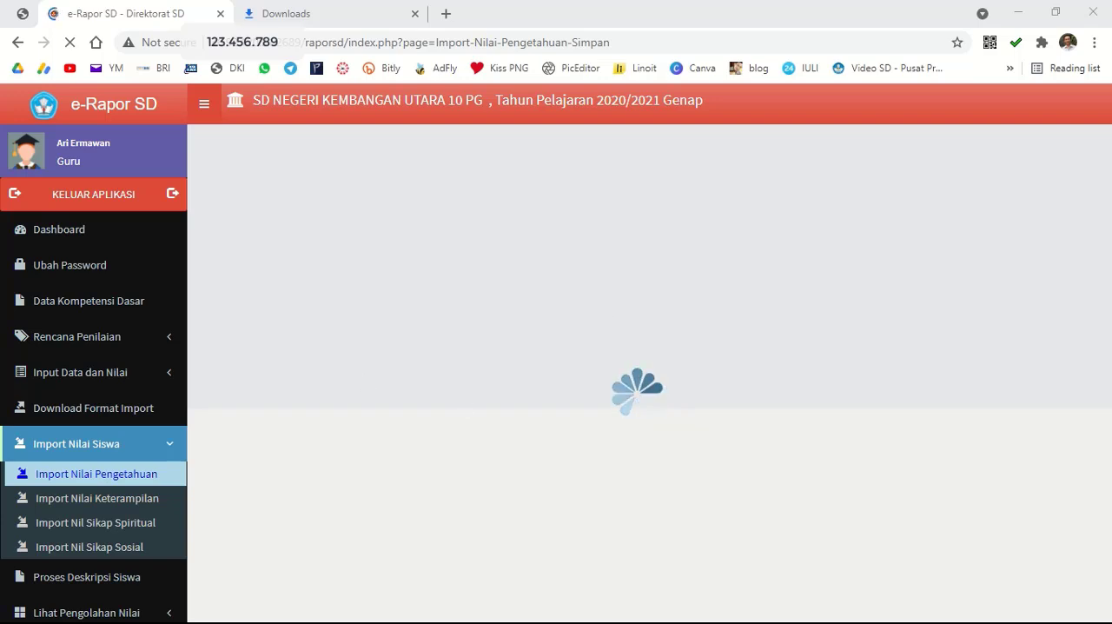
left_click(14, 616)
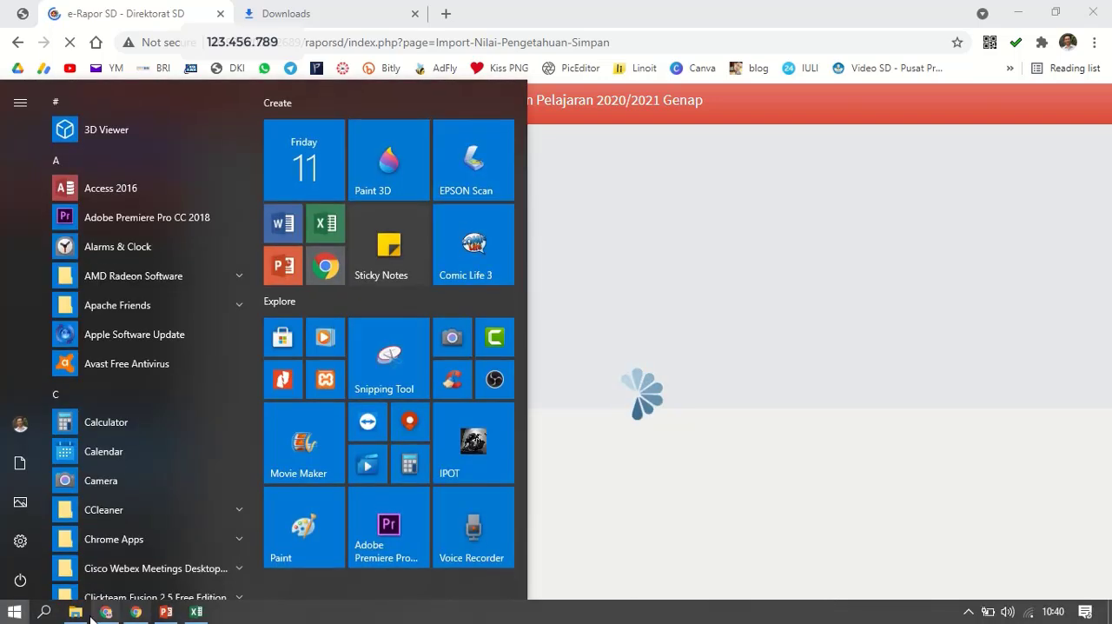
left_click(76, 616)
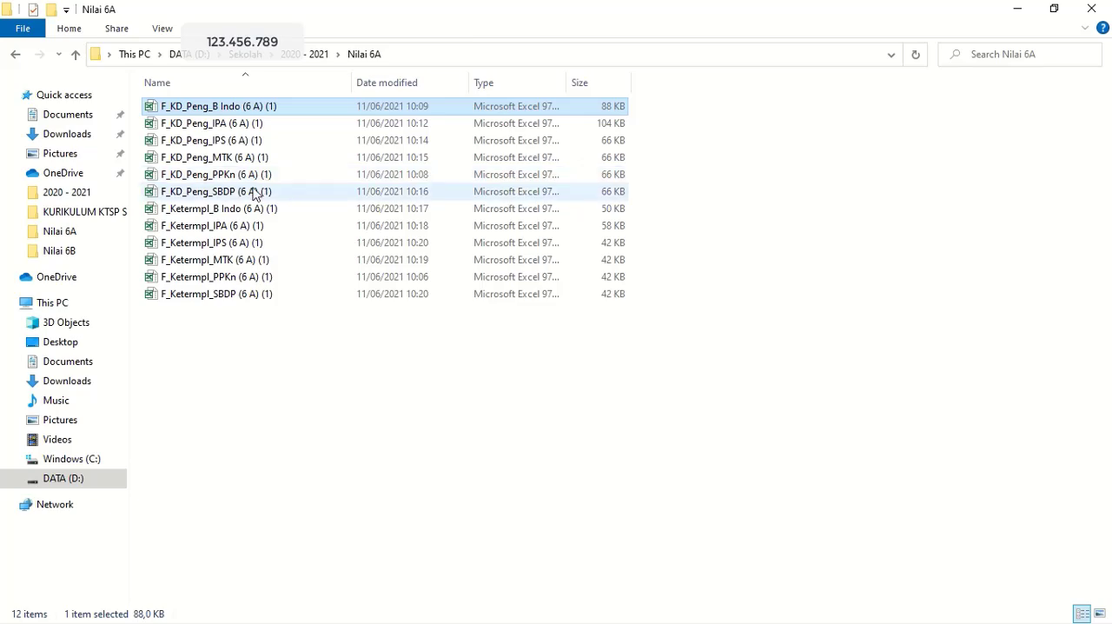
left_click(1018, 14)
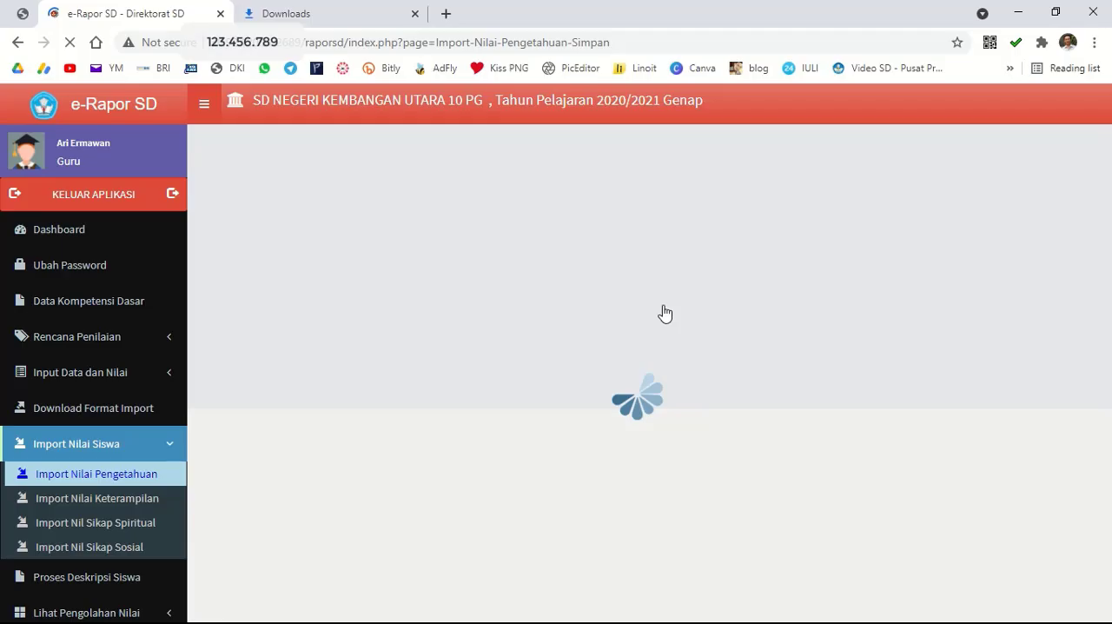
mouse_move(504, 3)
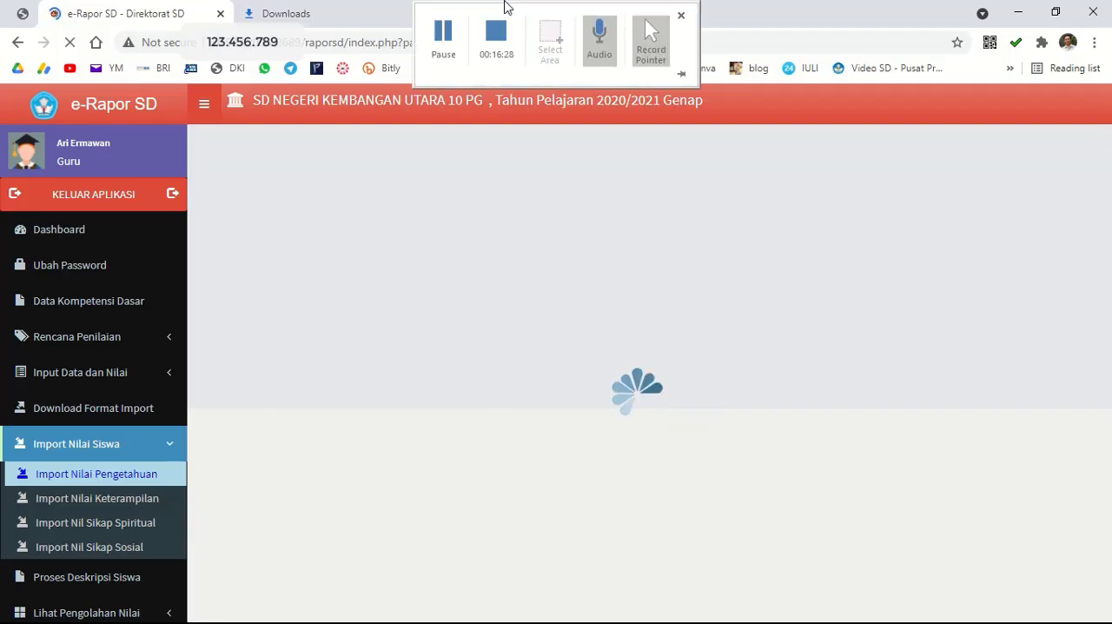
left_click(445, 48)
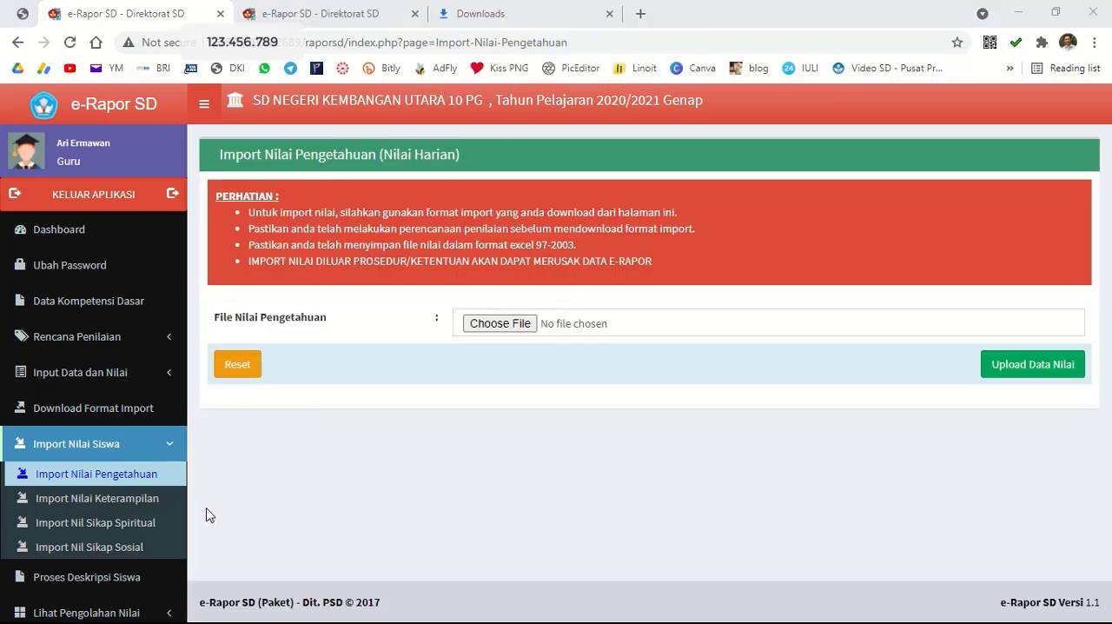
Import the Bahasa Indonesia skills scores from F_Ketermpl_B Indo (6 A) (1) and save them.
left_click(136, 504)
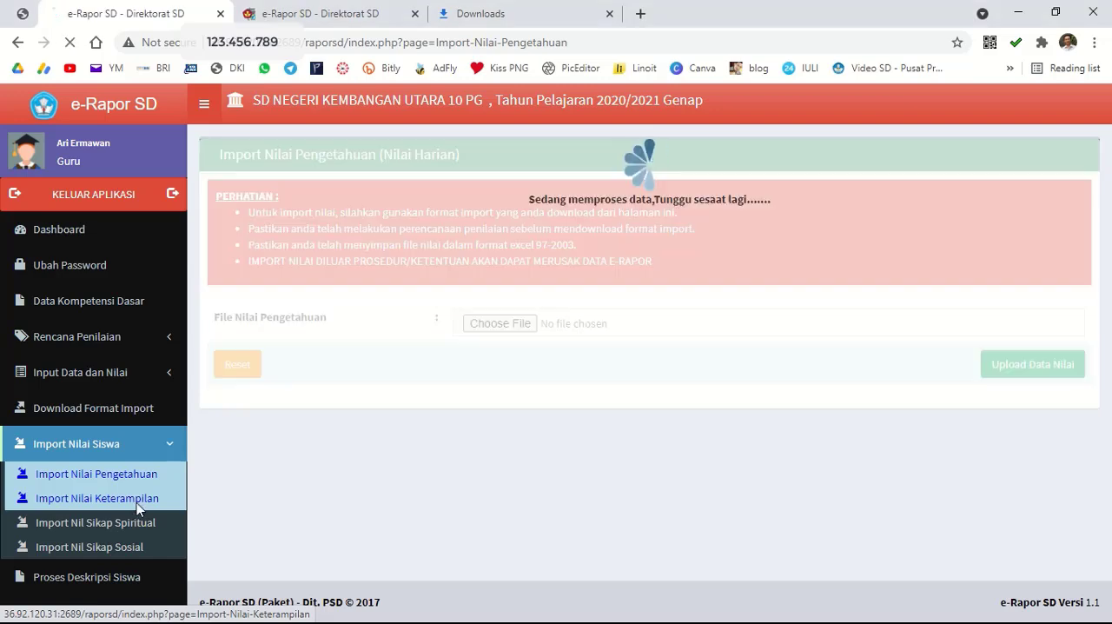
left_click(519, 325)
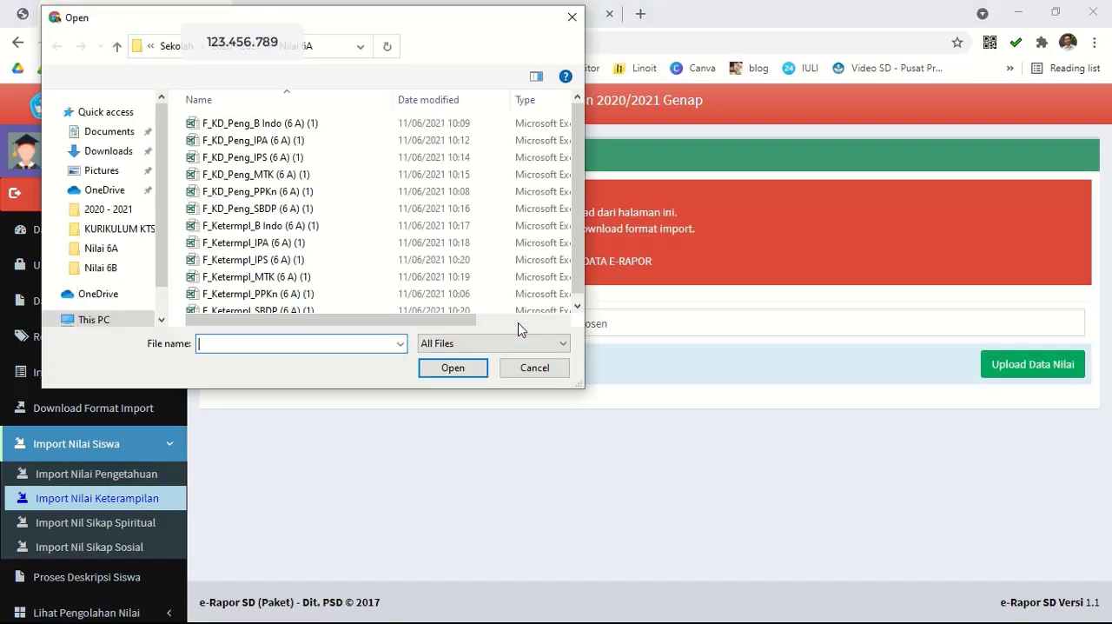
left_click(300, 226)
left_click(463, 377)
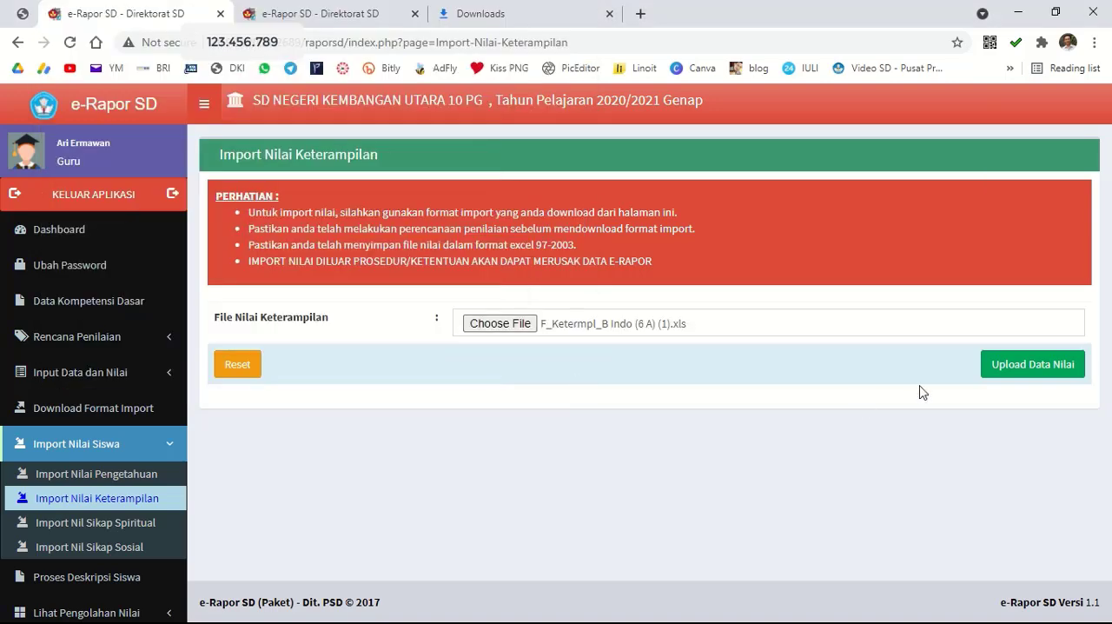
left_click(1015, 365)
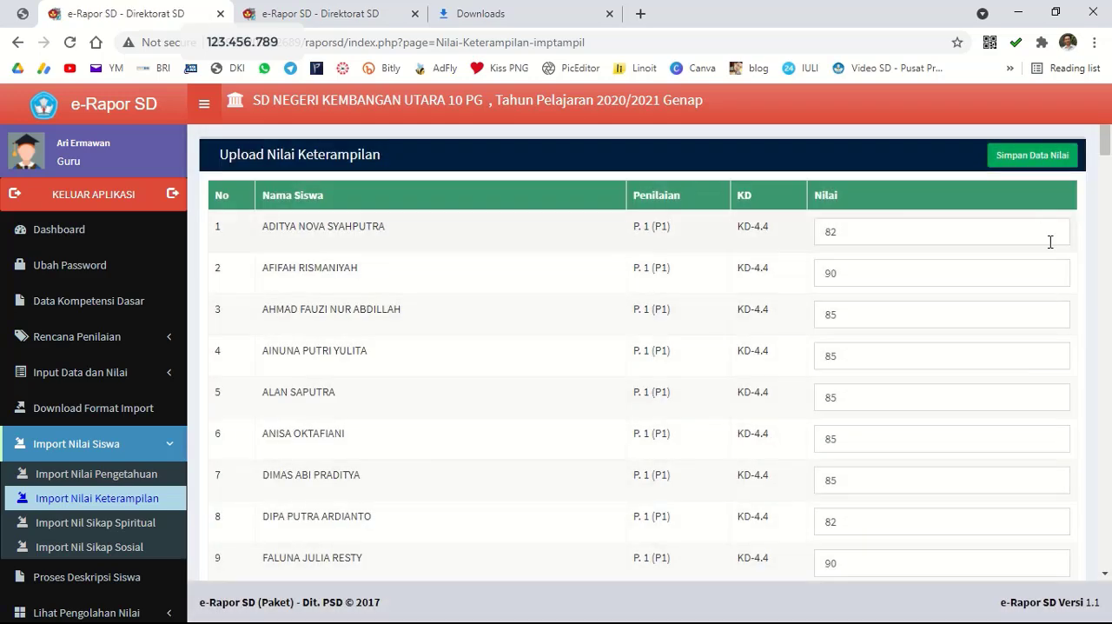
left_click(1026, 167)
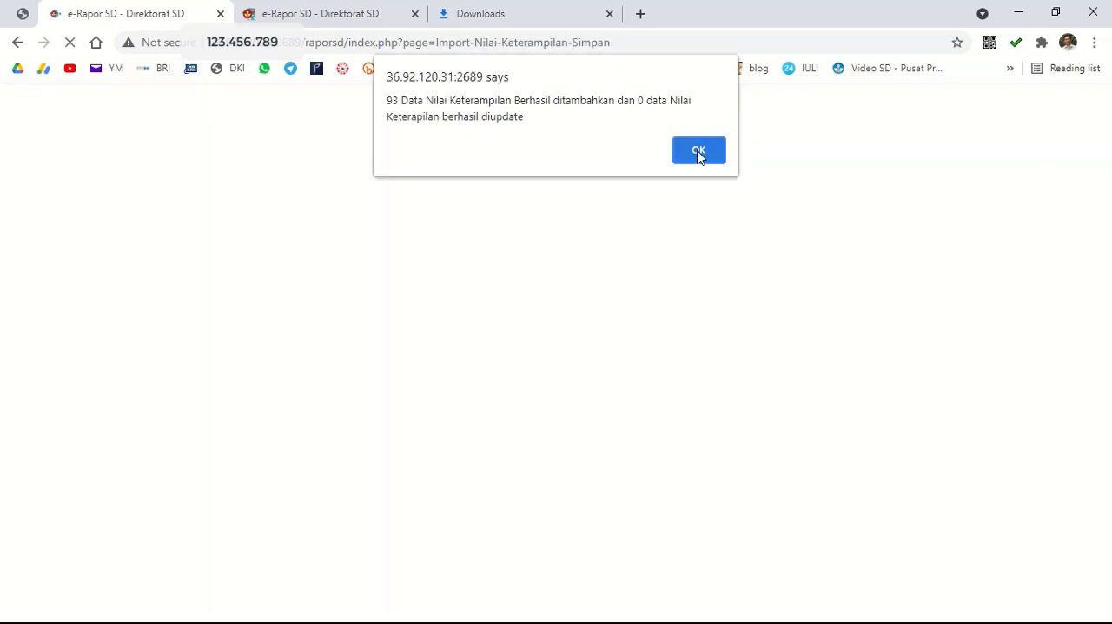
left_click(698, 154)
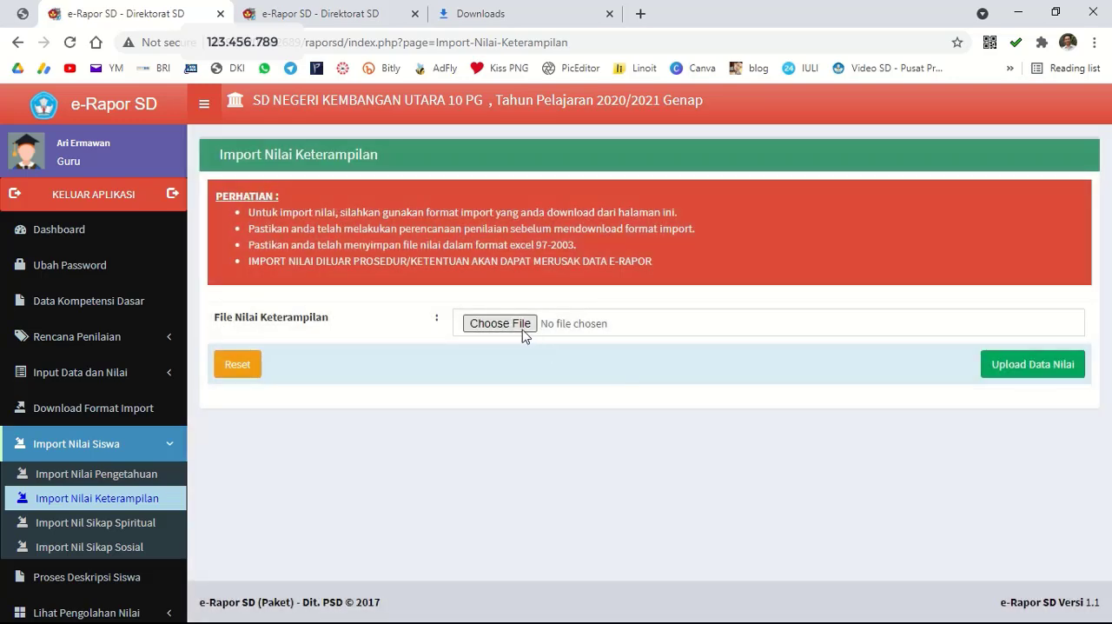
Import the IPA skills scores from F_Ketermpl_IPA (6 A) (1) and save them.
left_click(523, 328)
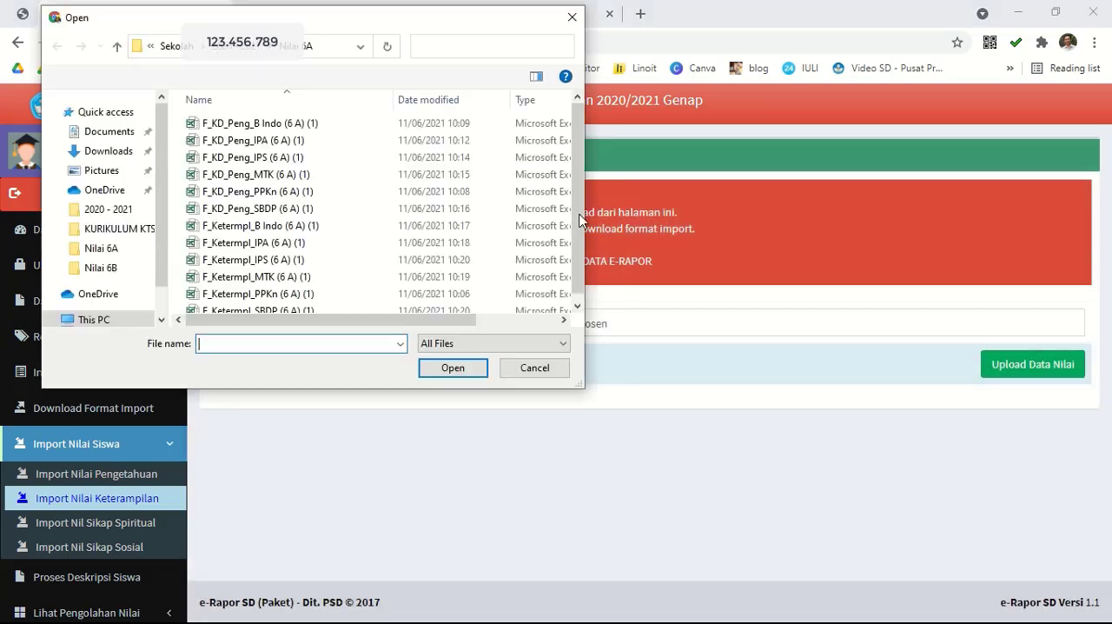
left_click(280, 246)
left_click(449, 368)
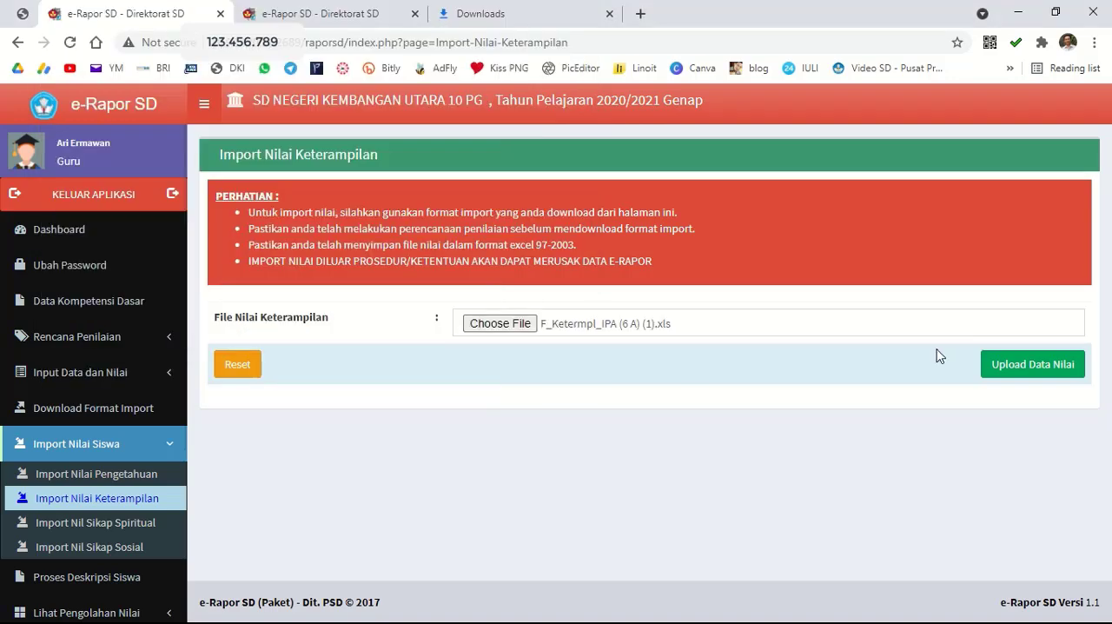
left_click(983, 369)
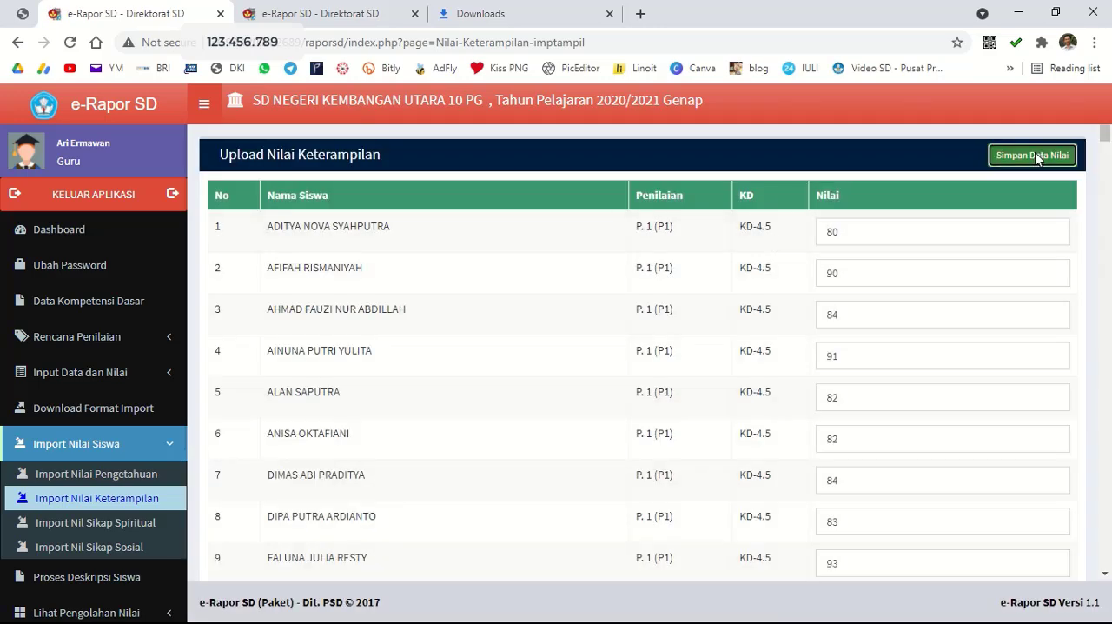
left_click(1035, 155)
left_click(723, 154)
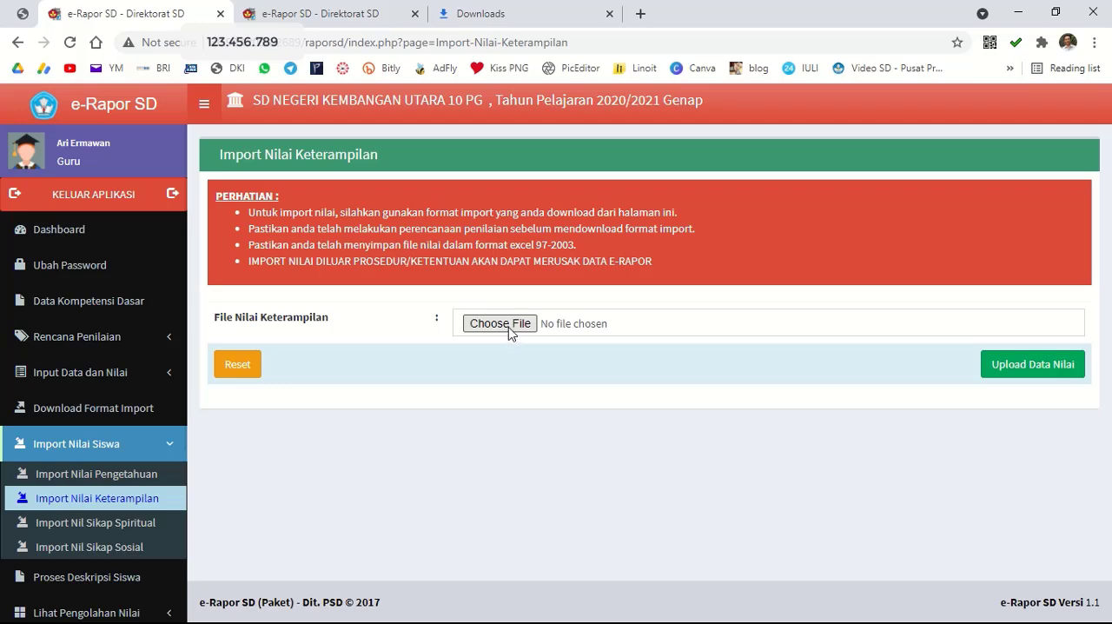
Import the IPS skills scores from F_Ketermpl_IPS (6 A) (1) and save them.
left_click(500, 323)
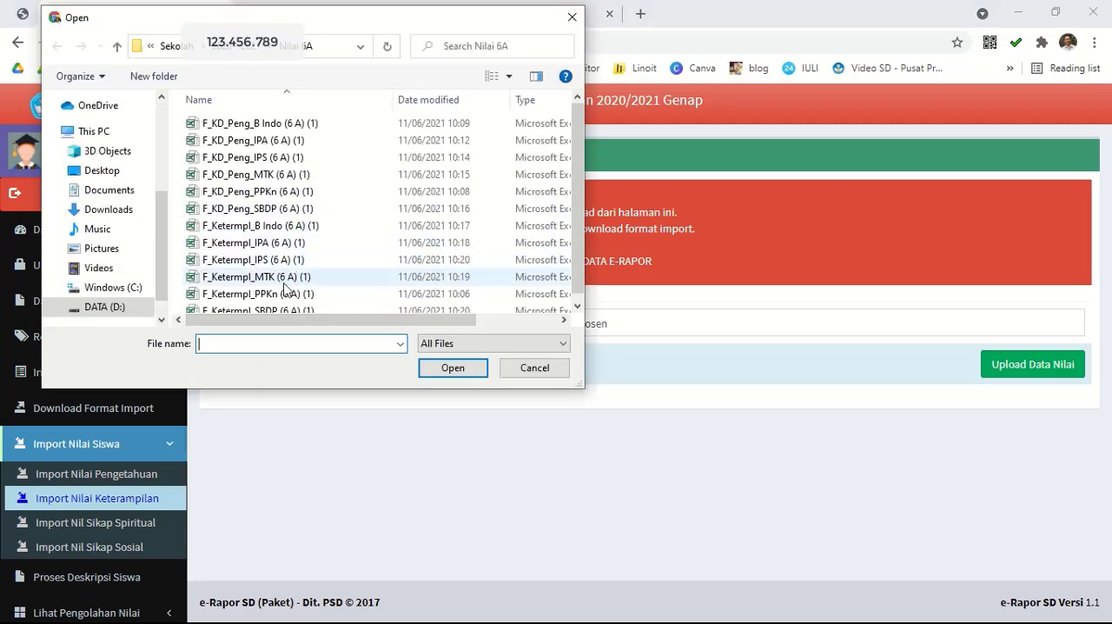
left_click(261, 260)
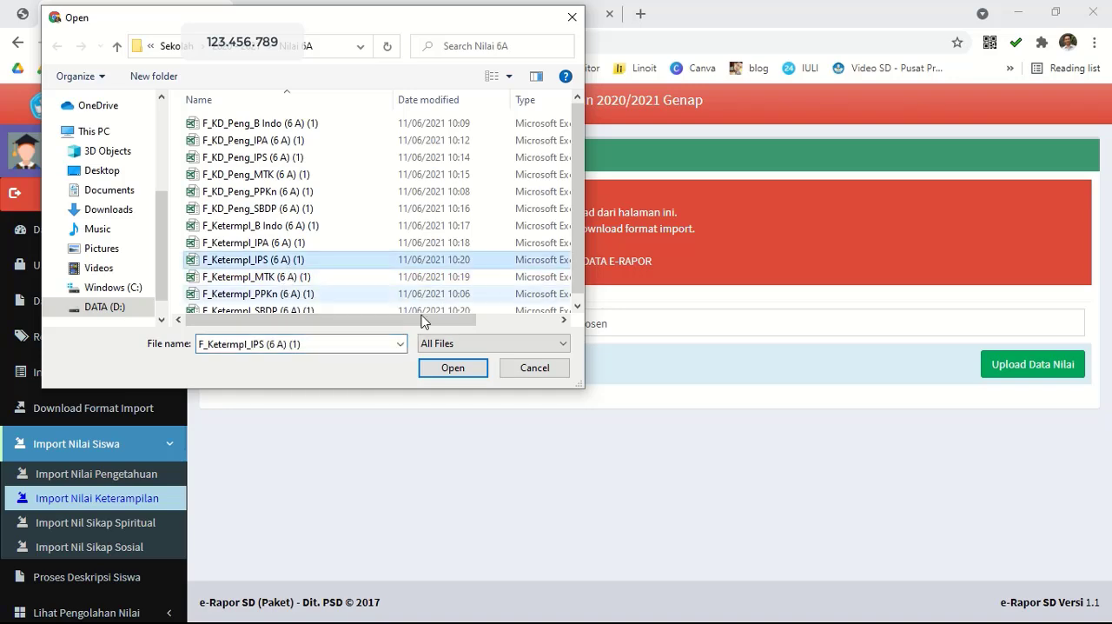
left_click(461, 366)
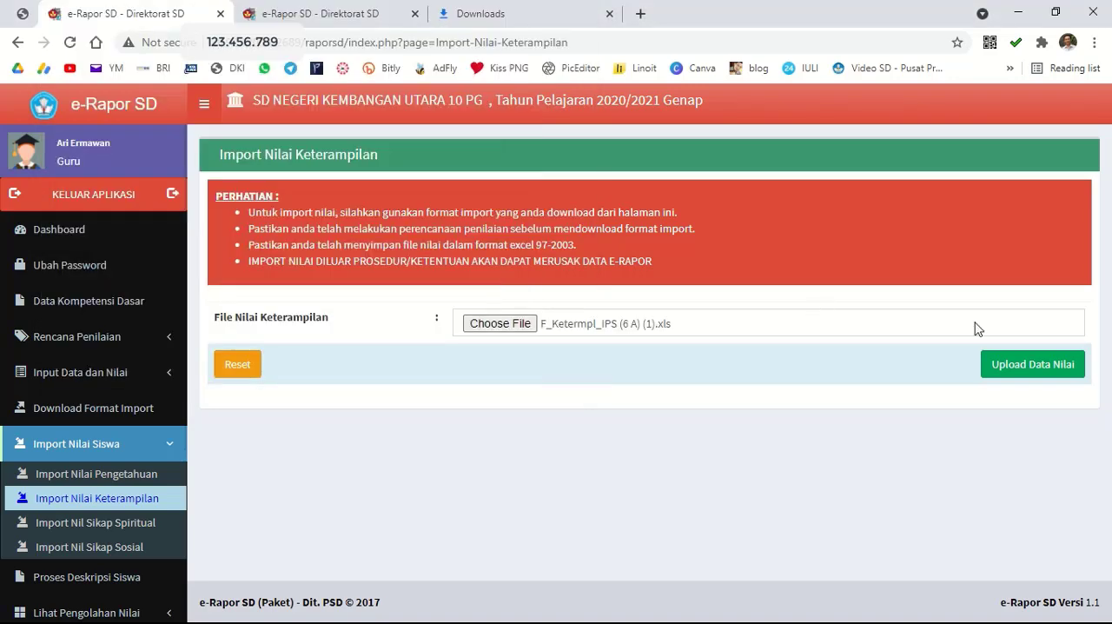
left_click(1036, 364)
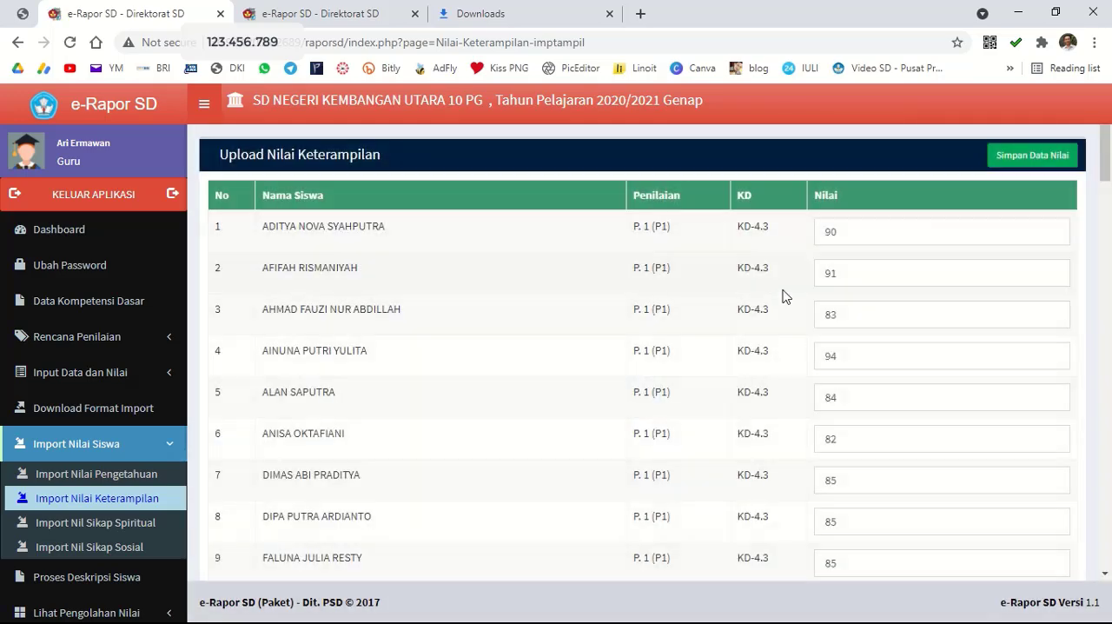
left_click(1015, 159)
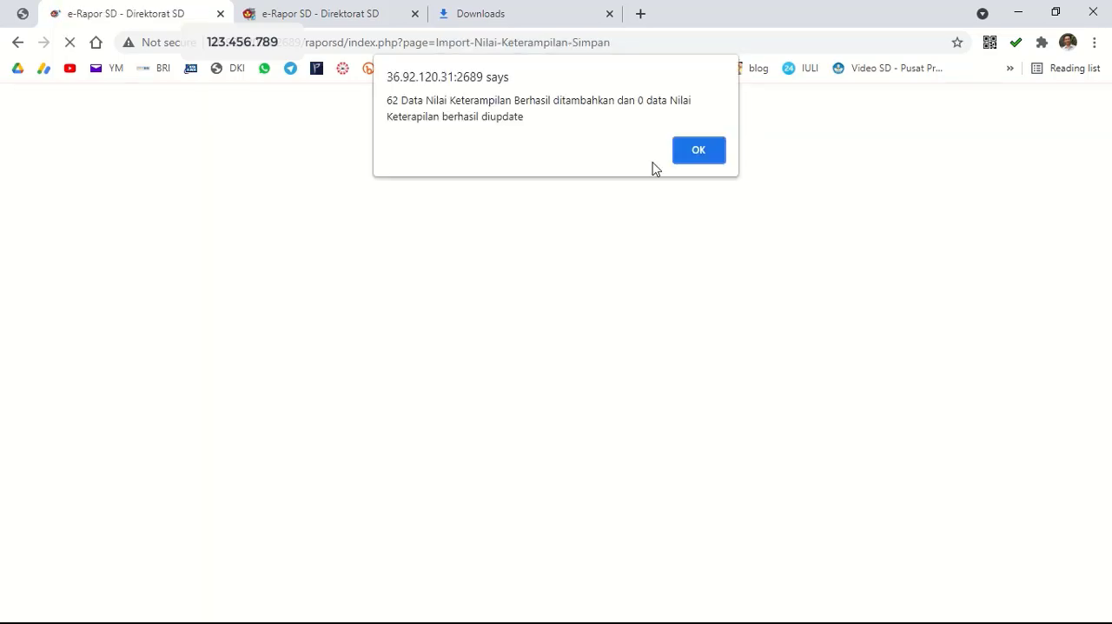
left_click(699, 151)
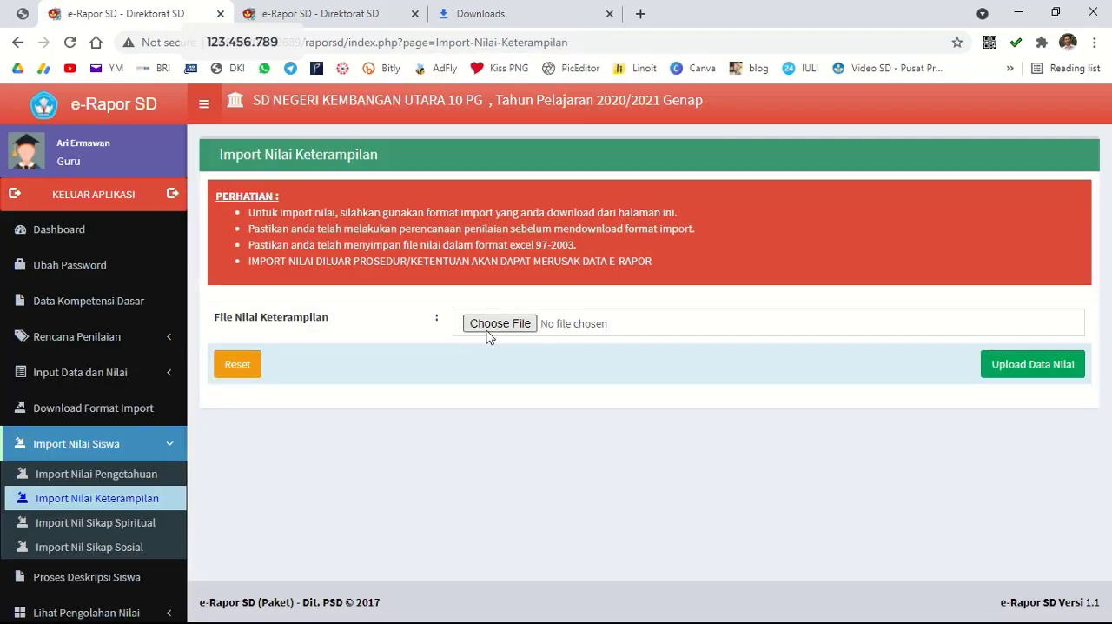
Import the MTK skills scores from F_Ketermpl_MTK (6 A) (1) and save them.
left_click(488, 332)
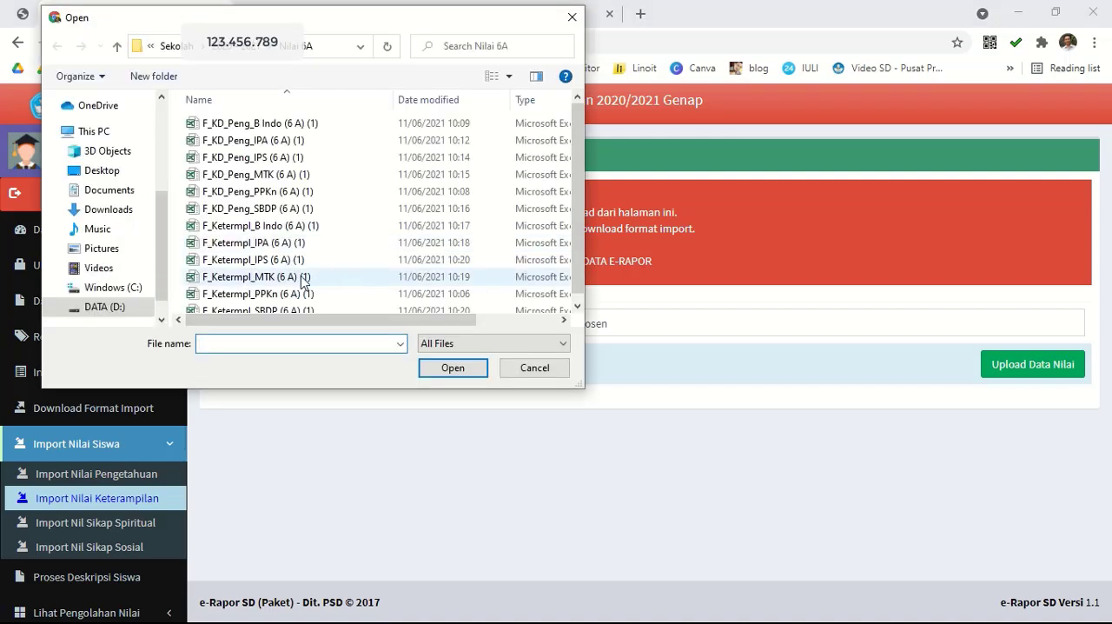
left_click(301, 278)
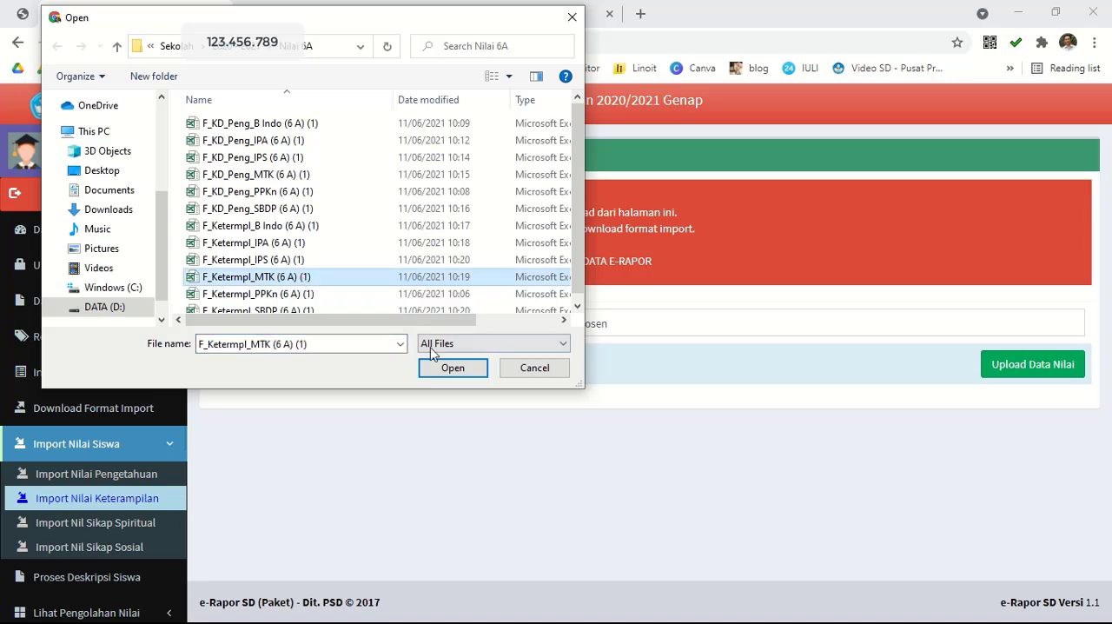
left_click(453, 368)
left_click(991, 362)
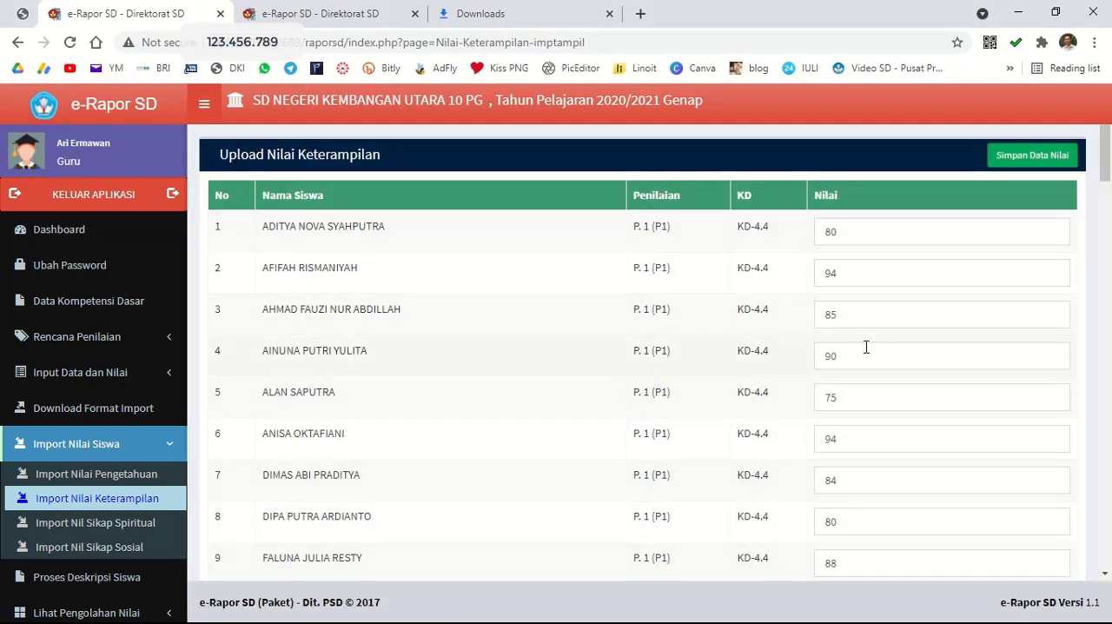
left_click(1022, 158)
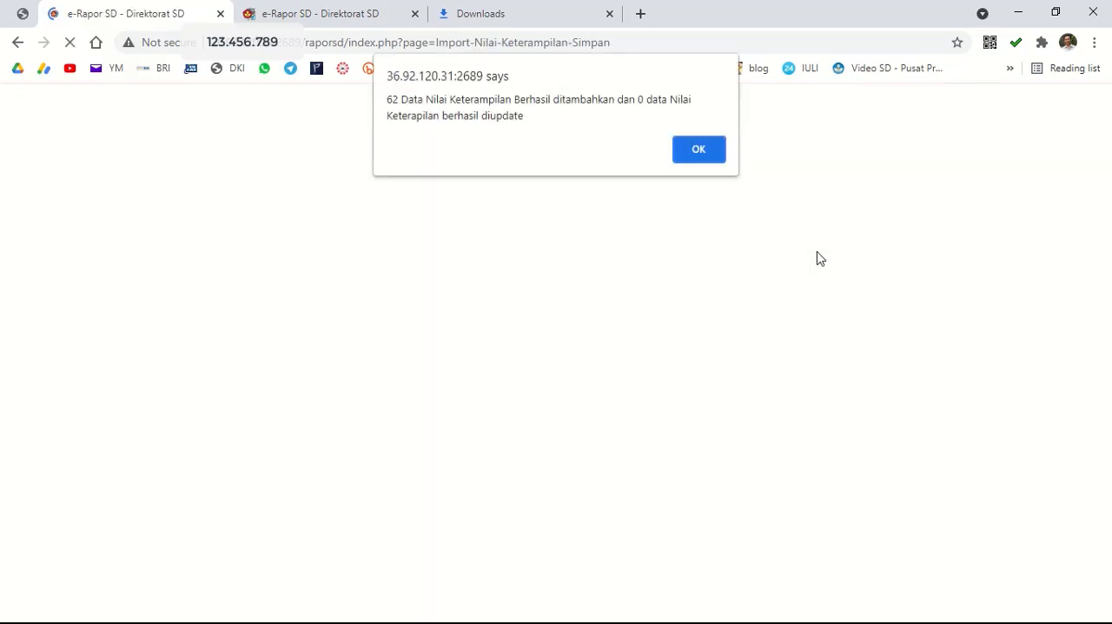
left_click(706, 153)
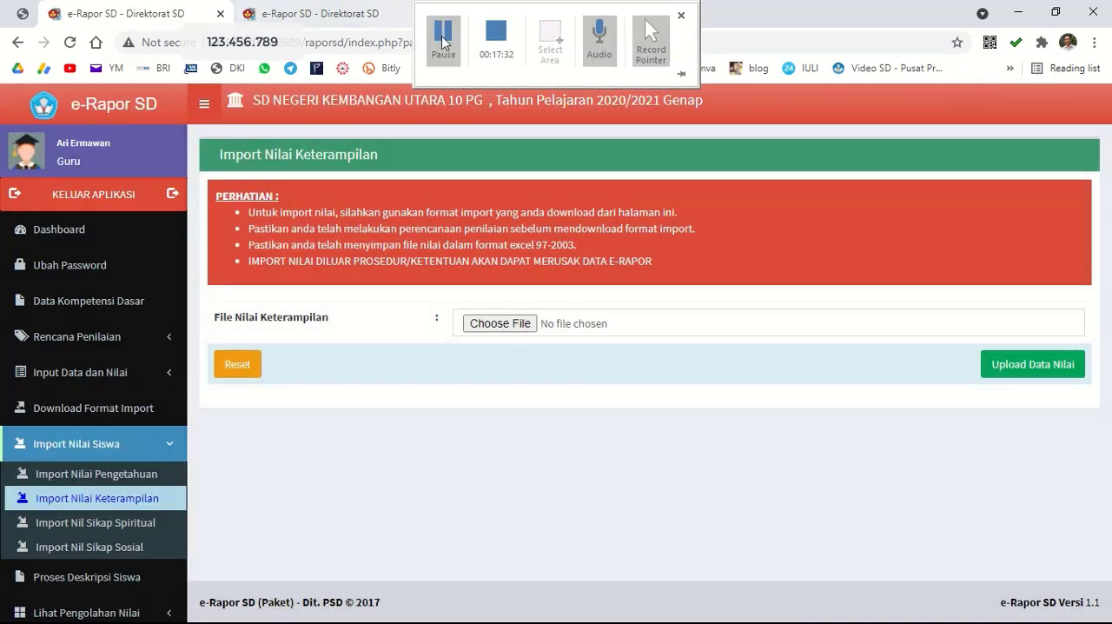
View the import pages for the spiritual and social attitude scores.
left_click(444, 43)
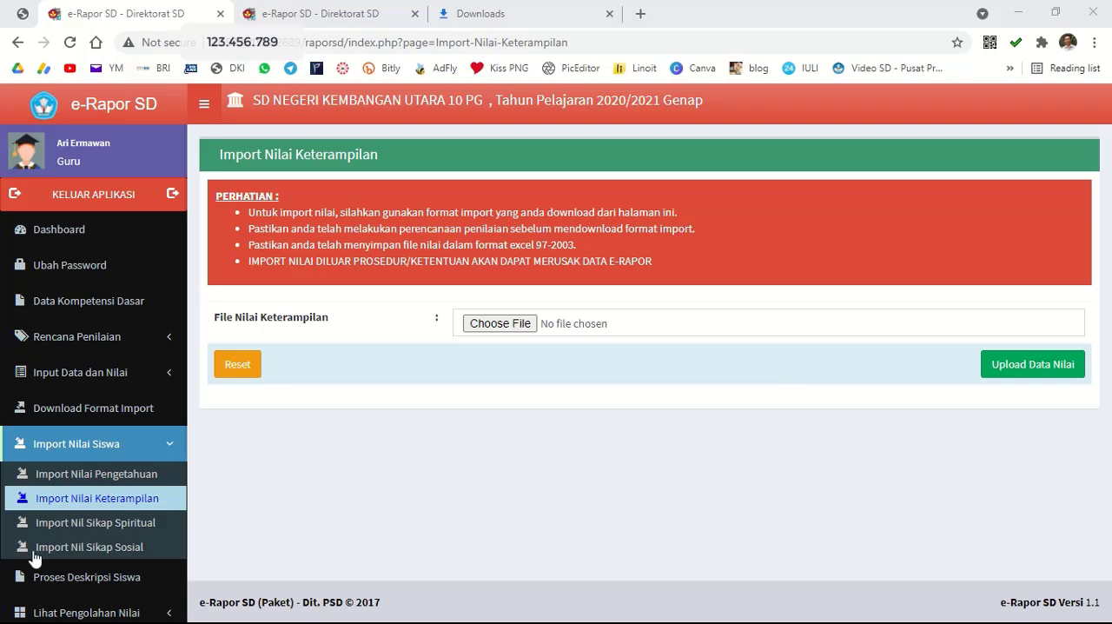
left_click(165, 524)
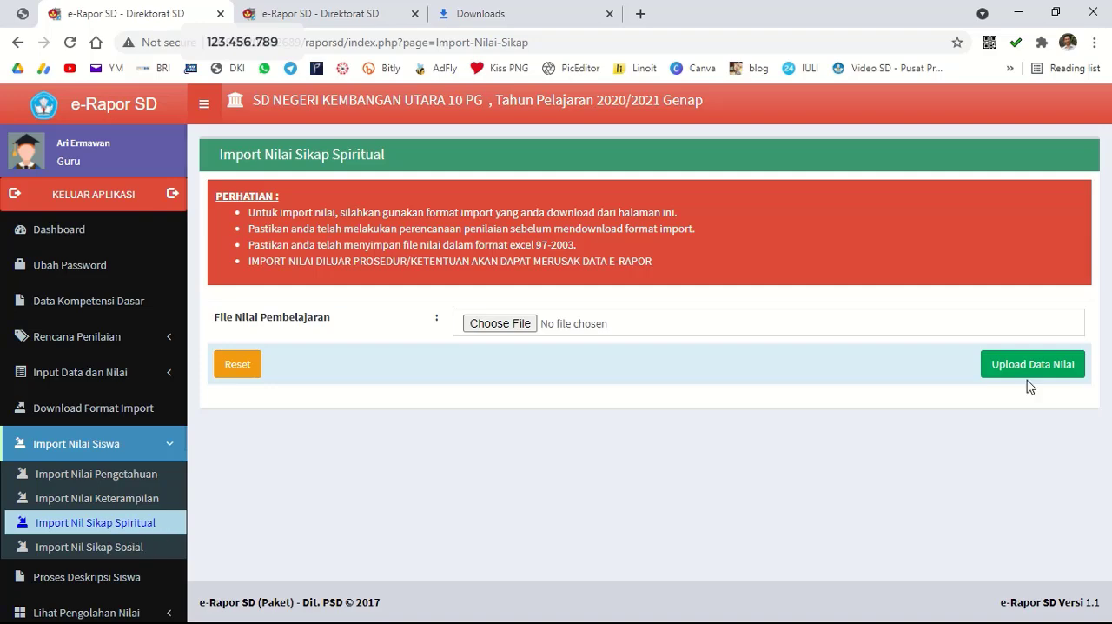
left_click(113, 556)
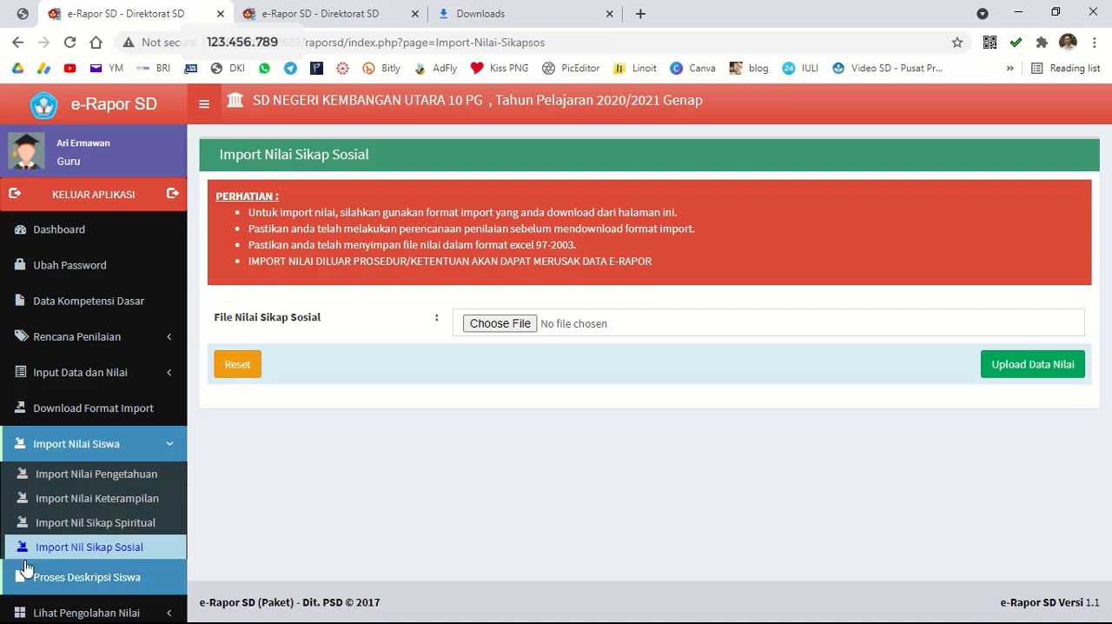
Open the student description processing page and load the Bahasa Indonesia descriptions for class 6 A.
scroll(151, 551, "down", 2)
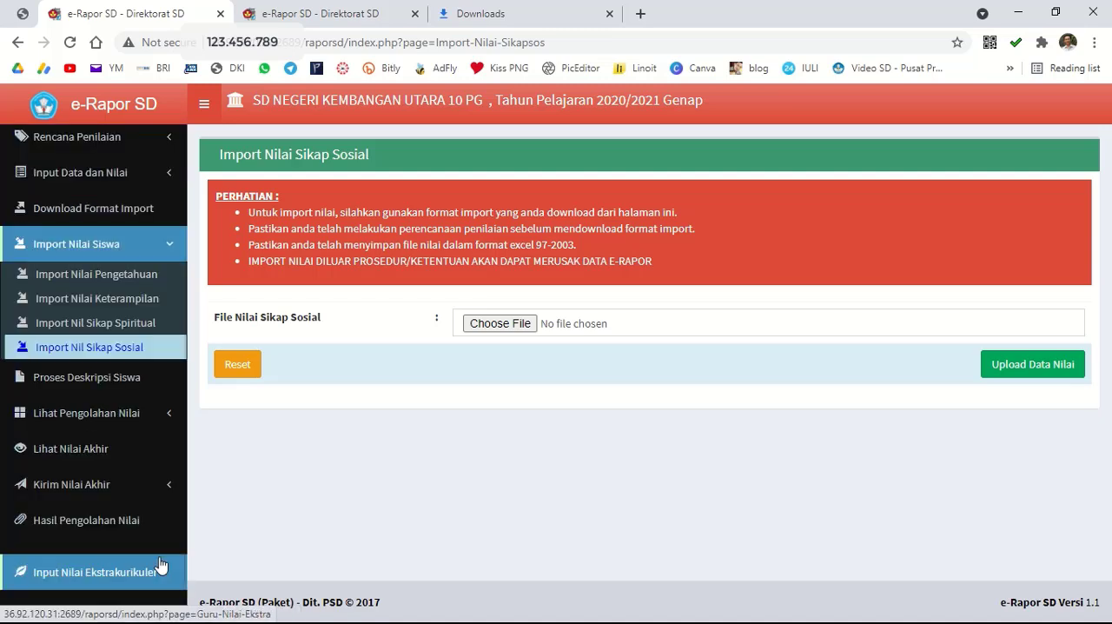
left_click(103, 389)
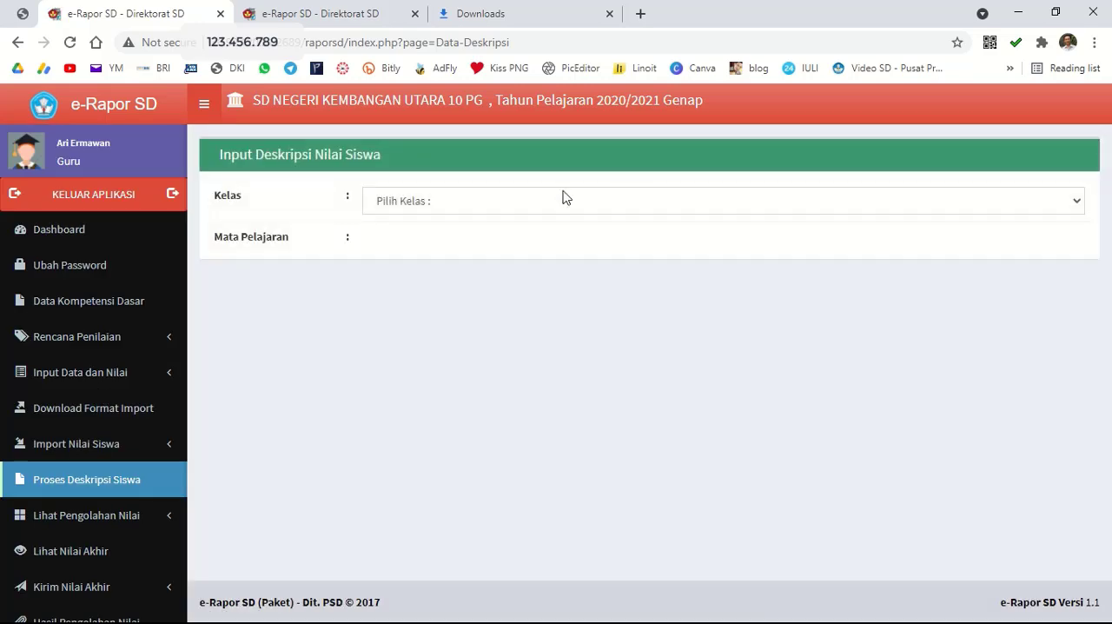
left_click(564, 199)
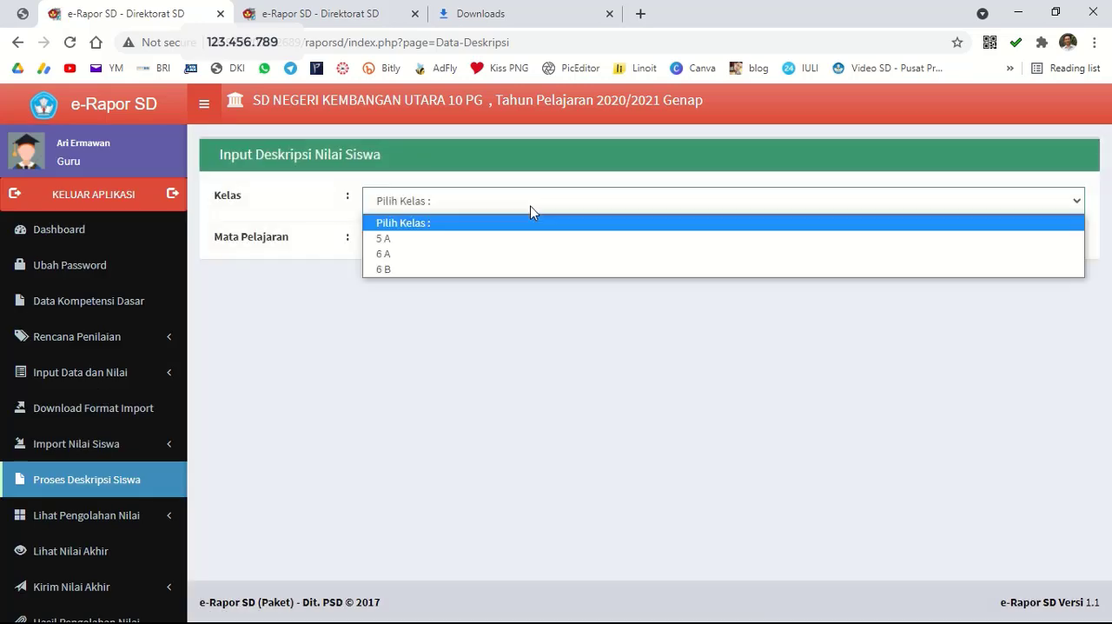
left_click(501, 258)
left_click(504, 252)
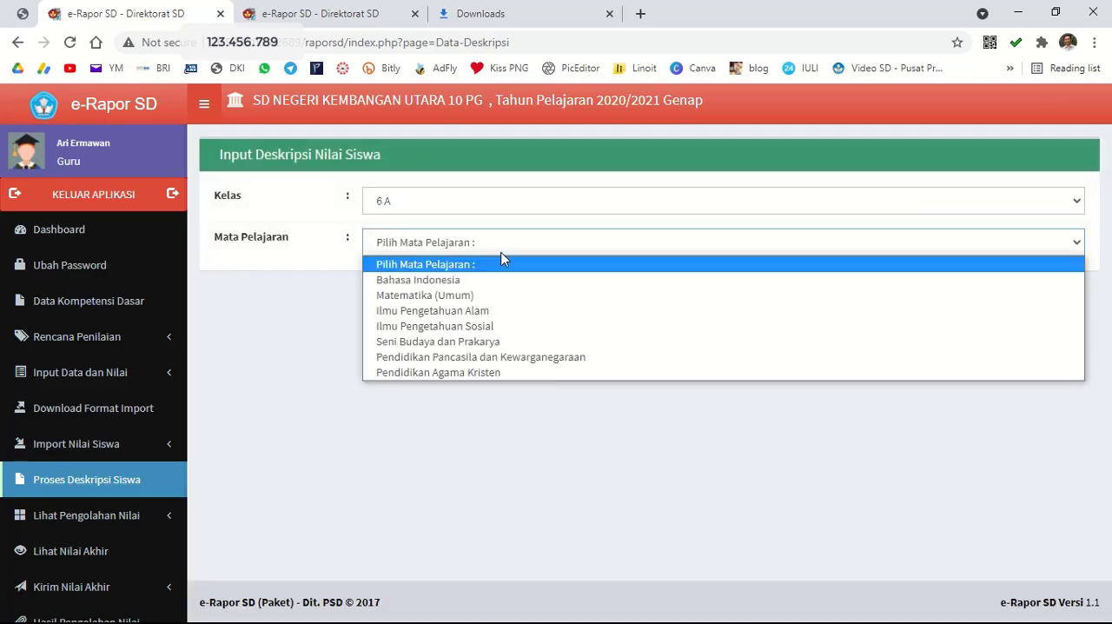
left_click(487, 281)
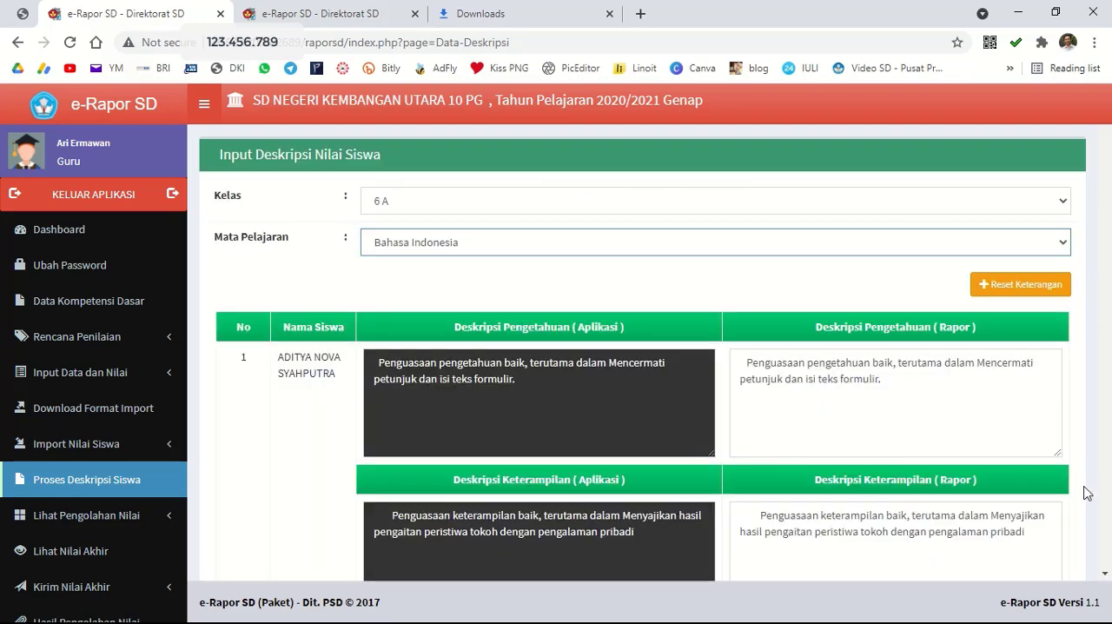
Review the Bahasa Indonesia knowledge and skills descriptions for every student and save them.
scroll(1040, 425, "down", 1)
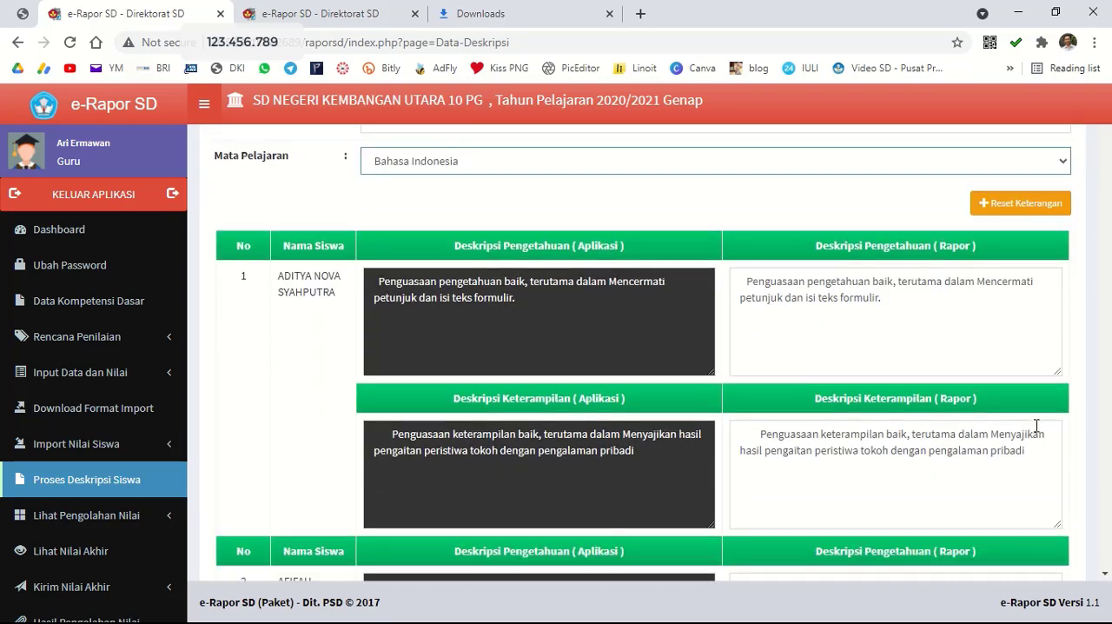
scroll(1053, 446, "up", 1)
scroll(1093, 510, "down", 5)
scroll(1099, 553, "down", 12)
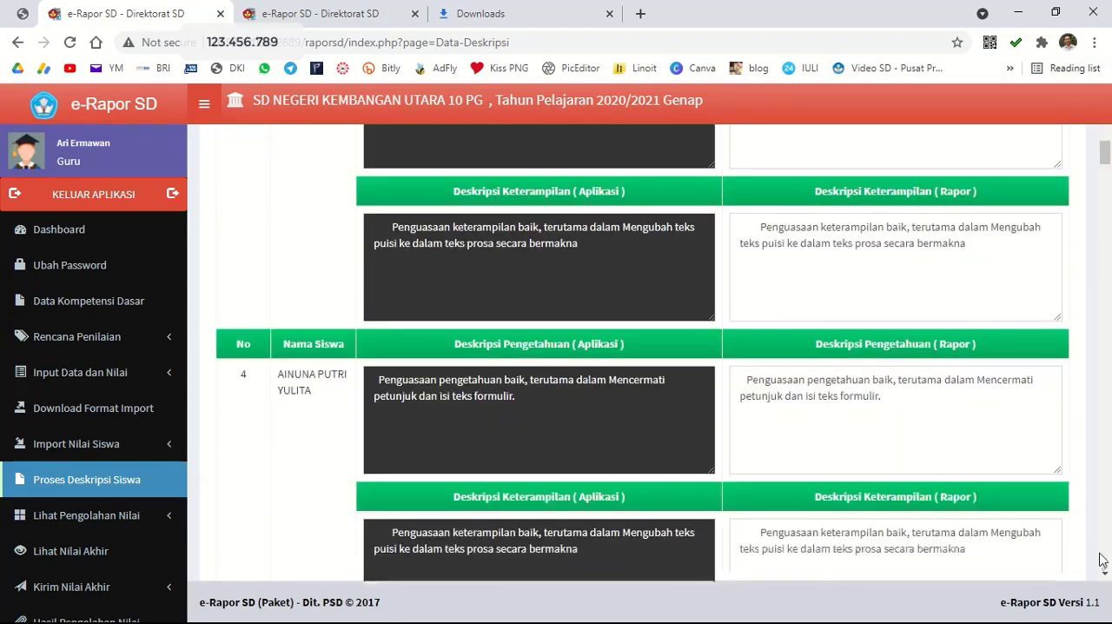
left_click_drag(1109, 192, 1110, 572)
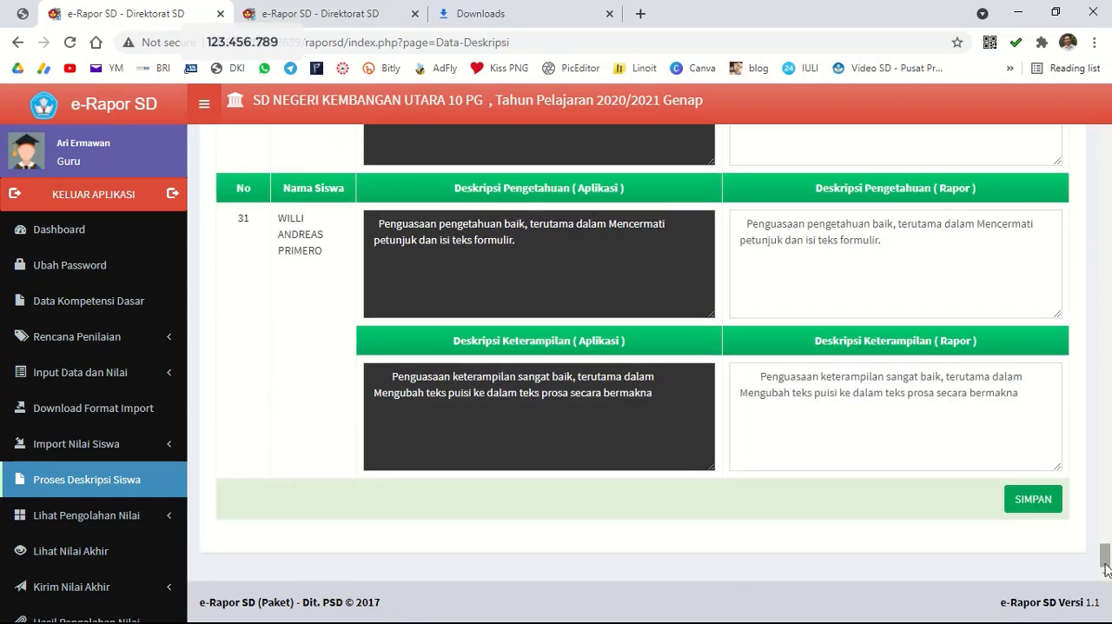
left_click(1043, 506)
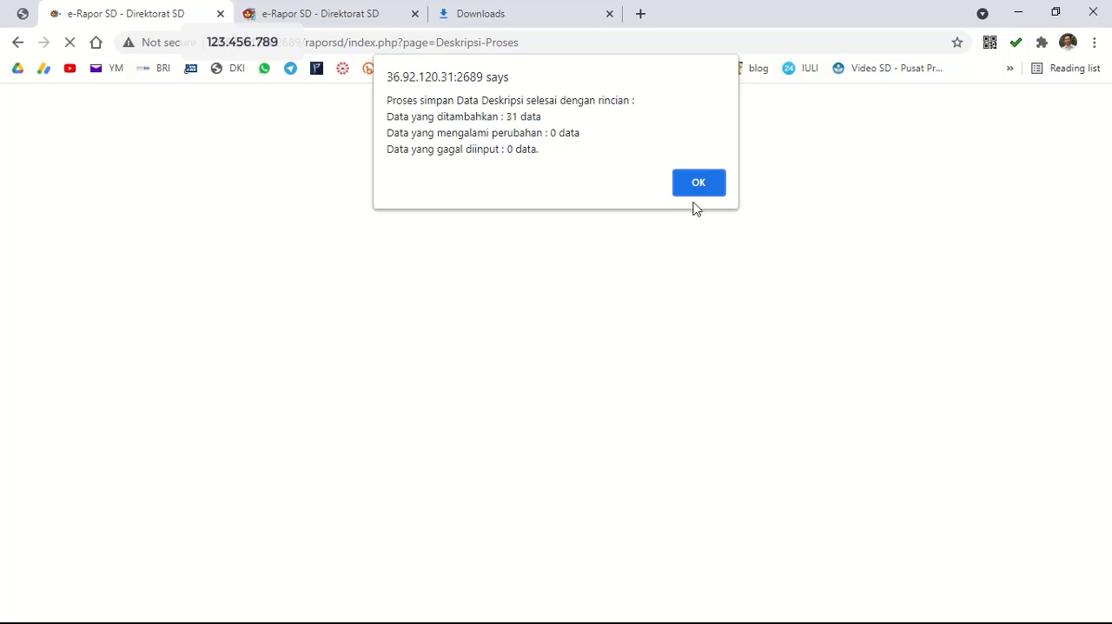
left_click(700, 182)
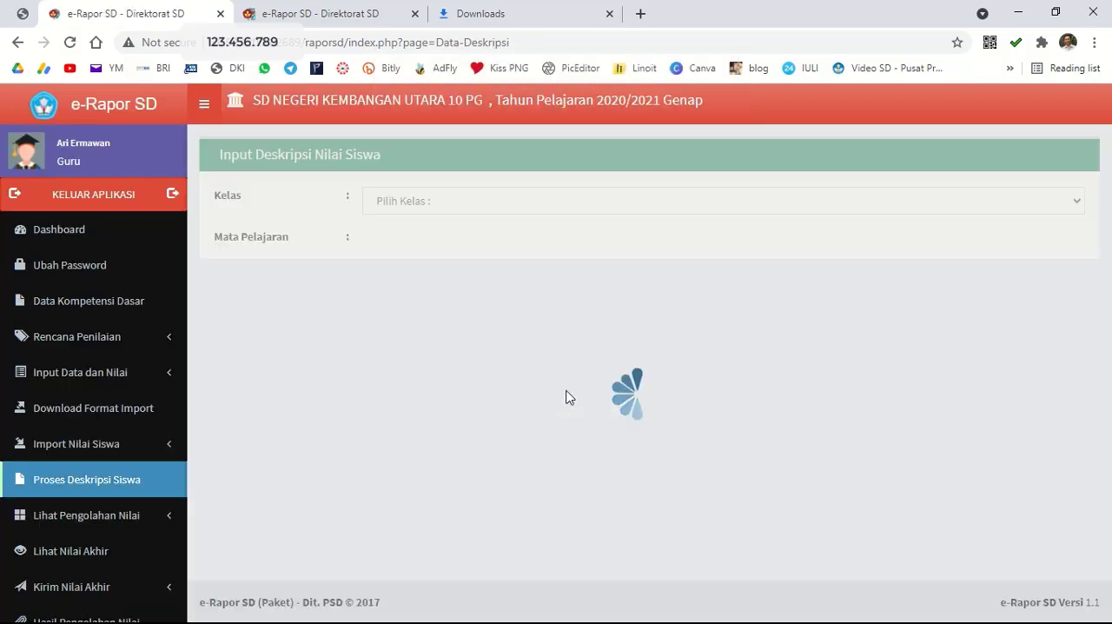
Load the Matematika (Umum) student descriptions for class 6 A and save them.
left_click(443, 206)
left_click(435, 253)
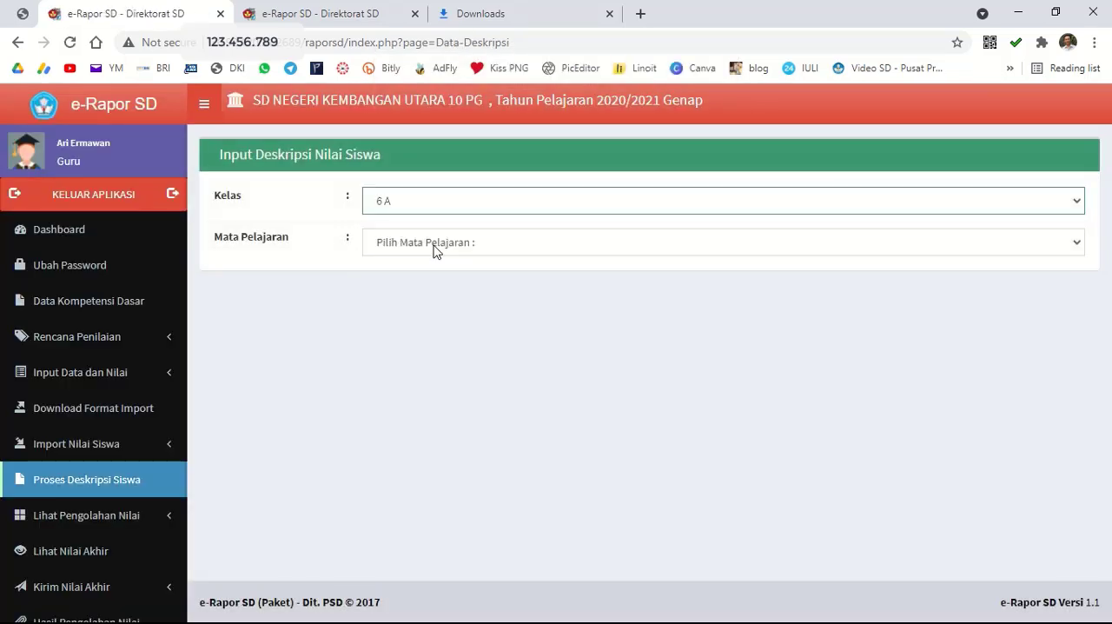
left_click(424, 250)
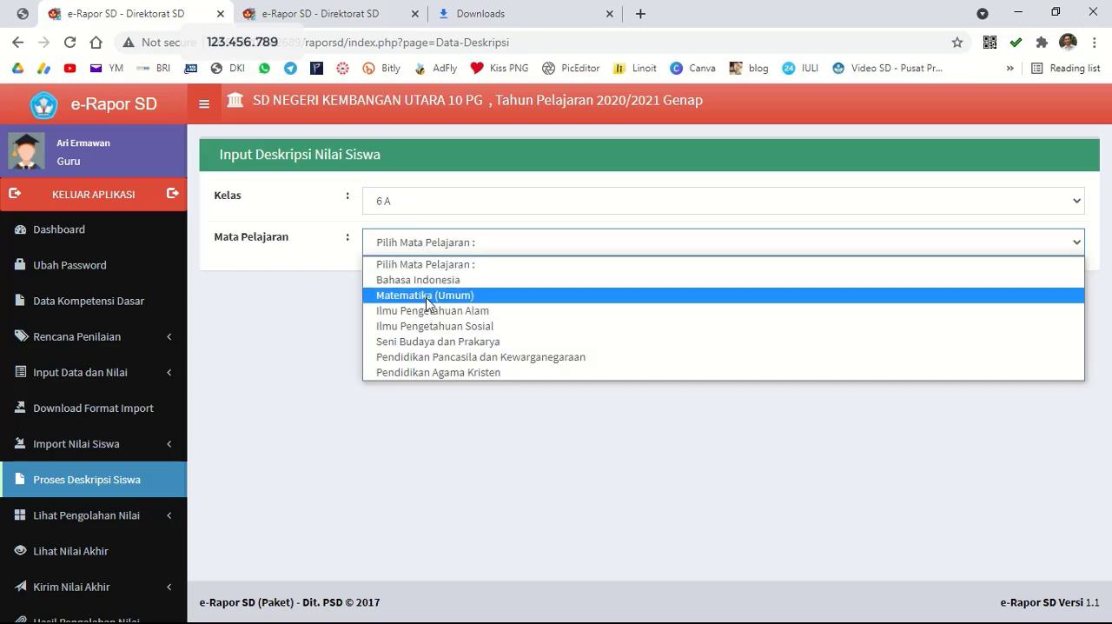
left_click(432, 294)
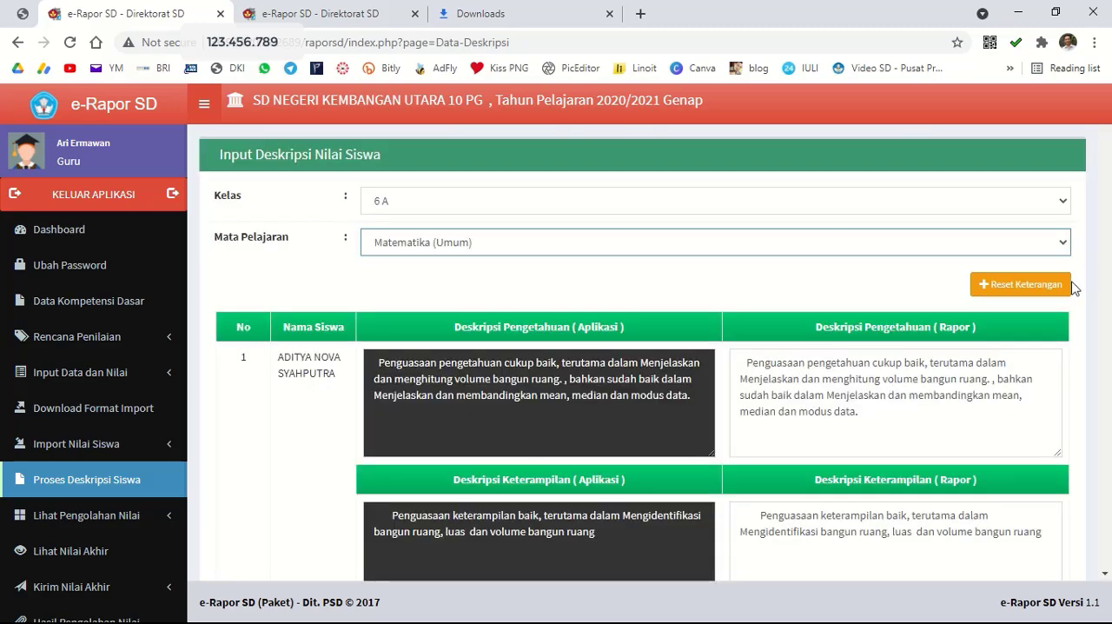
scroll(1104, 252, "down", 5)
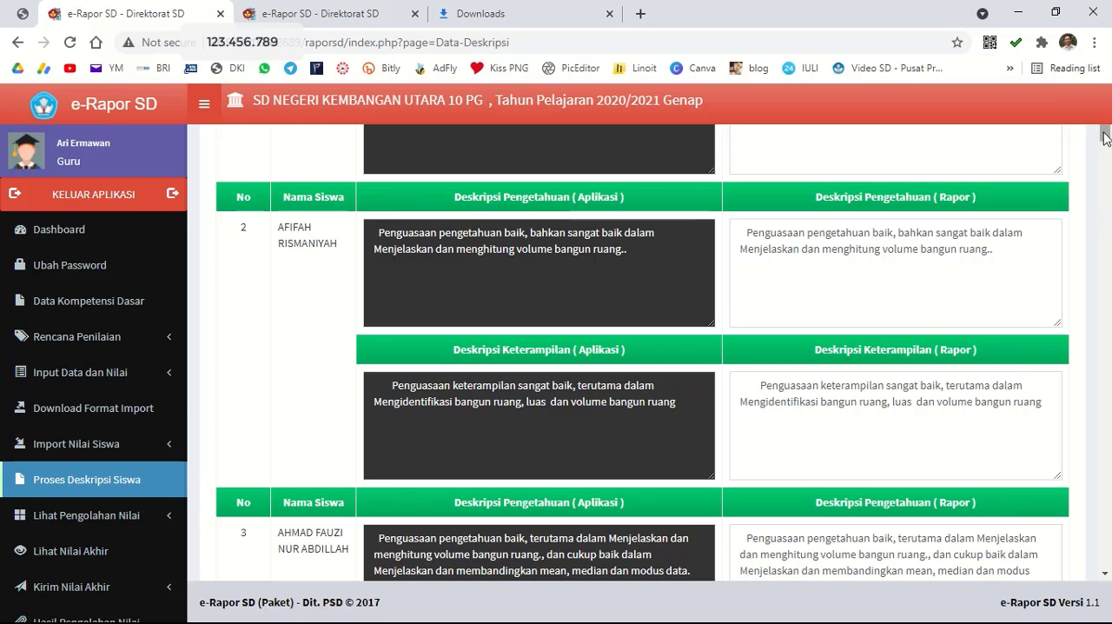
left_click_drag(1105, 144, 1109, 557)
scroll(1109, 556, "down", 4)
left_click(1032, 497)
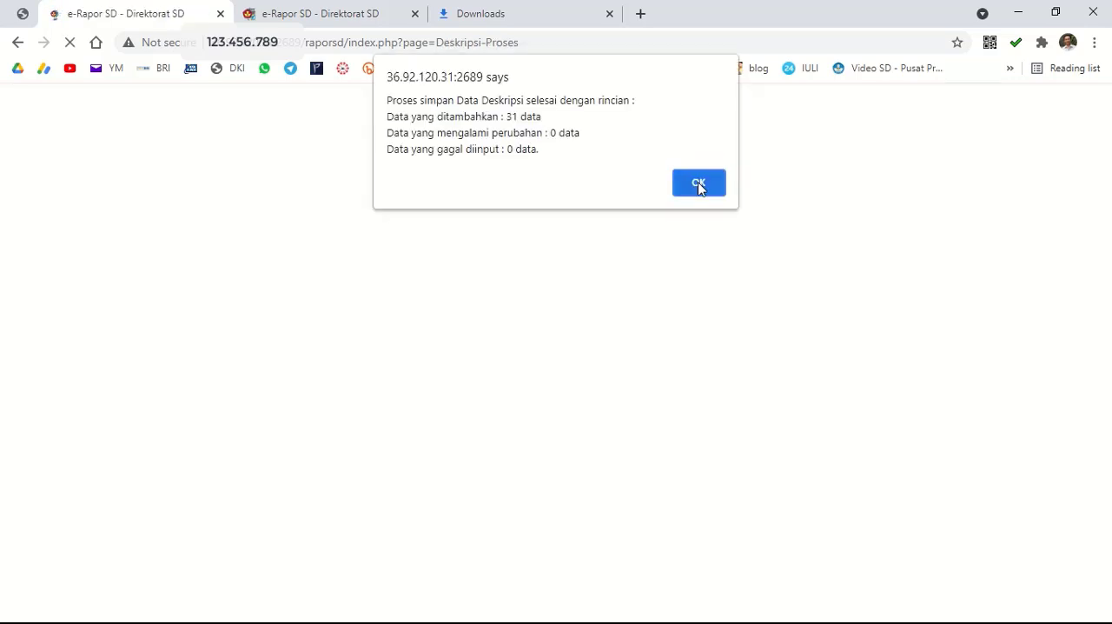
left_click(699, 185)
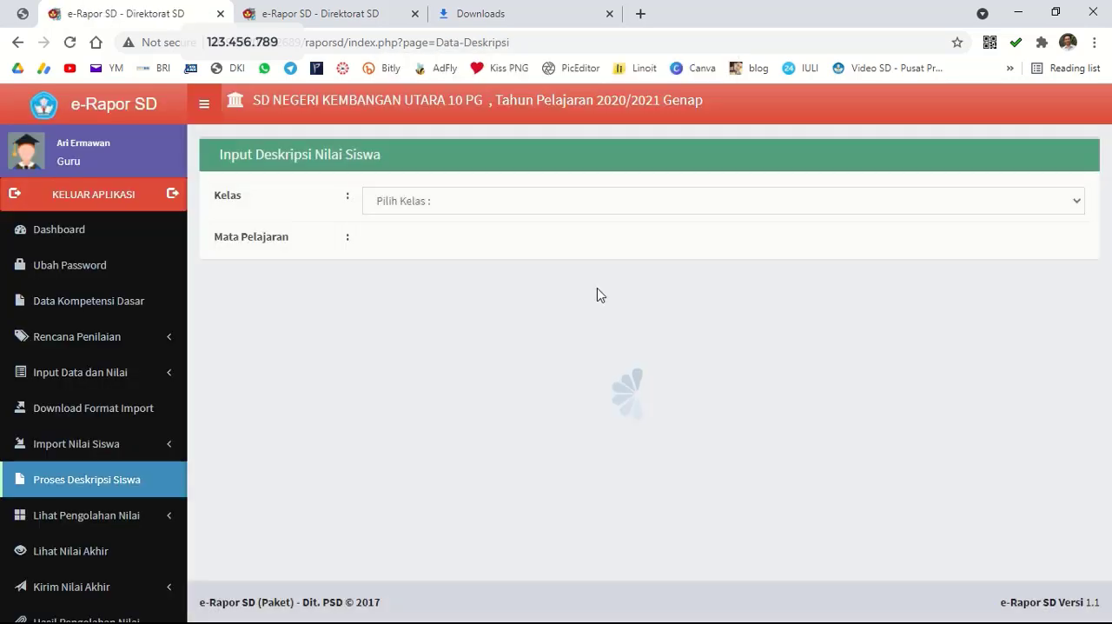
mouse_move(461, 21)
left_click(448, 42)
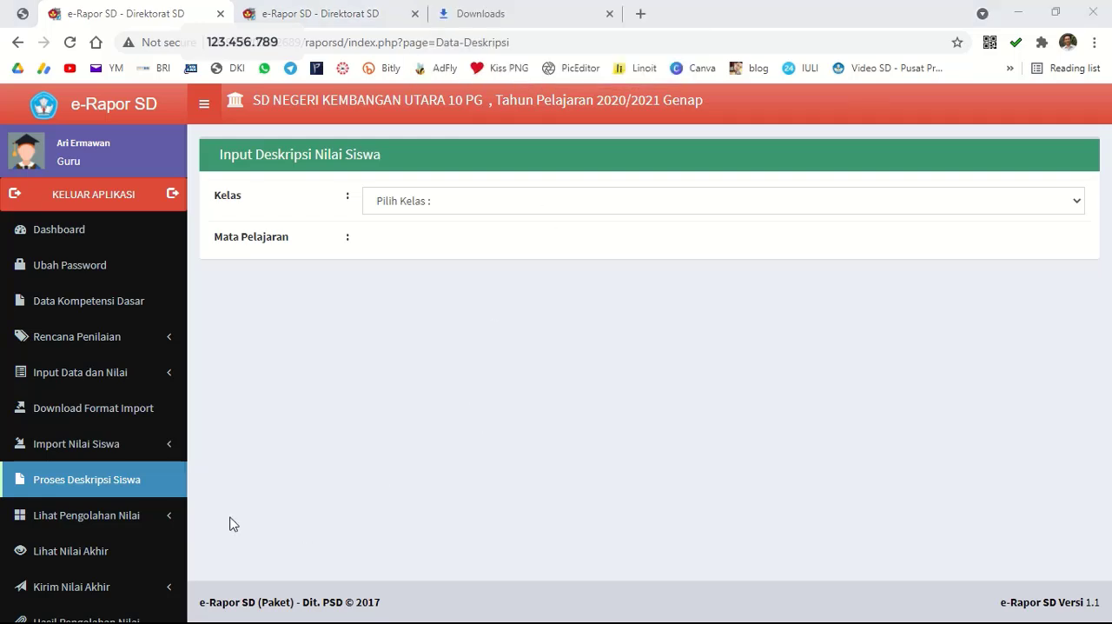
Open the processed knowledge scores page, choose class 6 A and show its list of subjects.
left_click(127, 516)
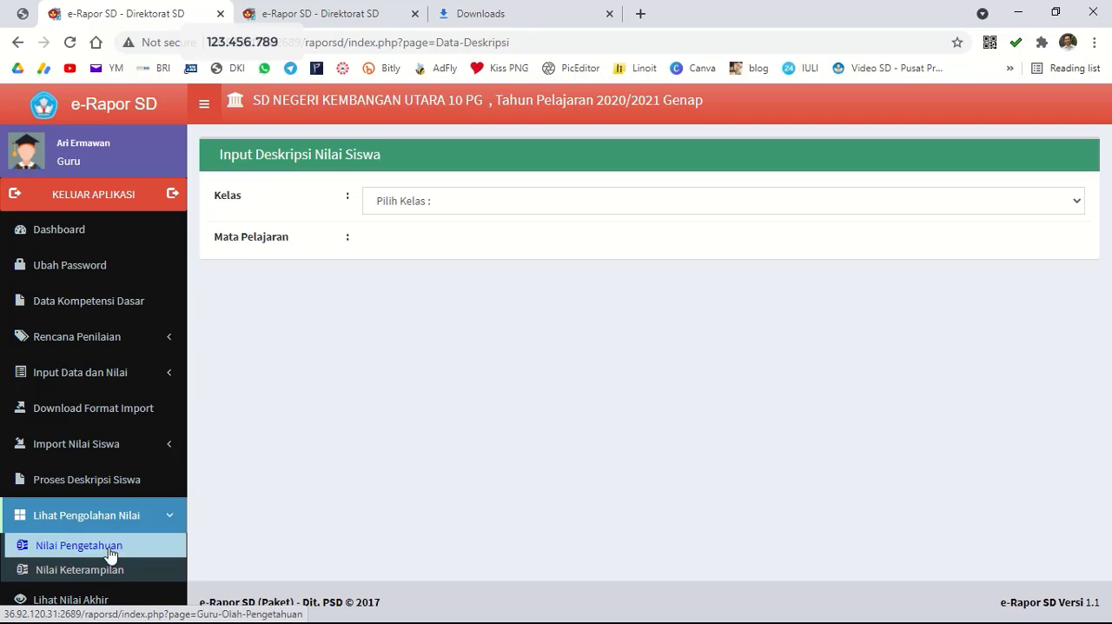
left_click(110, 554)
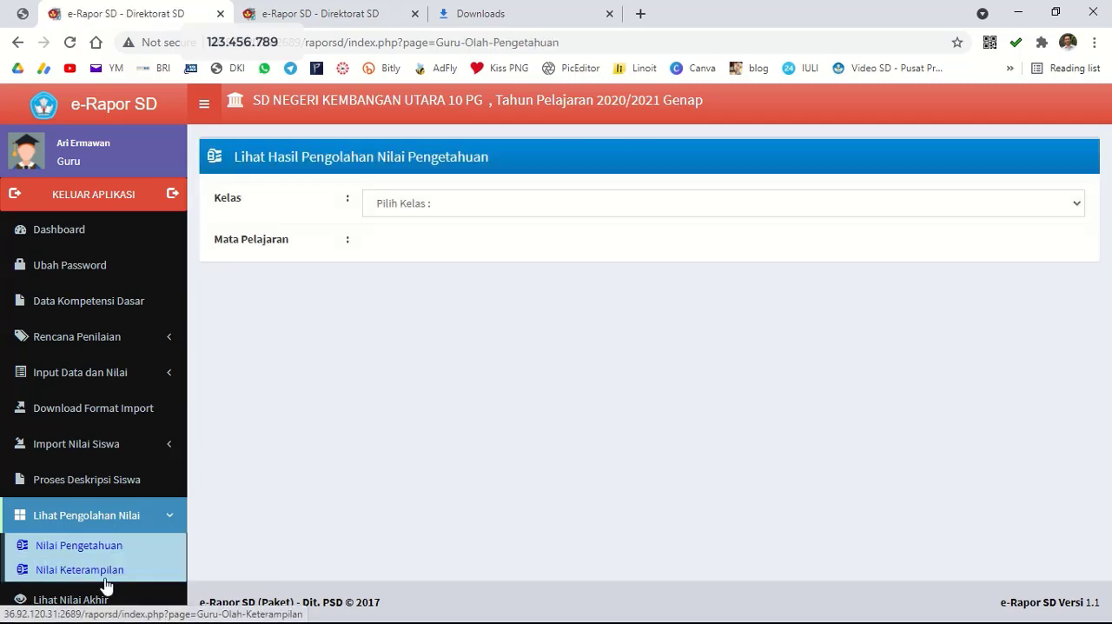
left_click(458, 206)
left_click(447, 240)
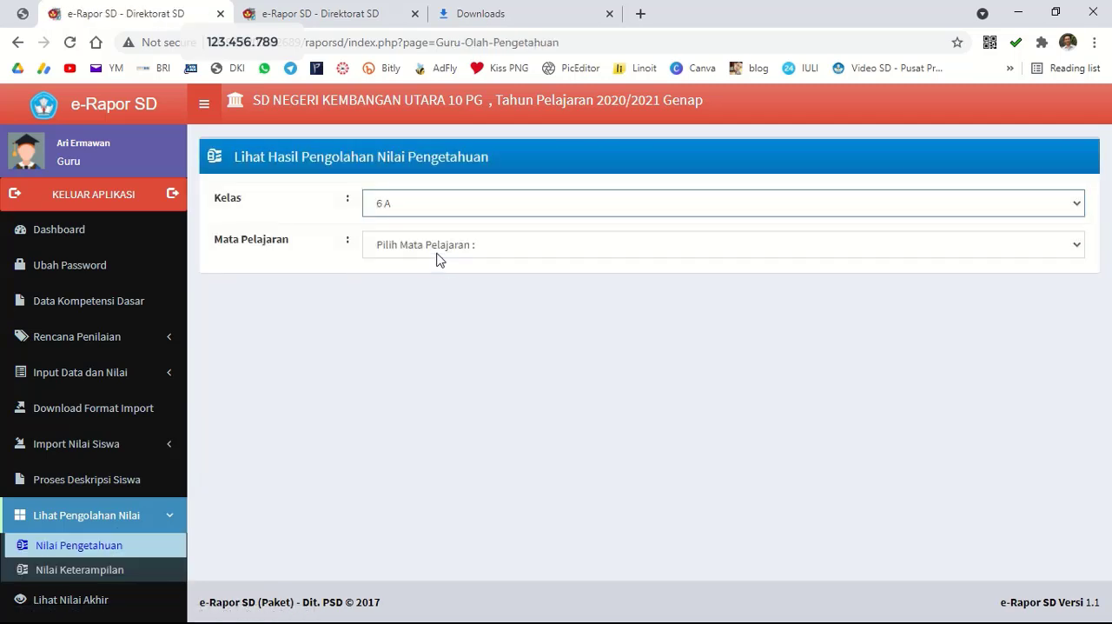
left_click(439, 251)
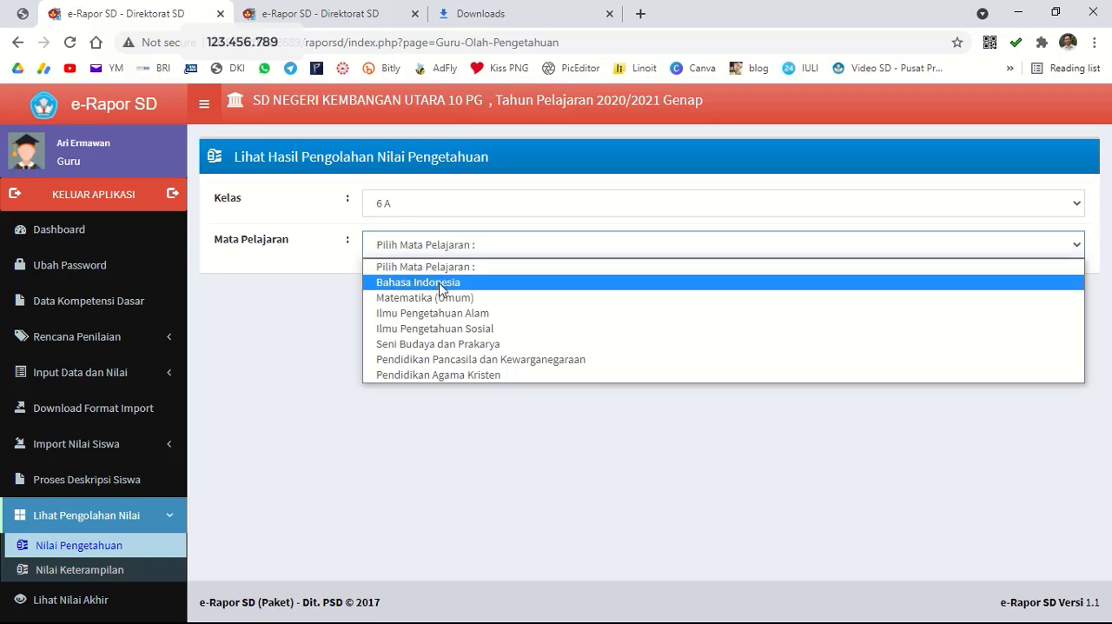
mouse_move(522, 7)
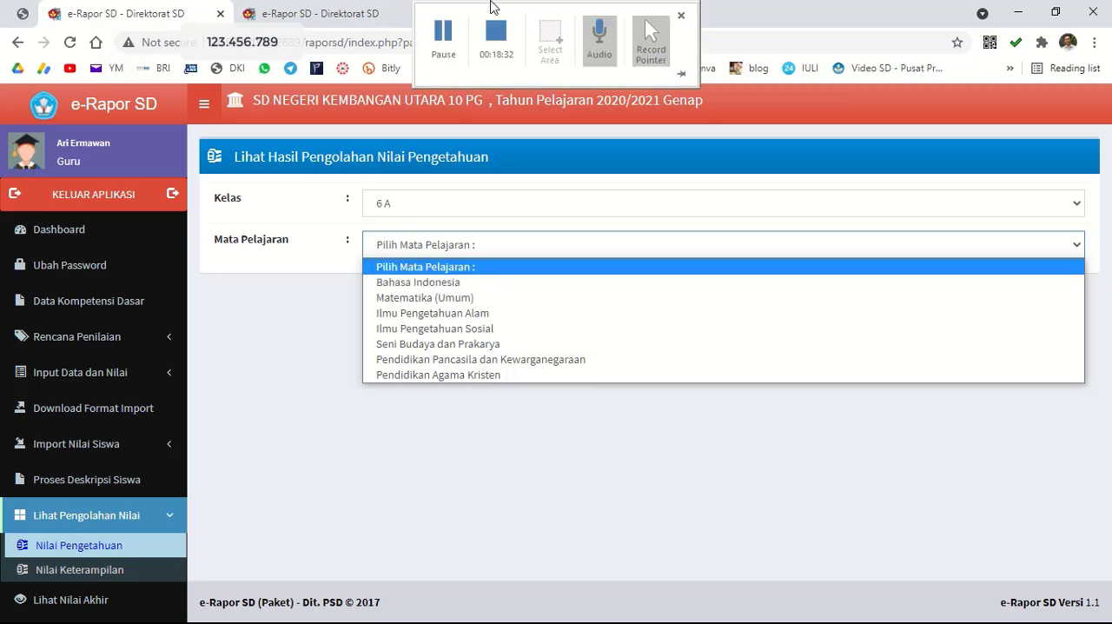
left_click(441, 36)
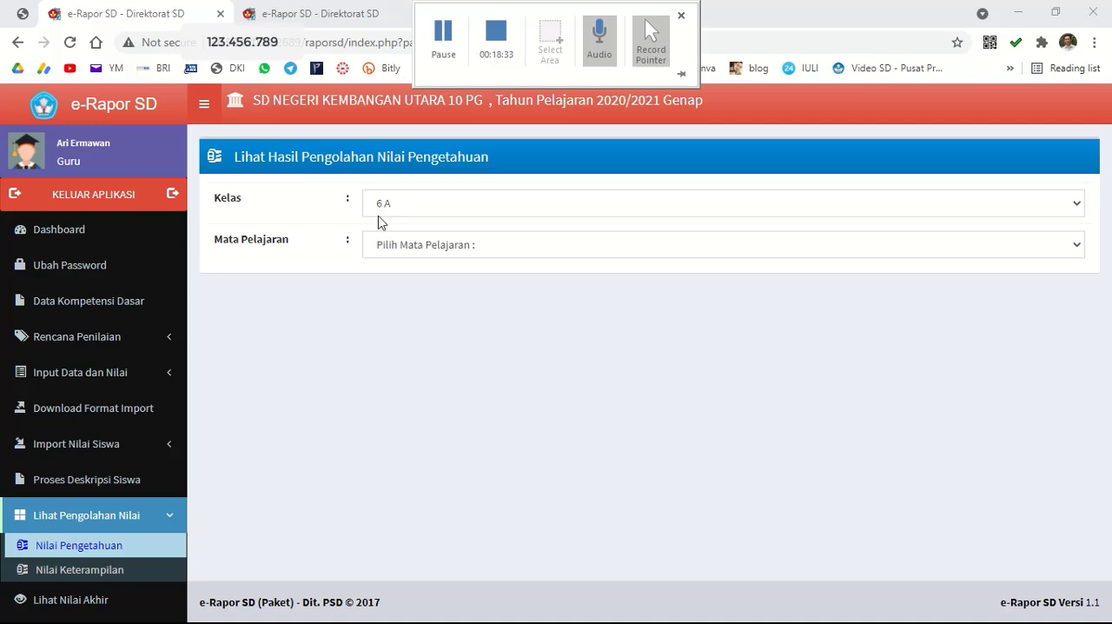
View the final report scores of class 6 A for Bahasa Indonesia, including the predicate interval table.
scroll(117, 543, "down", 2)
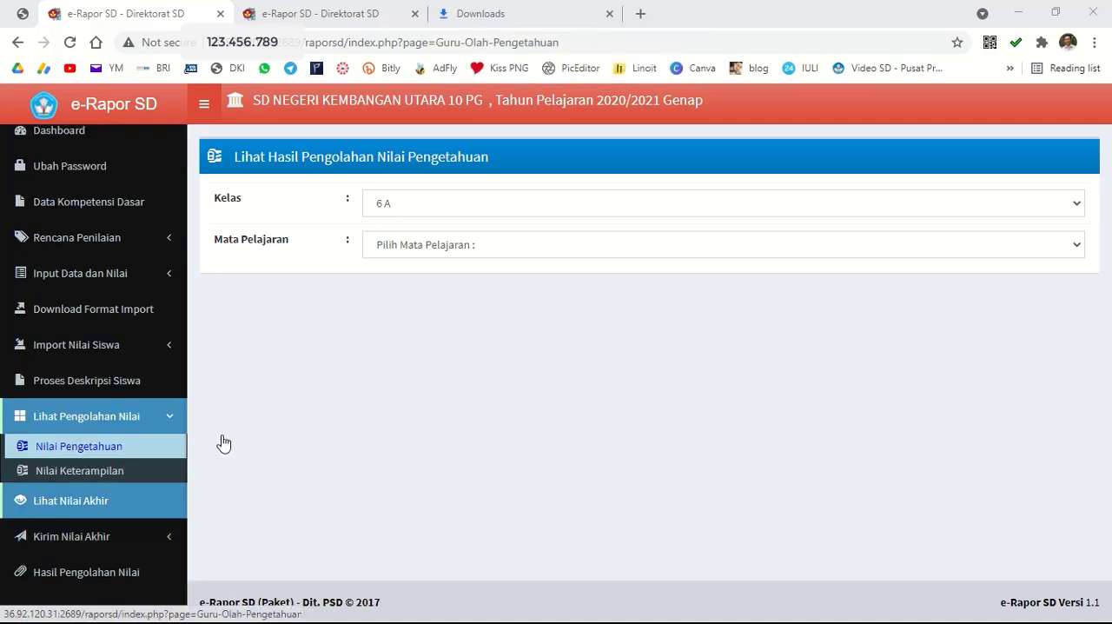
left_click(104, 511)
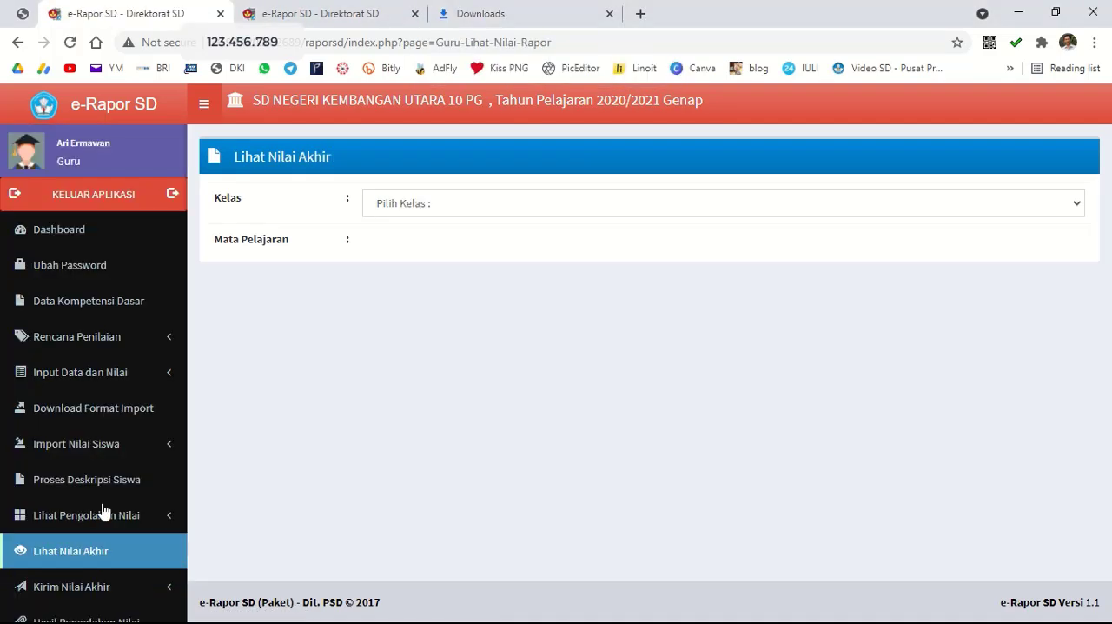
scroll(160, 557, "down", 1)
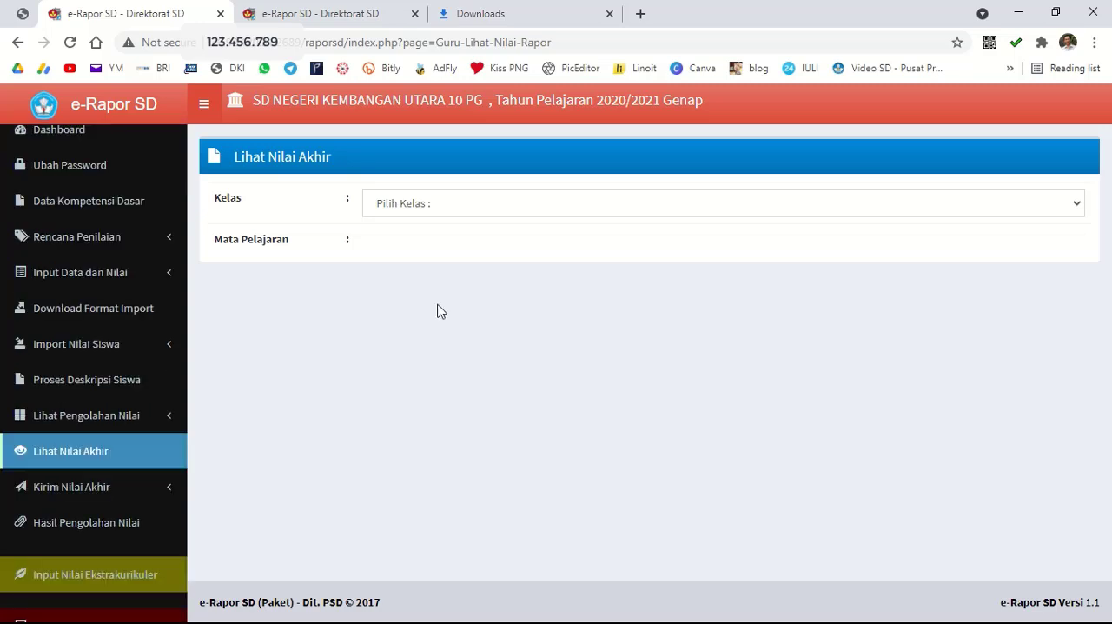
left_click(436, 214)
left_click(427, 253)
left_click(430, 247)
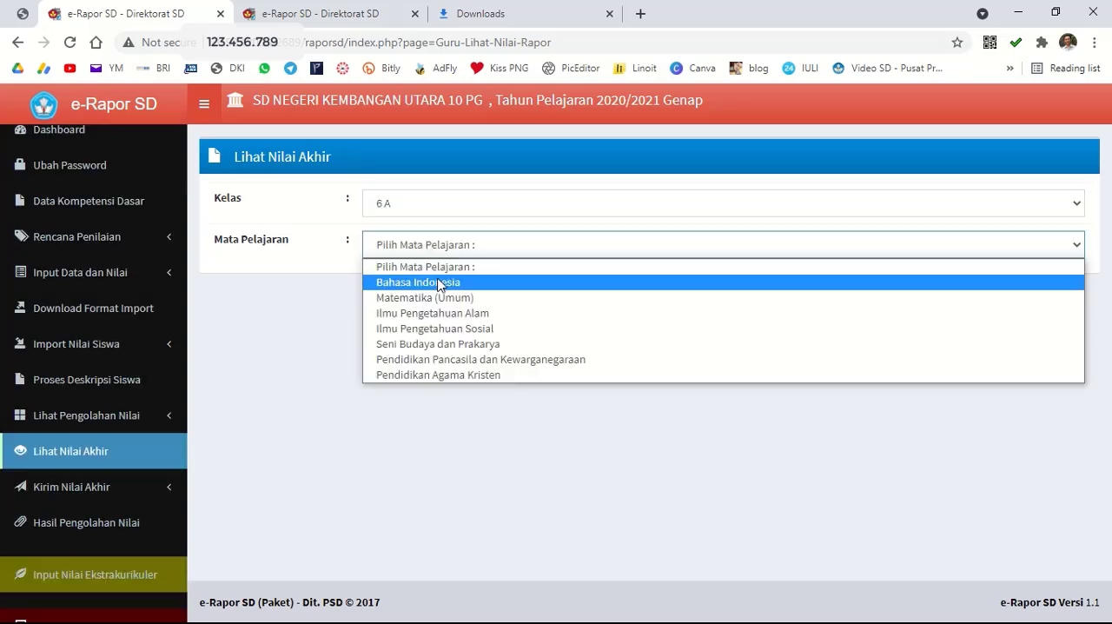
left_click(439, 282)
scroll(932, 394, "down", 1)
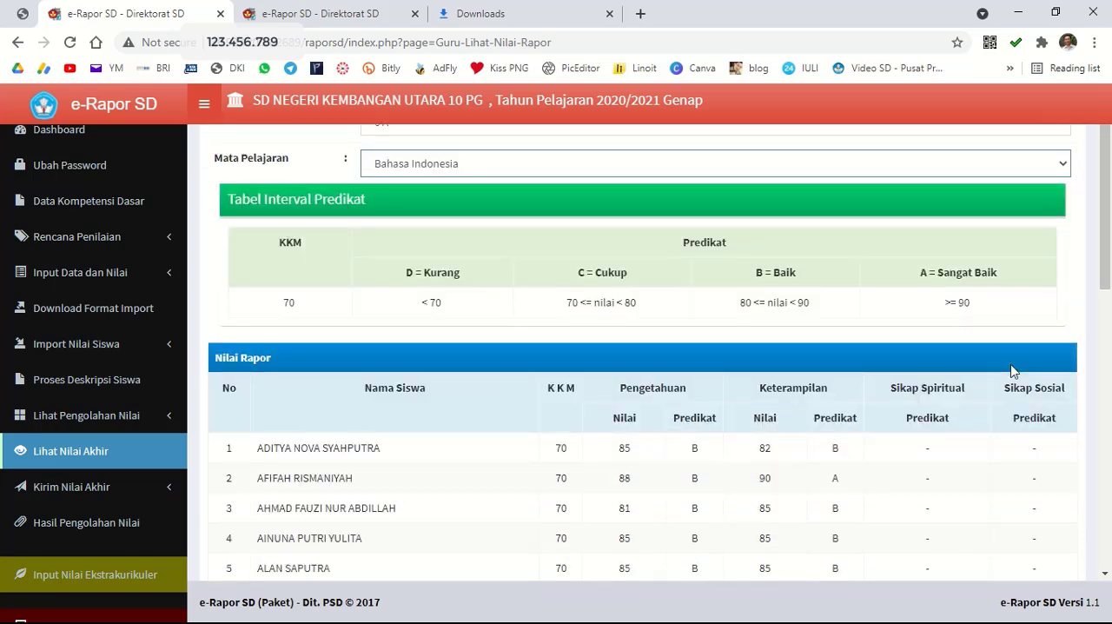
left_click_drag(1106, 254, 1088, 205)
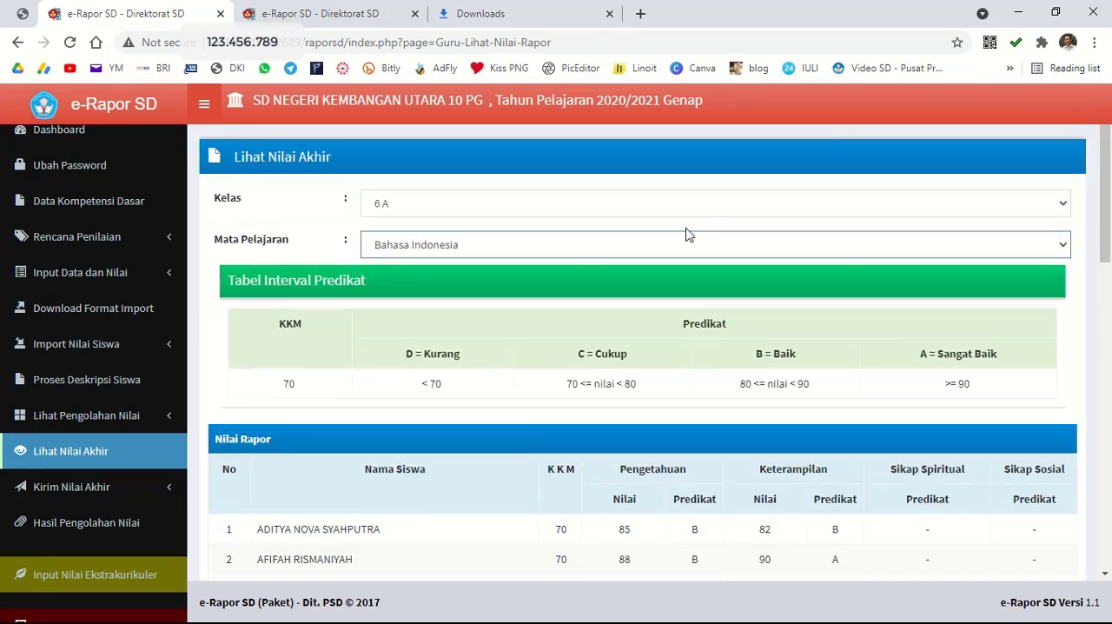
View the class 6 A final scores for Pendidikan Pancasila dan Kewarganegaraan, including the spiritual and social attitude predicates.
left_click(581, 247)
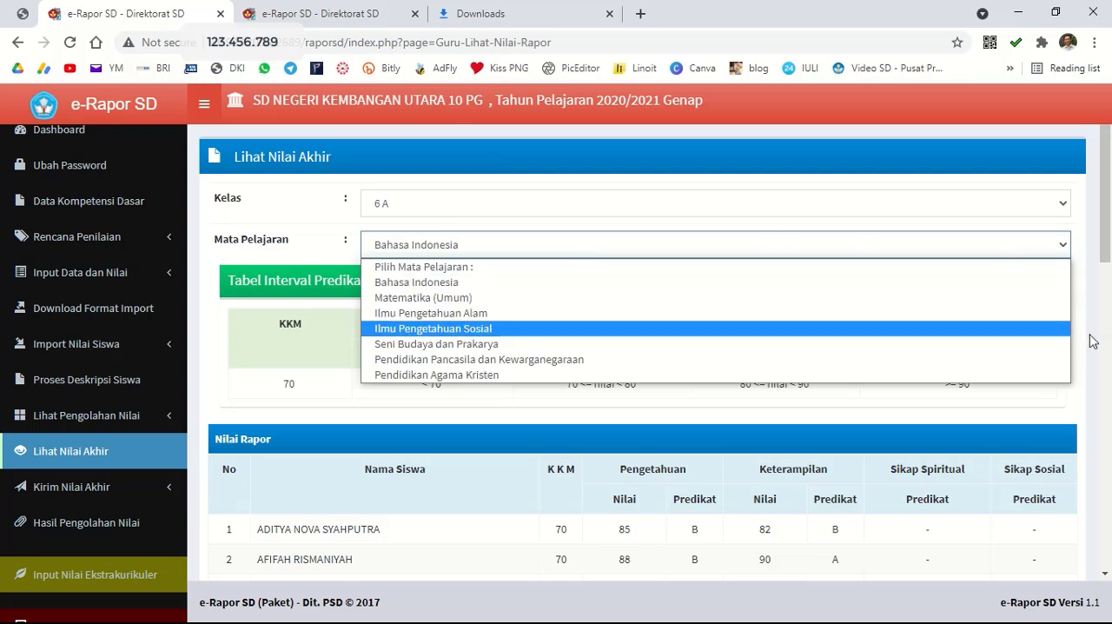
left_click(943, 484)
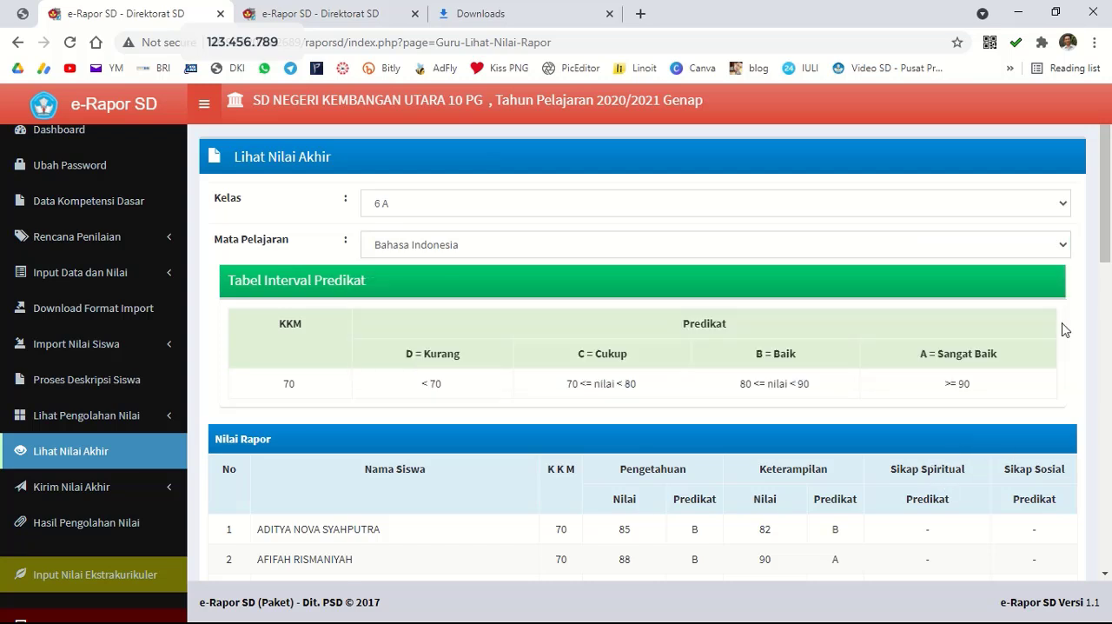
left_click(485, 250)
left_click(475, 365)
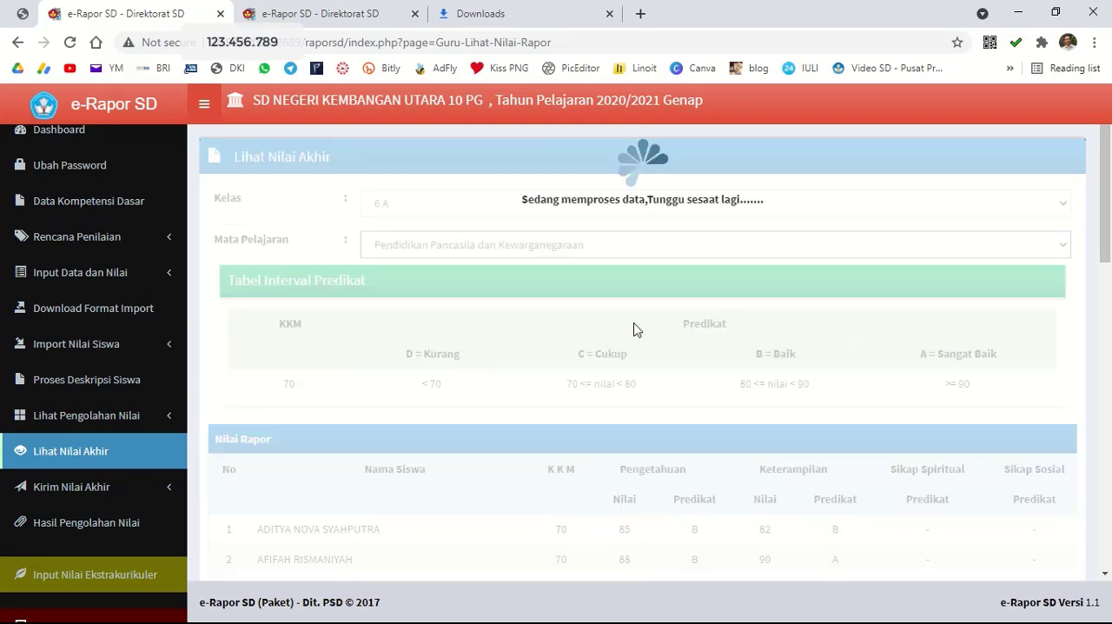
left_click_drag(1106, 223, 1107, 297)
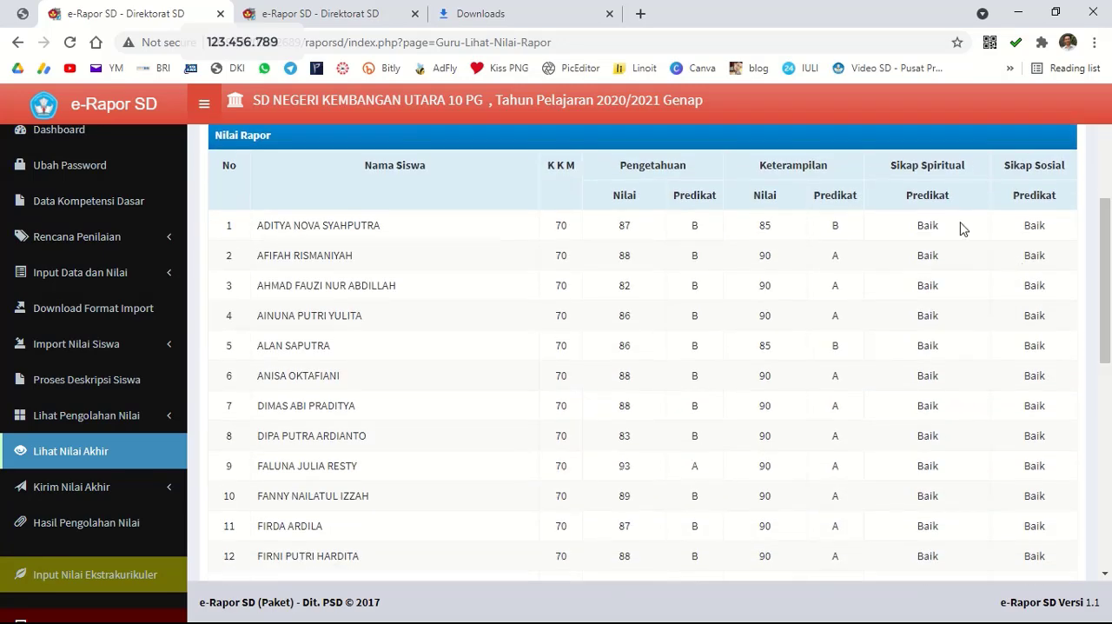
scroll(913, 522, "down", 7)
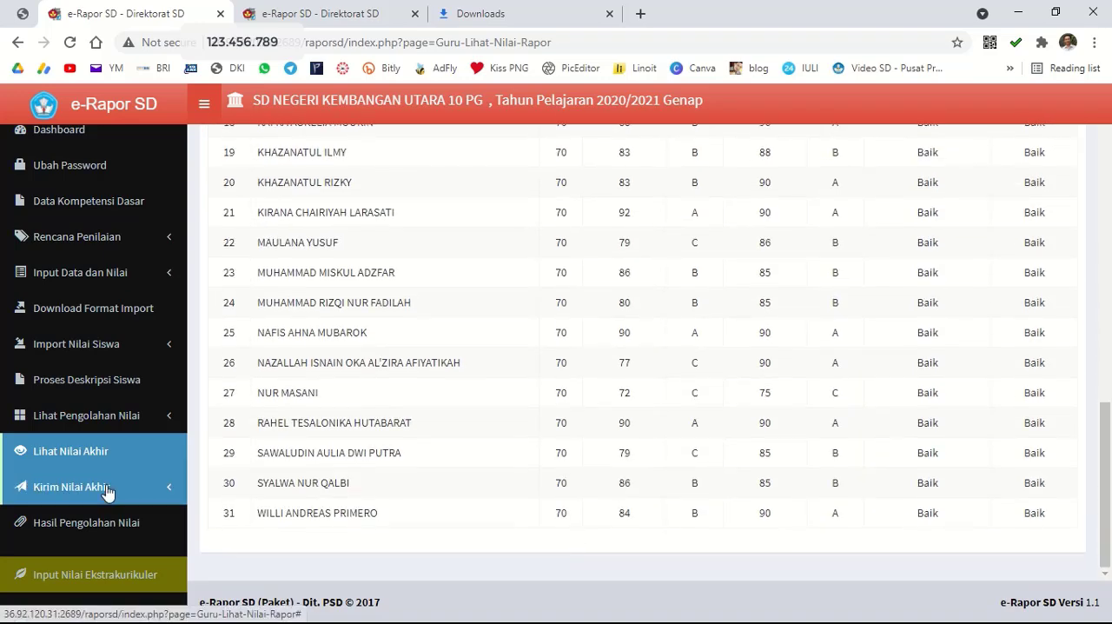
Send the final report scores of class 6 A for Bahasa Indonesia.
left_click(110, 490)
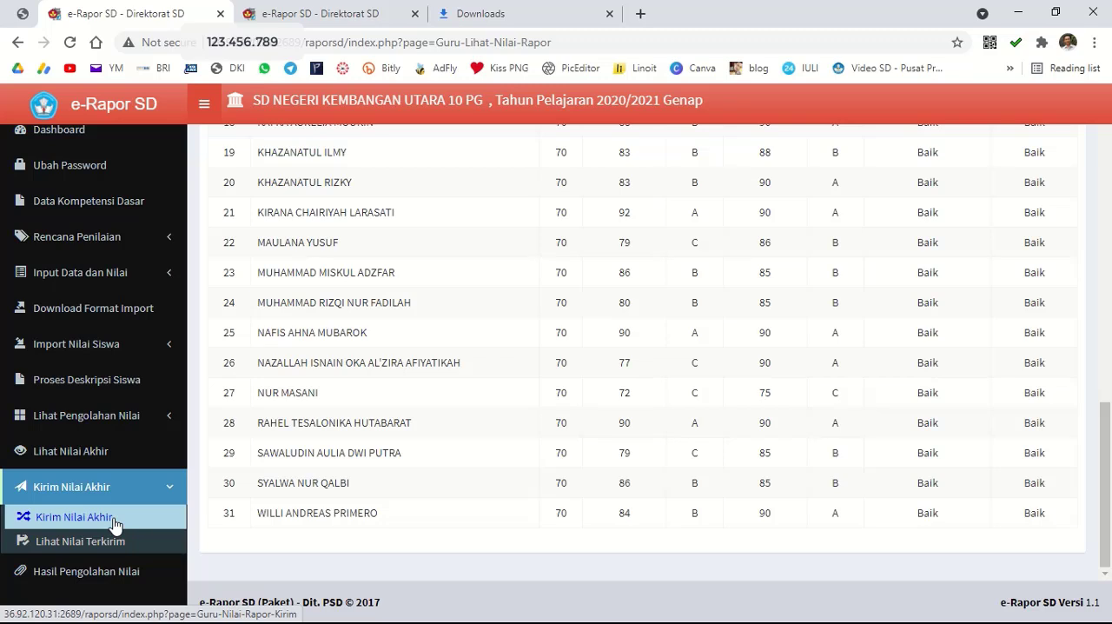
left_click(116, 518)
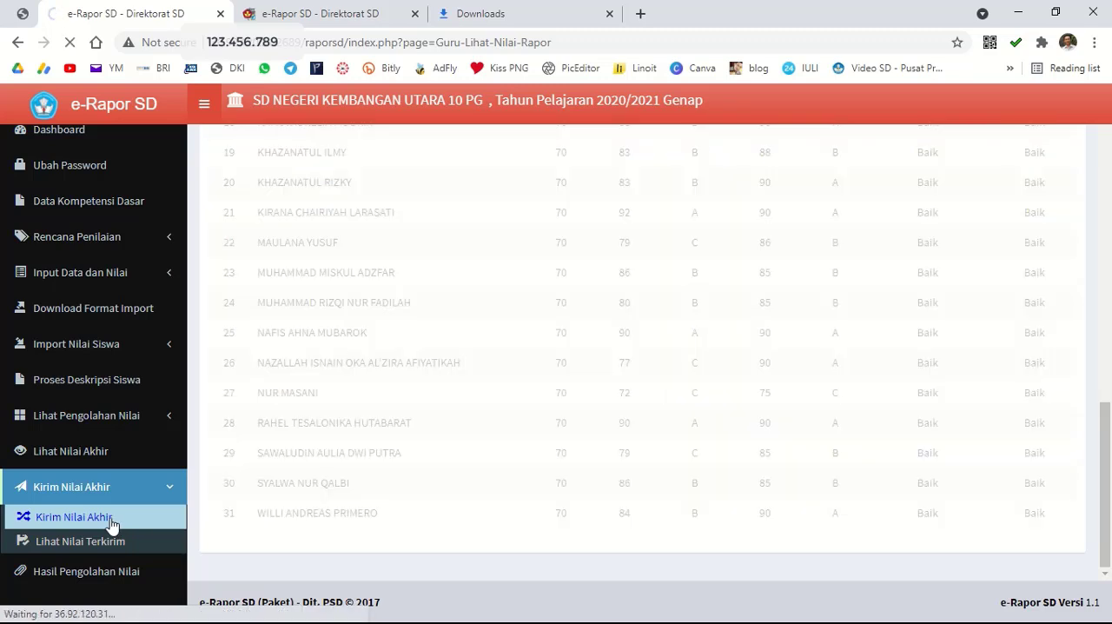
mouse_move(584, 5)
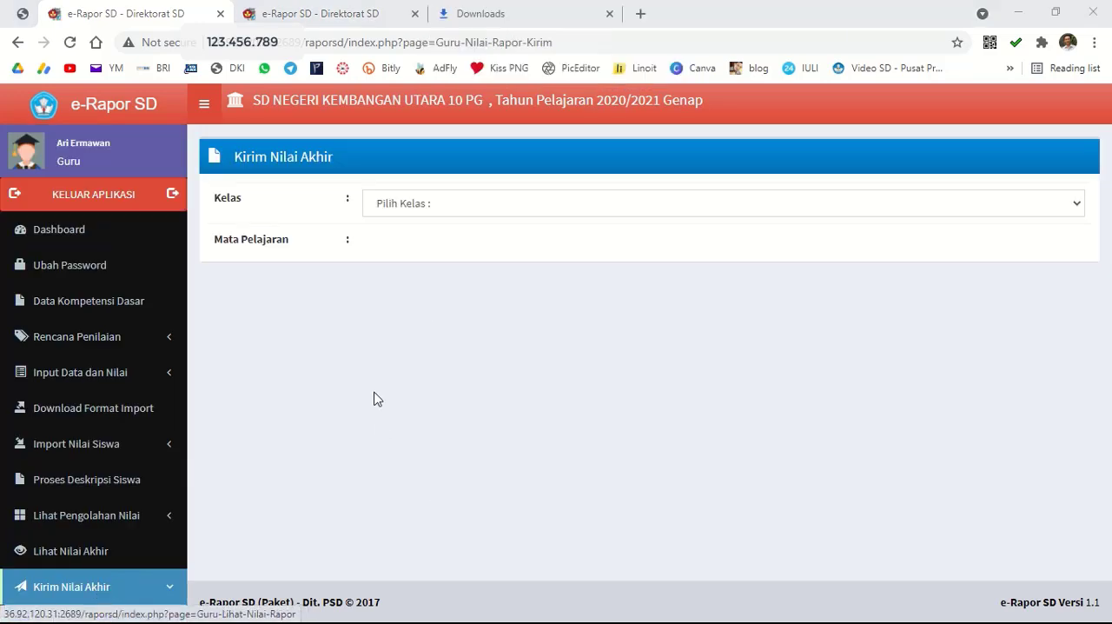
left_click(467, 211)
left_click(457, 241)
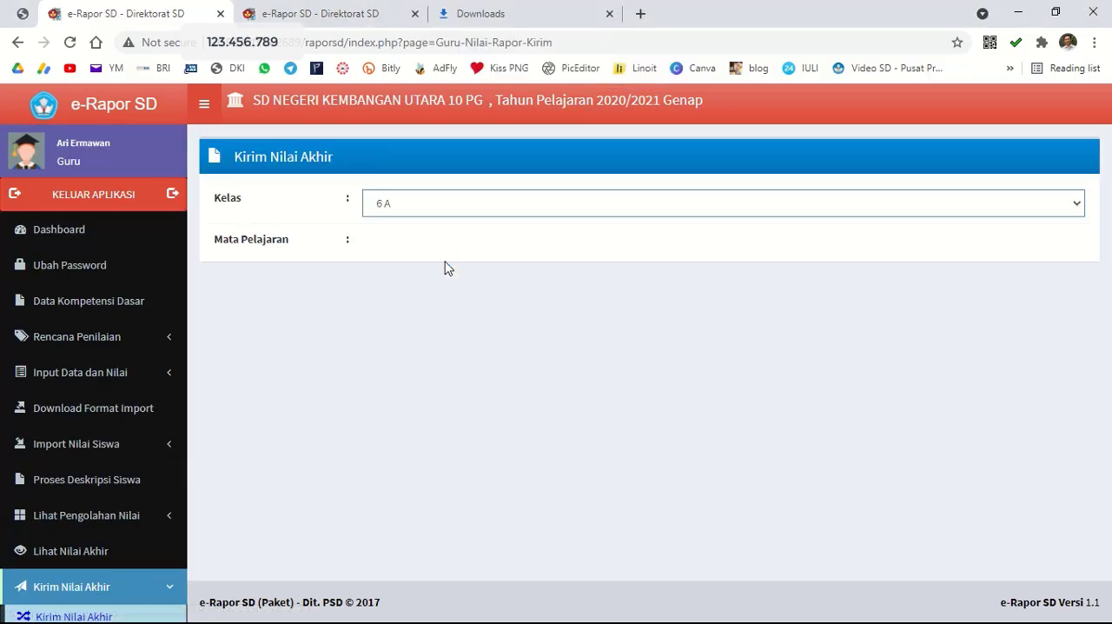
left_click(451, 247)
left_click(448, 282)
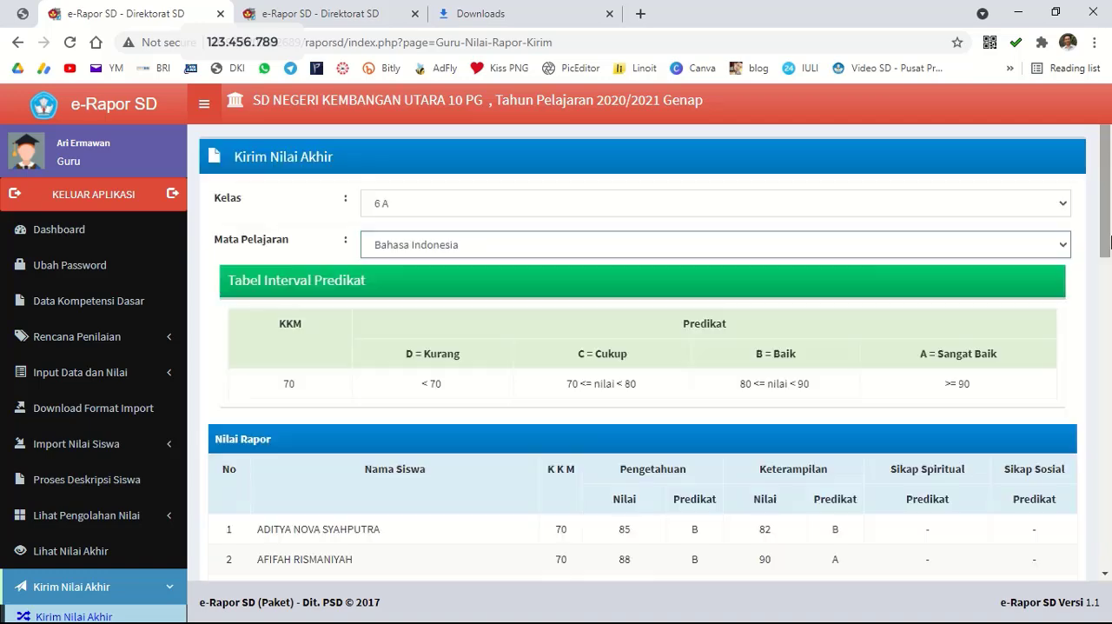
left_click_drag(1110, 217, 1110, 508)
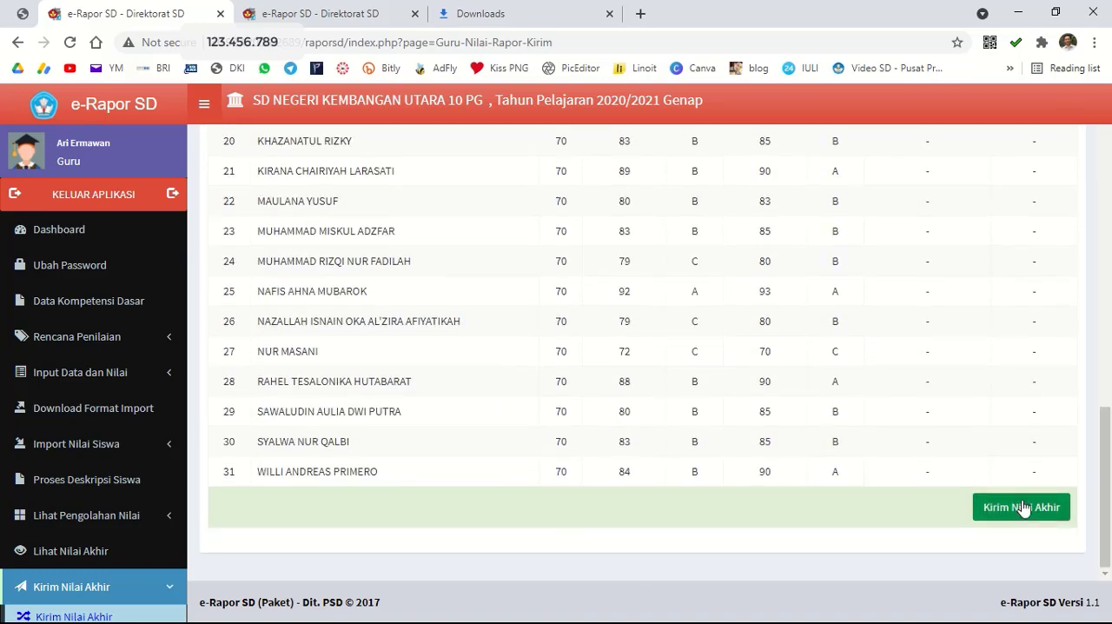
left_click(1019, 509)
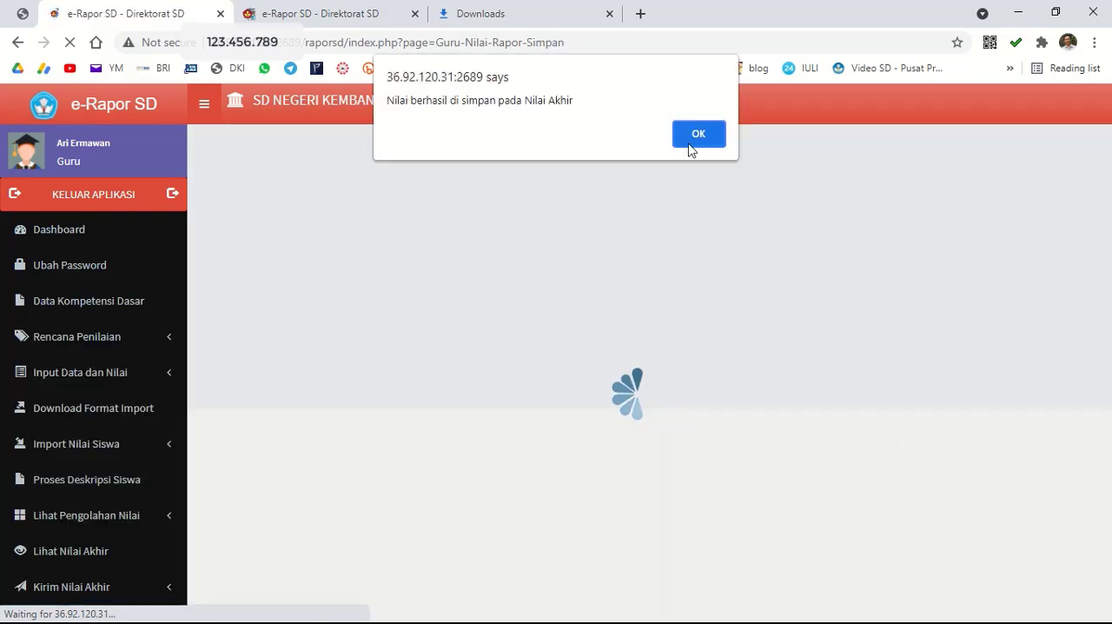
left_click(690, 142)
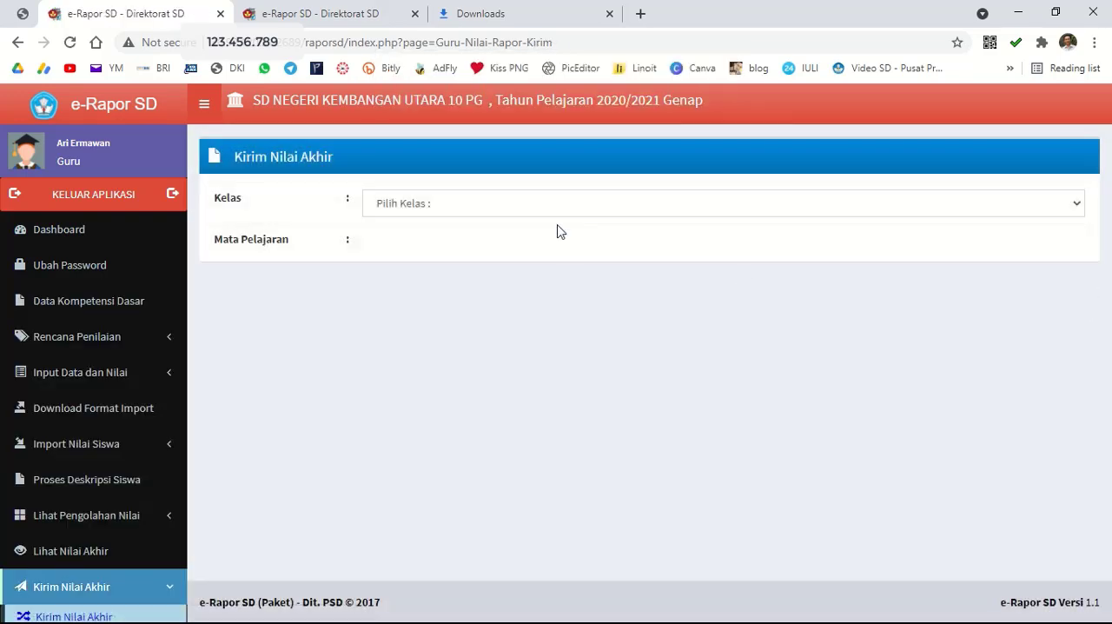
Send the final report scores of class 6 A for Matematika (Umum).
left_click(548, 210)
left_click(494, 241)
left_click(483, 245)
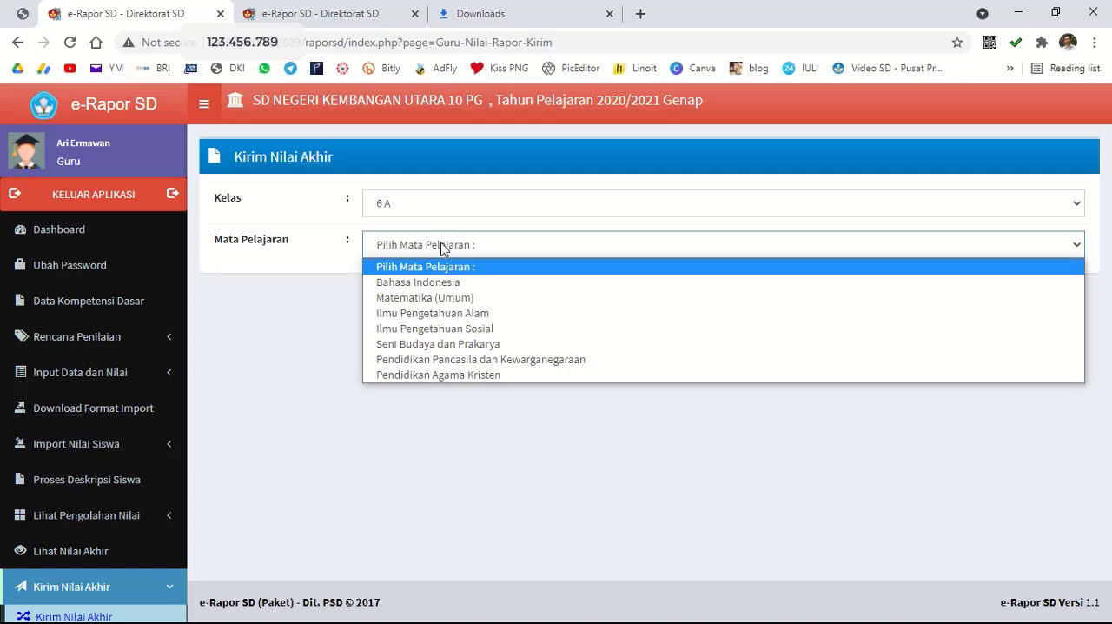
left_click(450, 300)
scroll(609, 347, "down", 10)
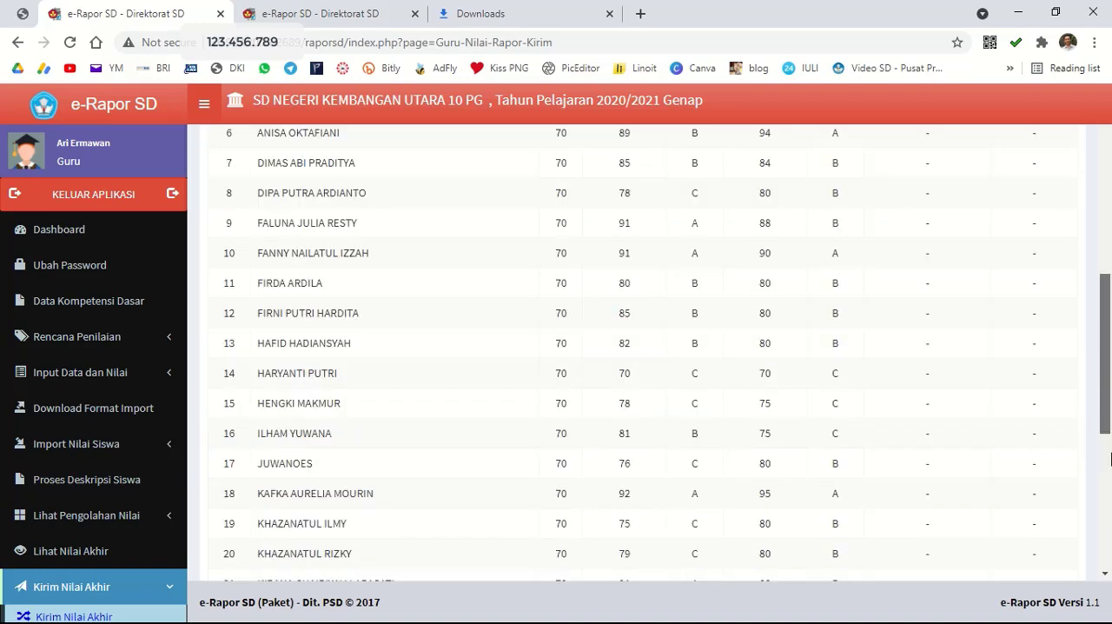
left_click(1022, 506)
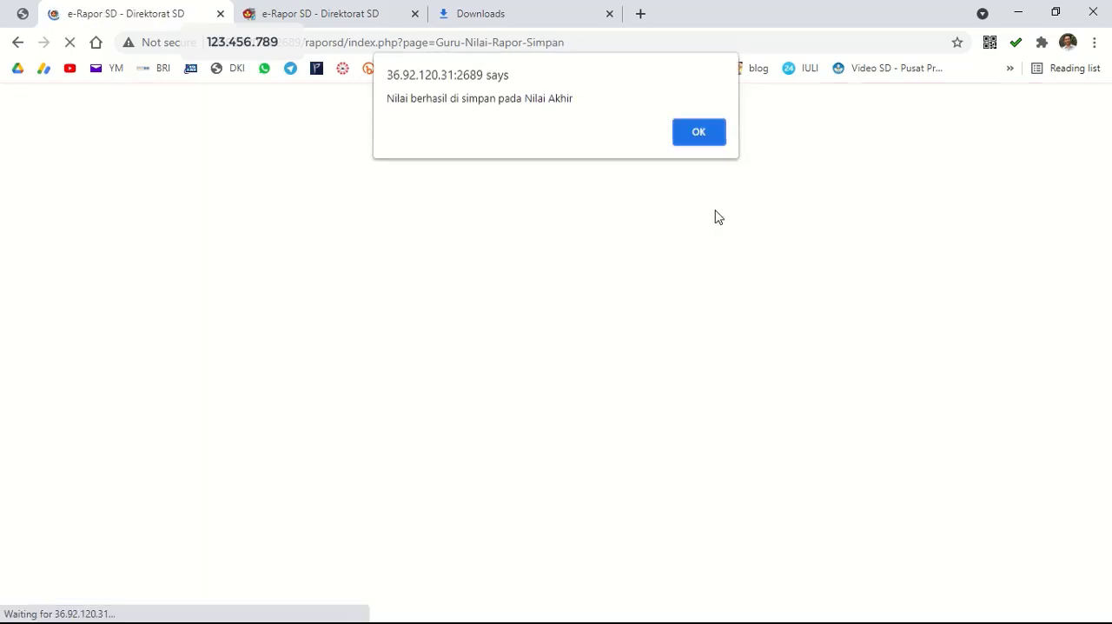
left_click(707, 138)
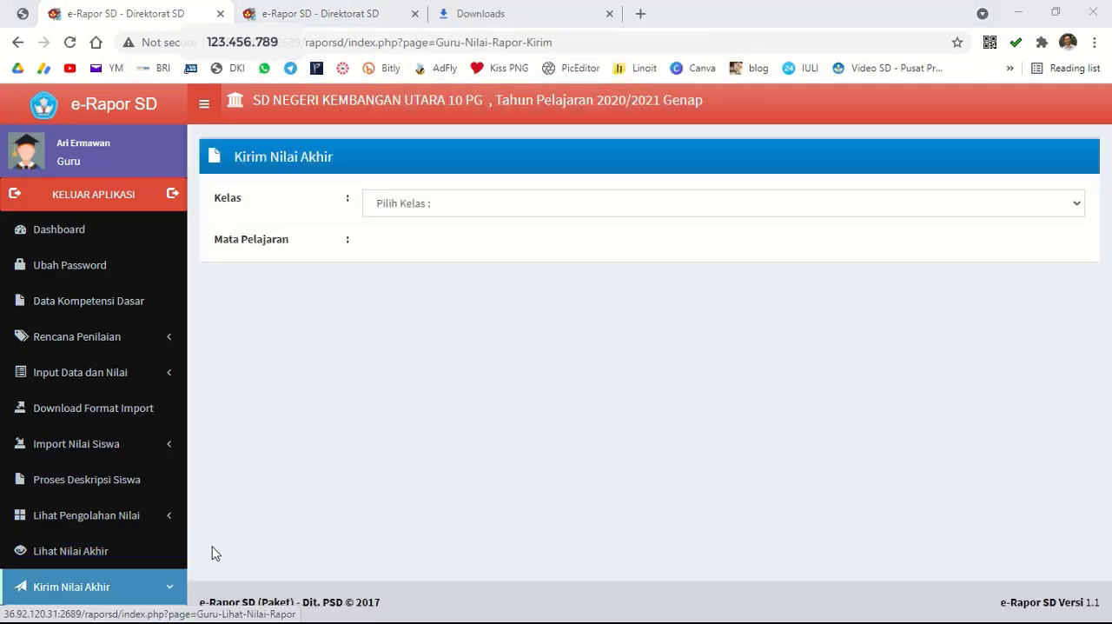
Start adding extracurricular scores for Pramuka Penggalang 6A in class 6 A.
scroll(117, 556, "down", 3)
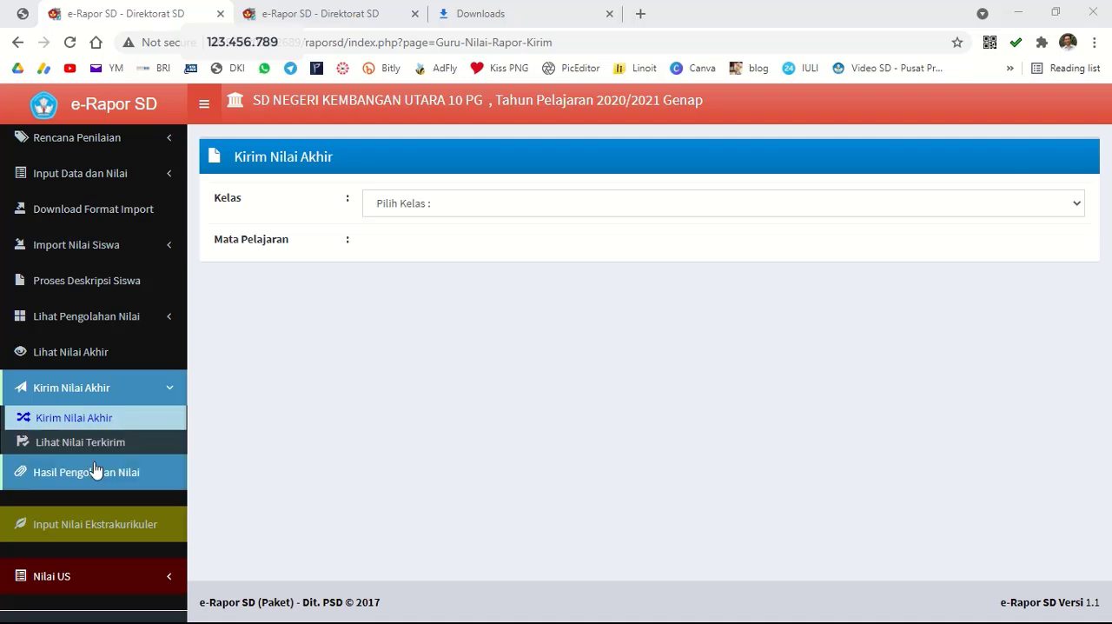
left_click(92, 526)
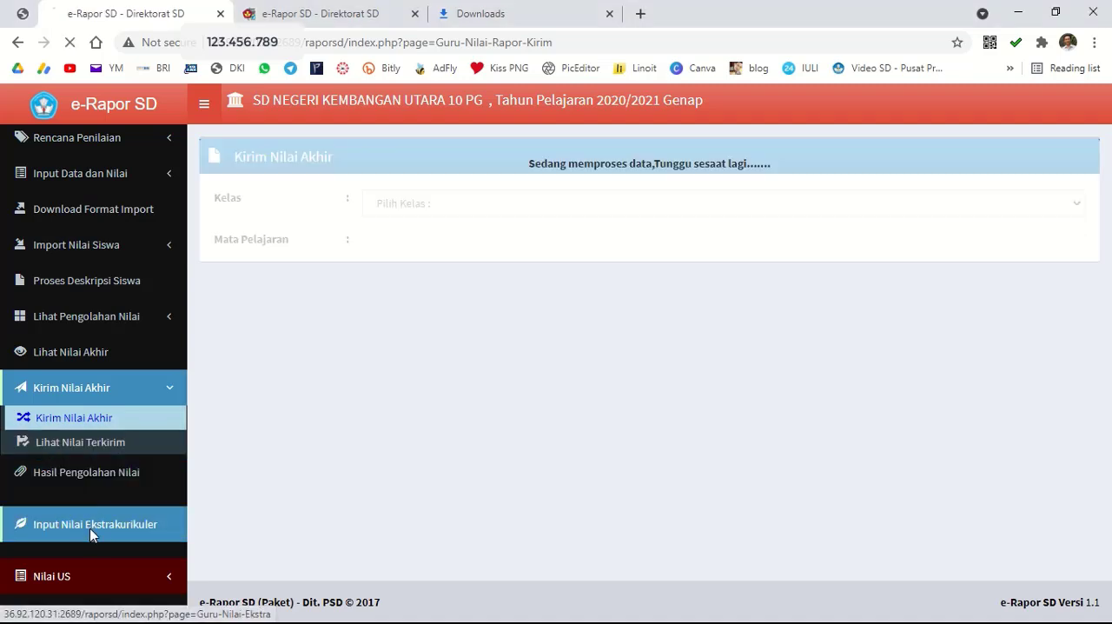
left_click(496, 216)
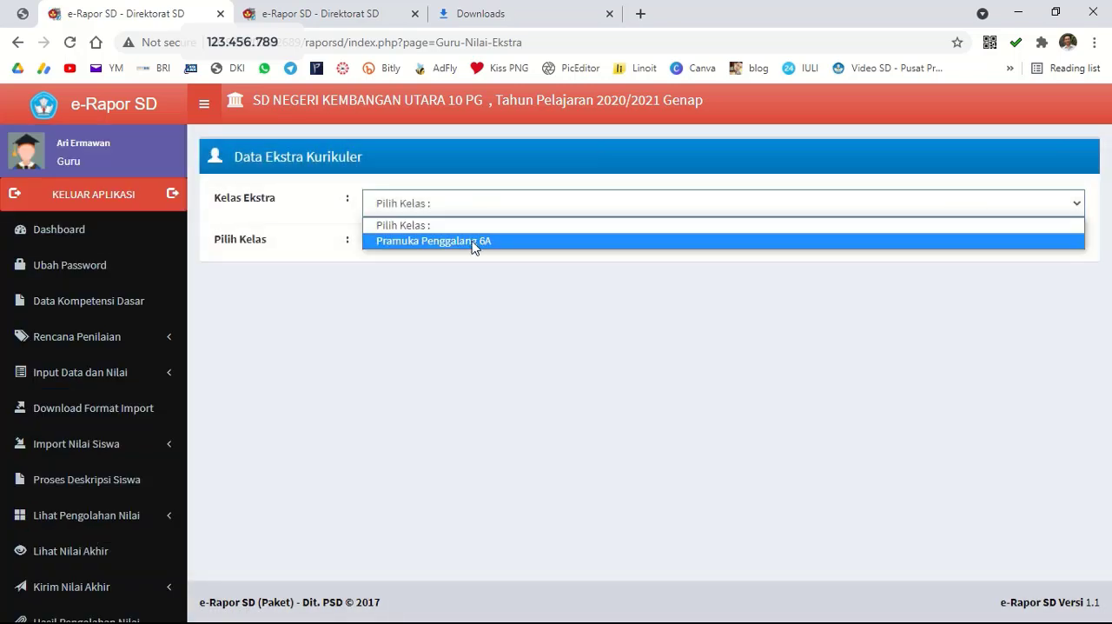
left_click(475, 244)
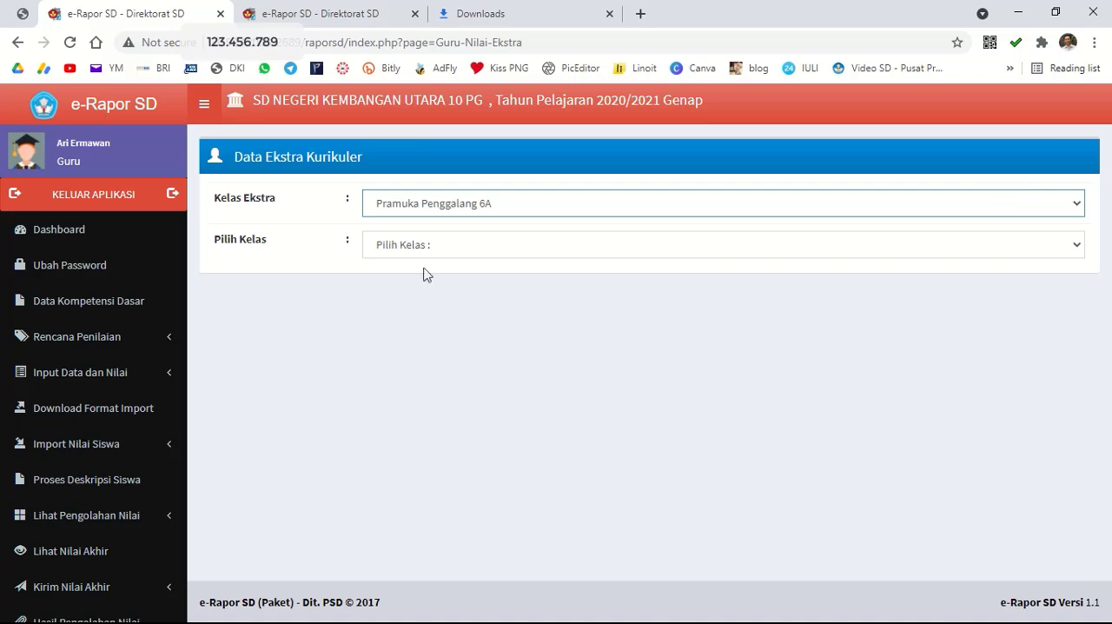
left_click(402, 252)
left_click(408, 285)
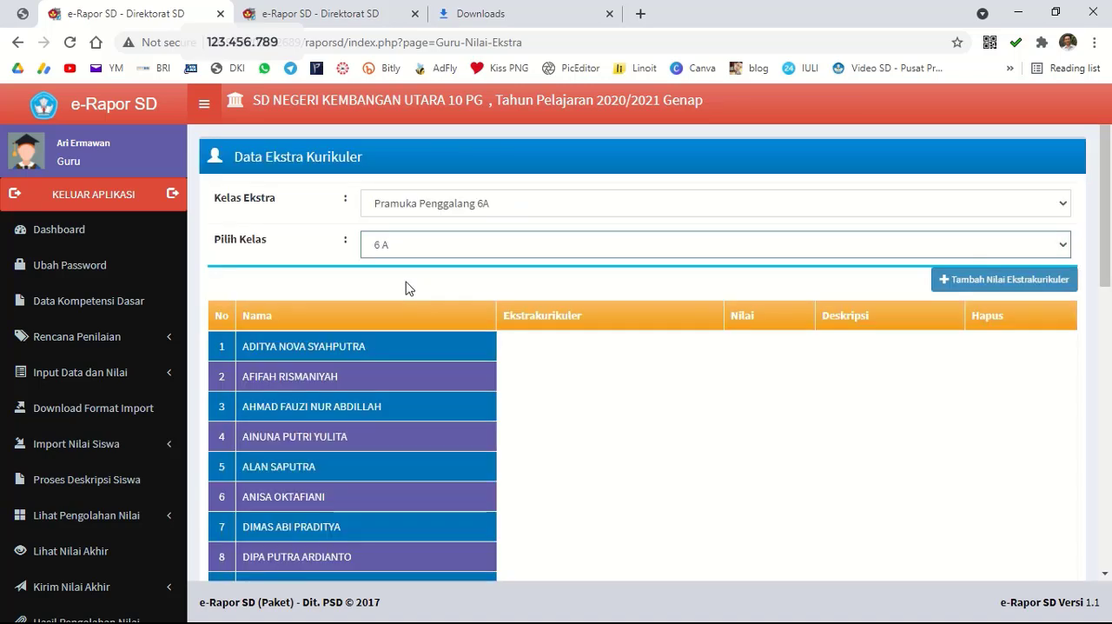
left_click(998, 285)
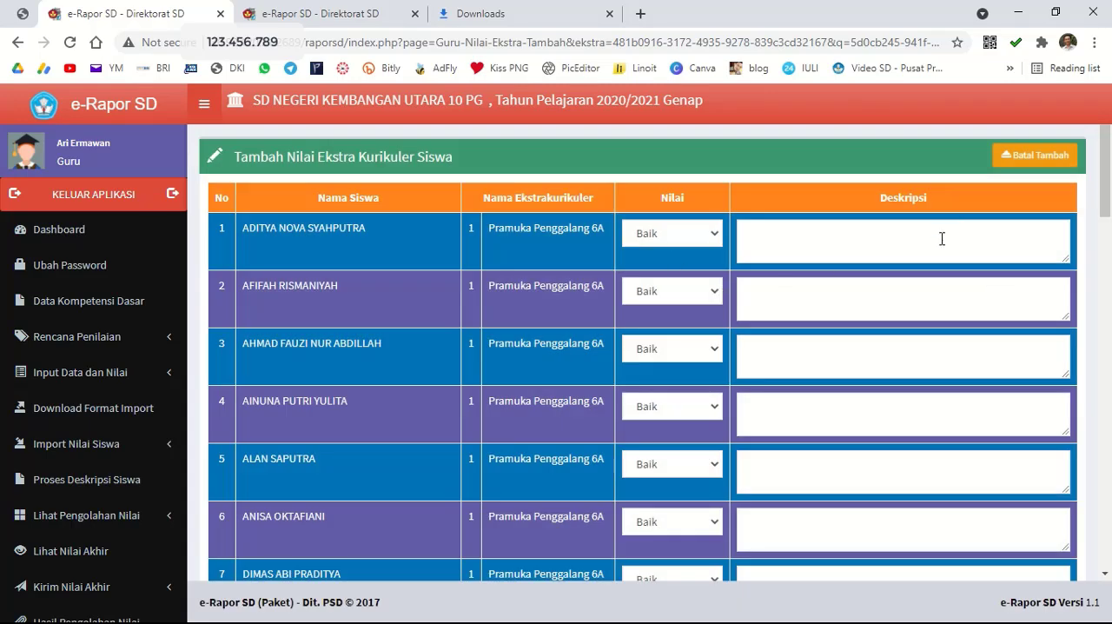
Keep the first student's extracurricular grade at Baik and enter the description "Disiplin dalam melaksanakan kegiatan", selecting the text for reuse.
left_click(686, 237)
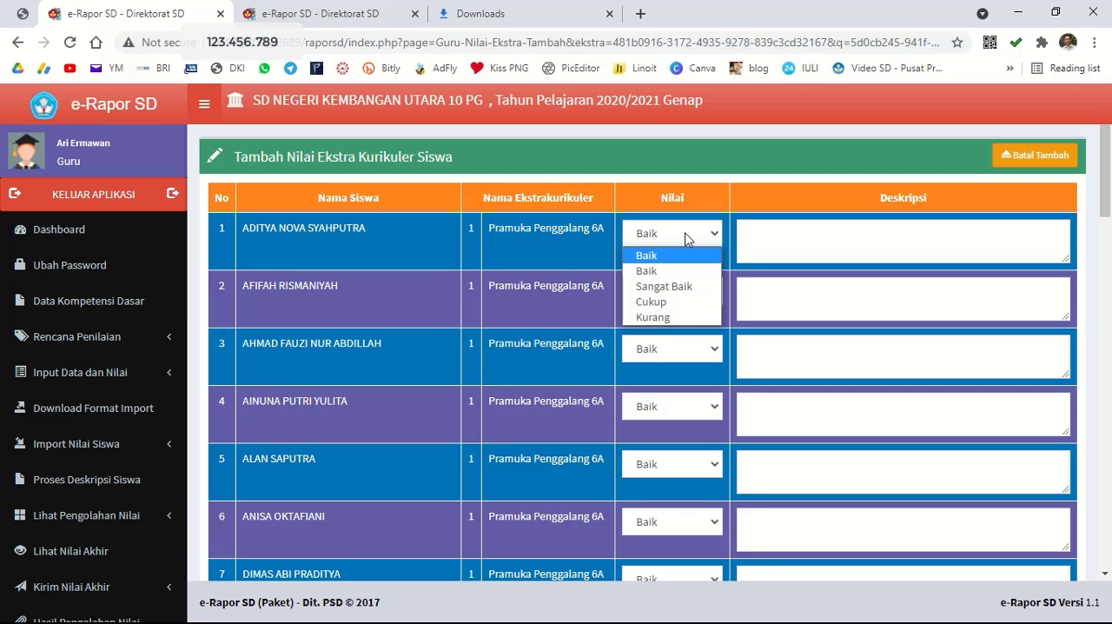
left_click(873, 227)
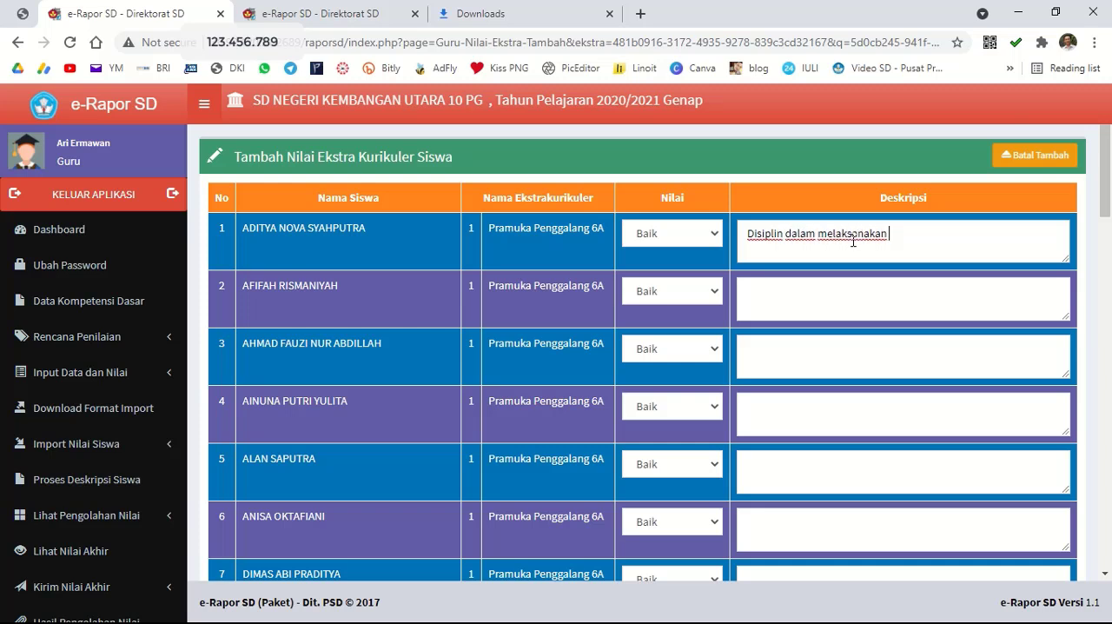
key("ctrl+a")
key("ctrl+c")
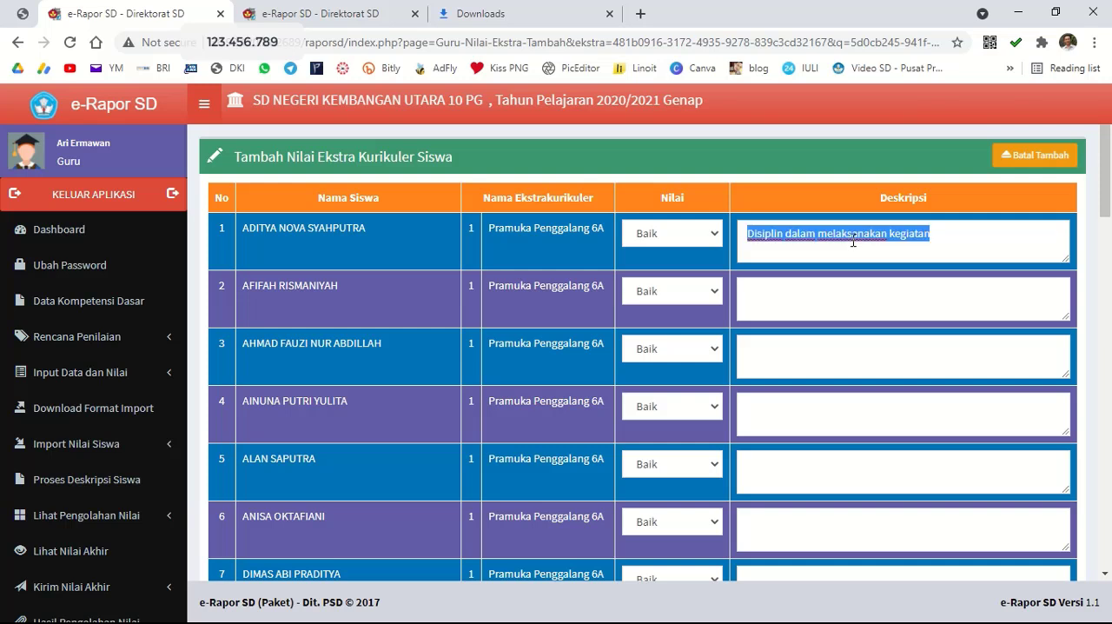
Copy the description "Disiplin dalam melaksanakan kegiatan" to the students in rows 2 to 5.
left_click(876, 300)
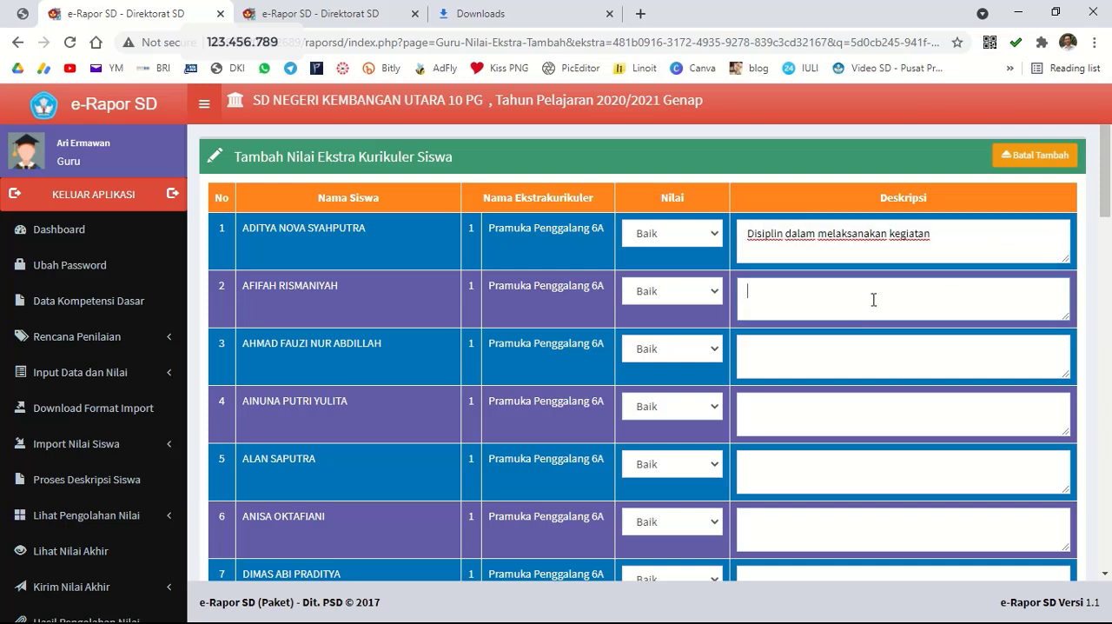
key("ctrl+v")
left_click(831, 372)
key("ctrl+v")
left_click(821, 421)
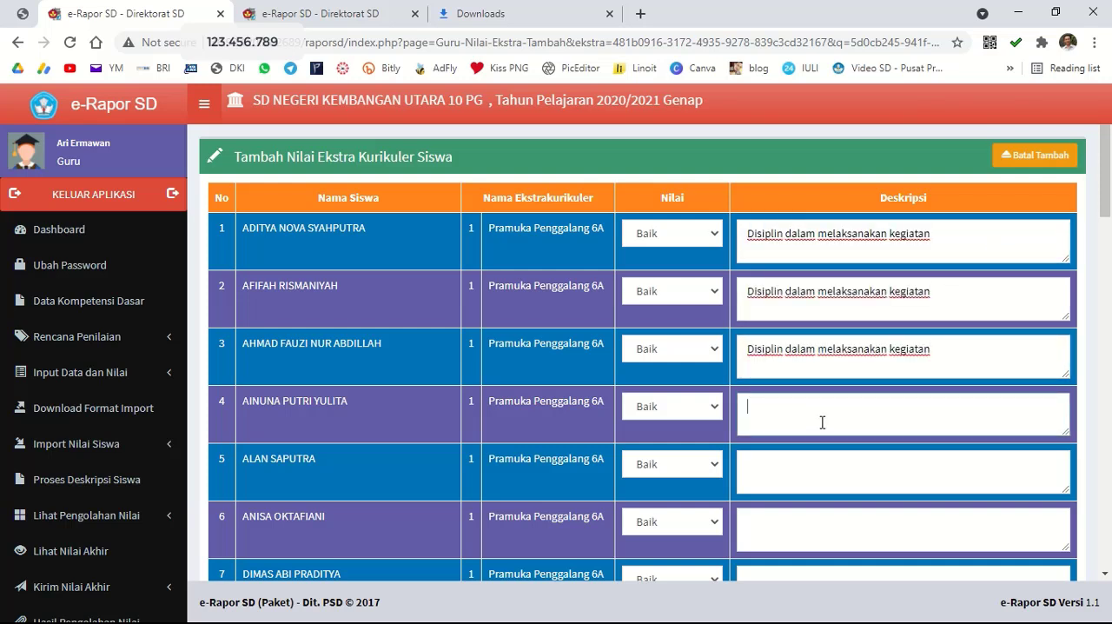
key("ctrl+v")
left_click(822, 462)
key("ctrl+v")
Save the Pramuka Penggalang 6A extracurricular grades and descriptions of the class 6 A students.
scroll(826, 459, "down", 1)
scroll(826, 452, "down", 2)
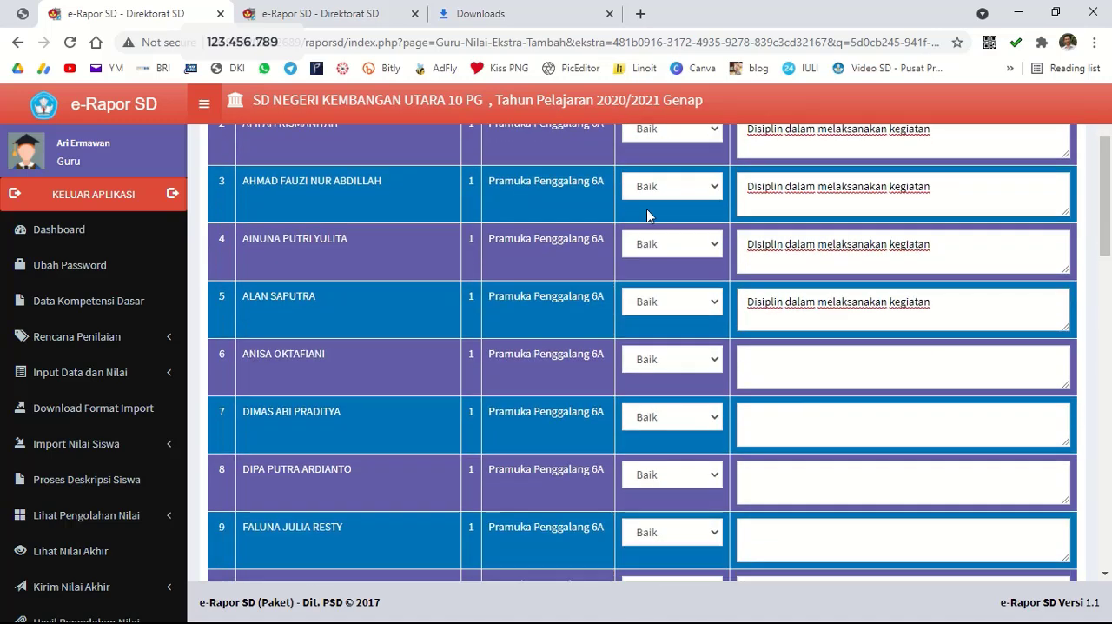
mouse_move(398, 7)
left_click(426, 32)
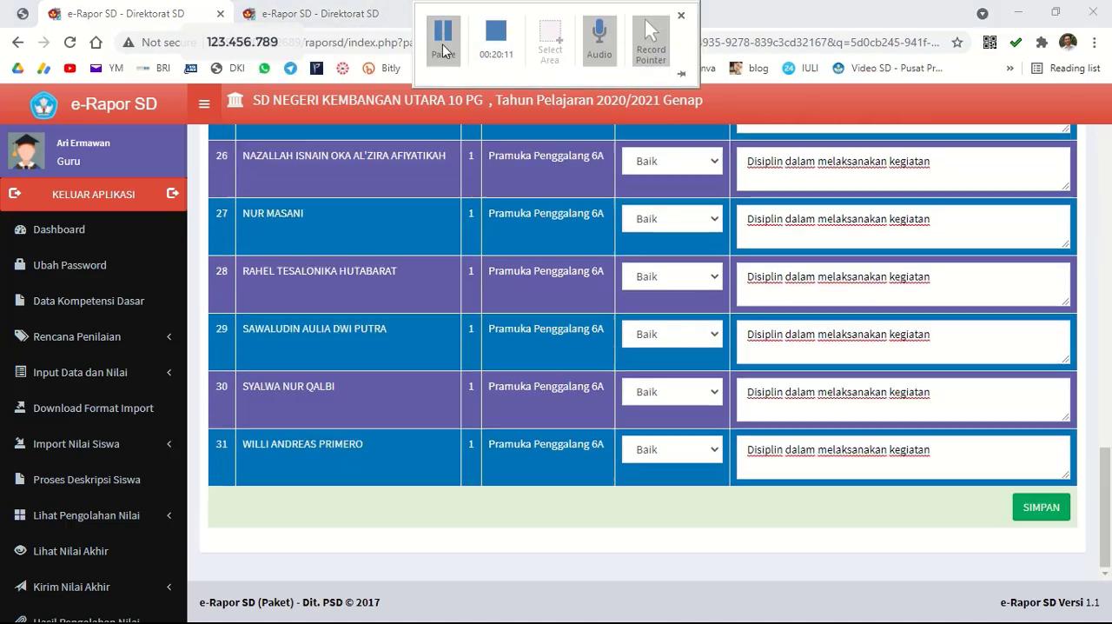
left_click(1042, 507)
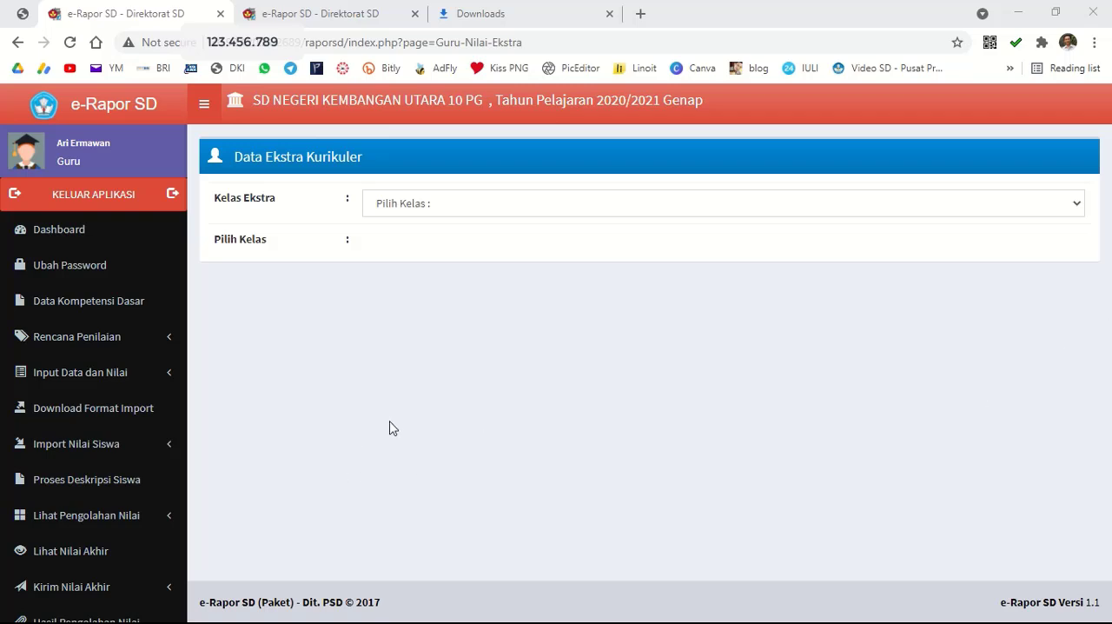
Log out of the teacher account, then fill in the class 6 A homeroom teacher's username and account password from a saved login, correcting the class letter to a.
left_click(110, 199)
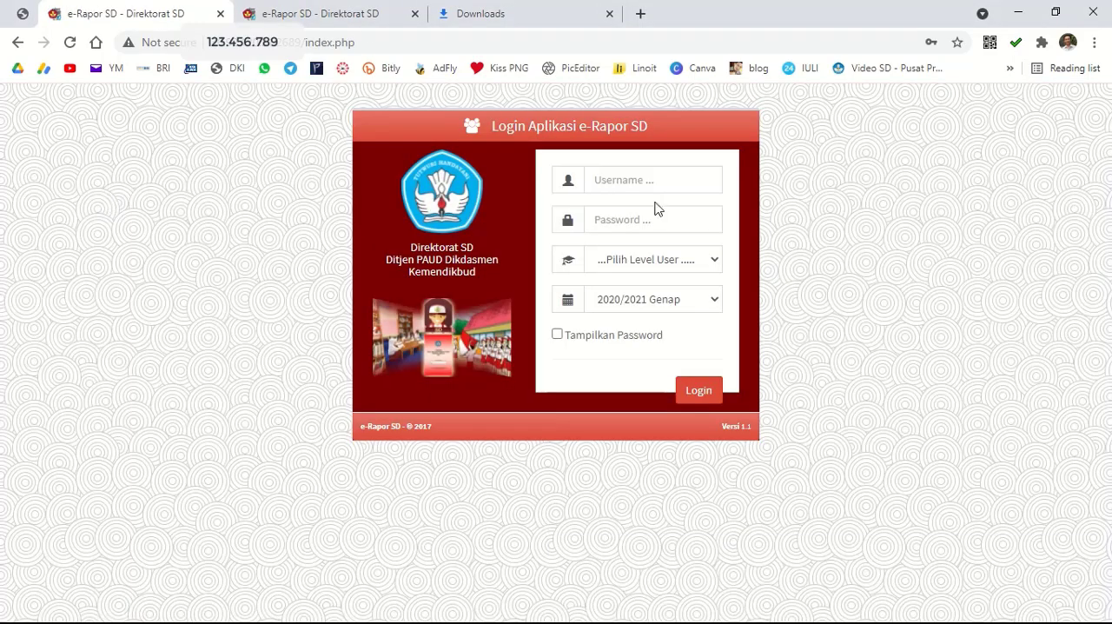
left_click(664, 180)
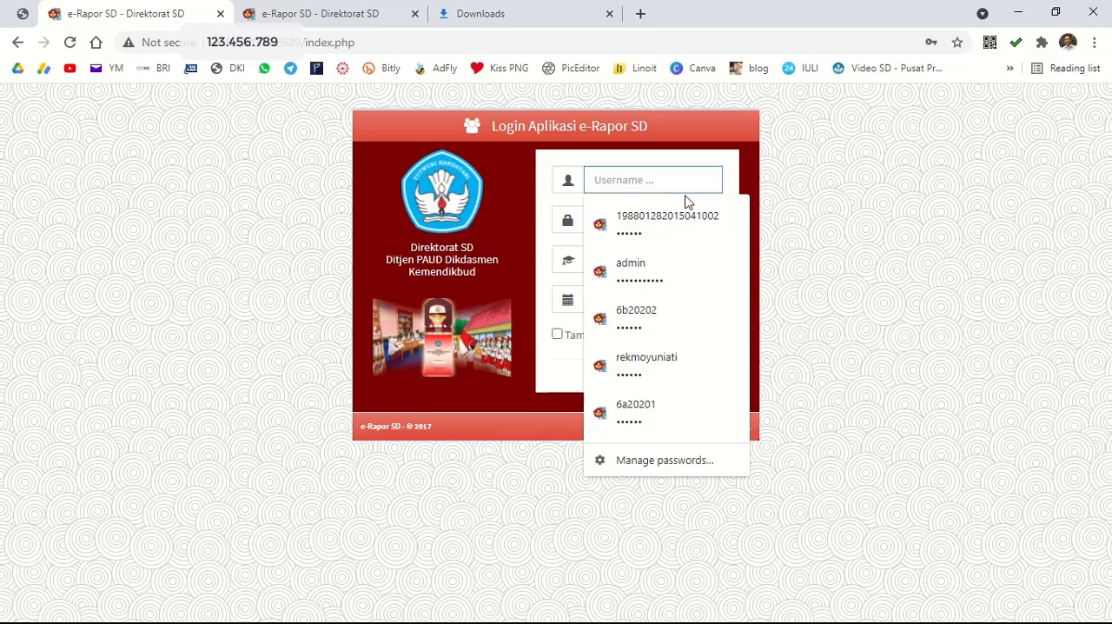
left_click(639, 317)
left_click(606, 179)
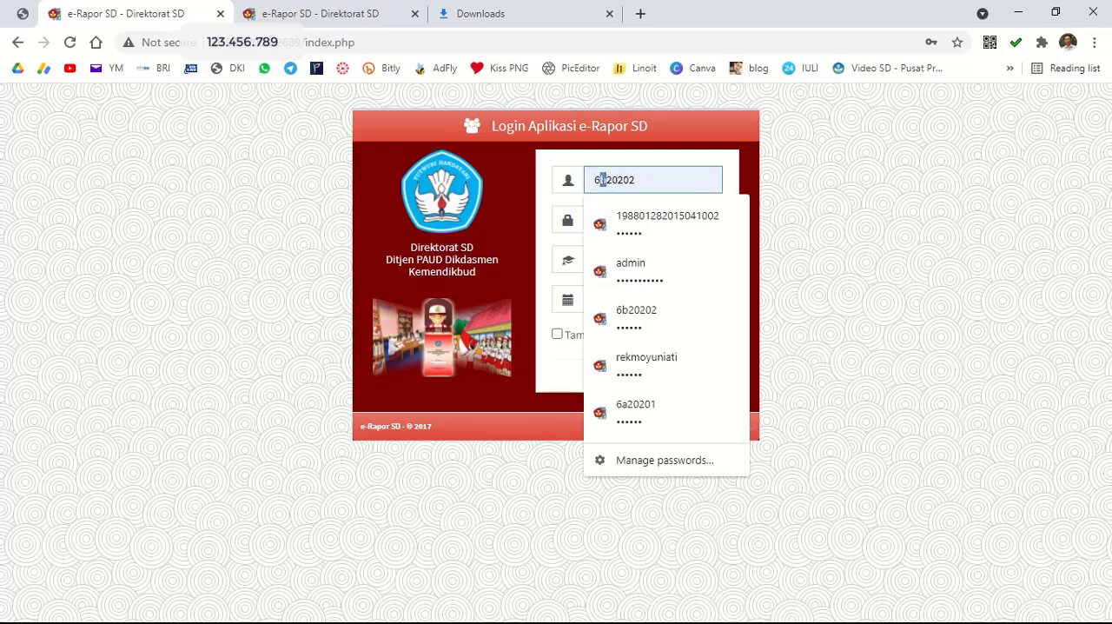
type("a")
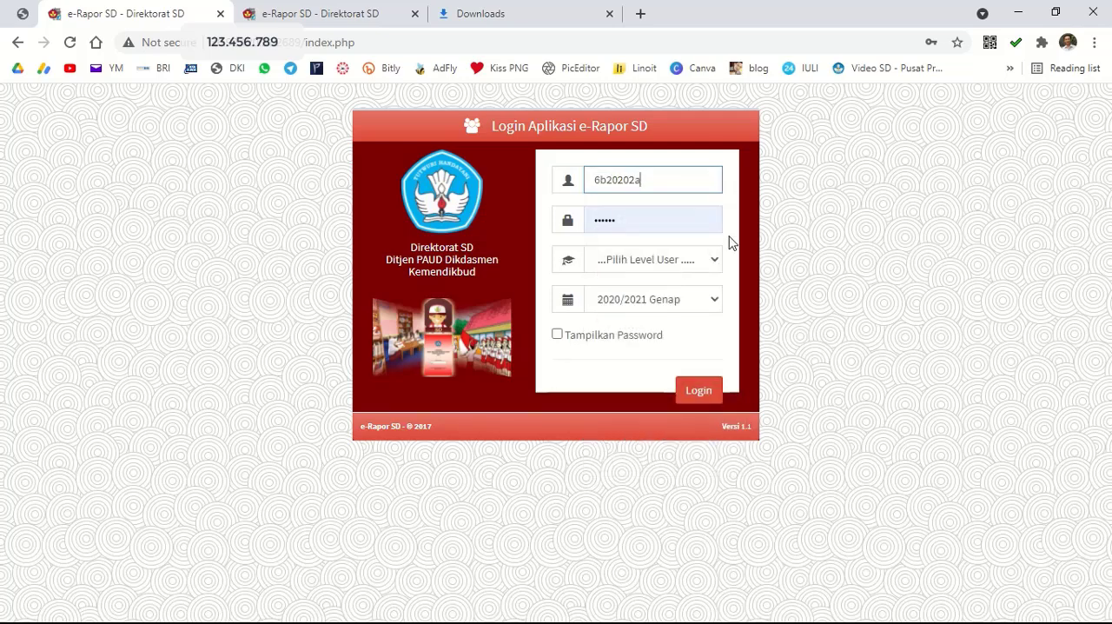
key("BackSpace")
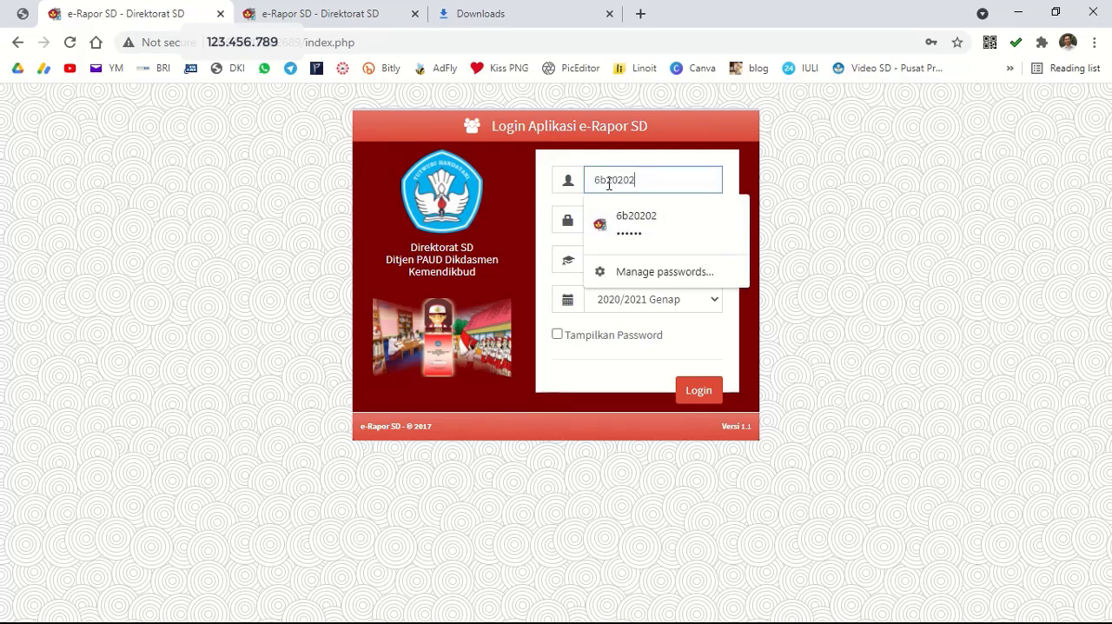
left_click_drag(606, 183, 604, 183)
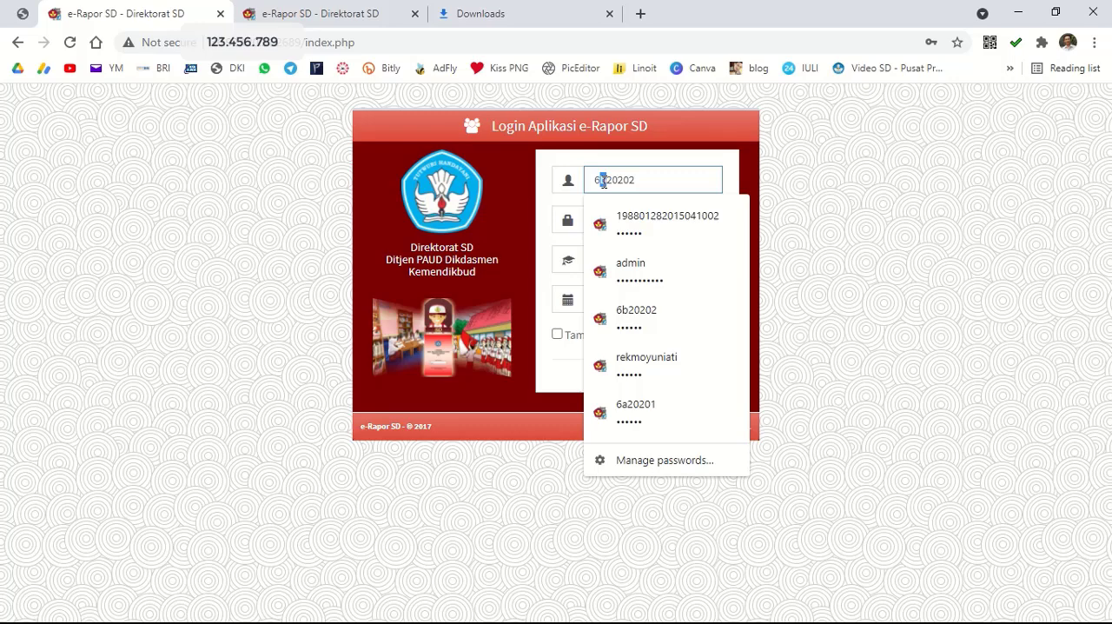
type("a")
Set the user level to Wali Kelas and log in for the 2020/2021 Genap period.
left_click(626, 262)
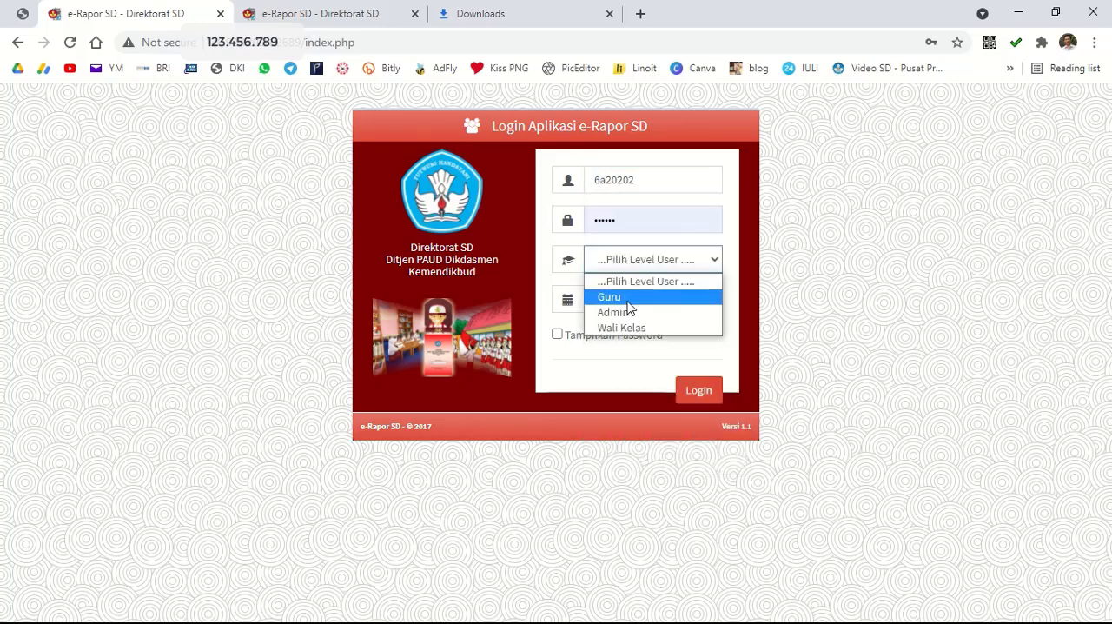
left_click(635, 328)
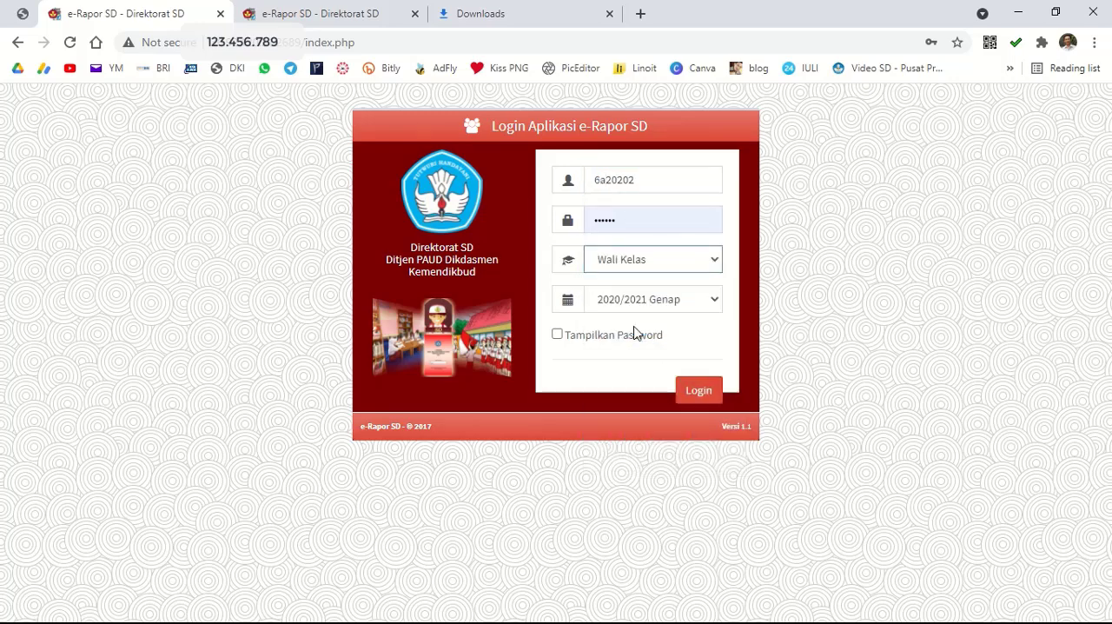
left_click(700, 391)
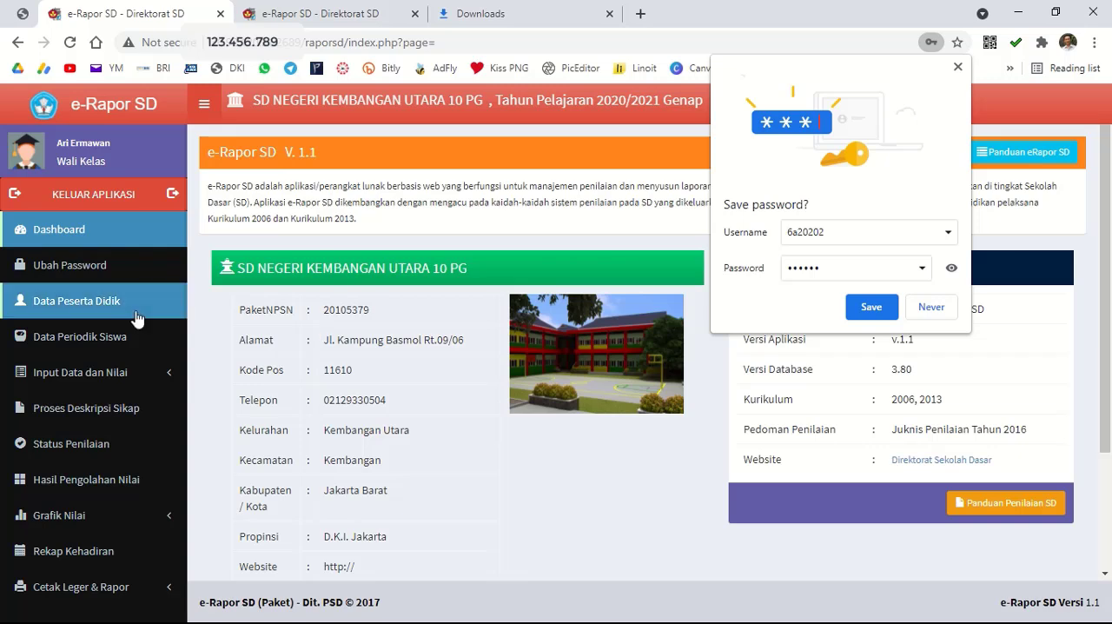
Save the homeroom login in the browser and open the student attendance (Kehadiran) entry for class 6 A.
left_click(91, 375)
left_click(103, 401)
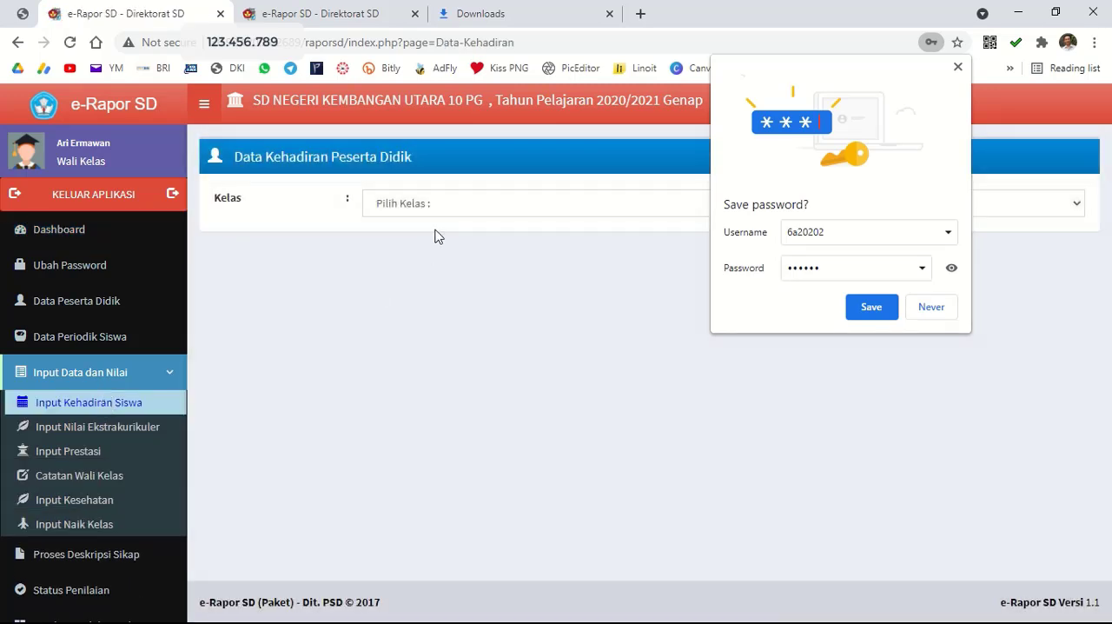
left_click(872, 306)
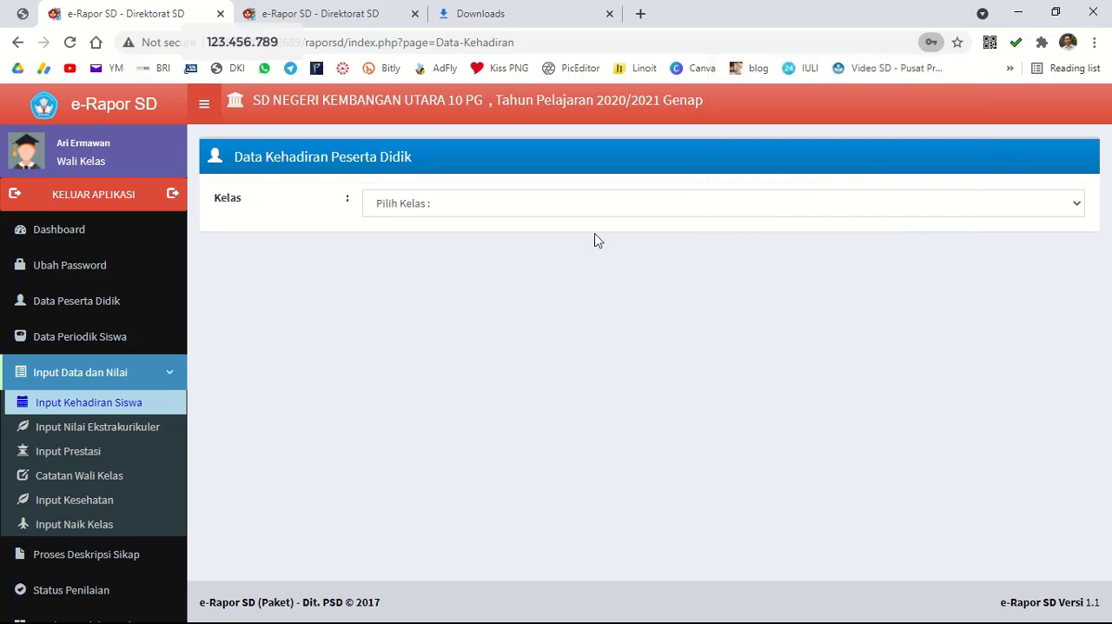
left_click(522, 209)
left_click(518, 242)
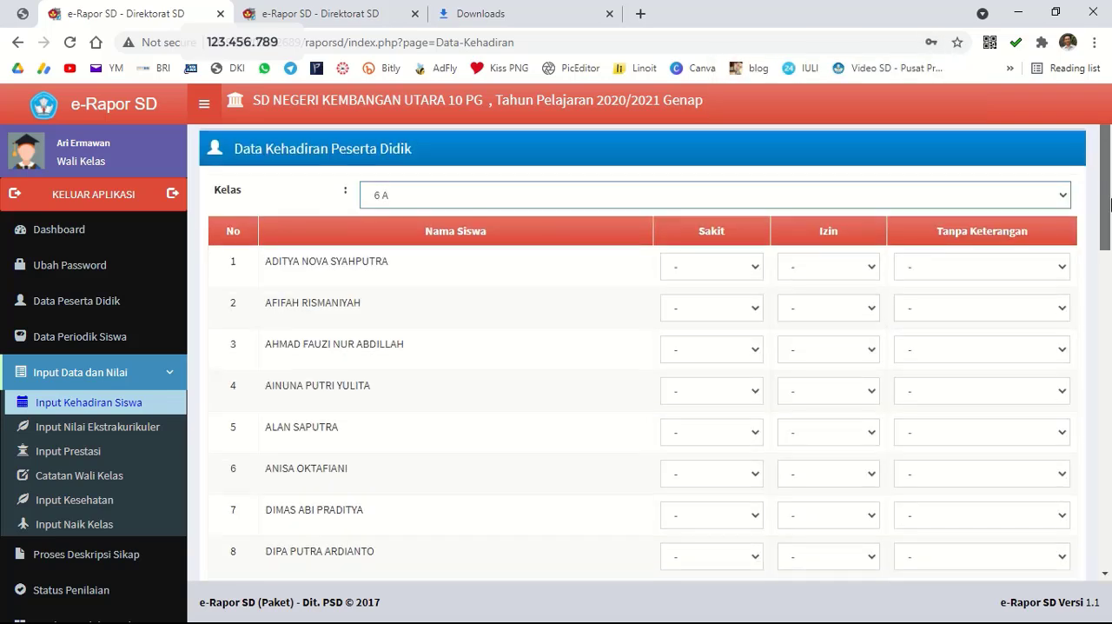
Examine the Sakit, Izin and Tanpa Keterangan choices for the first student in the attendance table.
scroll(869, 261, "down", 1)
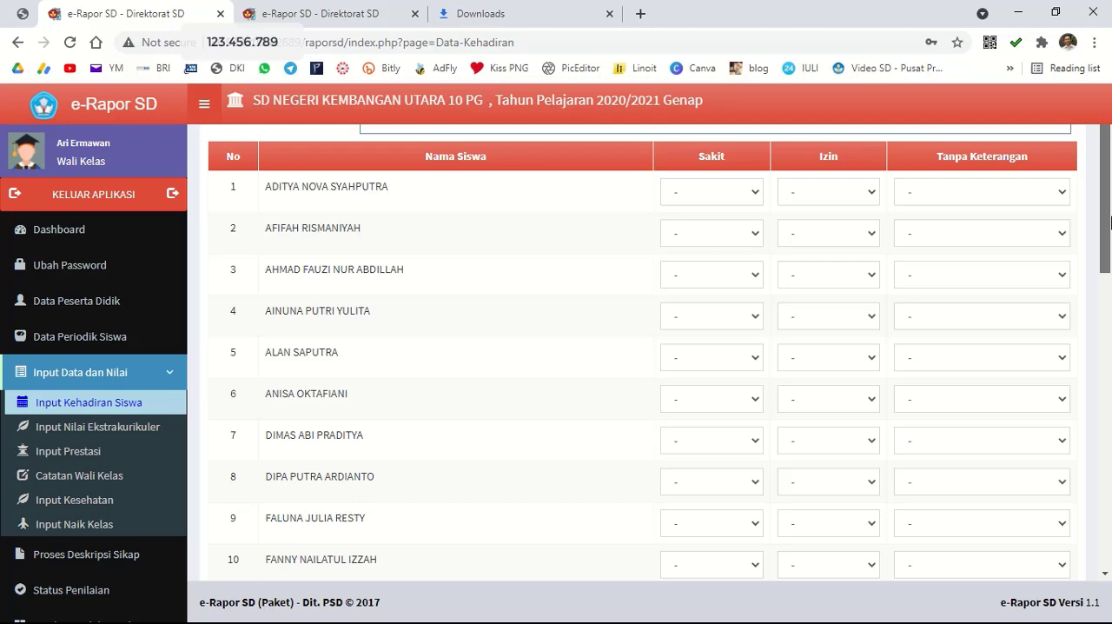
left_click(754, 198)
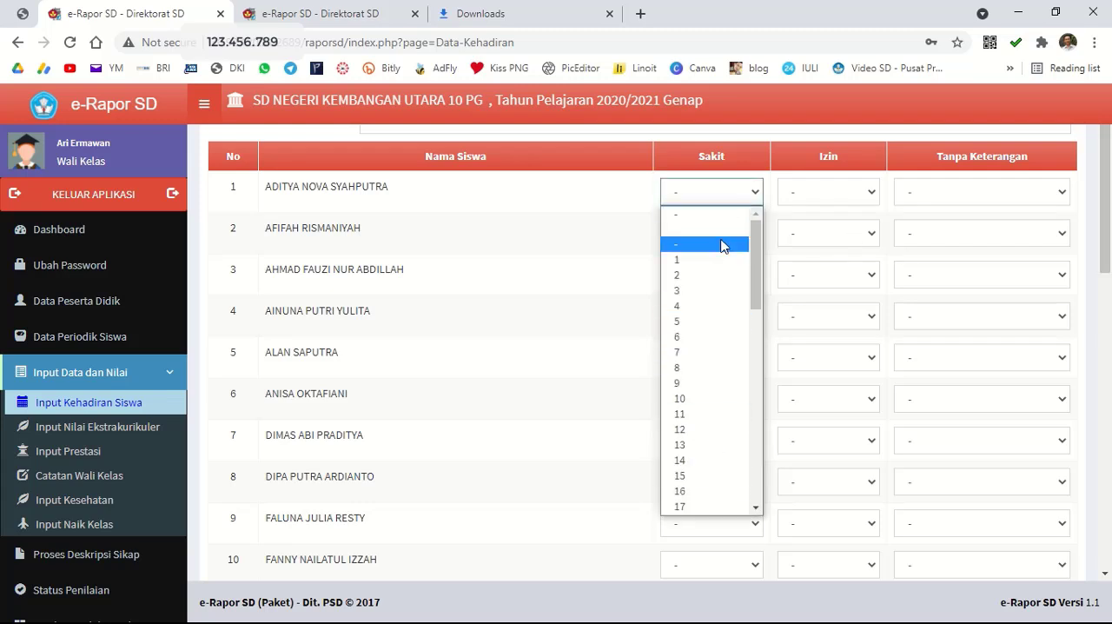
left_click(845, 190)
left_click(847, 191)
left_click(947, 192)
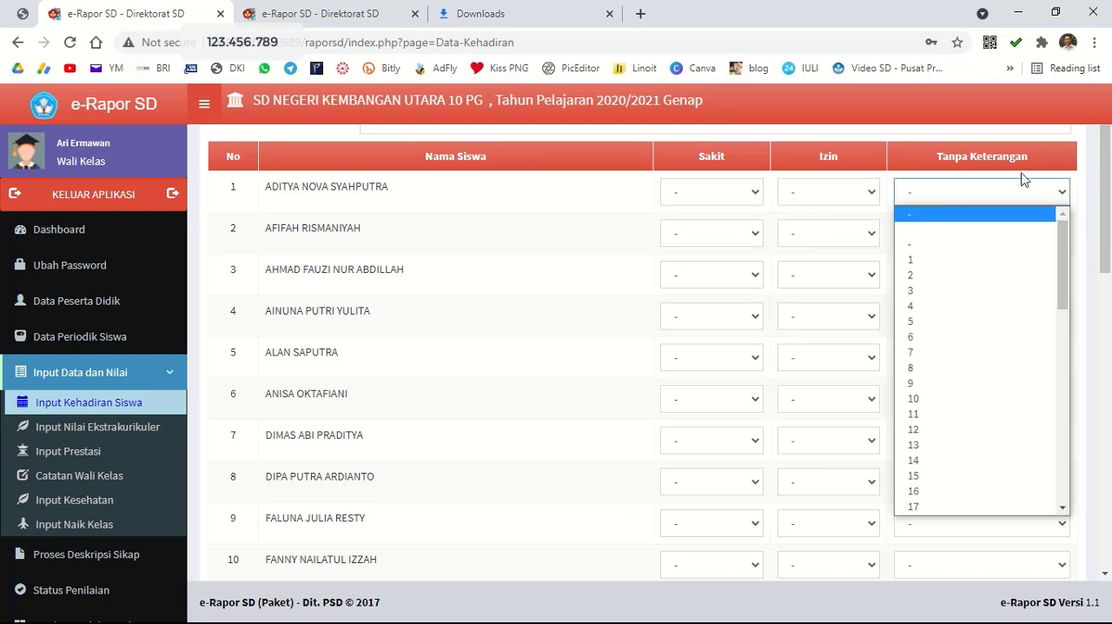
left_click(1017, 191)
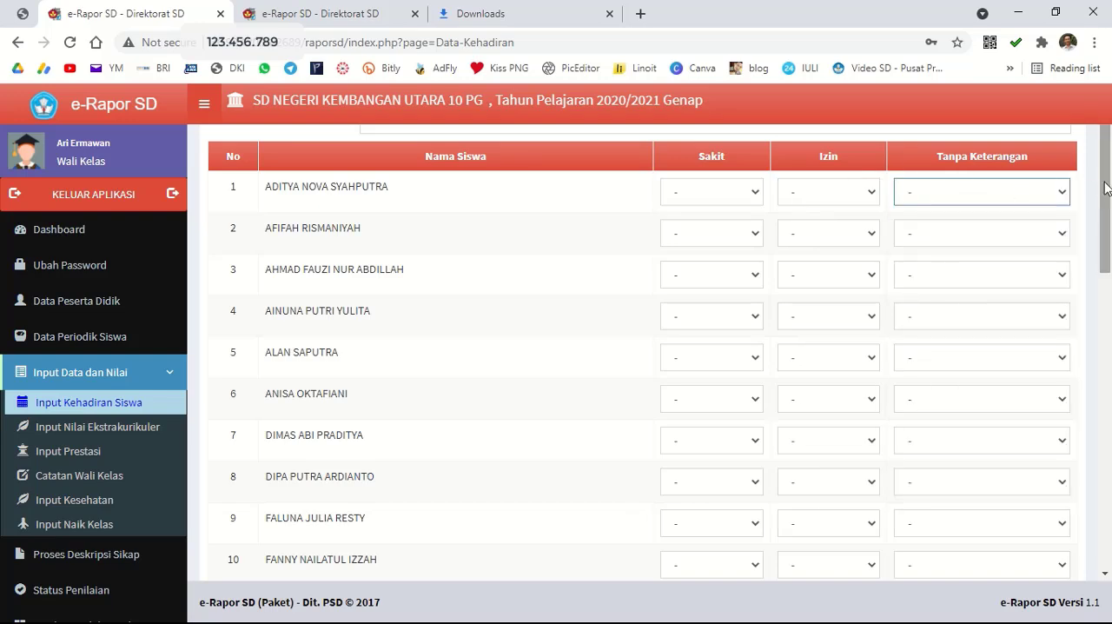
Save the class 6 A attendance data with every absence value left at "-".
left_click_drag(1105, 190, 1104, 504)
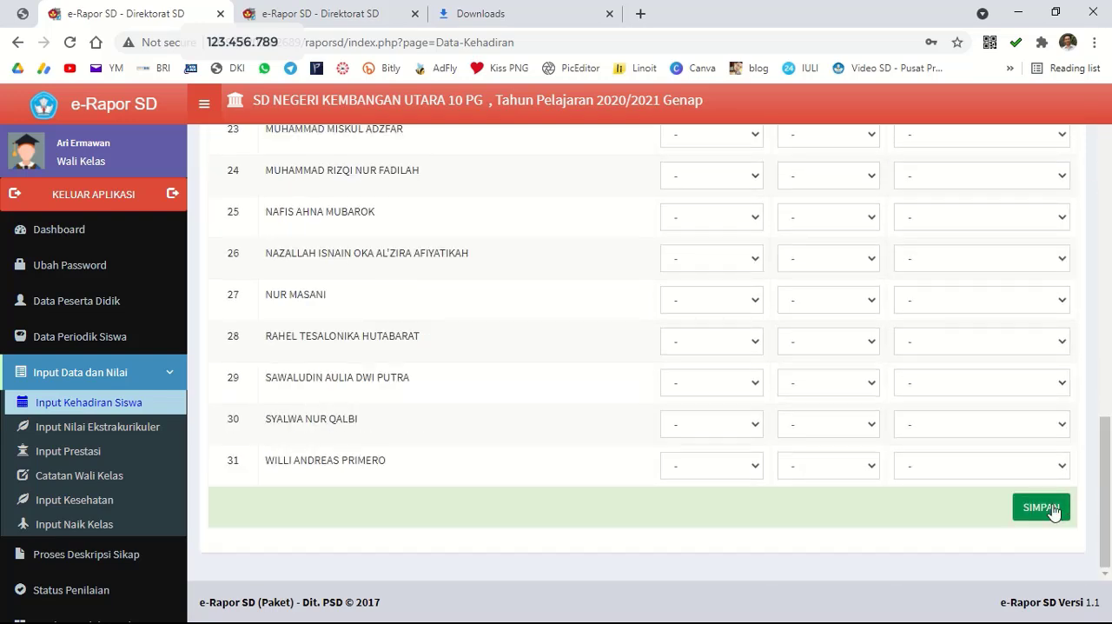
left_click(1053, 508)
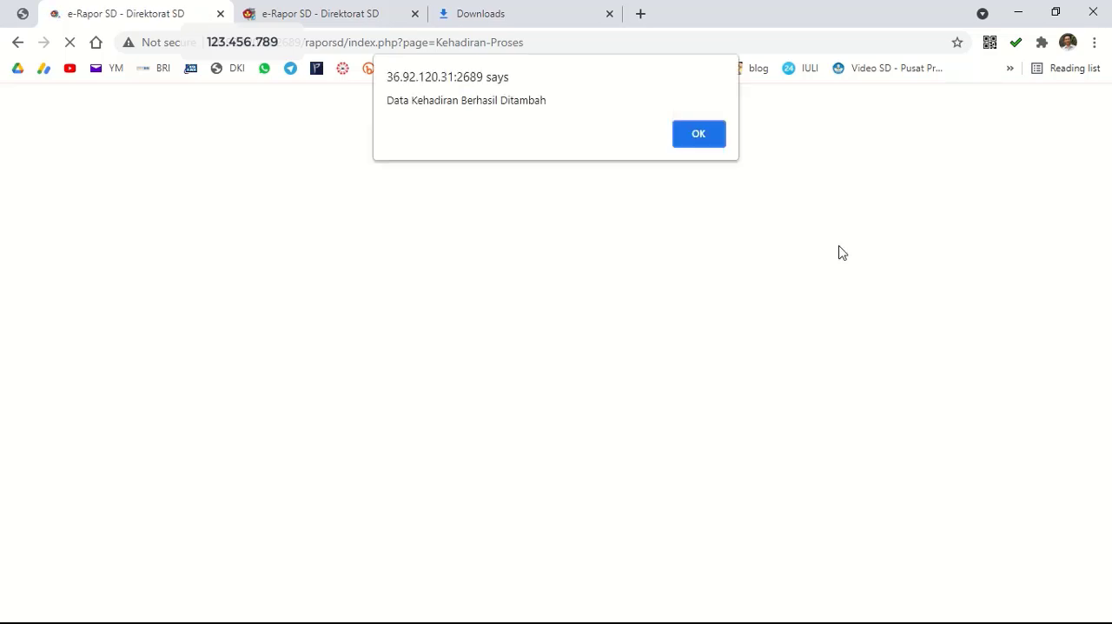
left_click(705, 139)
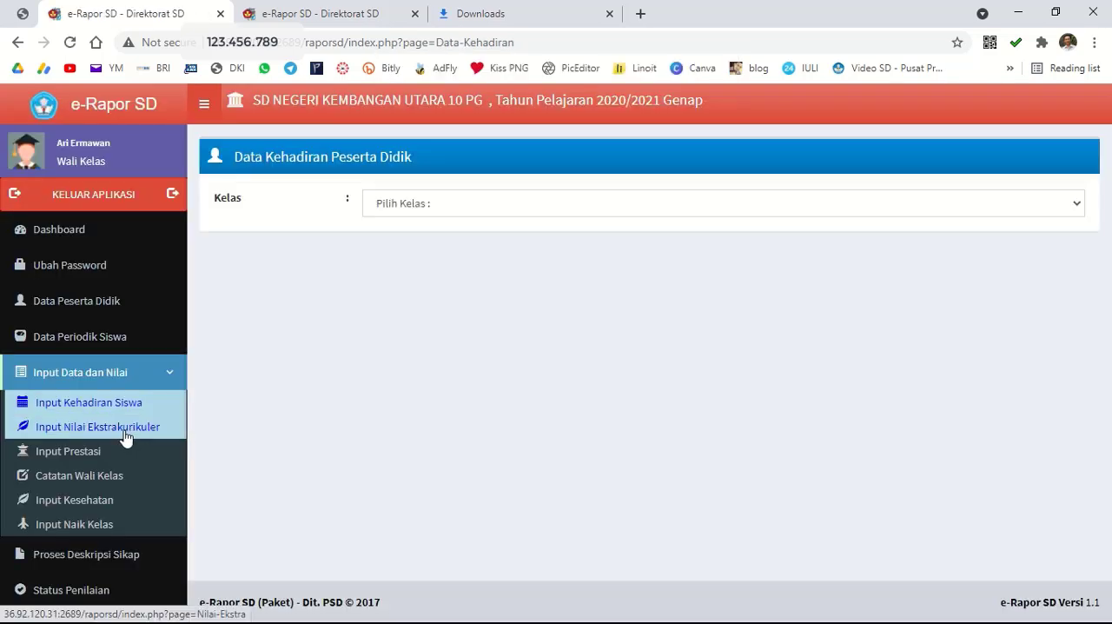
Review the extracurricular grades and descriptions recorded for the class 6 A students.
left_click(127, 434)
left_click(746, 212)
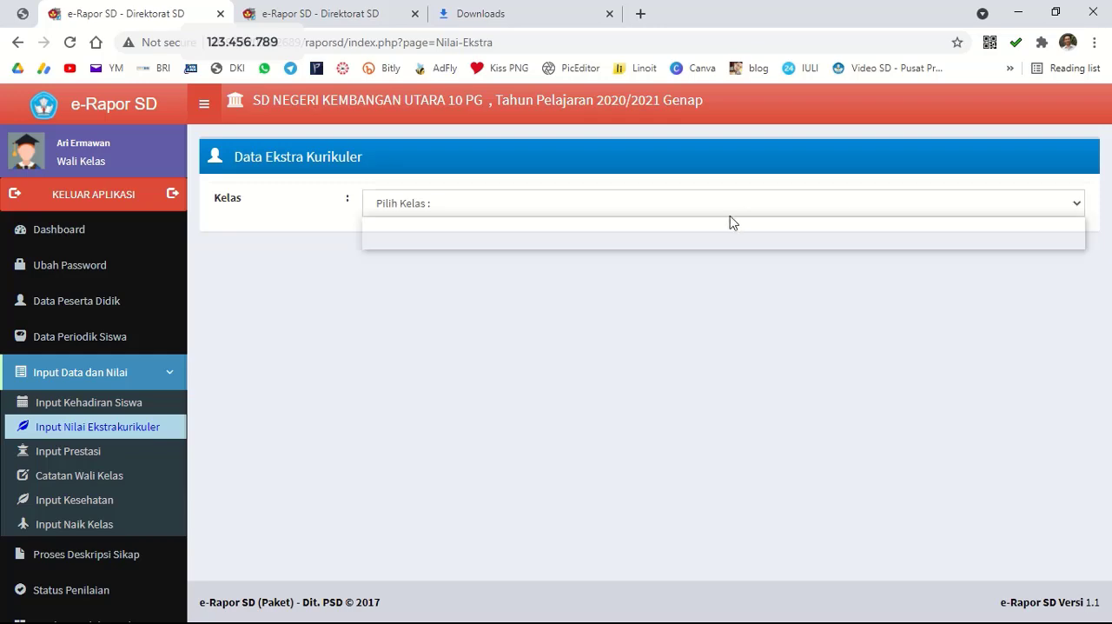
left_click(665, 246)
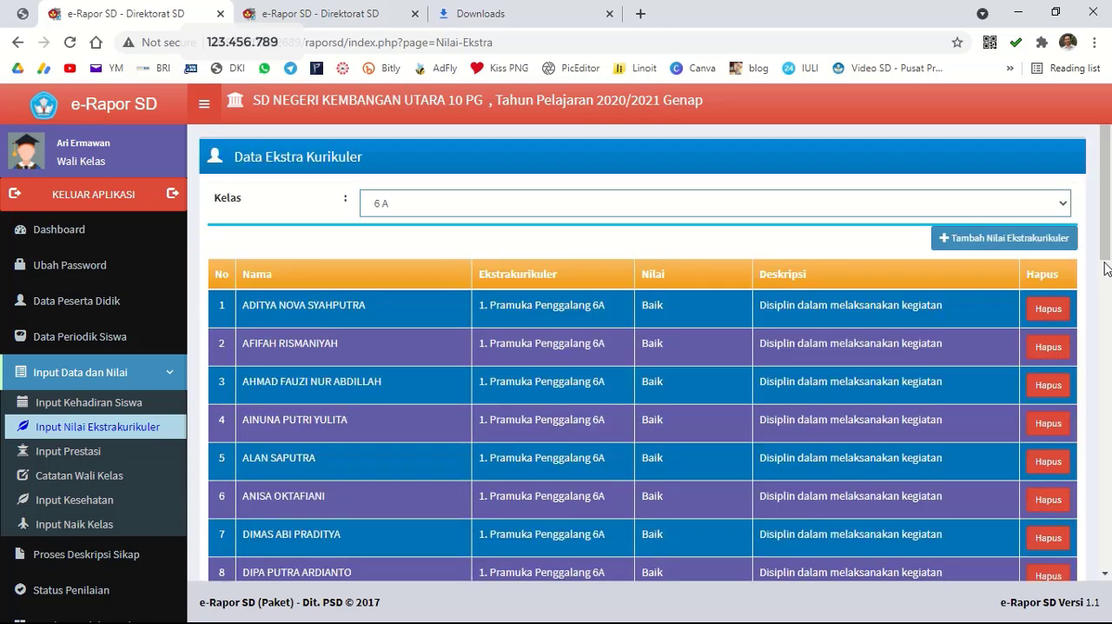
left_click_drag(1105, 260, 1111, 340)
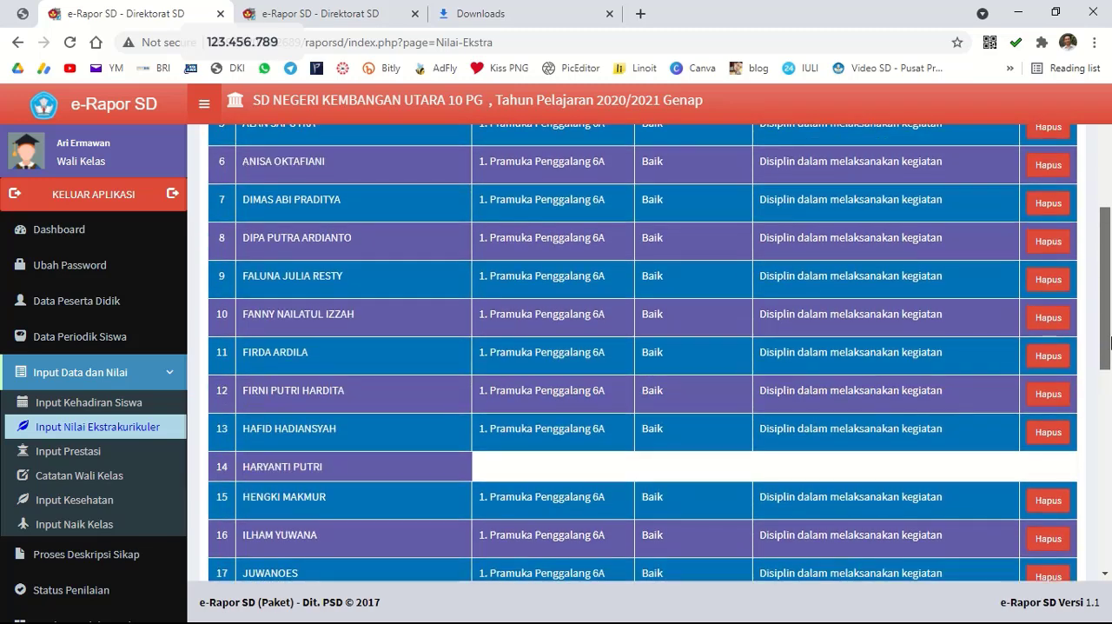
scroll(1107, 332, "up", 3)
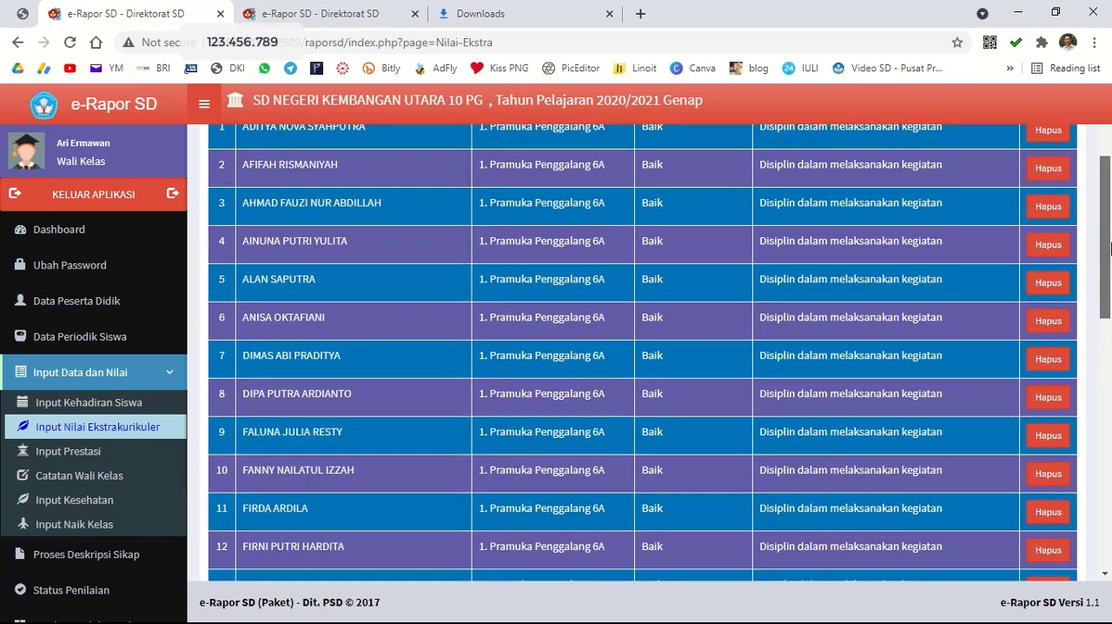
Start a new student achievement (Prestasi) entry for class 6 A.
left_click(74, 457)
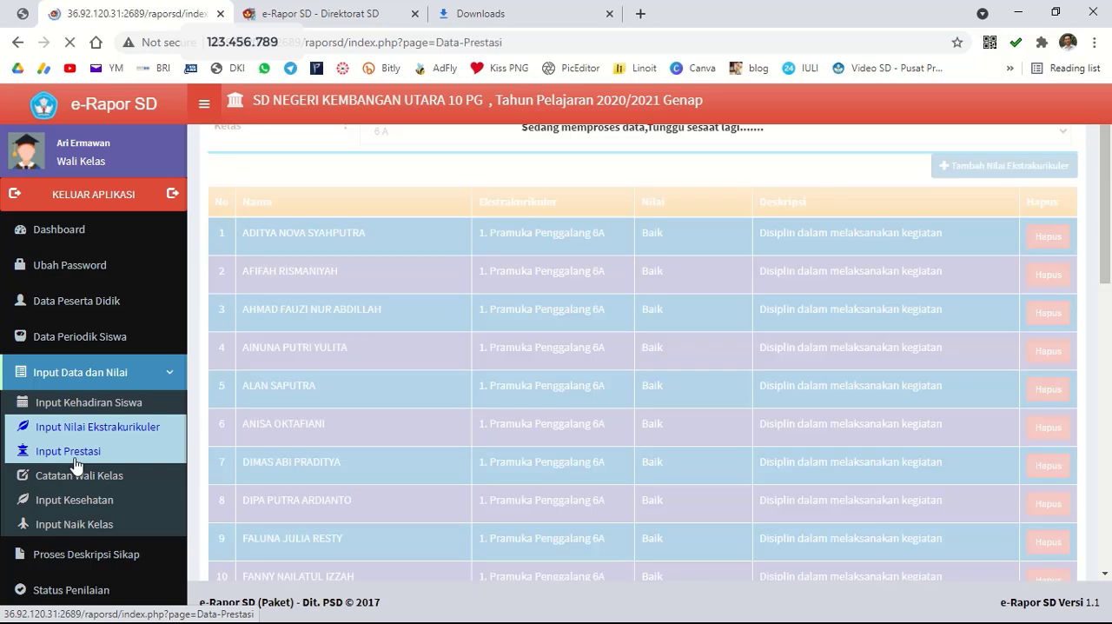
left_click(911, 205)
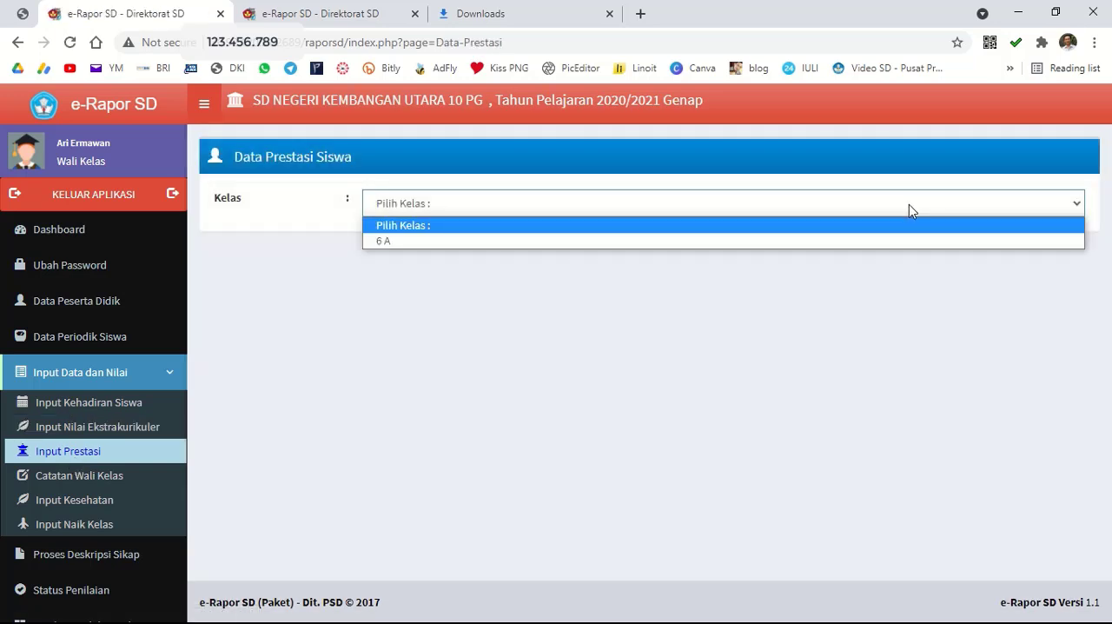
left_click(808, 246)
left_click(1016, 246)
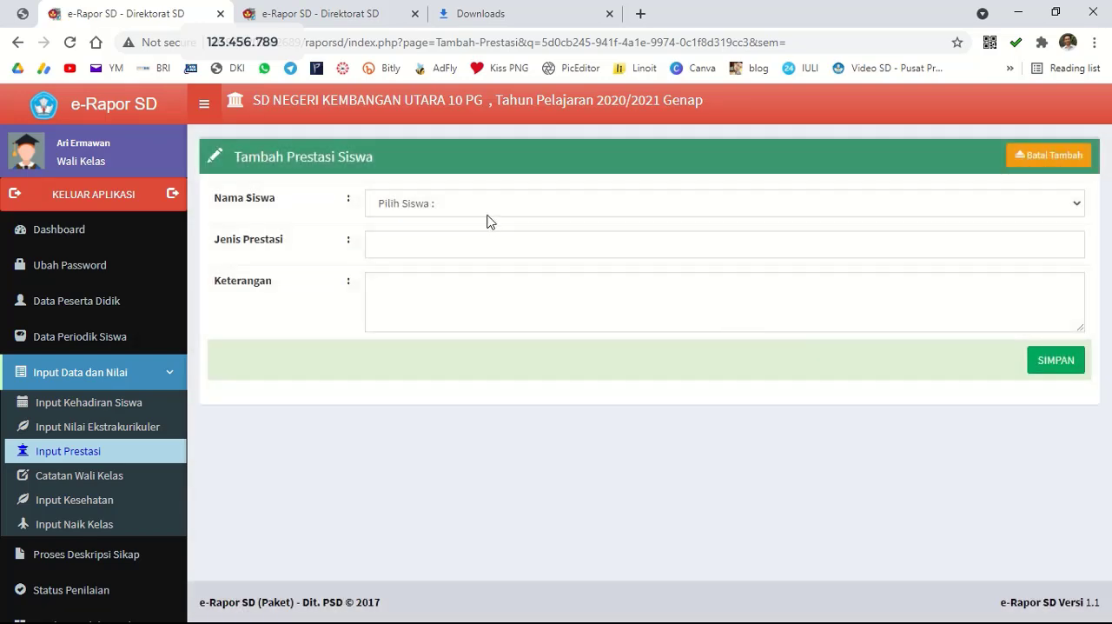
Choose the 18th student of the class for the achievement and enter FLS2N as Jenis Prestasi.
left_click(488, 213)
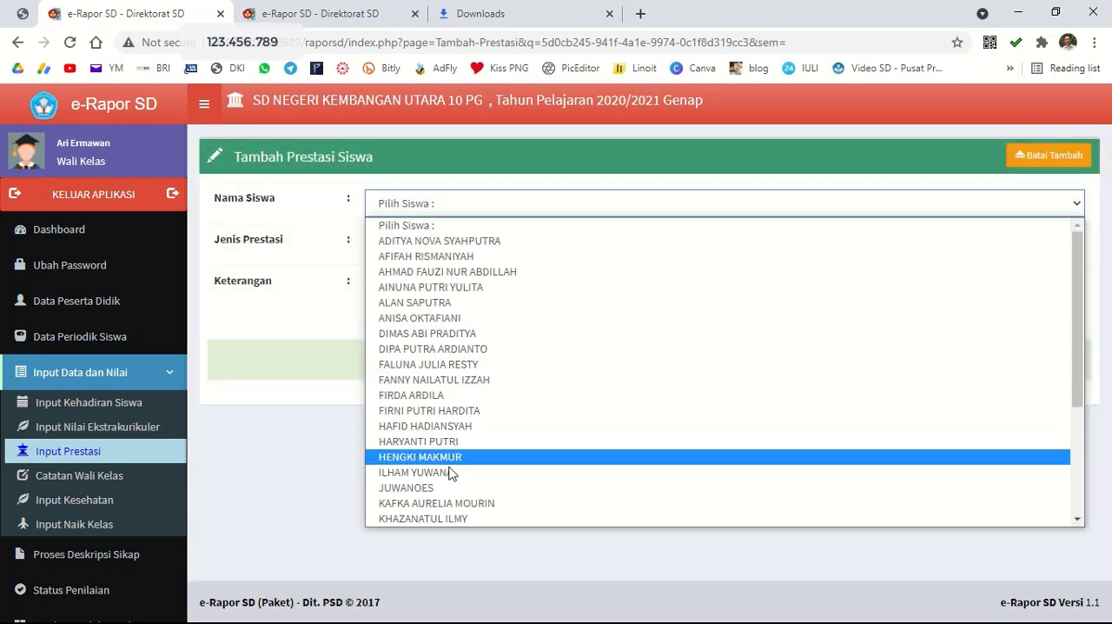
left_click(474, 503)
left_click(428, 246)
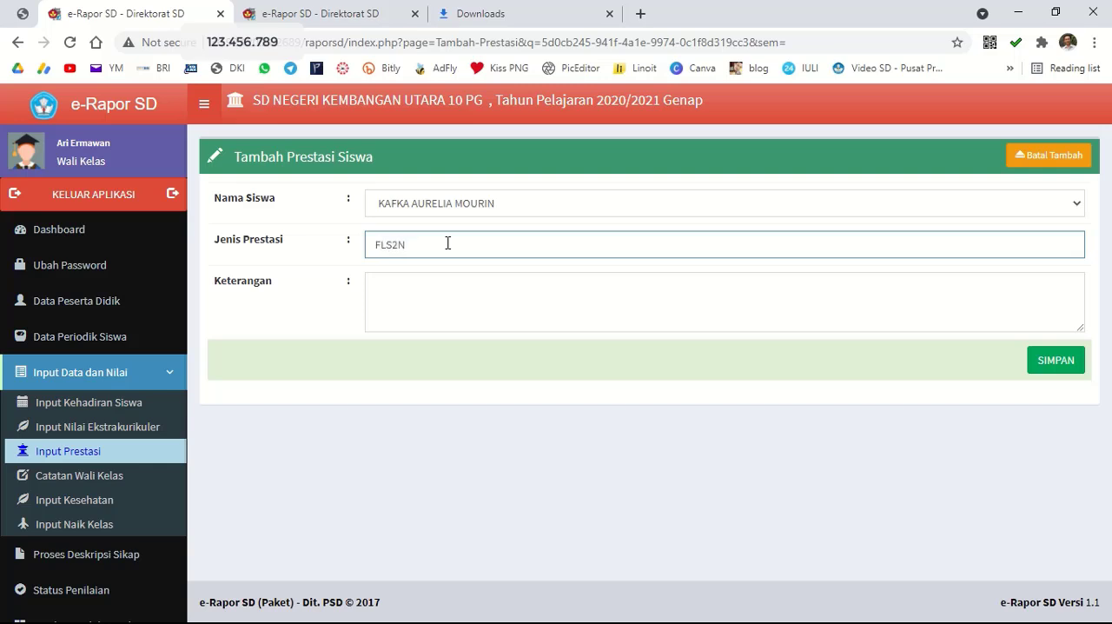
Enter "Juara I Tingkat Kota dan Juara II tingkat Provinsi Tahun 2020" as the achievement's Keterangan and save it.
left_click(437, 279)
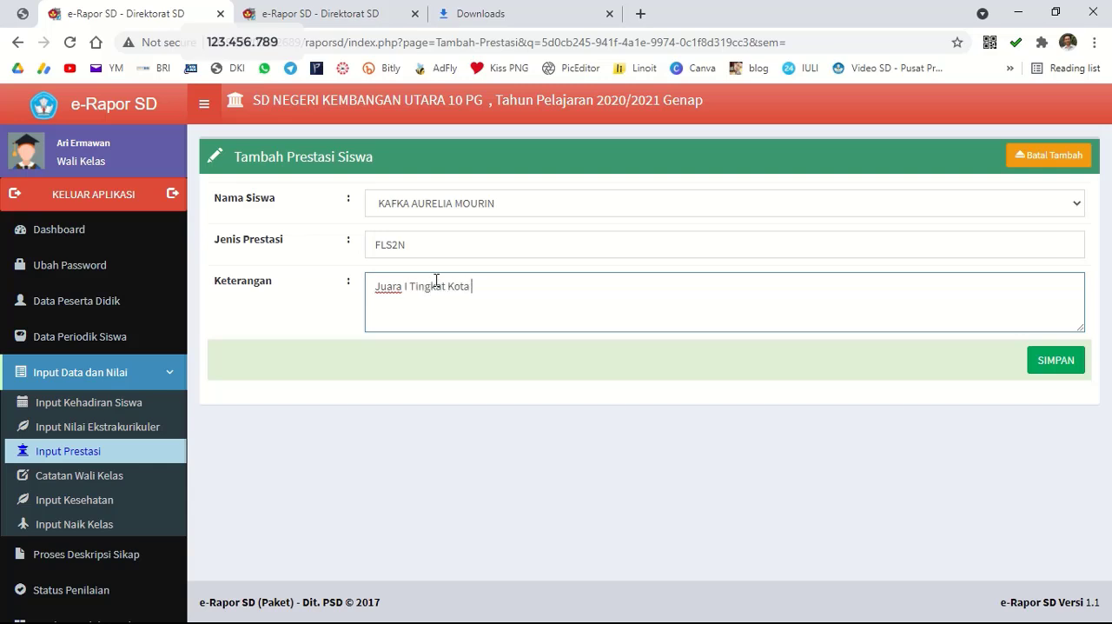
type("ara II tingkat Provinsi Tahun 2020")
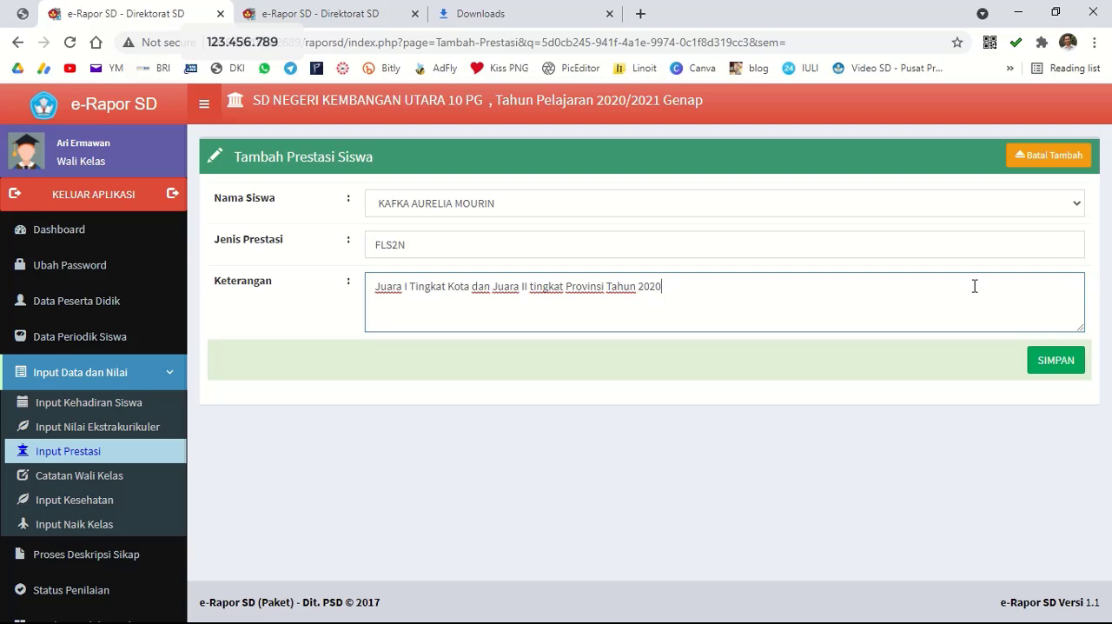
left_click(1065, 363)
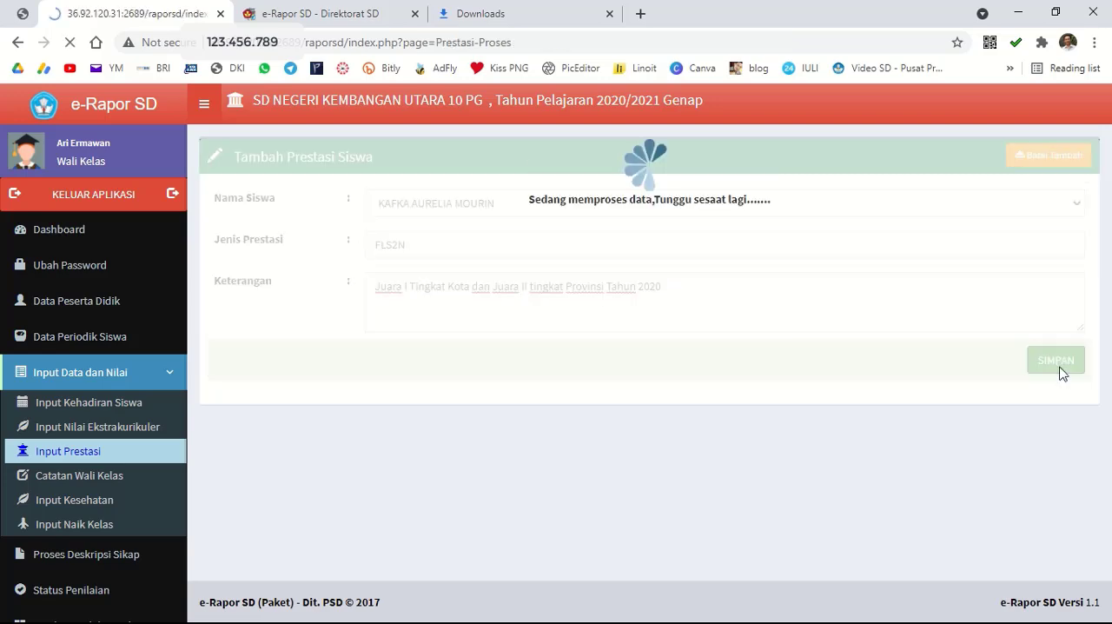
left_click(692, 136)
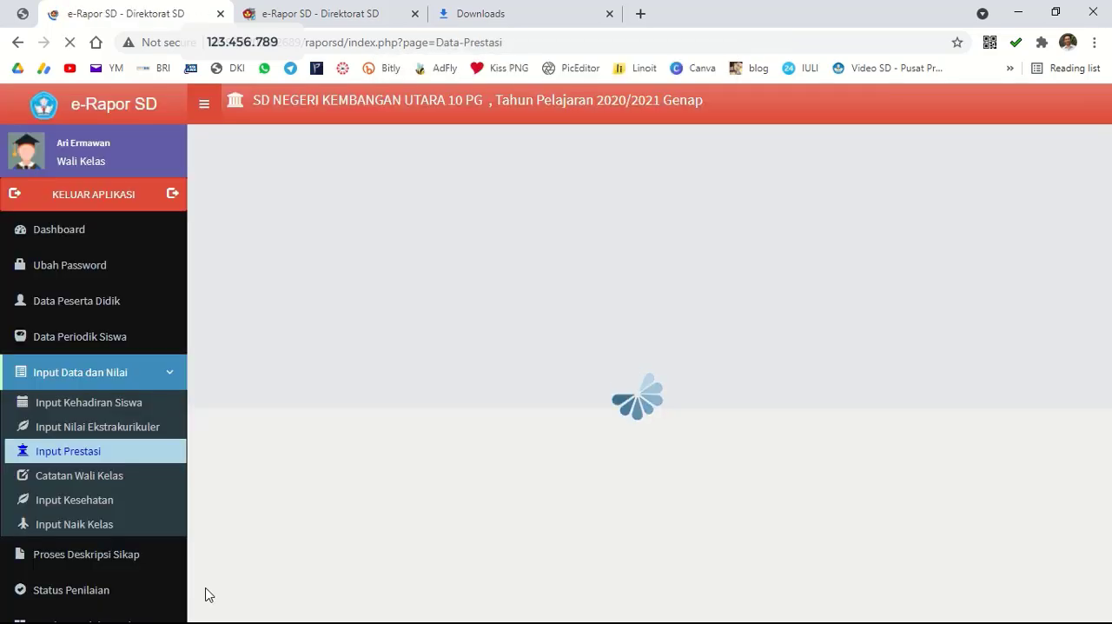
Open the homeroom teacher's notes (Catatan Wali Kelas) for class 6 A and save them with all notes left blank.
left_click(98, 480)
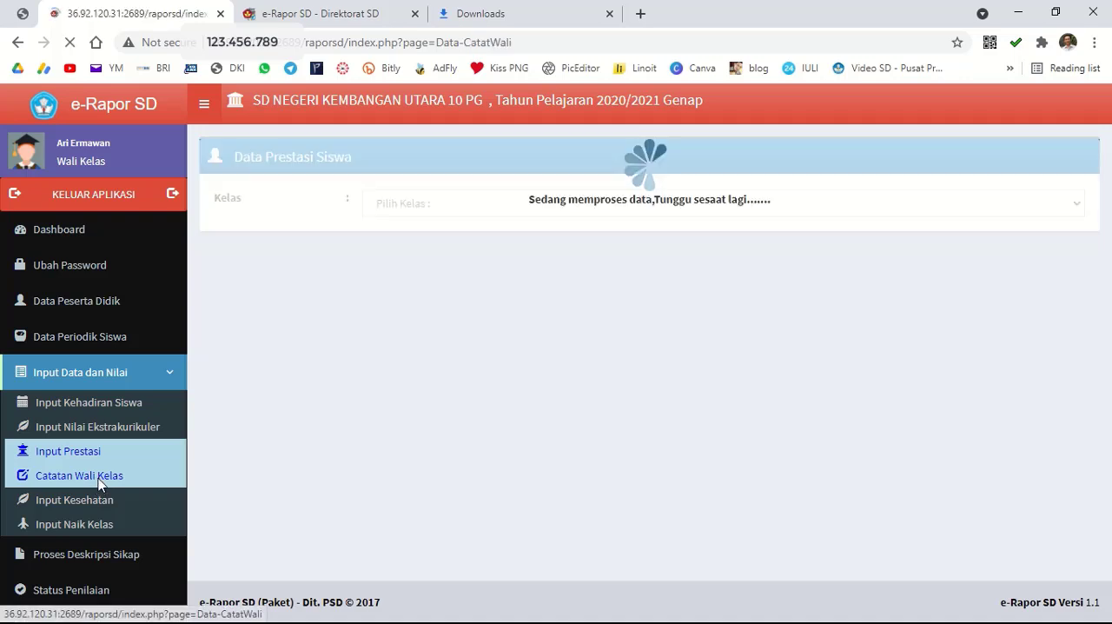
left_click(537, 207)
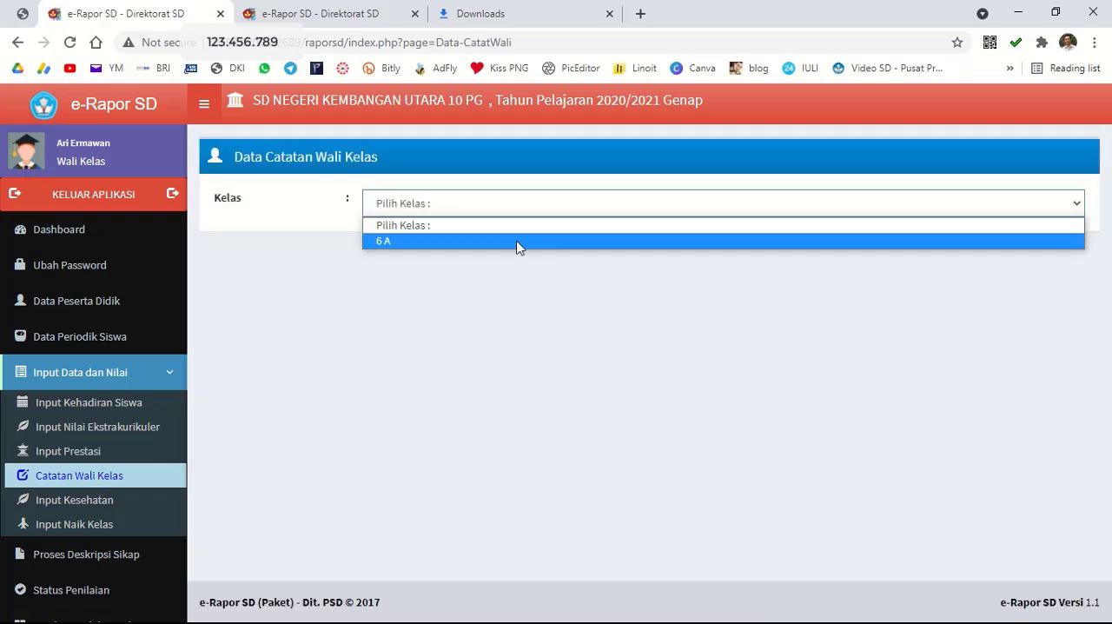
left_click(518, 243)
left_click(700, 286)
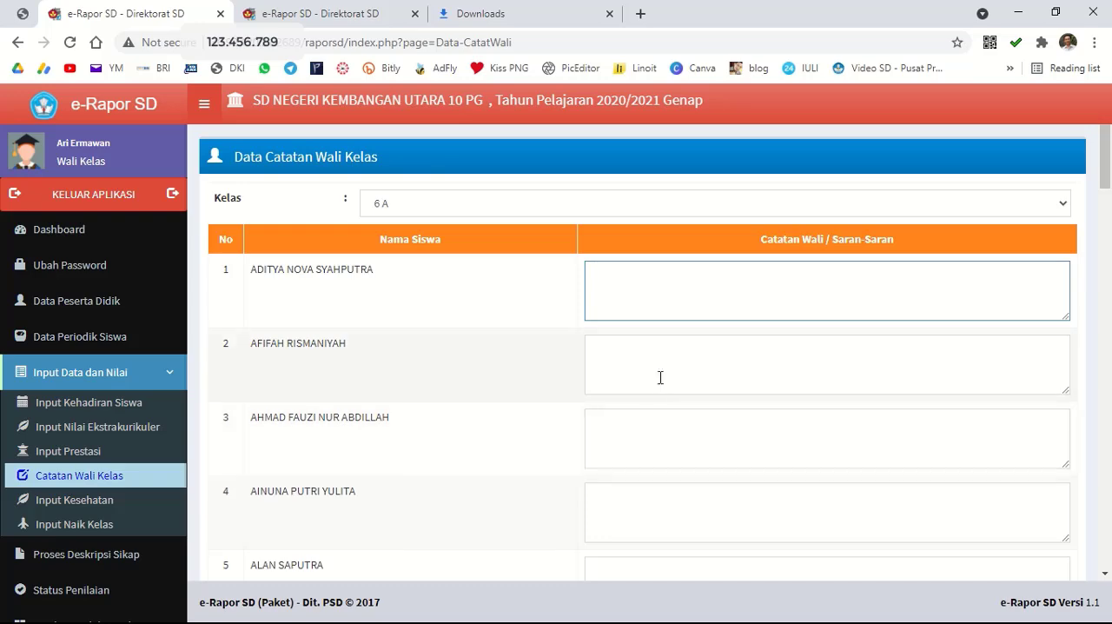
scroll(512, 434, "down", 2)
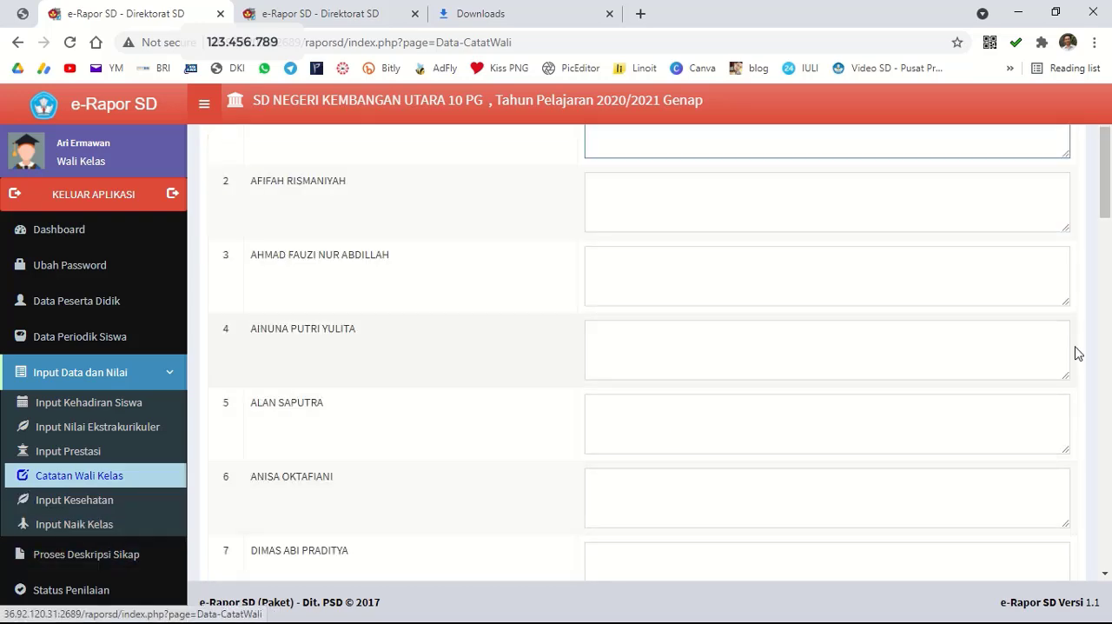
left_click_drag(1102, 203, 1111, 504)
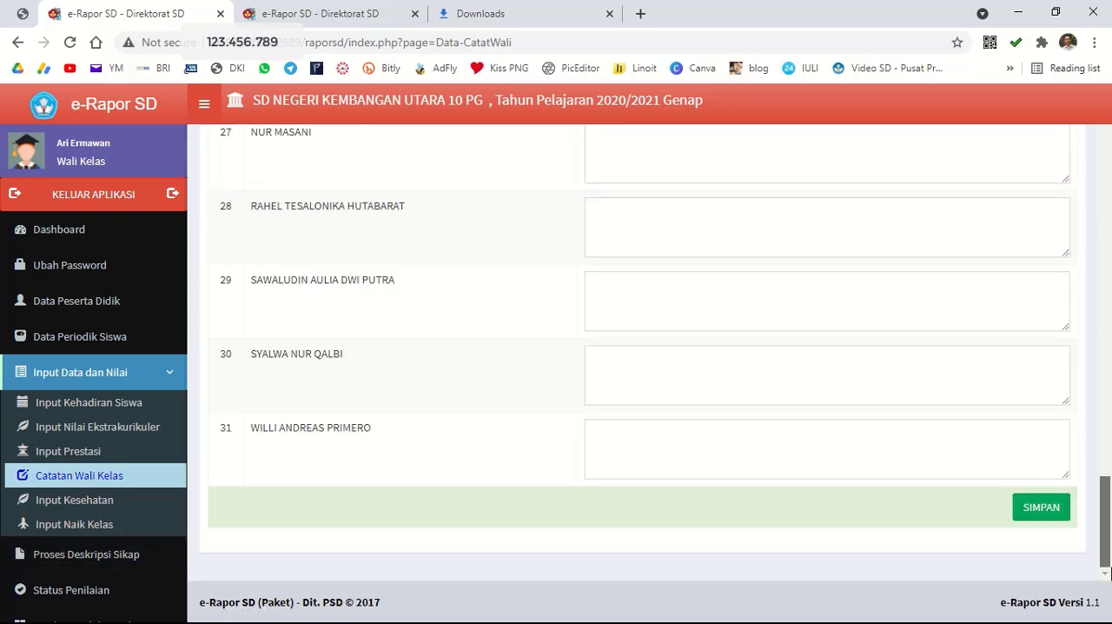
left_click(1034, 515)
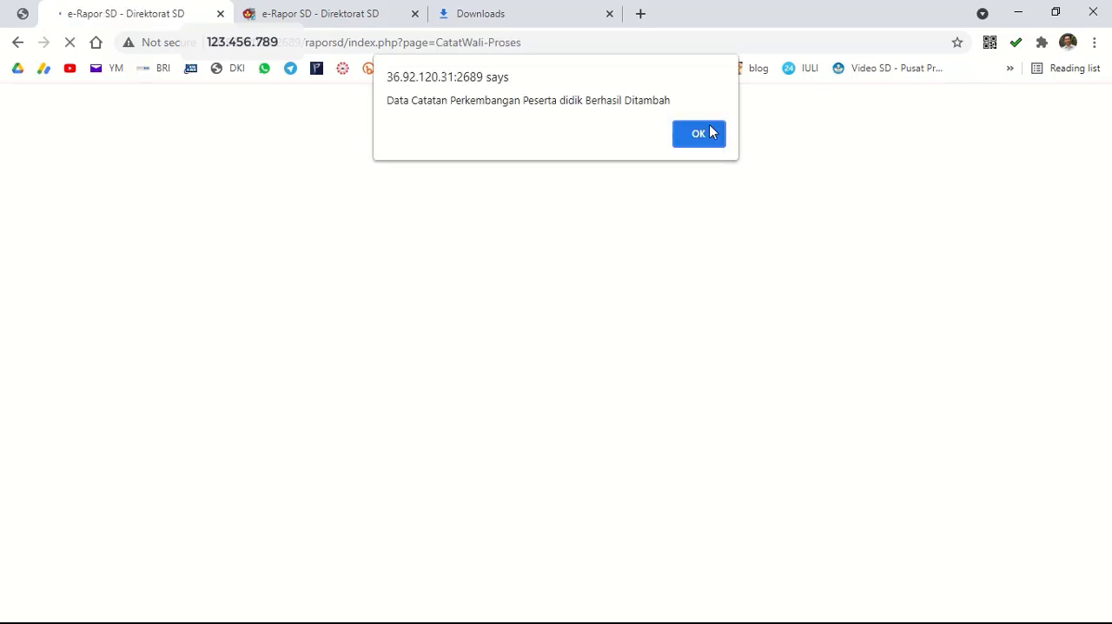
left_click(701, 133)
Open the form for adding and editing the health conditions of the class 6 A students.
left_click(100, 501)
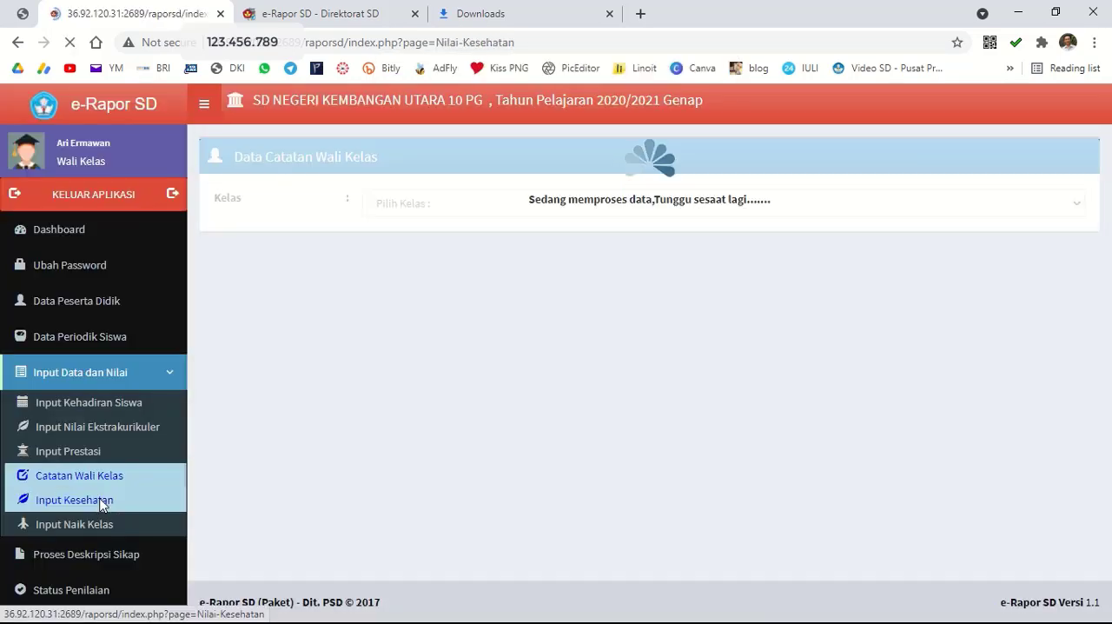
left_click(473, 202)
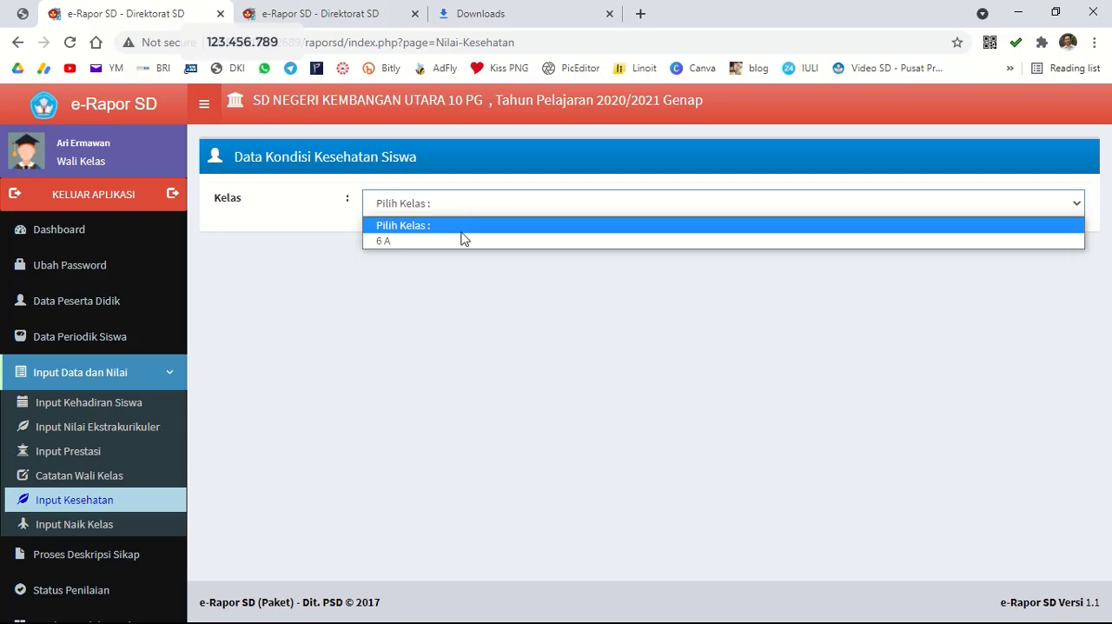
left_click(461, 240)
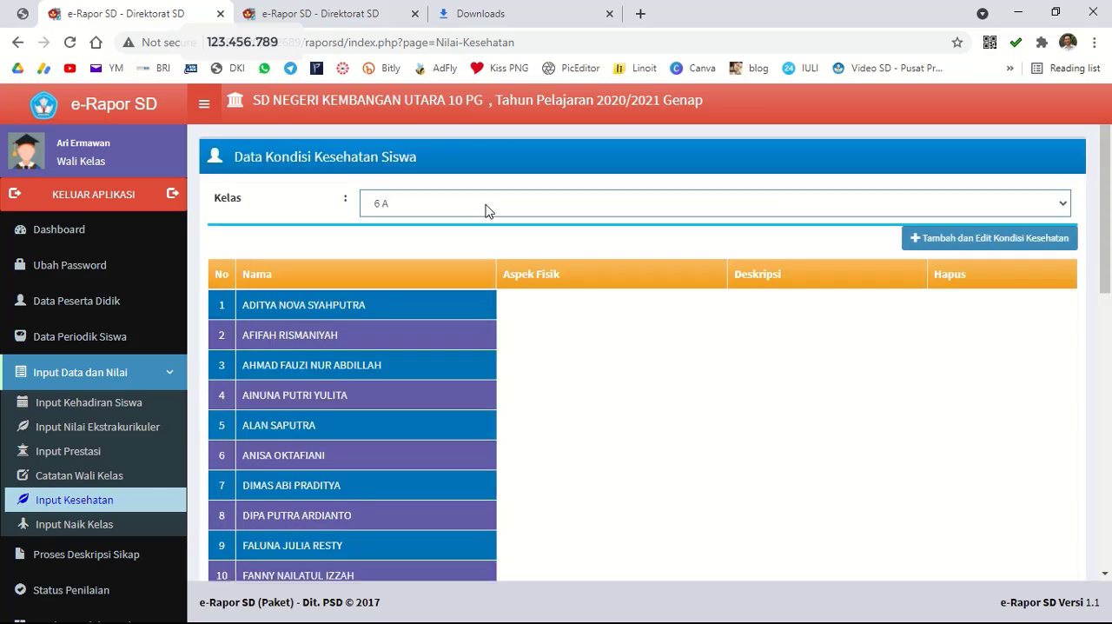
left_click(1015, 250)
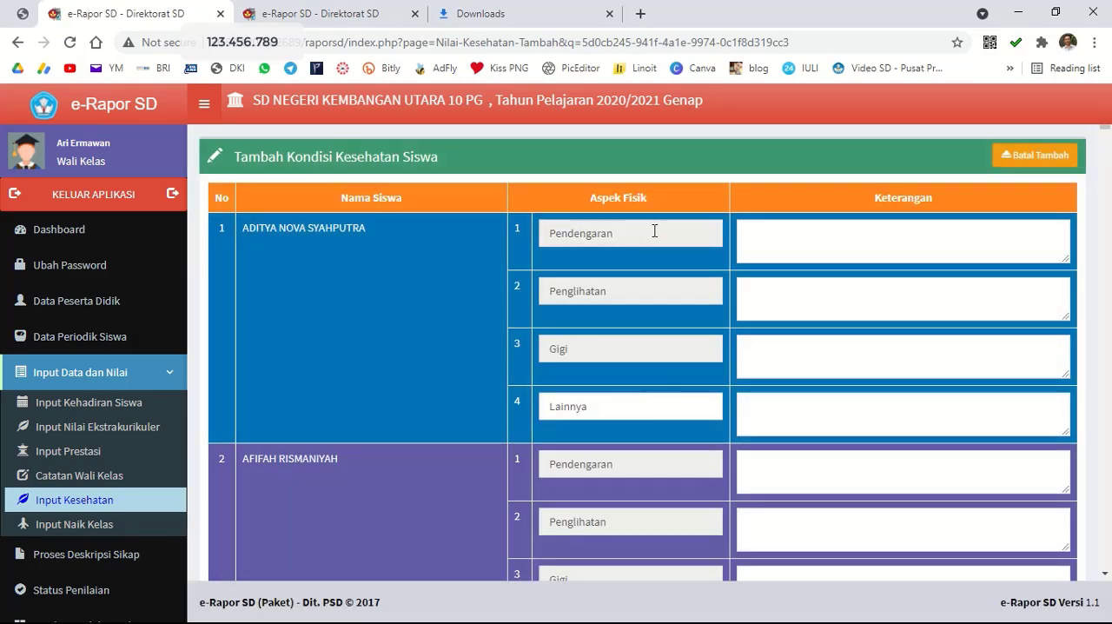
Enter "Baik" as the Keterangan for the first student's Pendengaran, Penglihatan and Gigi.
left_click(923, 226)
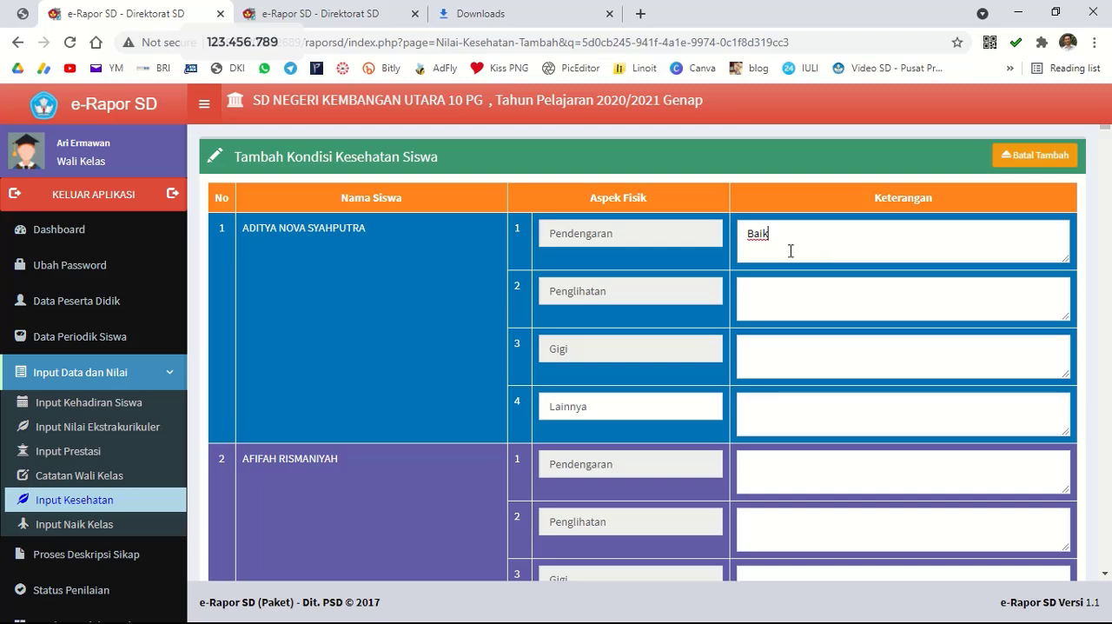
left_click_drag(791, 251, 701, 252)
key("ctrl+c")
left_click(763, 290)
key("ctrl+v")
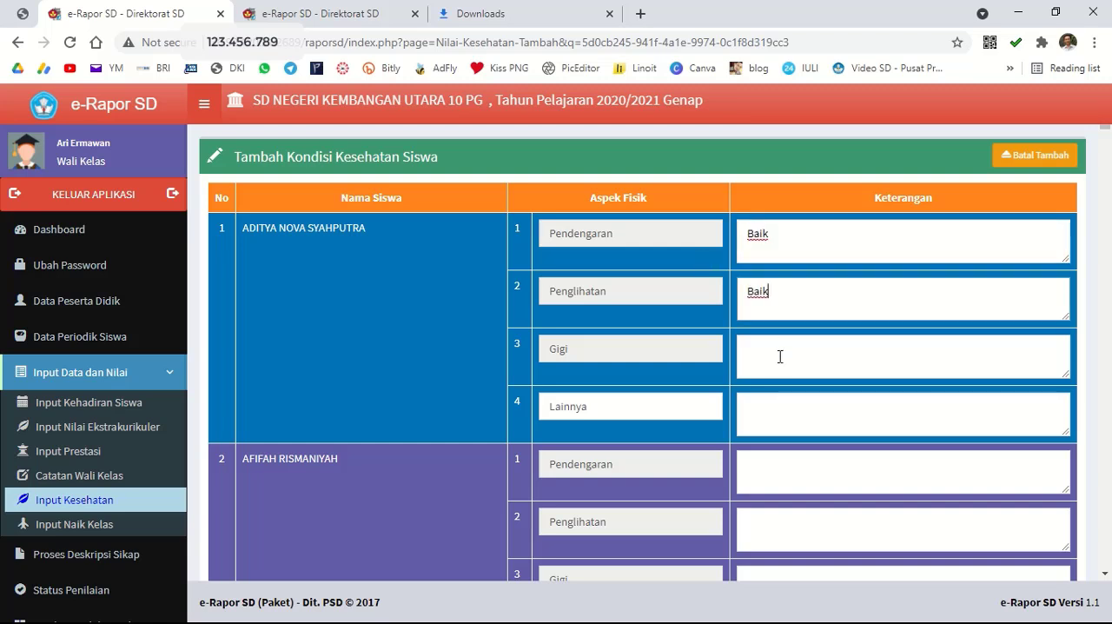
left_click(779, 357)
key("ctrl+v")
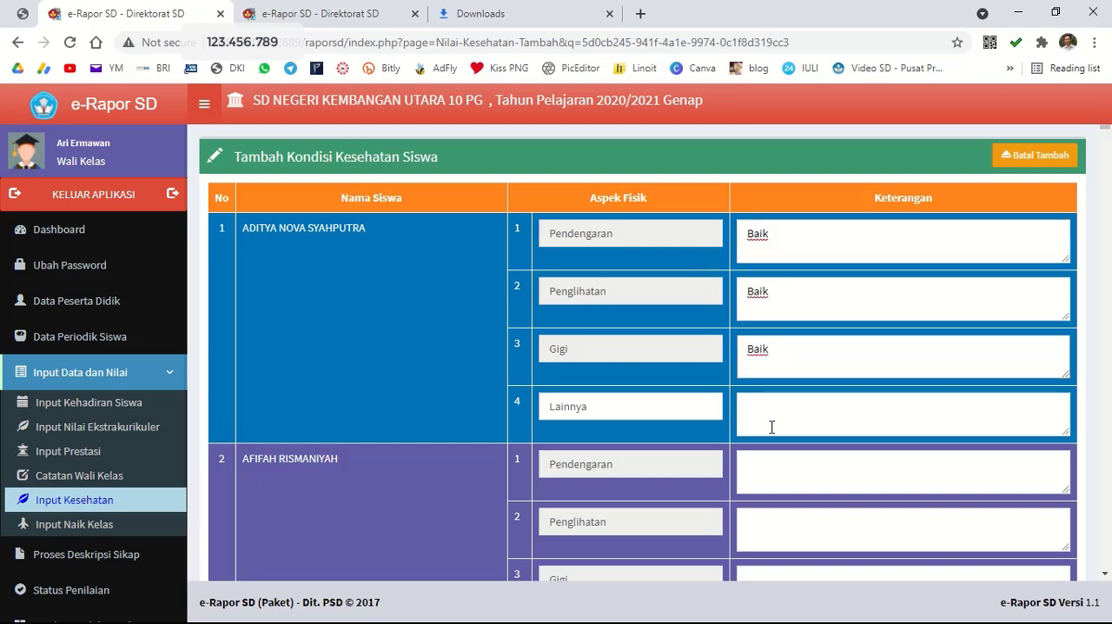
Fill in the second student's Pendengaran, Penglihatan and Gigi with "Baik" as well.
left_click(764, 480)
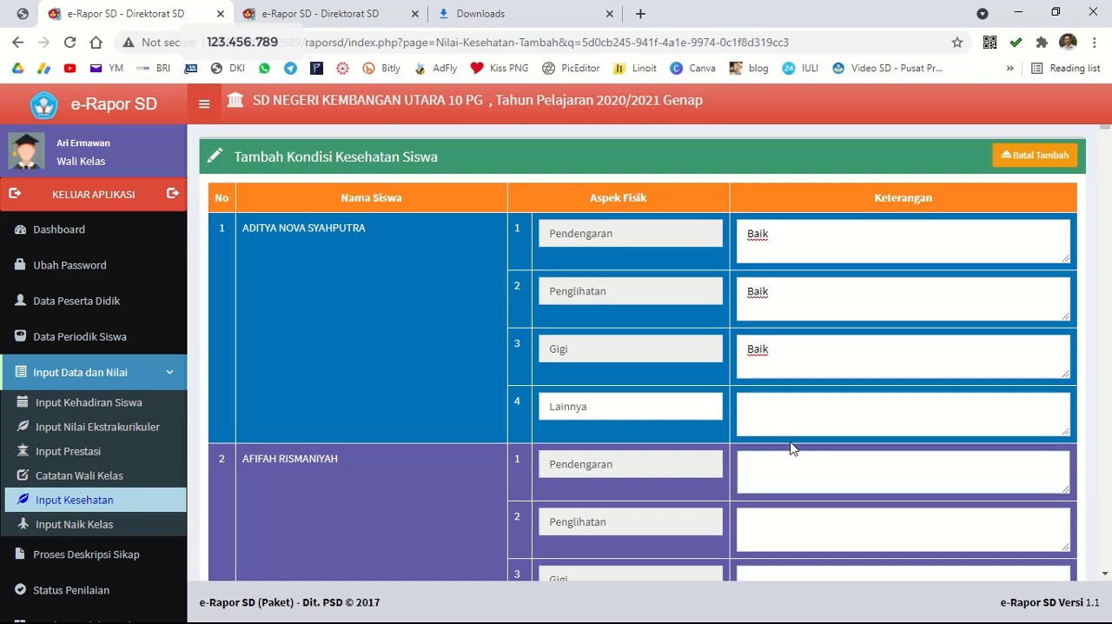
key("ctrl+v")
left_click(779, 517)
key("ctrl+v")
scroll(791, 504, "down", 1)
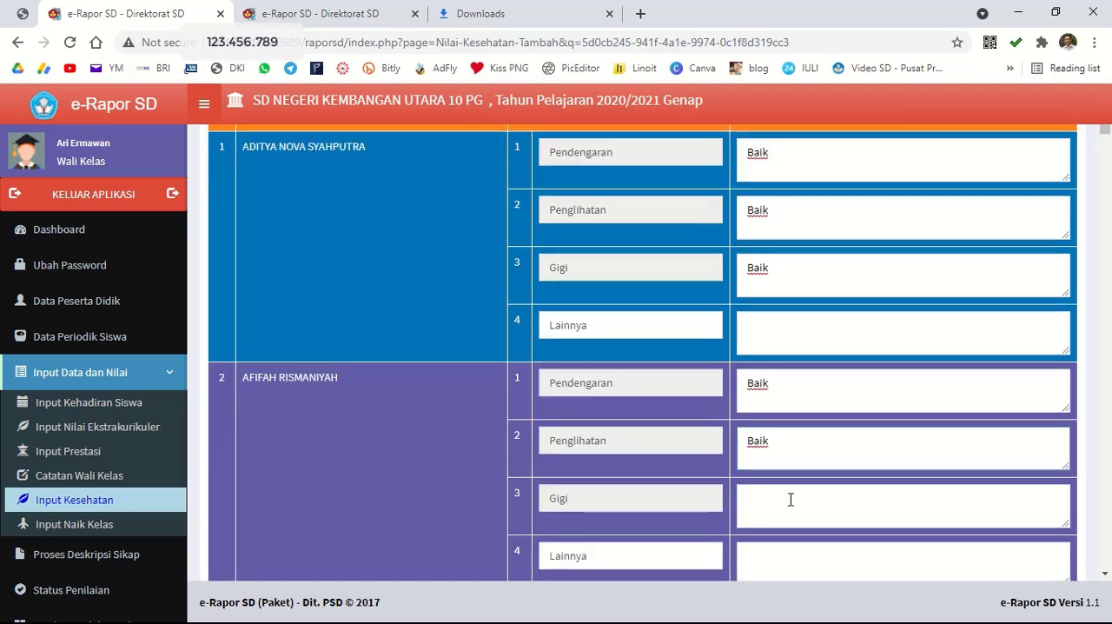
left_click(791, 496)
key("ctrl+v")
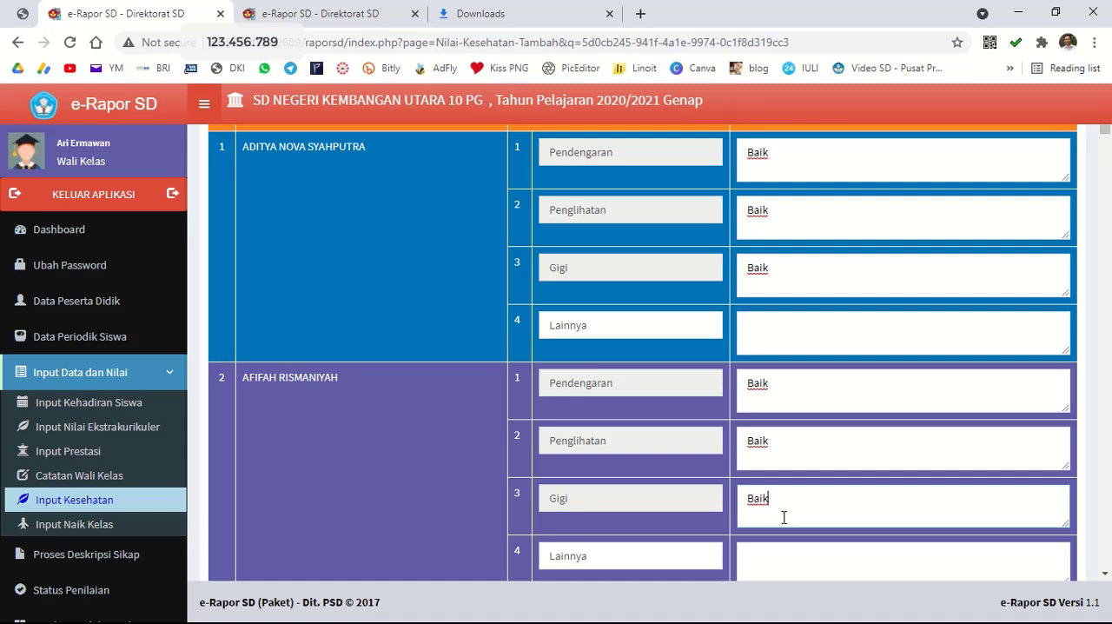
Save the health conditions entered for the class 6 A students.
mouse_move(412, 5)
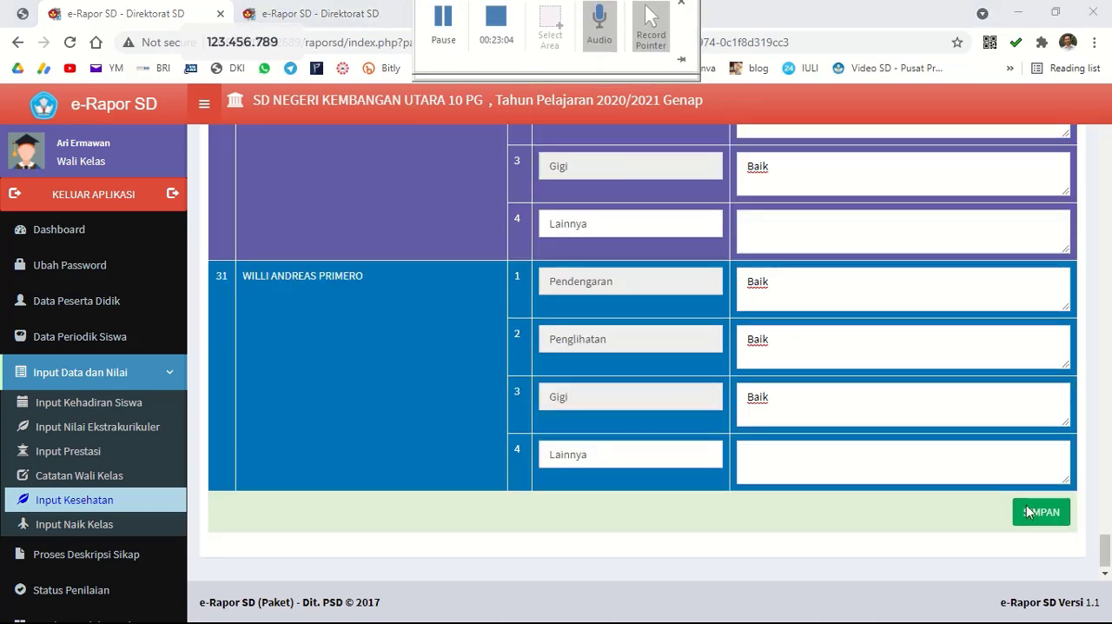
left_click(1035, 520)
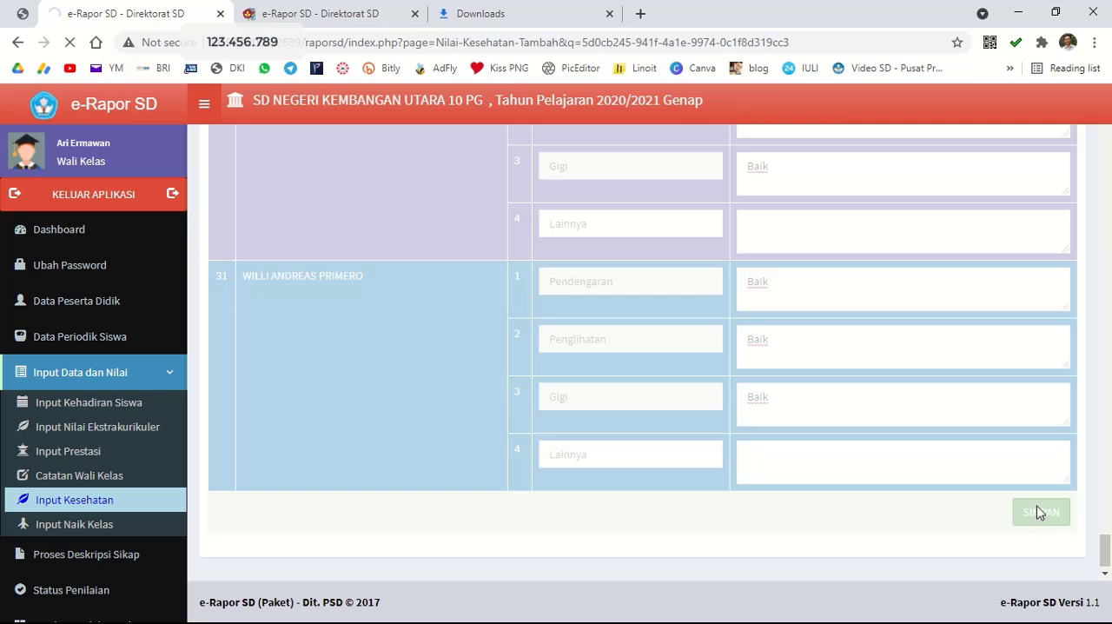
mouse_move(576, 3)
left_click(453, 42)
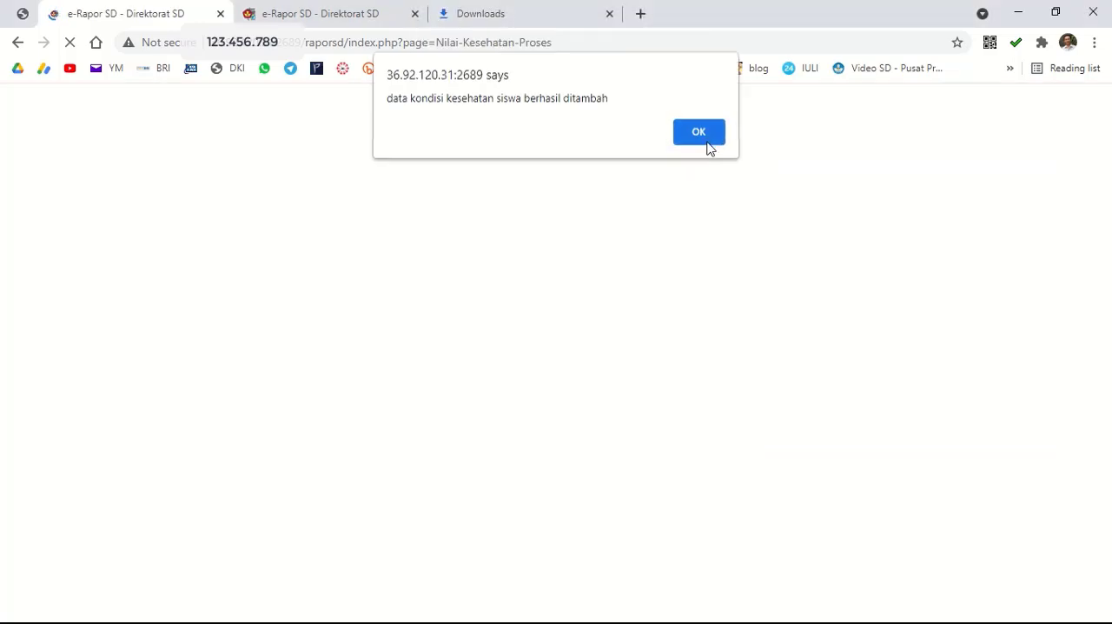
left_click(708, 145)
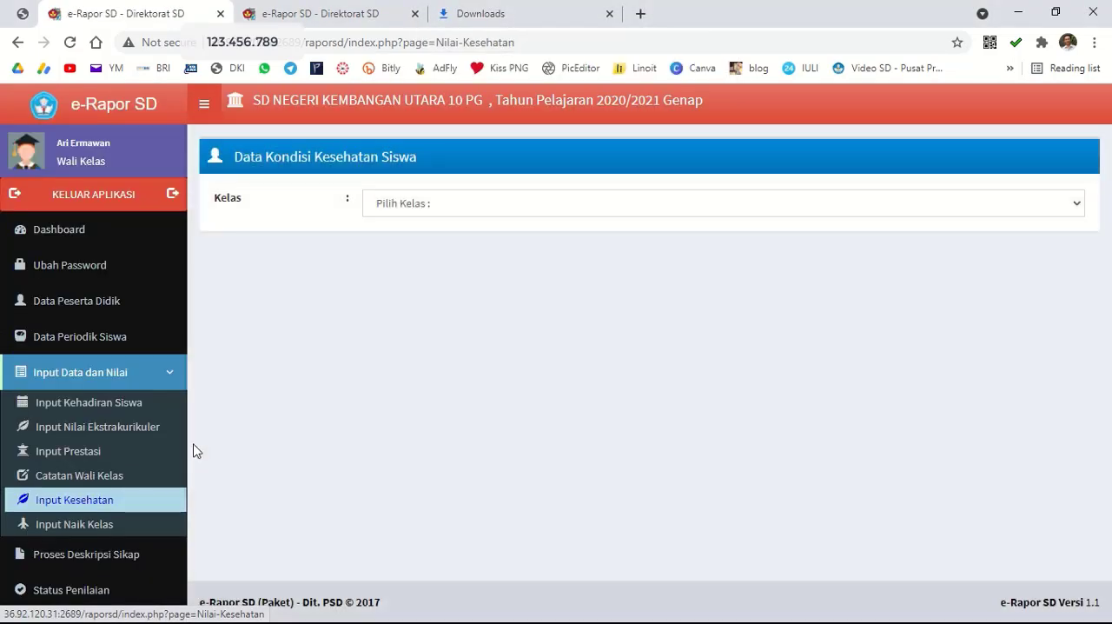
Open the class promotion data (Naik Kelas) for class 6 A.
left_click(108, 526)
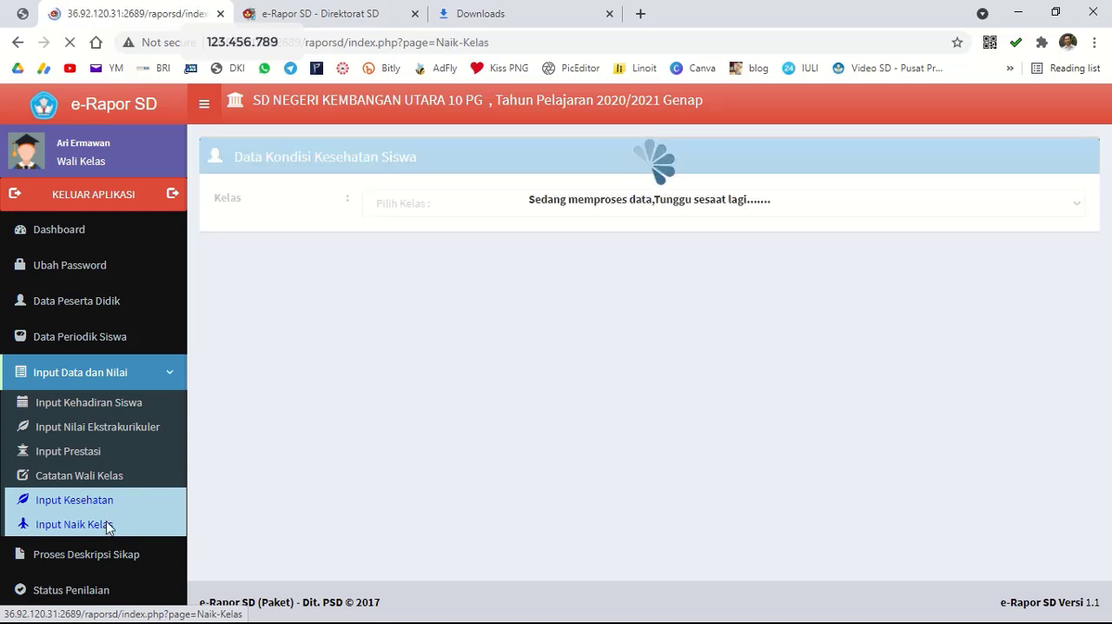
left_click(451, 216)
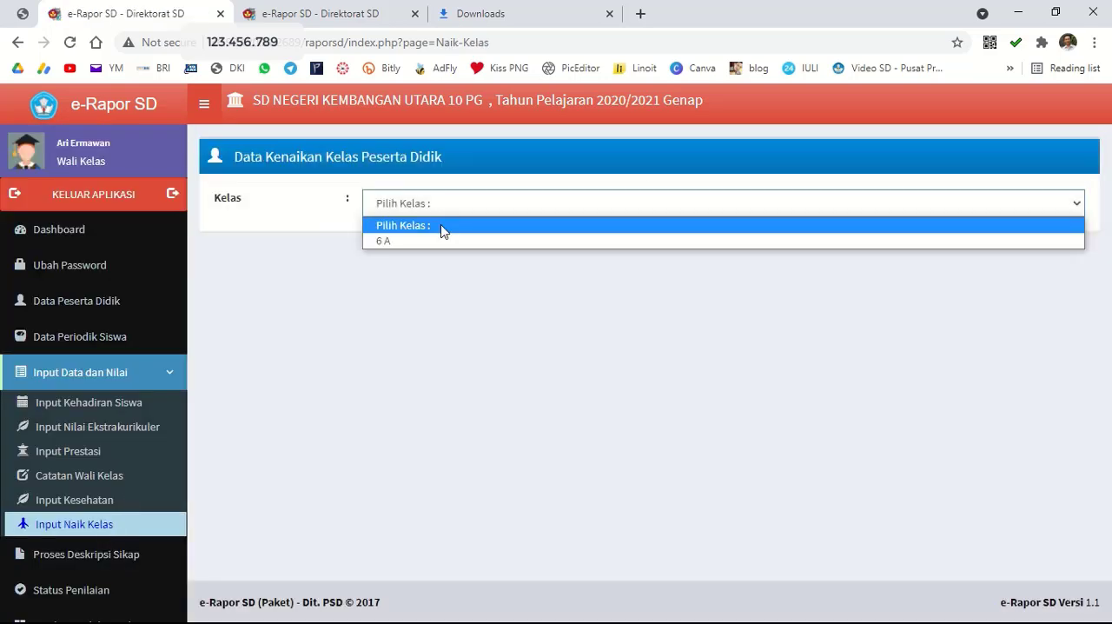
left_click(434, 241)
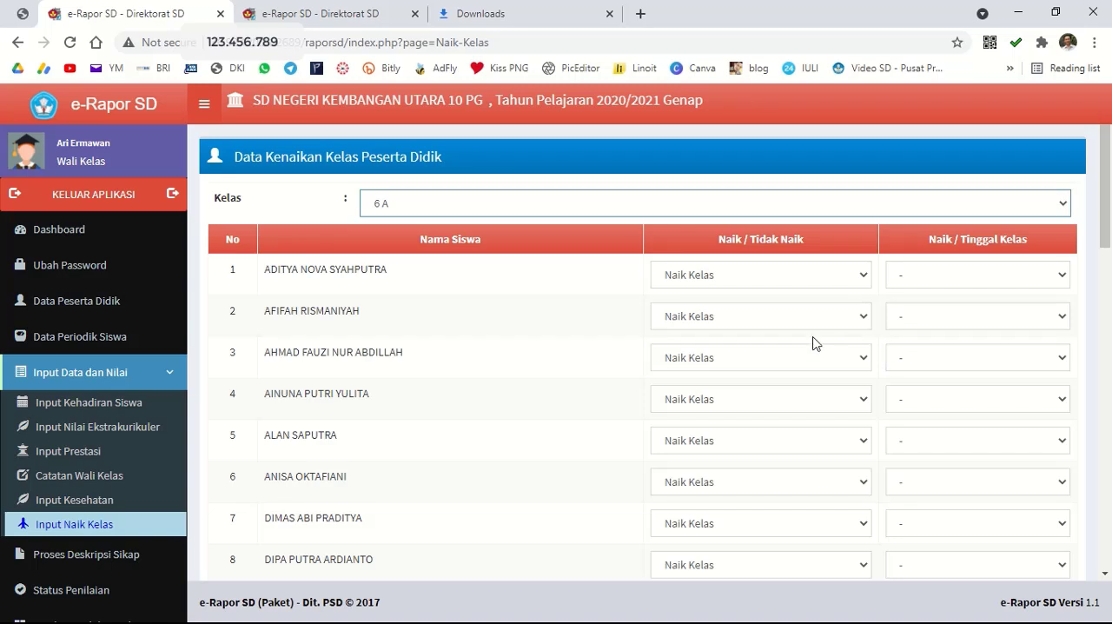
scroll(1110, 201, "down", 1)
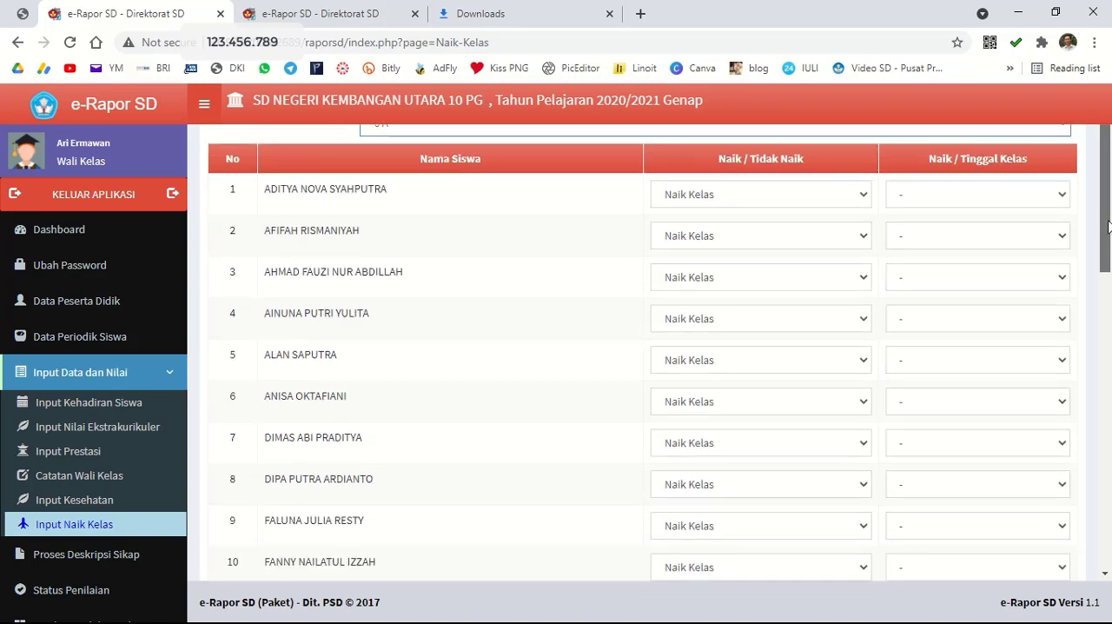
Review the Naik / Tidak Naik and Naik / Tinggal Kelas choices available for the first student.
left_click(830, 201)
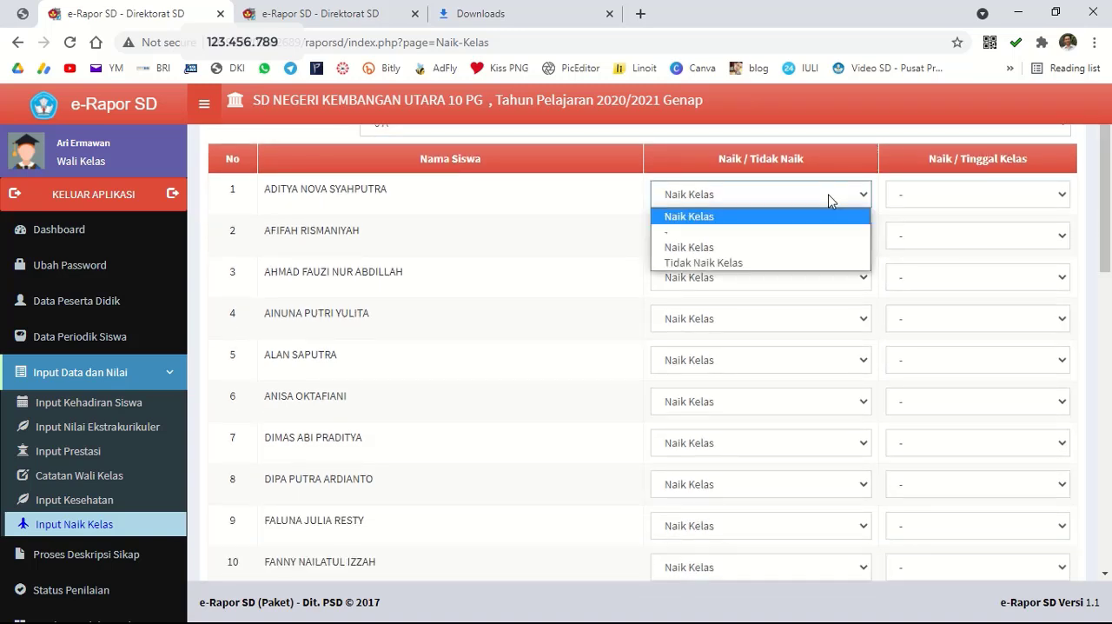
left_click(829, 200)
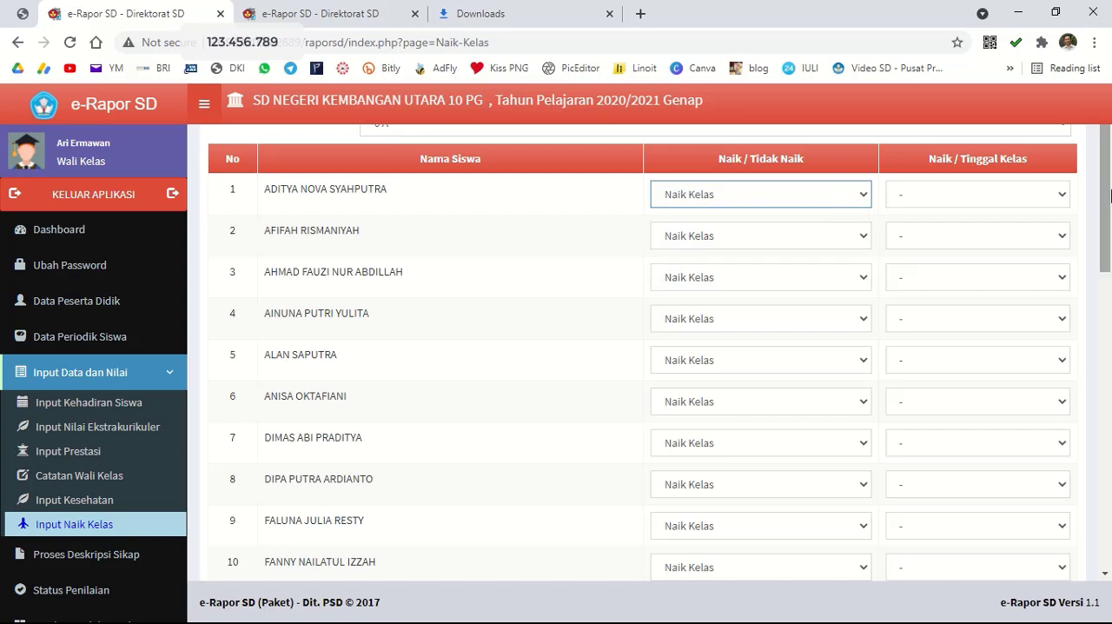
left_click(1010, 193)
left_click(1010, 193)
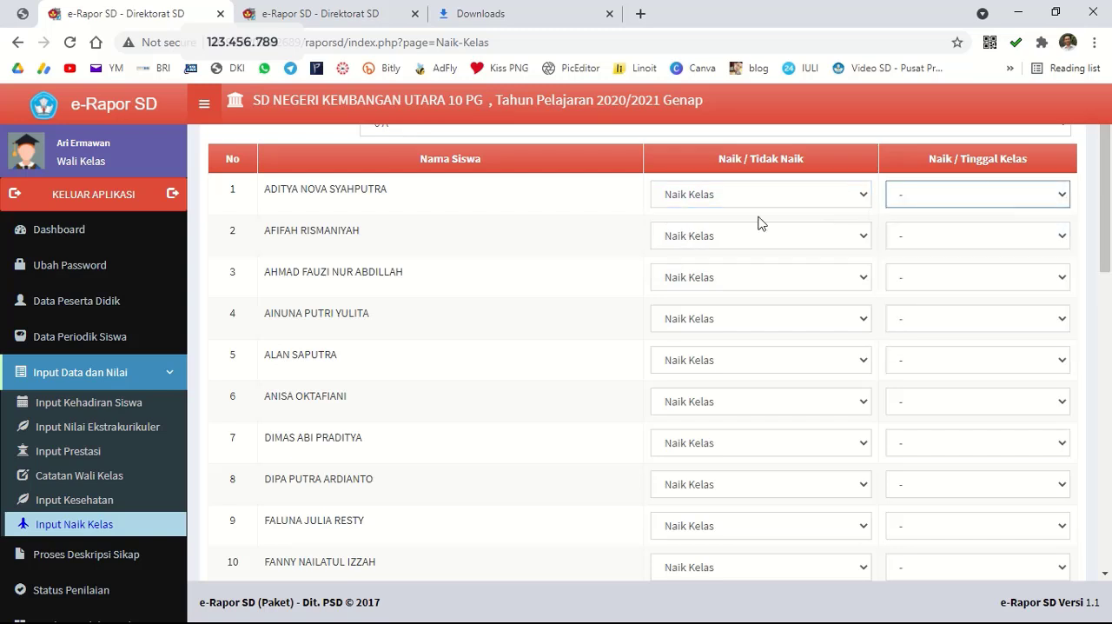
left_click(744, 201)
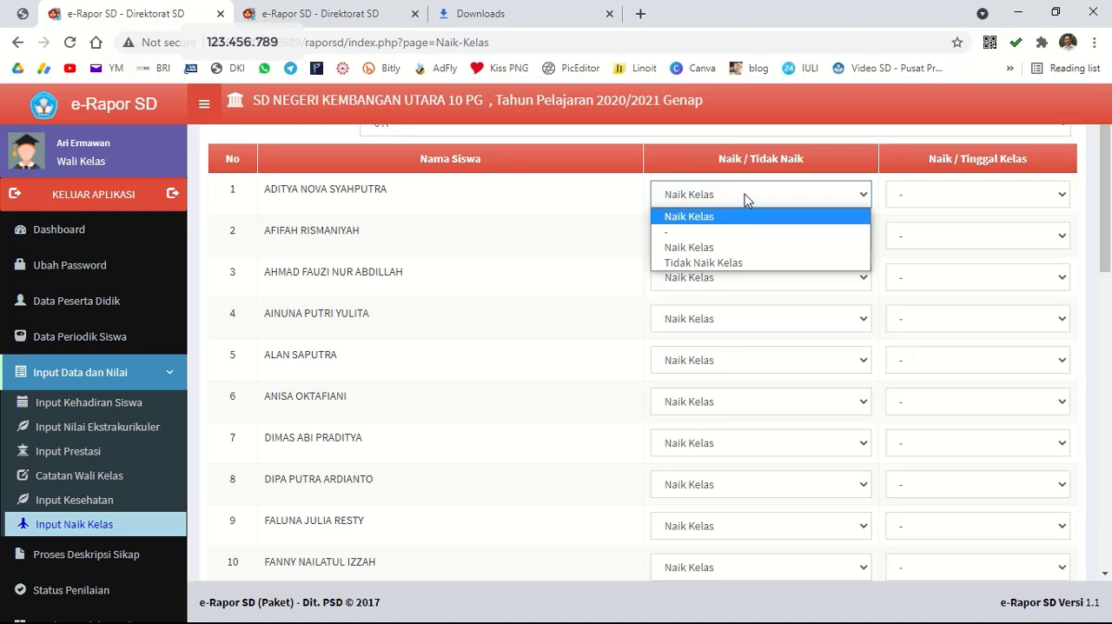
left_click(746, 200)
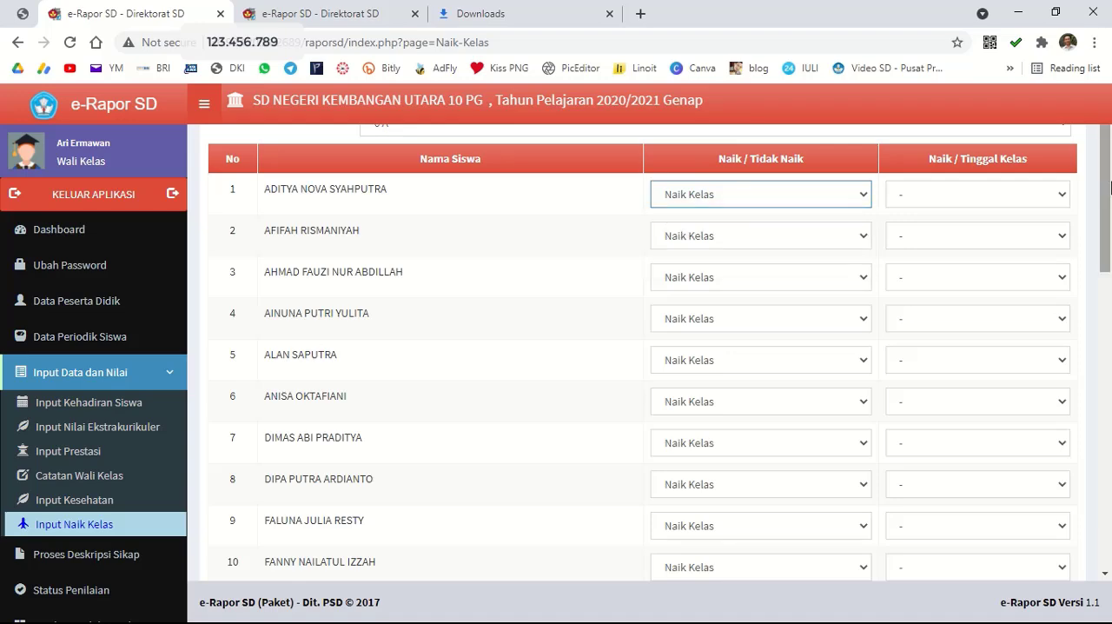
Save the class 6 A promotion data with the students left on Naik Kelas.
left_click_drag(1106, 193, 1111, 491)
left_click(1035, 509)
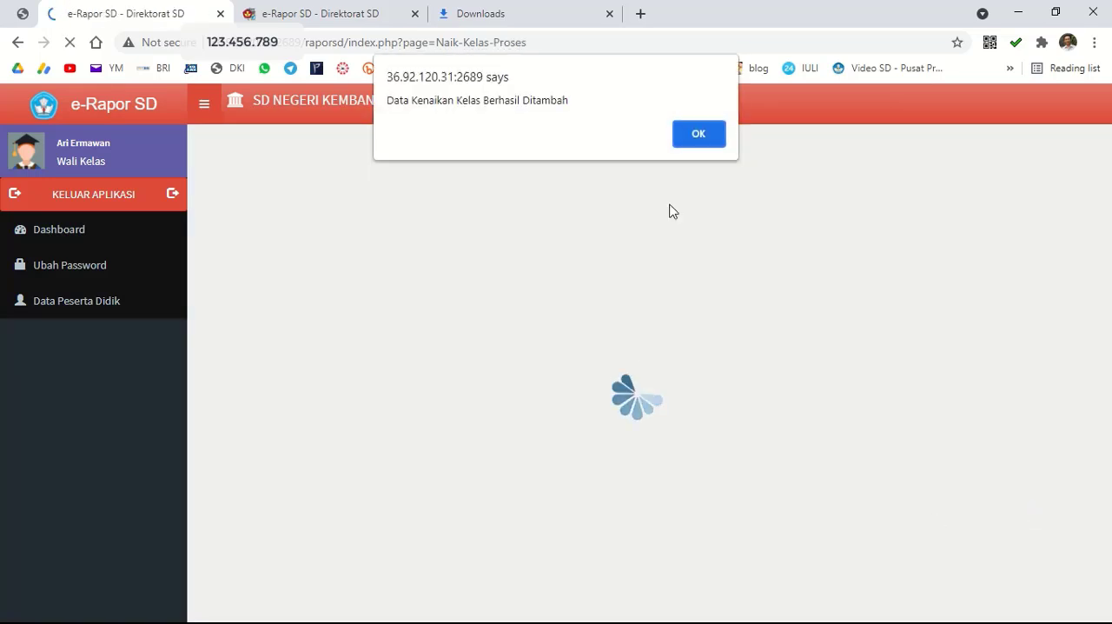
left_click(695, 146)
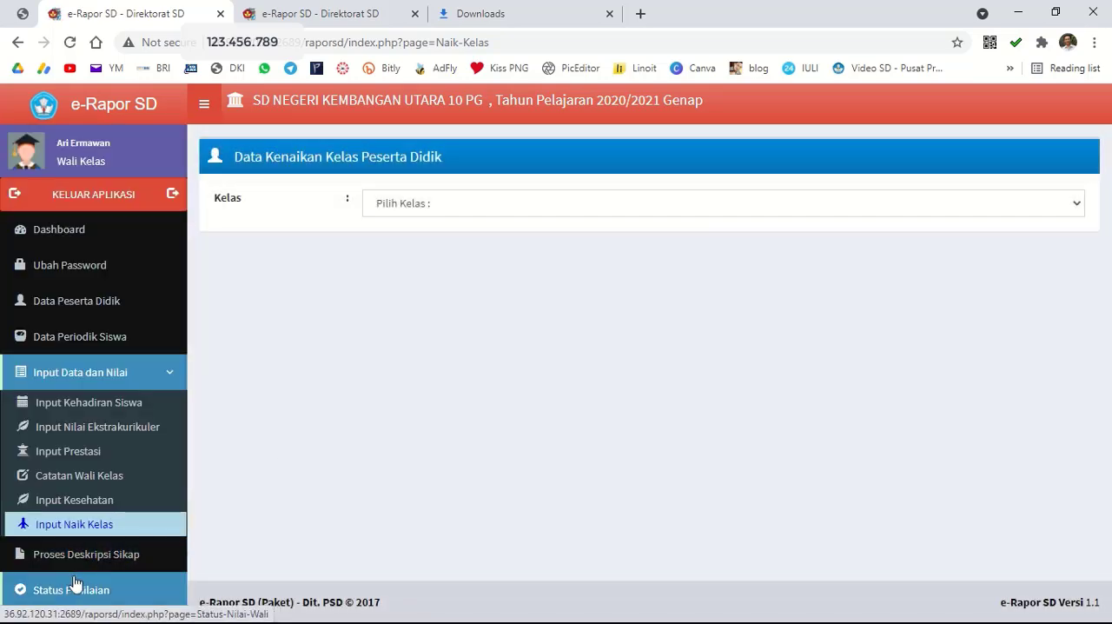
Open the spiritual and social attitude descriptions (Deskripsi Sikap) for class 6 A and save them with their prefilled text.
left_click(97, 556)
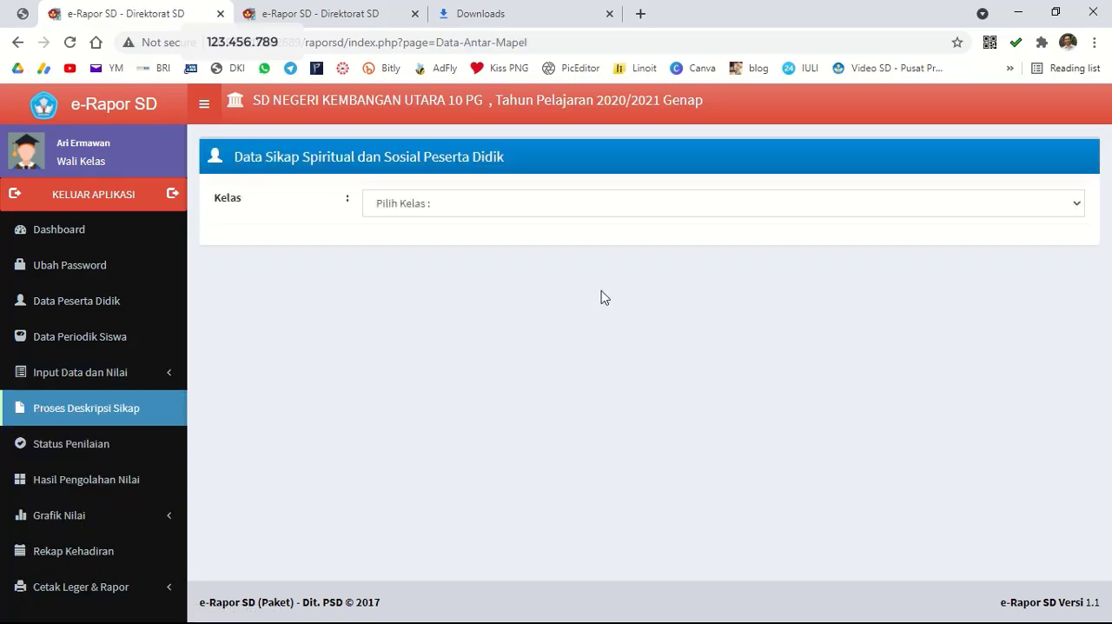
left_click(541, 209)
left_click(527, 241)
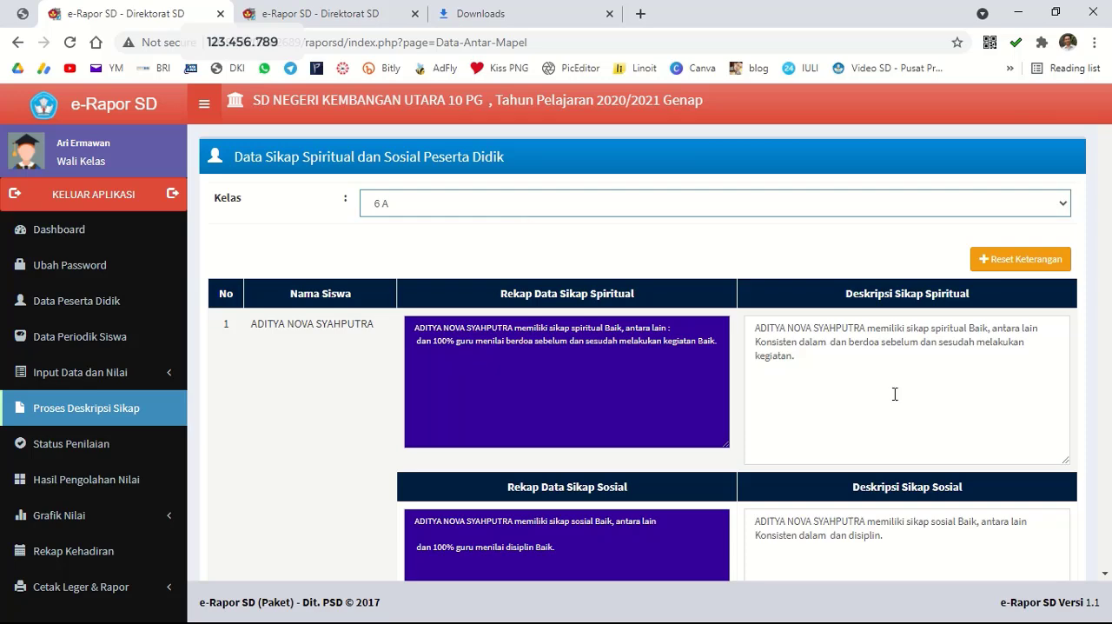
scroll(942, 358, "down", 5)
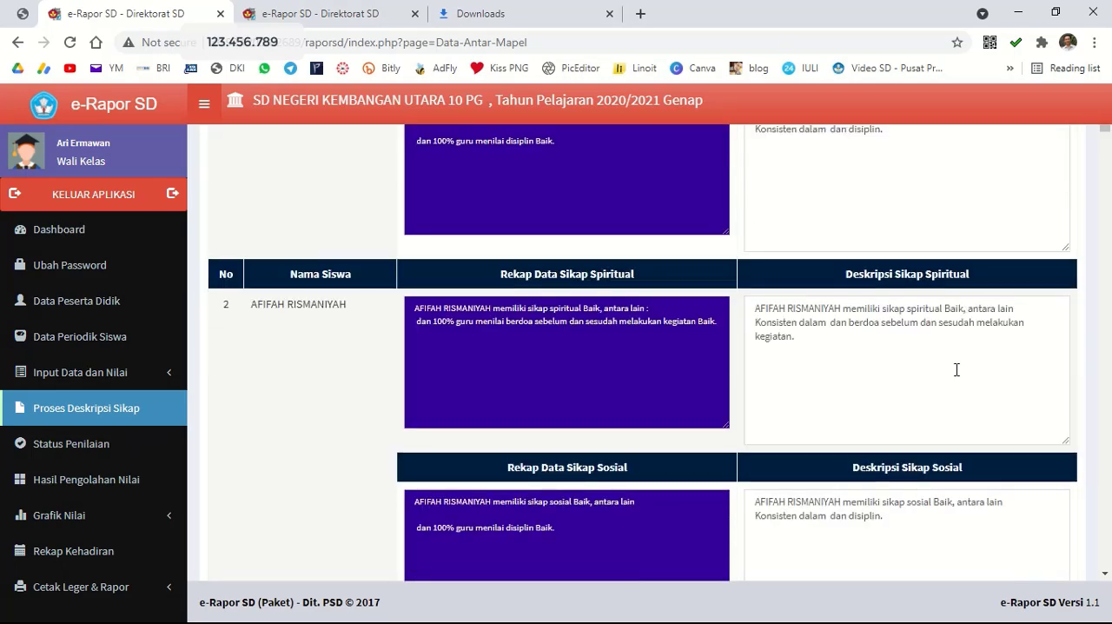
scroll(957, 371, "down", 10)
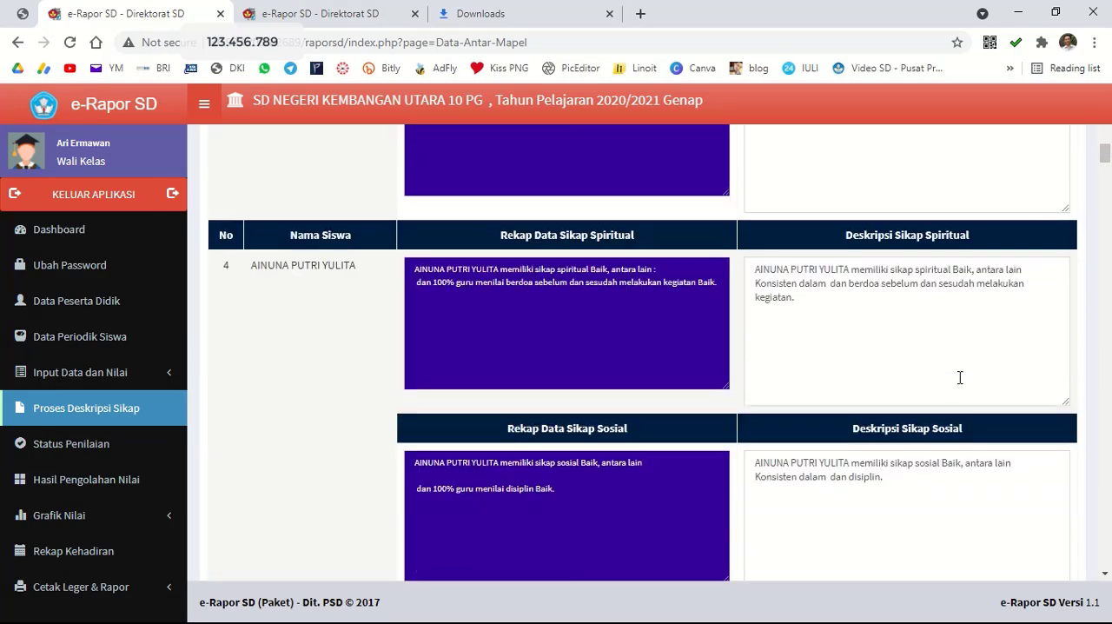
left_click_drag(1102, 158, 1105, 563)
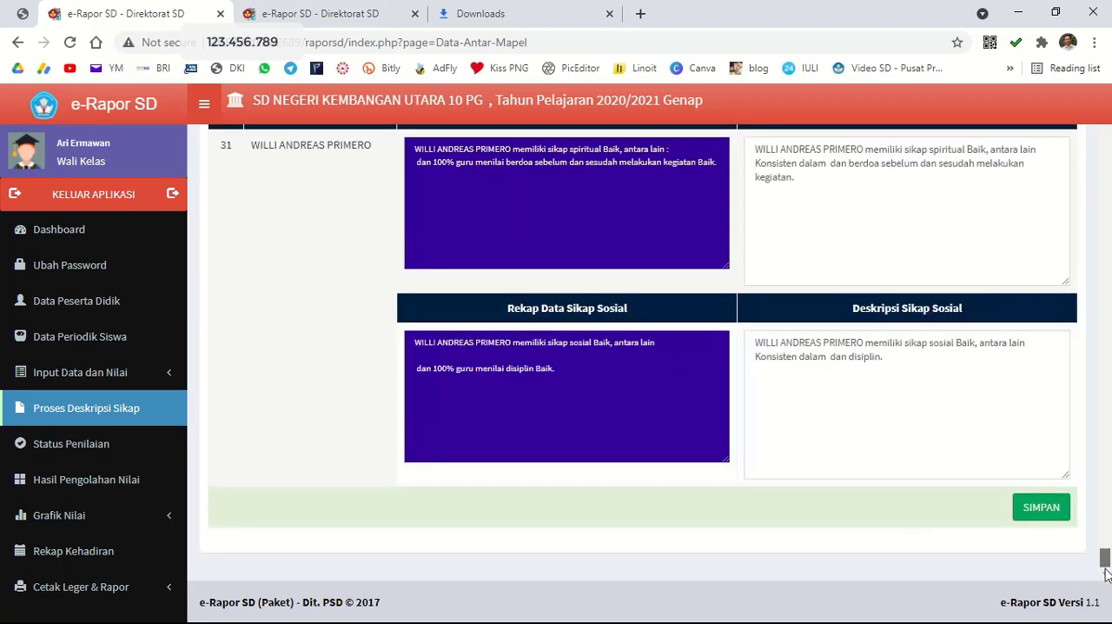
left_click(1039, 510)
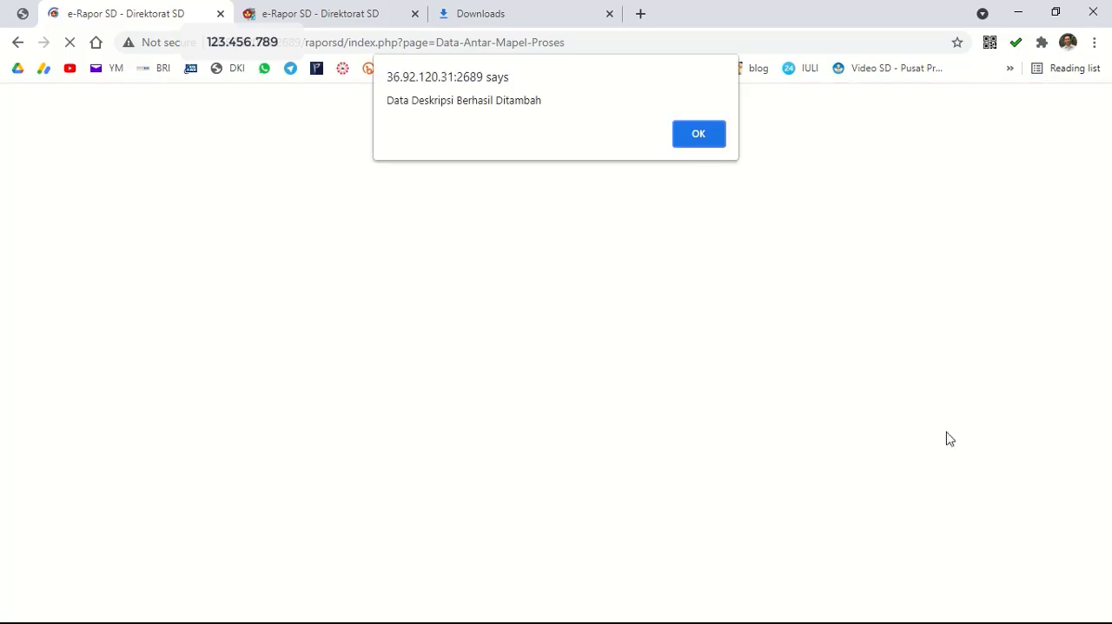
left_click(699, 136)
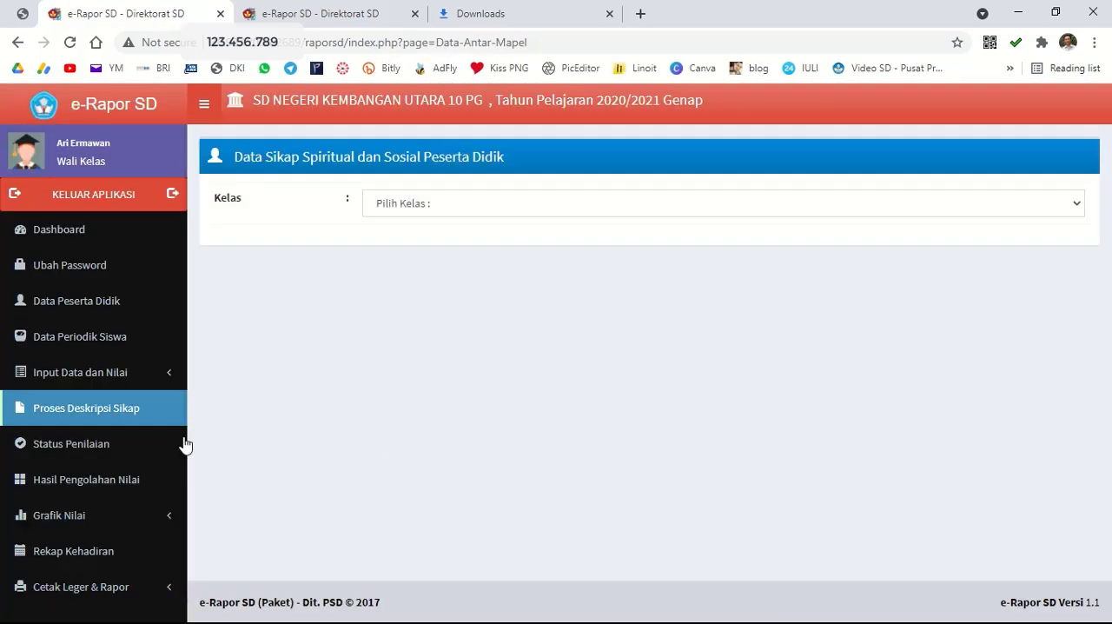
Check the teachers' assessment status (Status Penilaian) and report grade submission status of every subject in class 6 A.
left_click(86, 455)
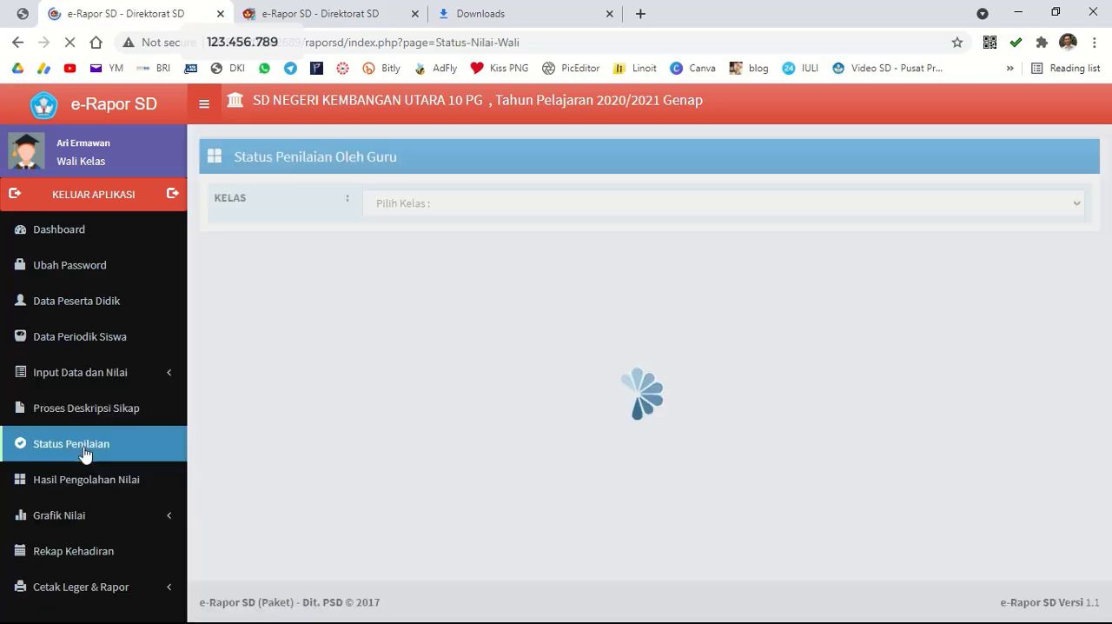
left_click(405, 209)
left_click(417, 241)
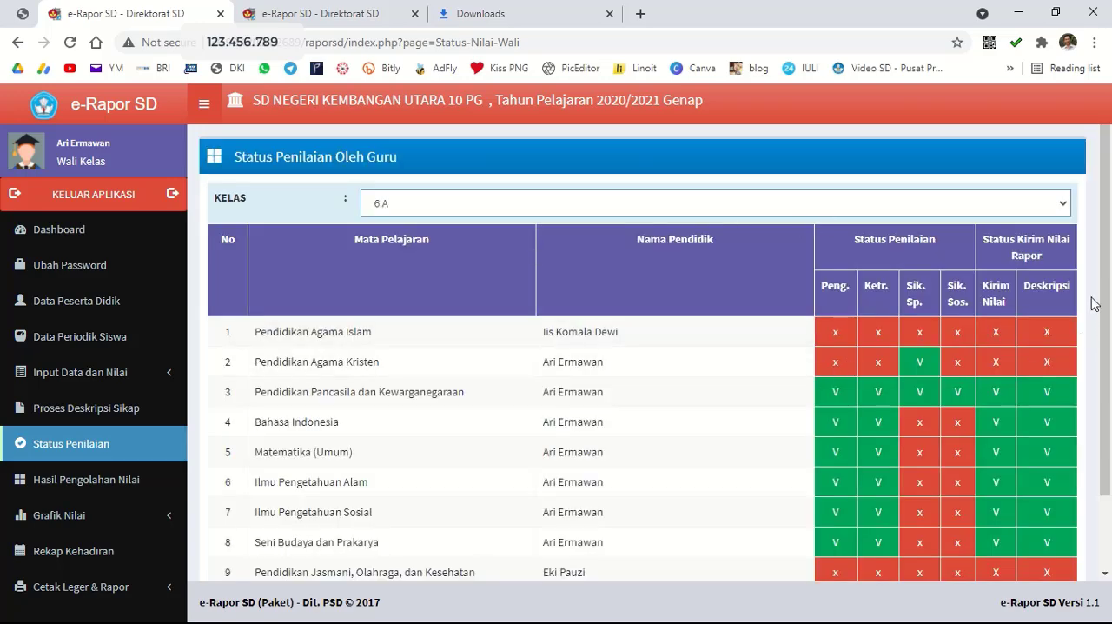
scroll(1108, 213, "down", 1)
scroll(1108, 213, "down", 1)
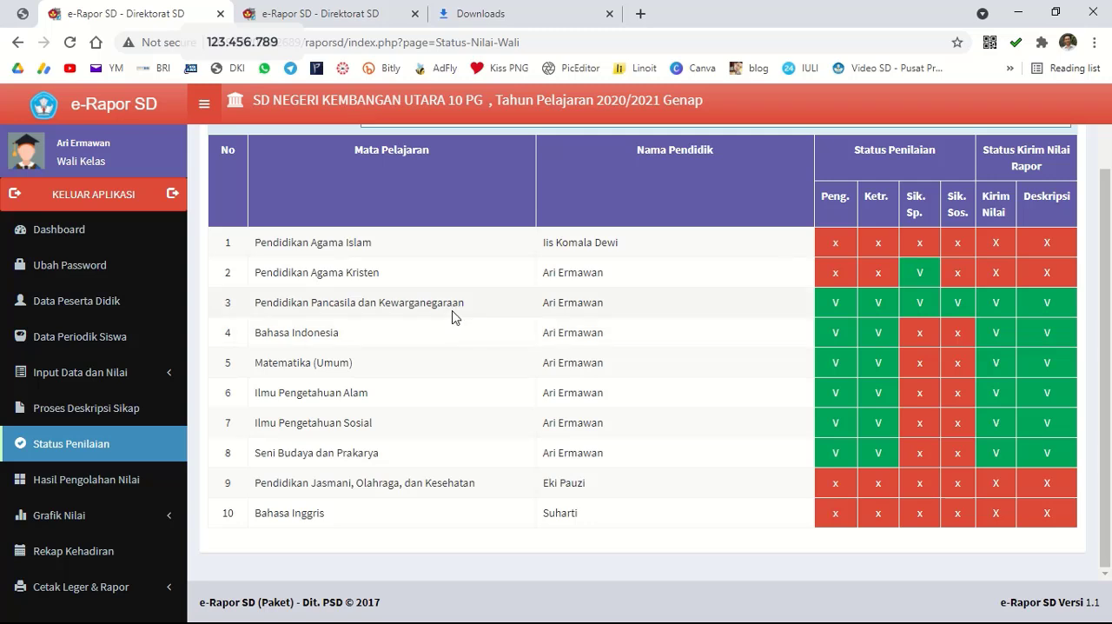
mouse_move(991, 304)
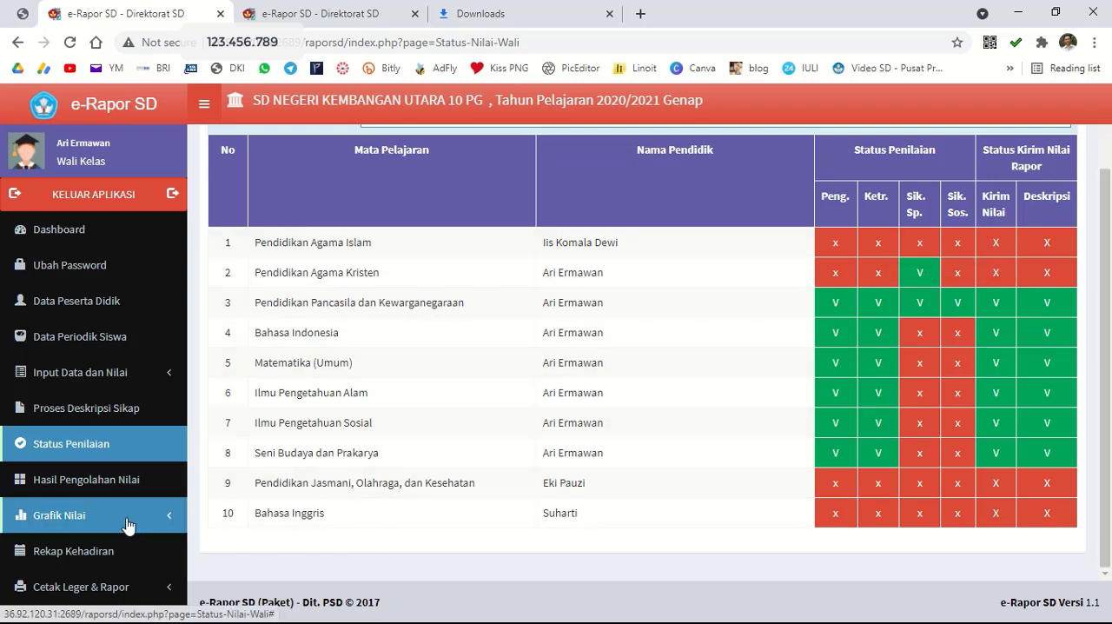
Open the report card printing page (Cetak Rapor) and apply the F4 (Folio) paper size.
scroll(141, 553, "down", 1)
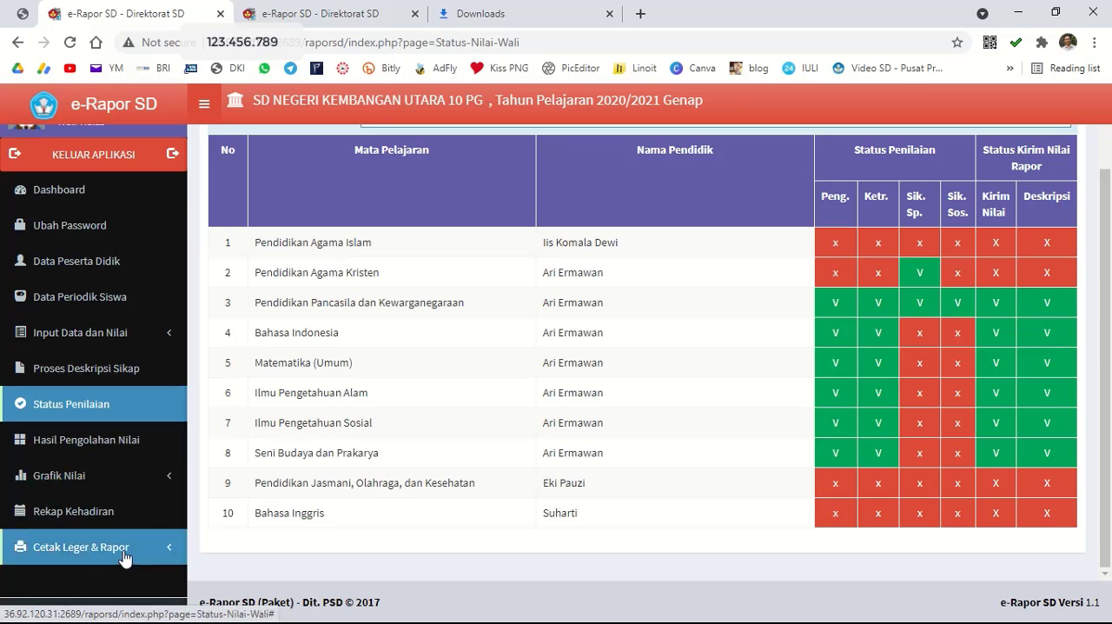
left_click(124, 554)
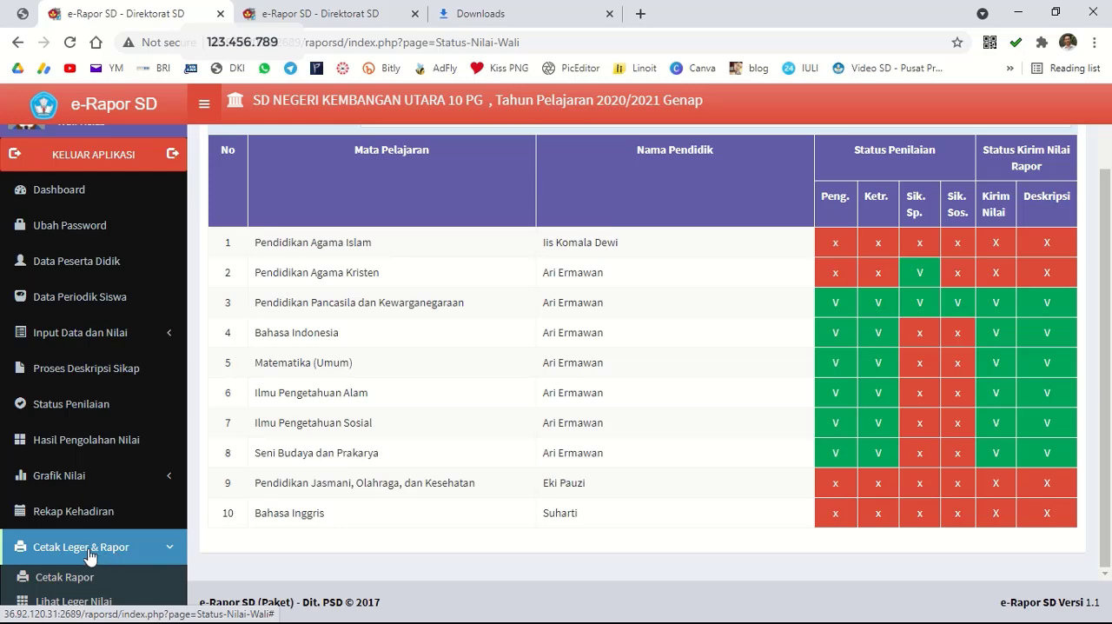
scroll(88, 575, "down", 1)
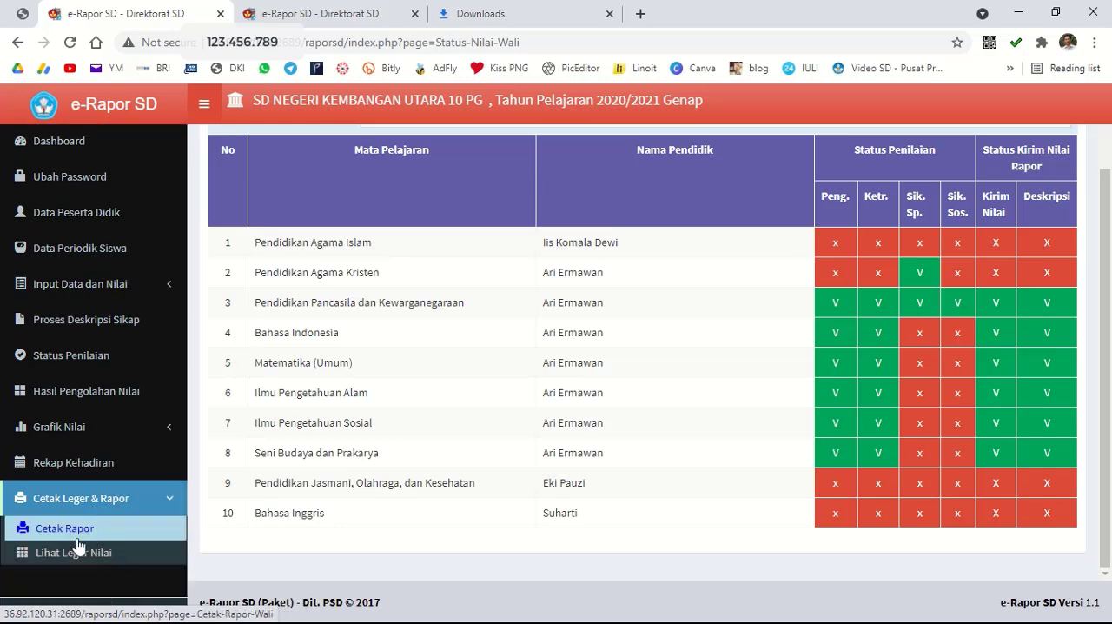
left_click(77, 541)
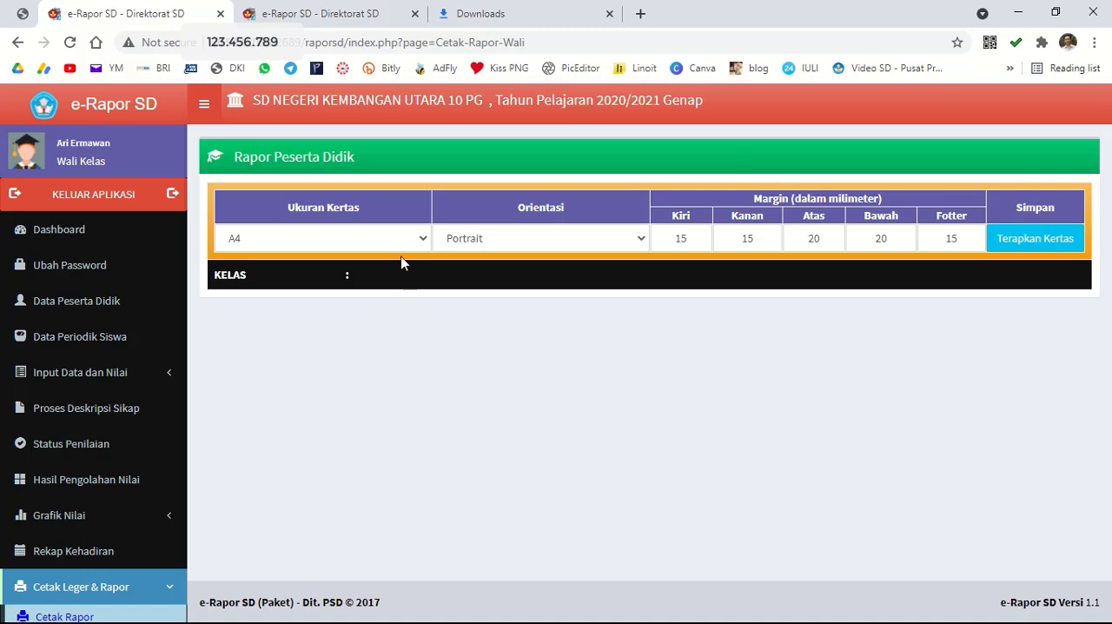
left_click(421, 240)
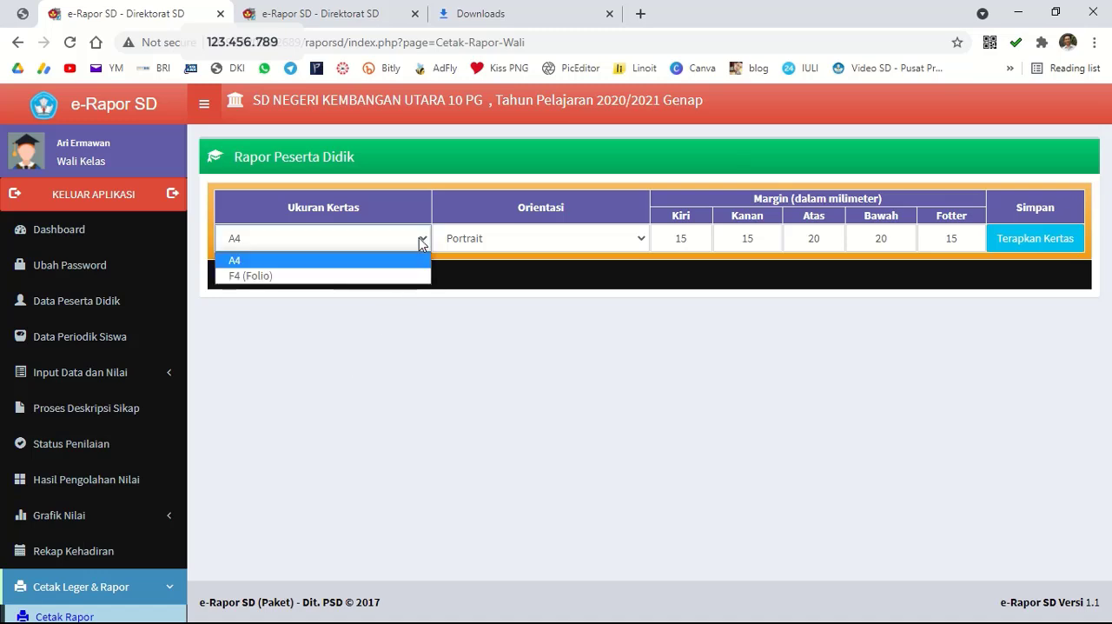
left_click(369, 275)
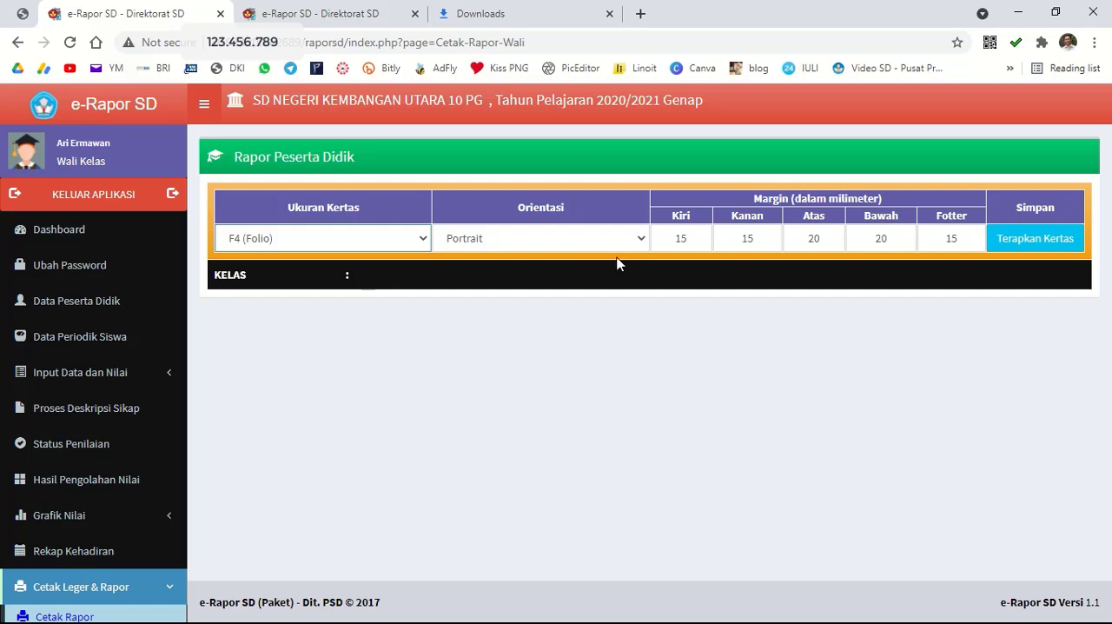
left_click(1024, 244)
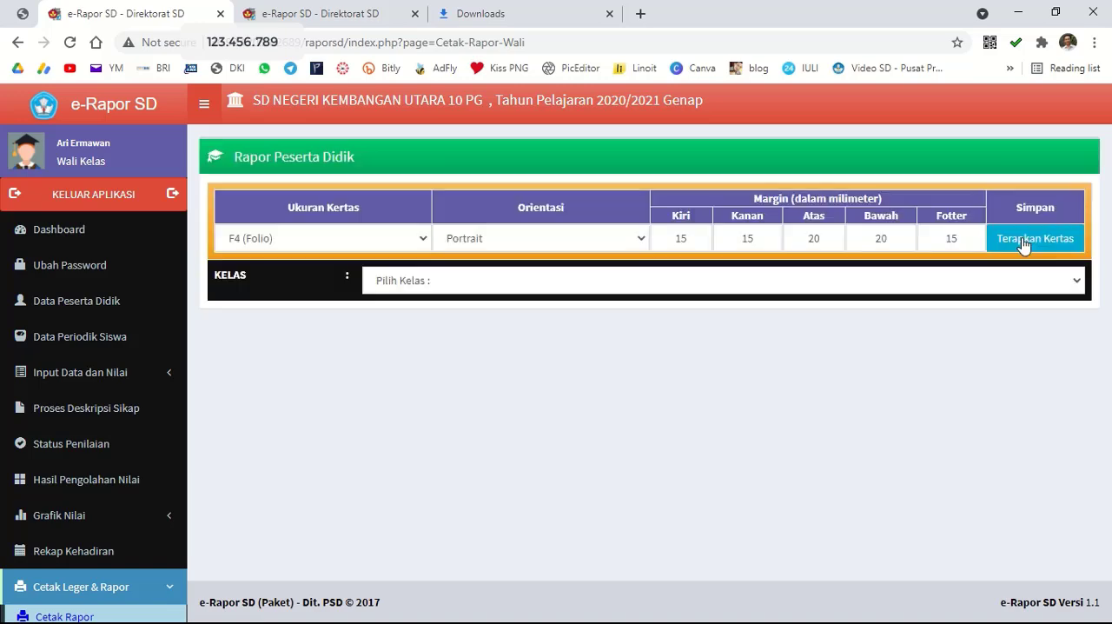
Choose class 6 A and generate the PDF of semester report grades for the whole class (Cetak PDF Rapor Satu Kelas).
left_click(879, 286)
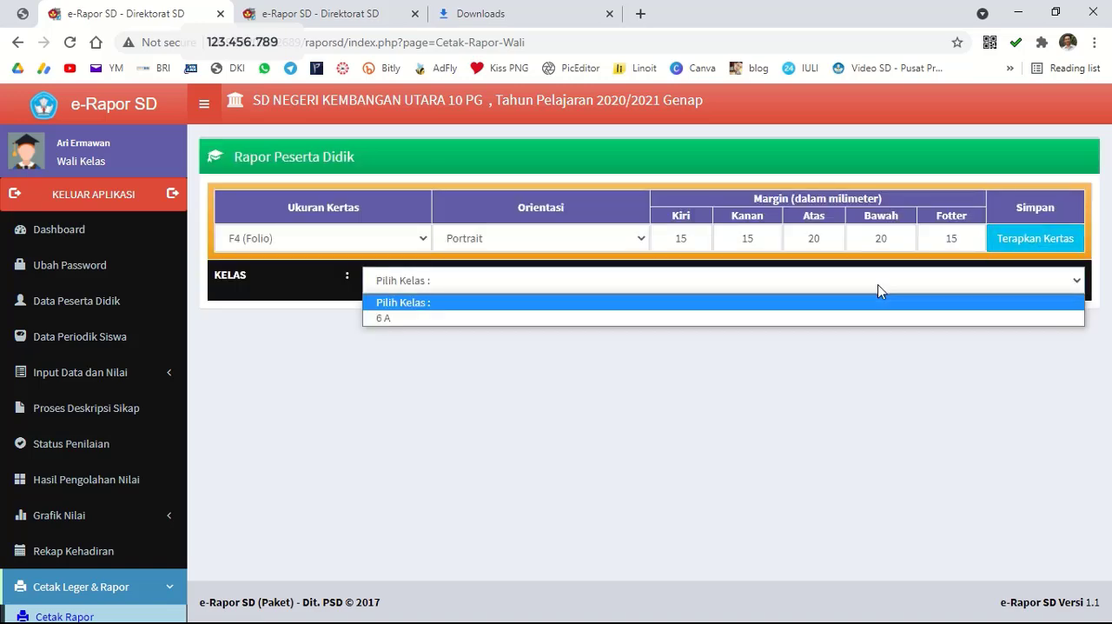
left_click(779, 323)
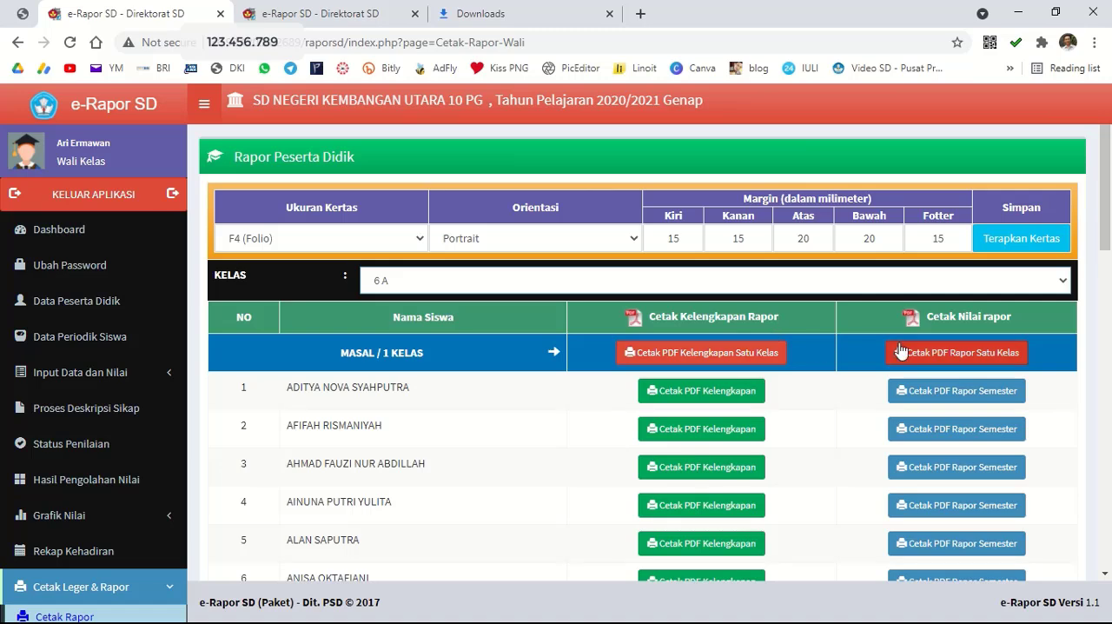
scroll(1111, 295, "down", 2)
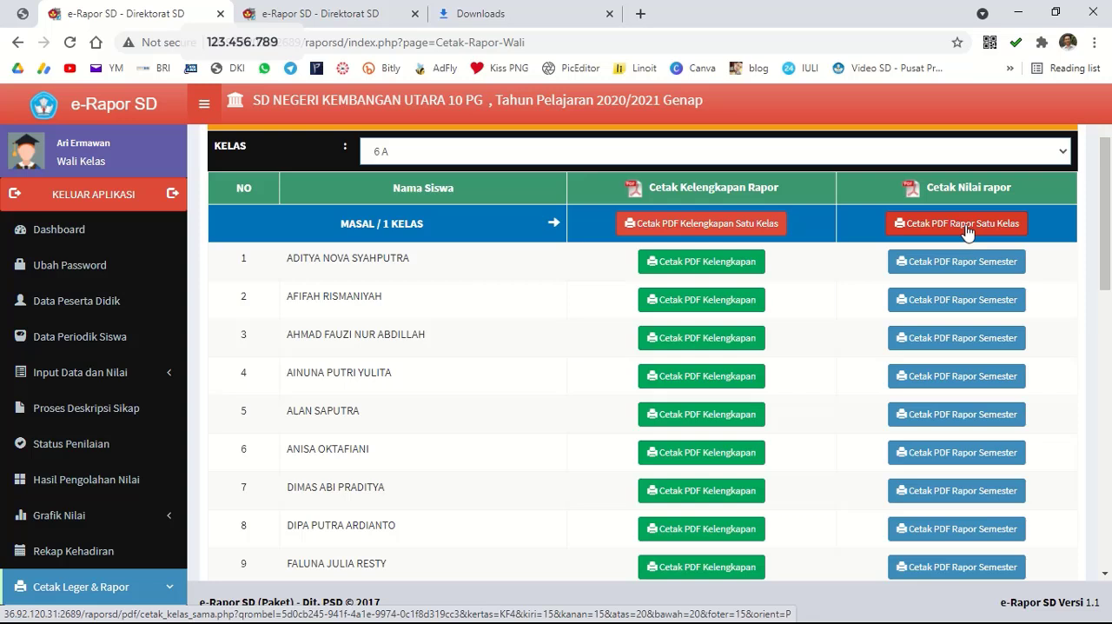
left_click(968, 228)
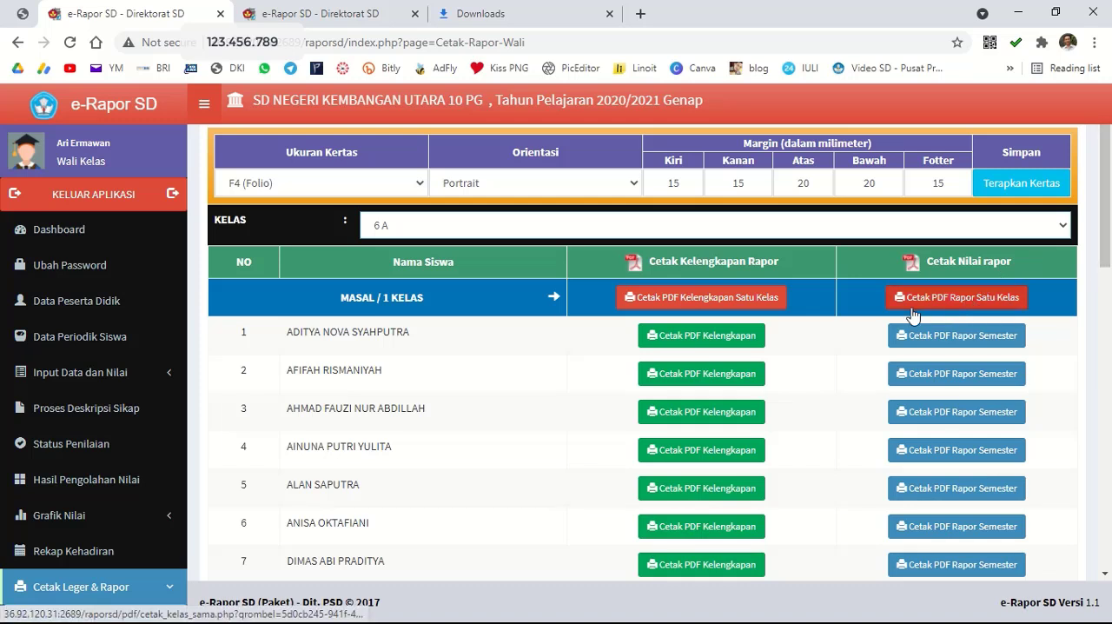
left_click(961, 299)
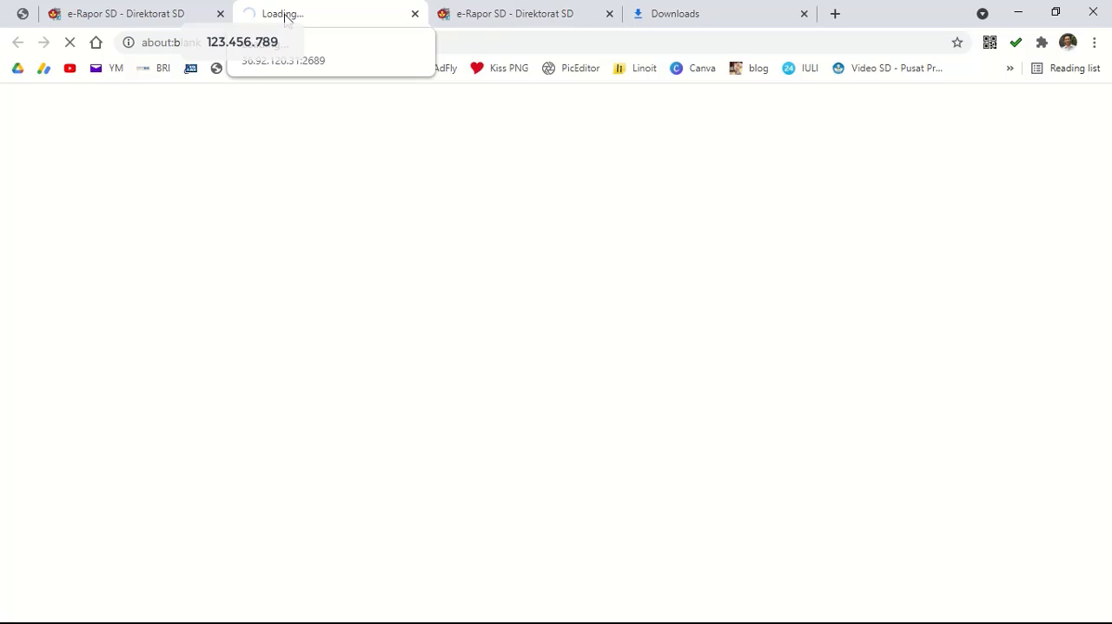
mouse_move(456, 5)
left_click(443, 40)
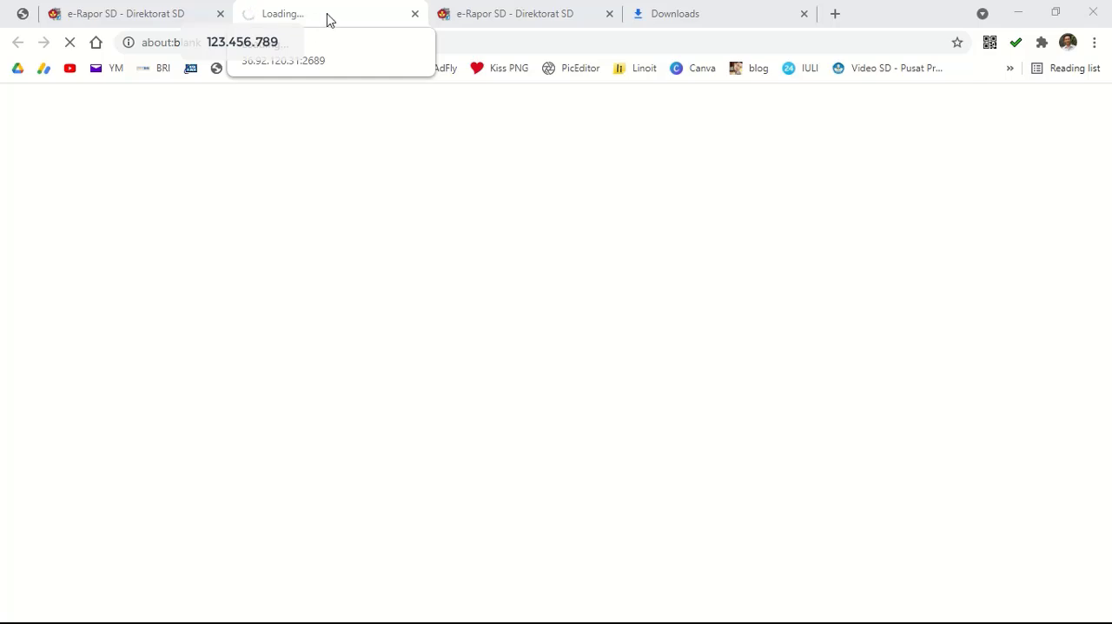
mouse_move(425, 8)
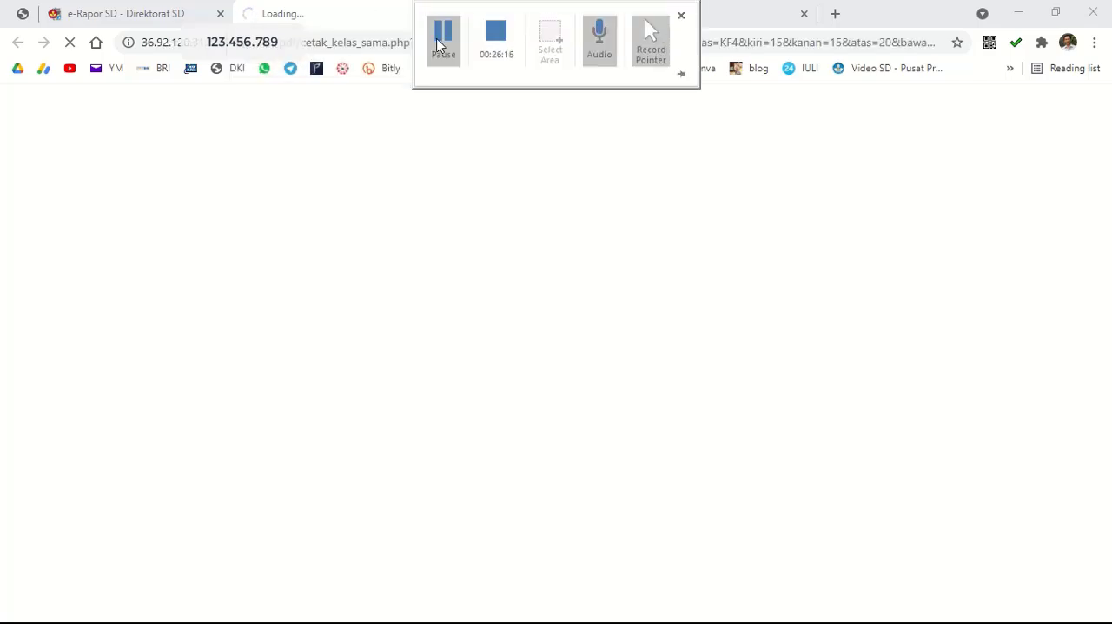